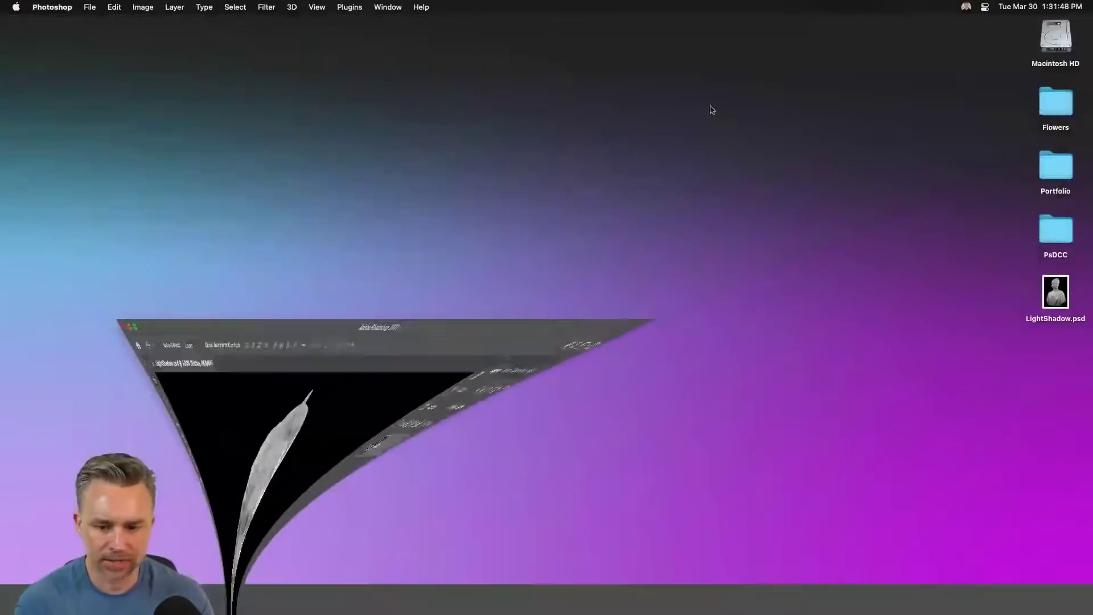
Open LightShadow.psd from the desktop and remove the background of its Statue layer.
{"action": "double_click", "coordinate": [1055, 293]}
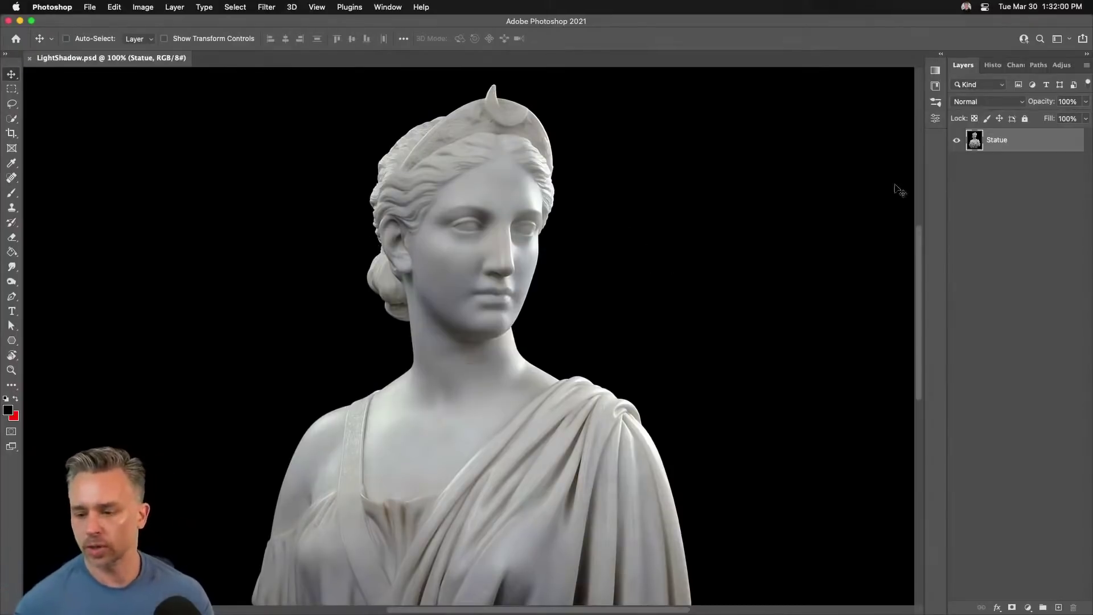
{"action": "scroll", "coordinate": [401, 158], "scroll_direction": "down", "scroll_amount": 3}
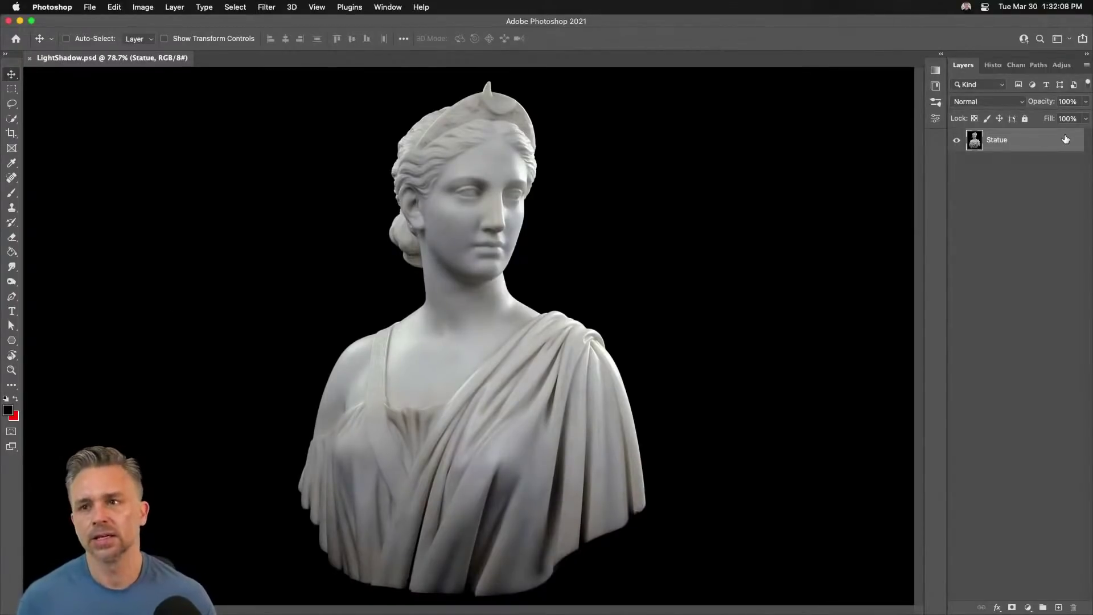
{"action": "left_click", "coordinate": [942, 56]}
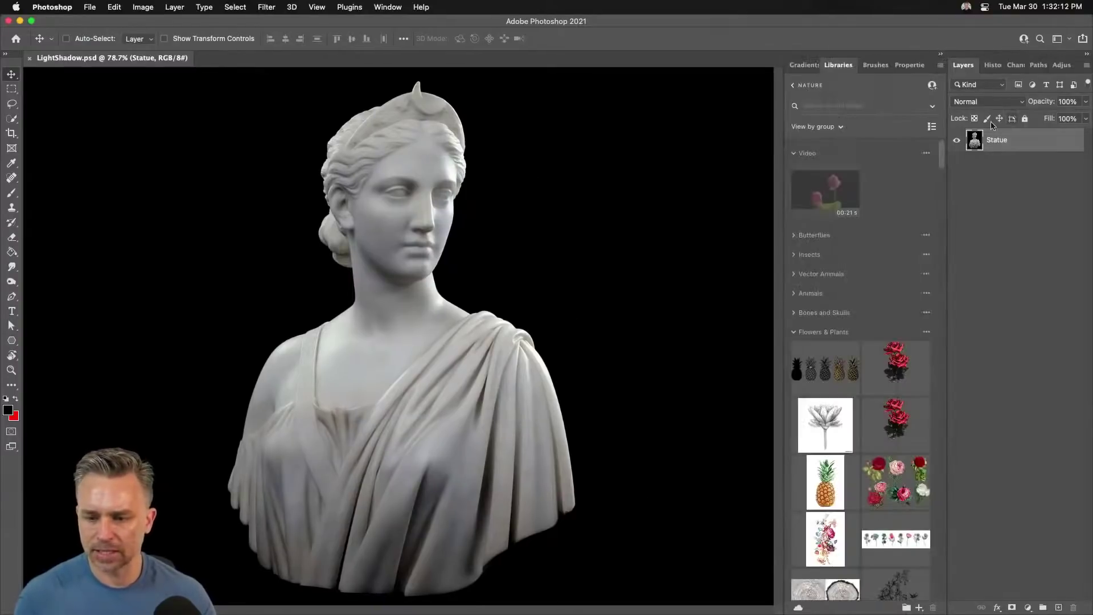
{"action": "left_click", "coordinate": [957, 141]}
{"action": "left_click", "coordinate": [957, 141]}
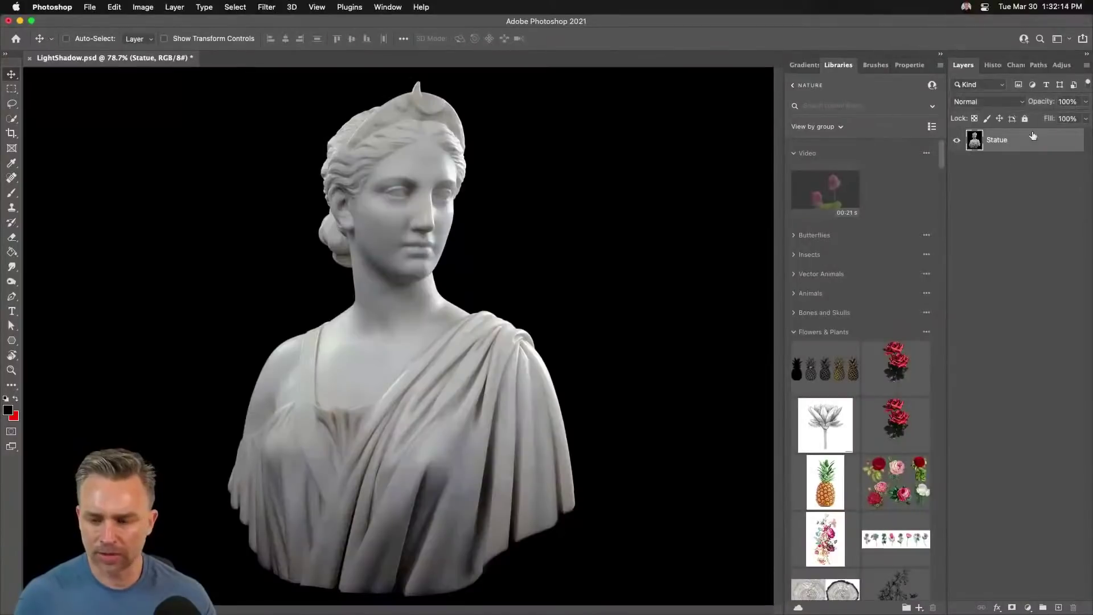
{"action": "left_click", "coordinate": [911, 66]}
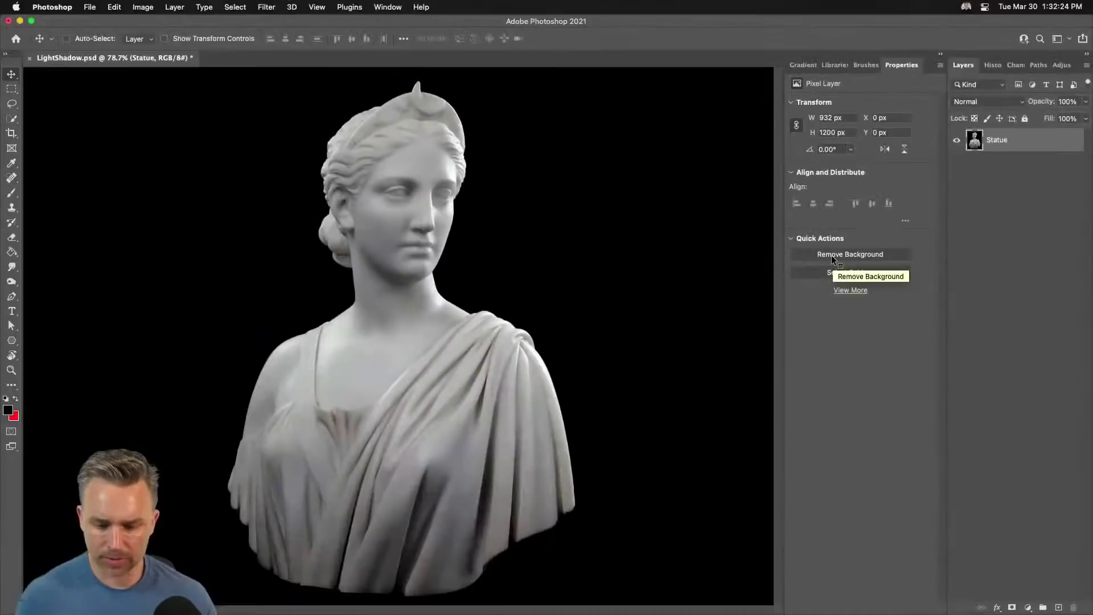
{"action": "left_click", "coordinate": [604, 441]}
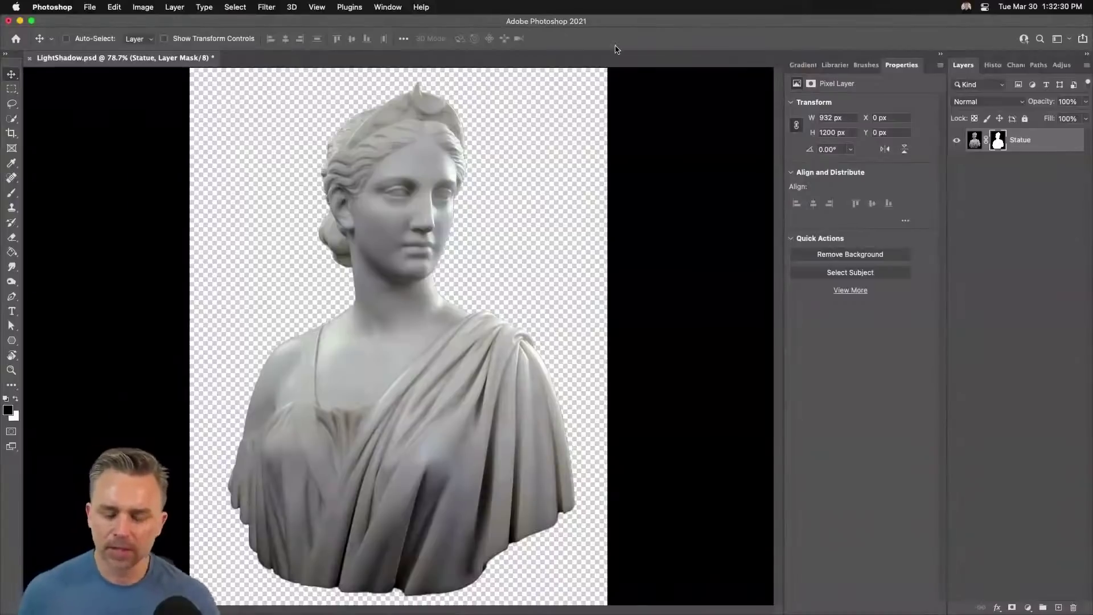
Examine the Statue layer's cutout edges around the neck and shoulders at 300%, alternating between its mask and image.
{"action": "key", "text": "super+plus"}
{"action": "key", "text": "super+plus"}
{"action": "key", "text": "super+plus"}
{"action": "key", "text": "super+plus"}
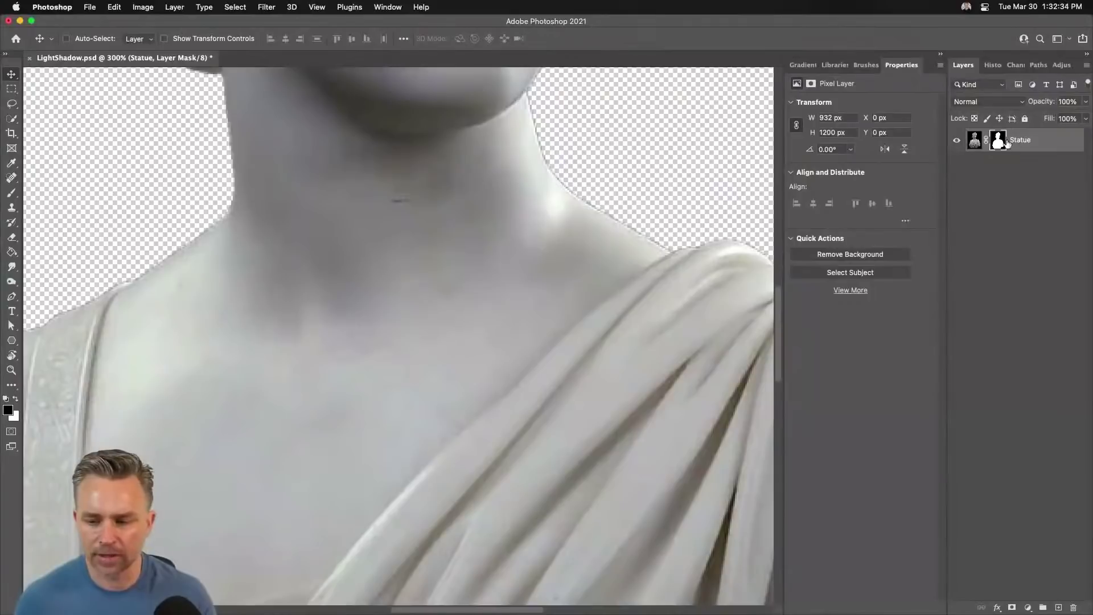
{"action": "left_click", "coordinate": [1001, 145]}
{"action": "left_click", "coordinate": [973, 144]}
{"action": "left_click", "coordinate": [1000, 143]}
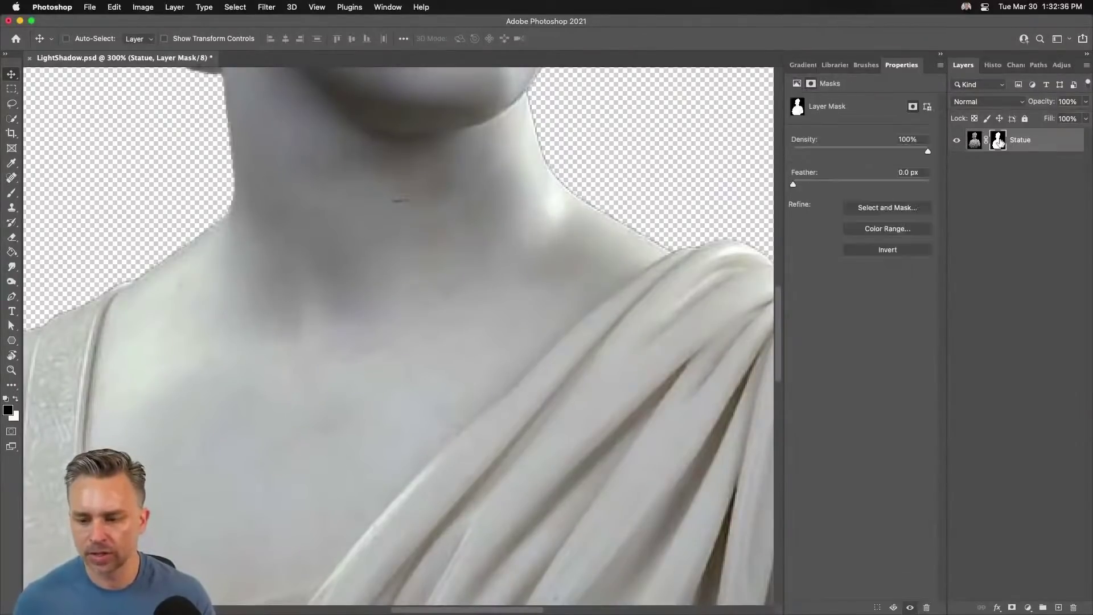
{"action": "left_click", "coordinate": [974, 142]}
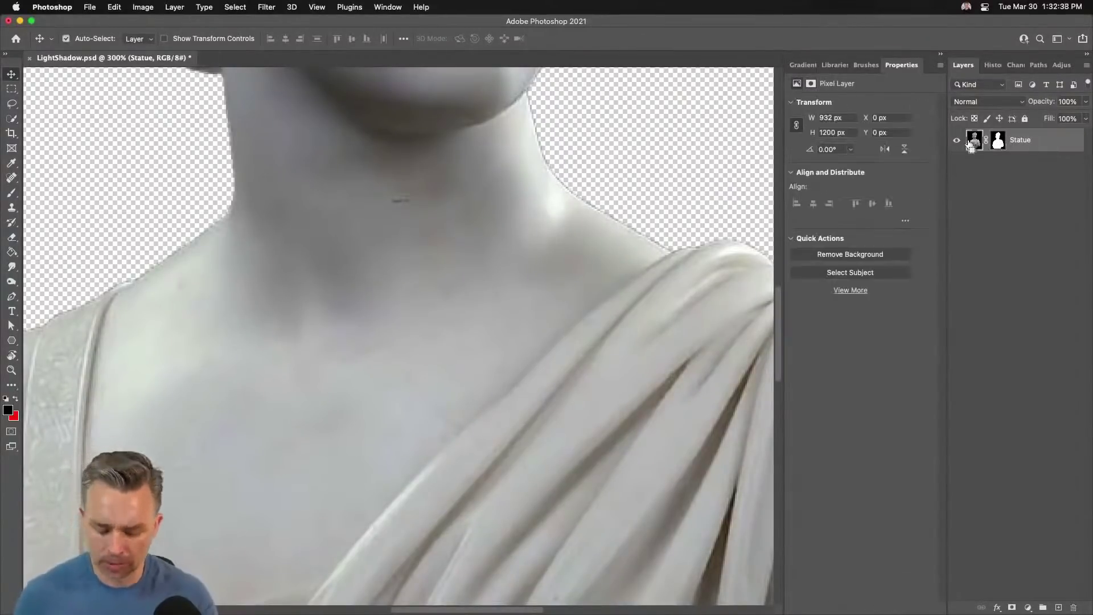
{"action": "key", "text": "super+minus"}
{"action": "double_click", "coordinate": [995, 143]}
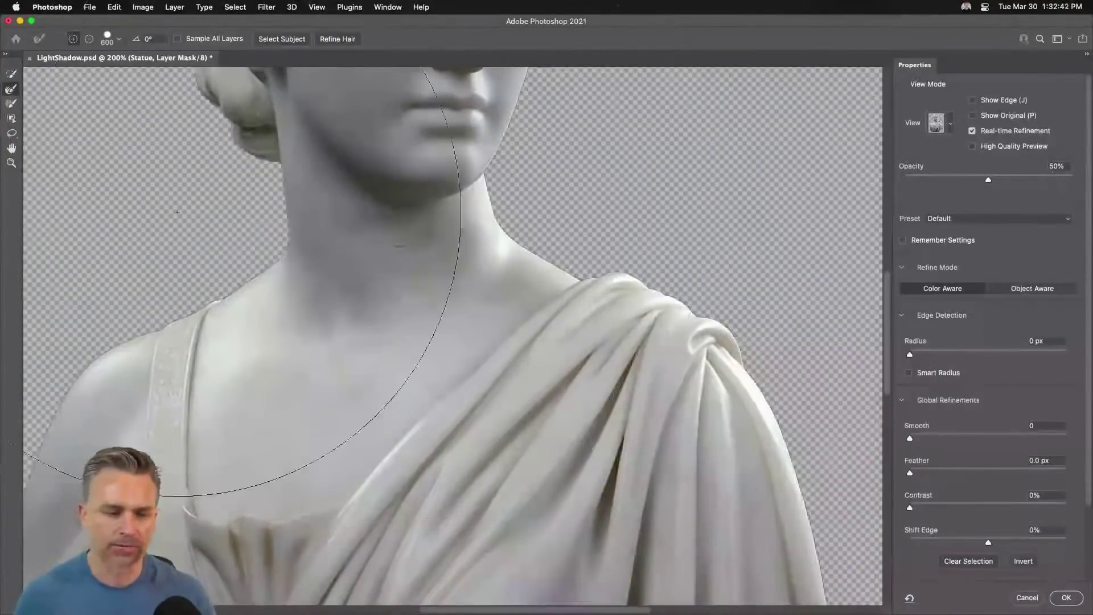
{"action": "key", "text": "bracketleft"}
{"action": "key", "text": "bracketleft"}
{"action": "key", "text": "bracketleft"}
{"action": "key", "text": "bracketleft"}
{"action": "key", "text": "bracketleft"}
{"action": "key", "text": "bracketleft"}
{"action": "key", "text": "bracketleft"}
{"action": "key", "text": "bracketleft"}
{"action": "key", "text": "bracketleft"}
{"action": "key", "text": "bracketleft"}
{"action": "key", "text": "bracketleft"}
{"action": "key", "text": "bracketleft"}
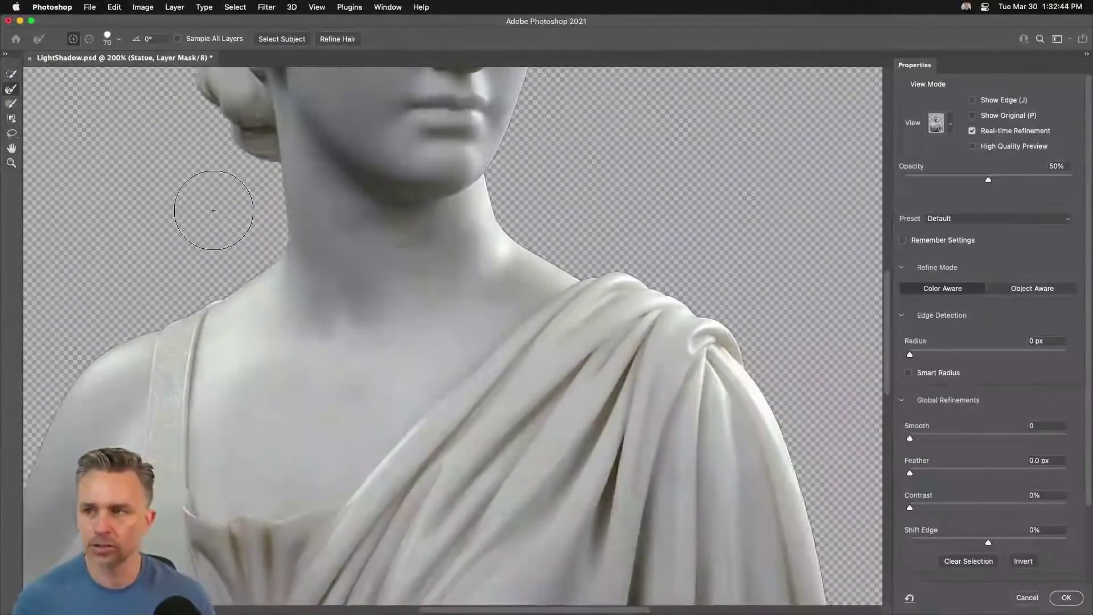
{"action": "left_click", "coordinate": [1027, 598]}
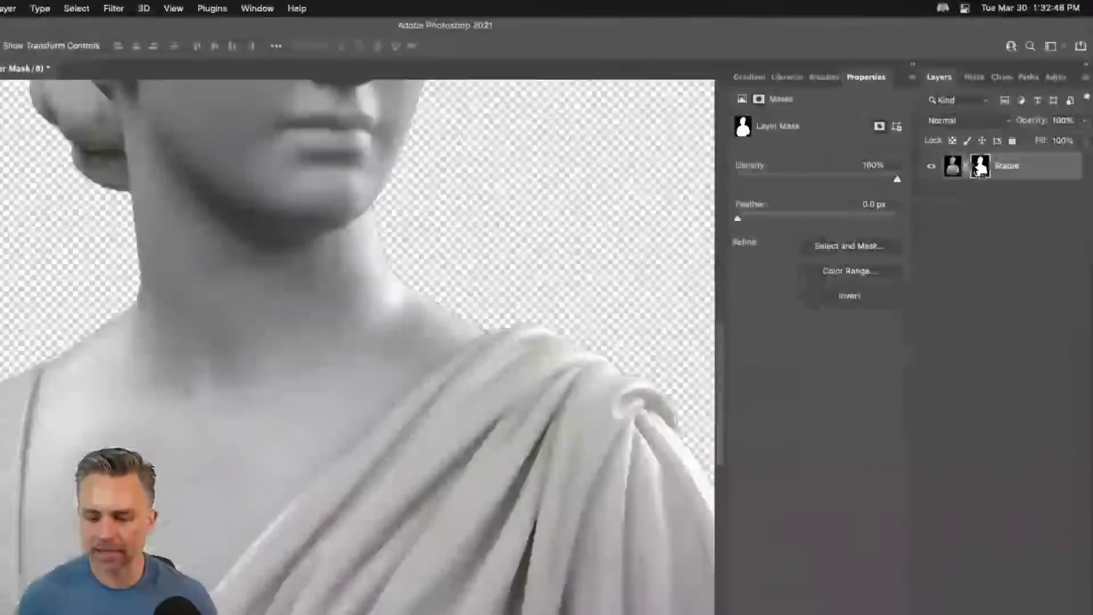
Add a gradient fill layer from a gradient preset and place it beneath the Statue layer.
{"action": "scroll", "coordinate": [1068, 97], "scroll_direction": "up", "scroll_amount": 15}
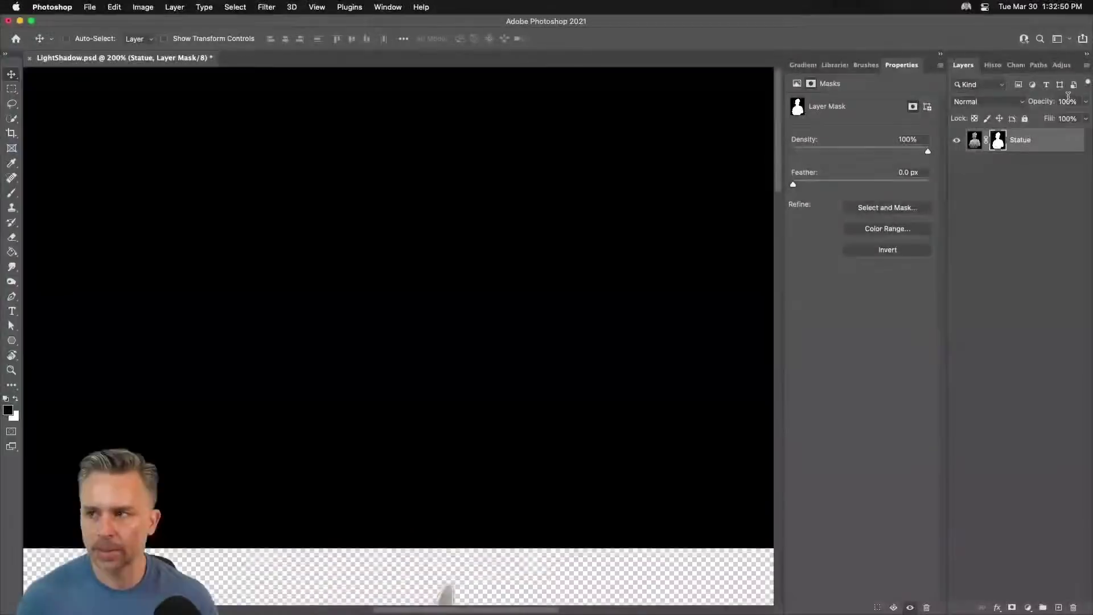
{"action": "scroll", "coordinate": [552, 271], "scroll_direction": "down", "scroll_amount": 10}
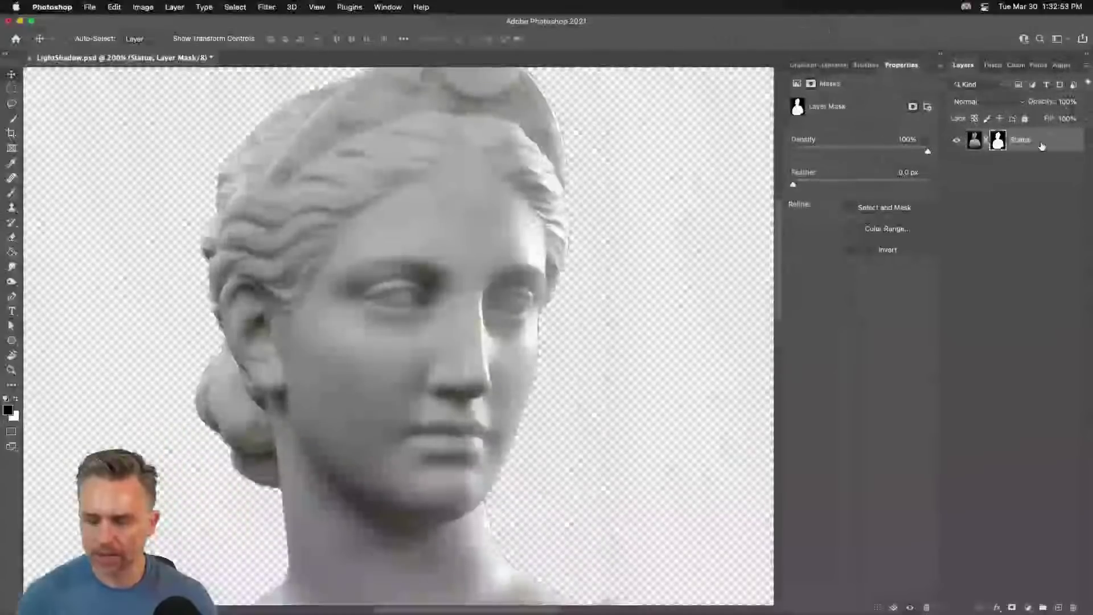
{"action": "left_click", "coordinate": [1004, 147]}
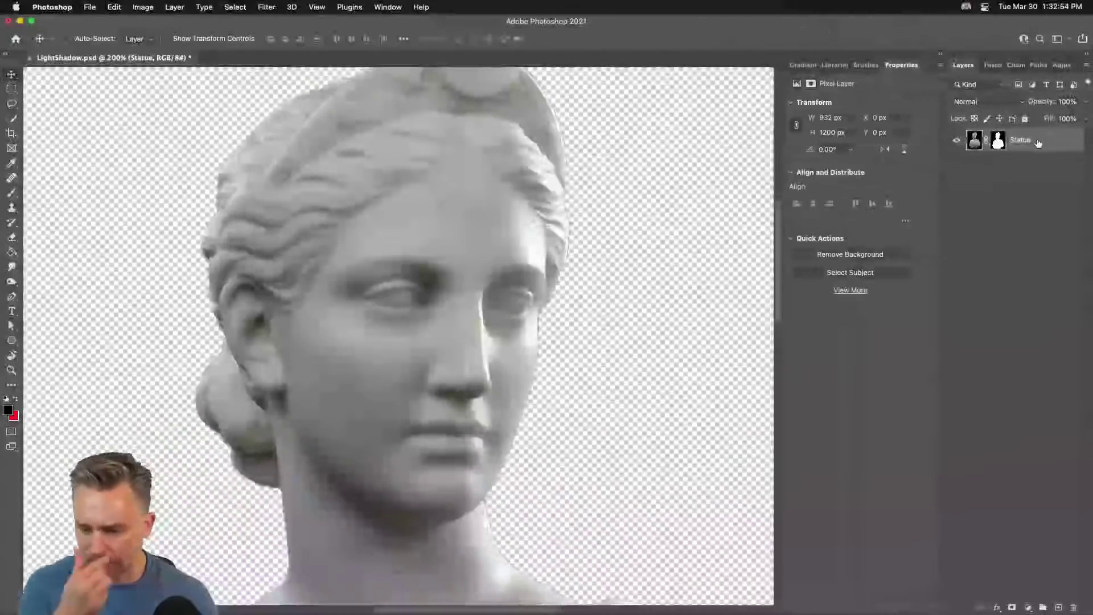
{"action": "key", "text": "super+0"}
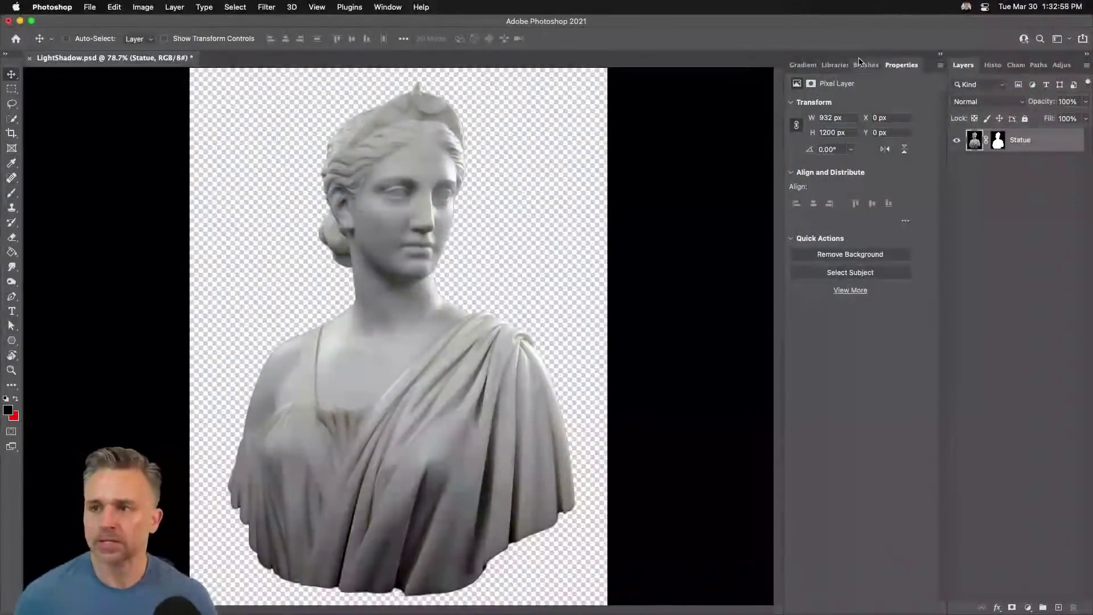
{"action": "left_click", "coordinate": [800, 67]}
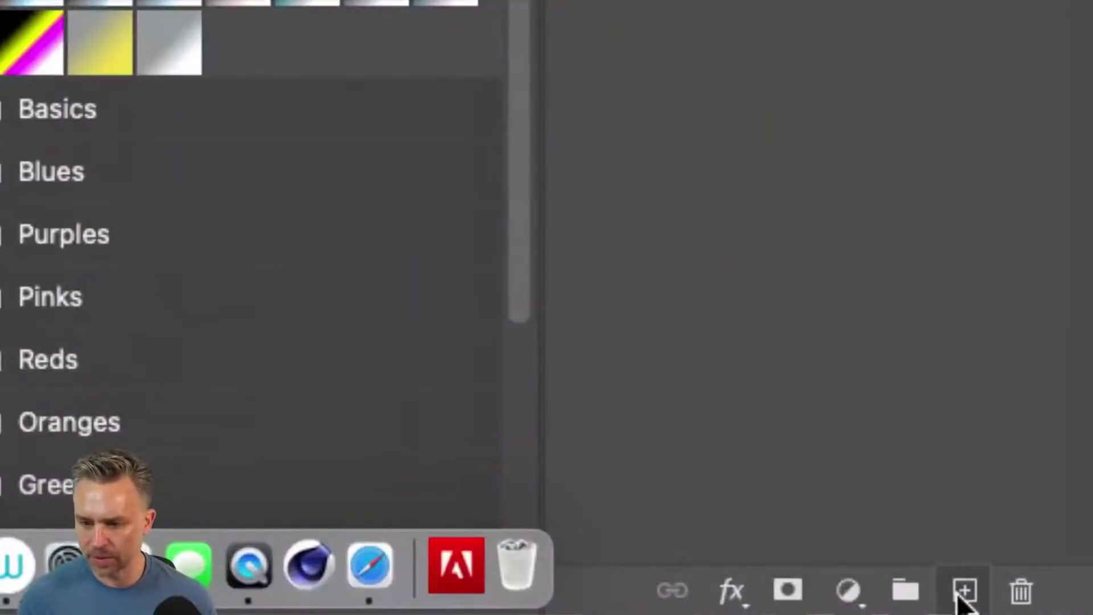
{"action": "left_click", "coordinate": [962, 593]}
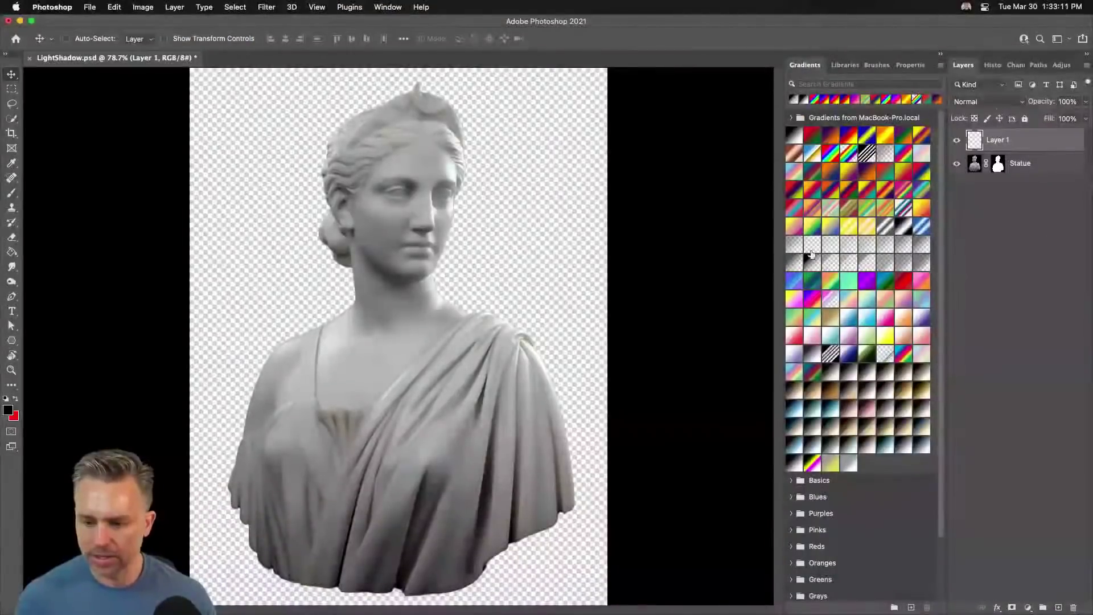
{"action": "left_click", "coordinate": [848, 281]}
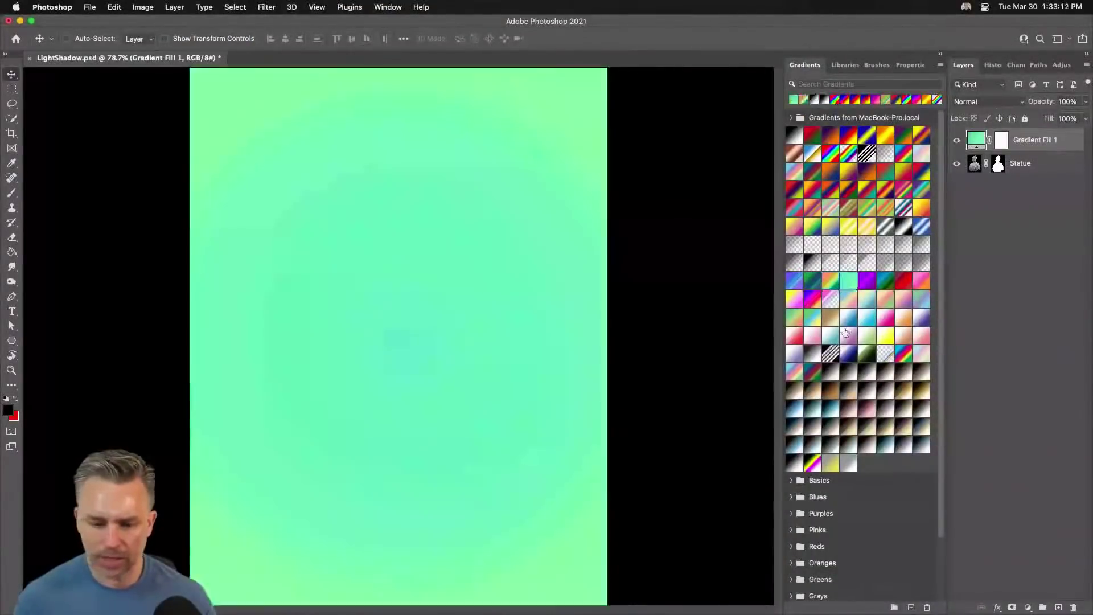
{"action": "left_click", "coordinate": [848, 335]}
{"action": "left_click_drag", "start_coordinate": [994, 151], "coordinate": [1021, 182]}
Try yellow, magenta, blue, orange and green-teal radial gradient presets on the gradient fill behind the statue.
{"action": "left_click", "coordinate": [862, 231]}
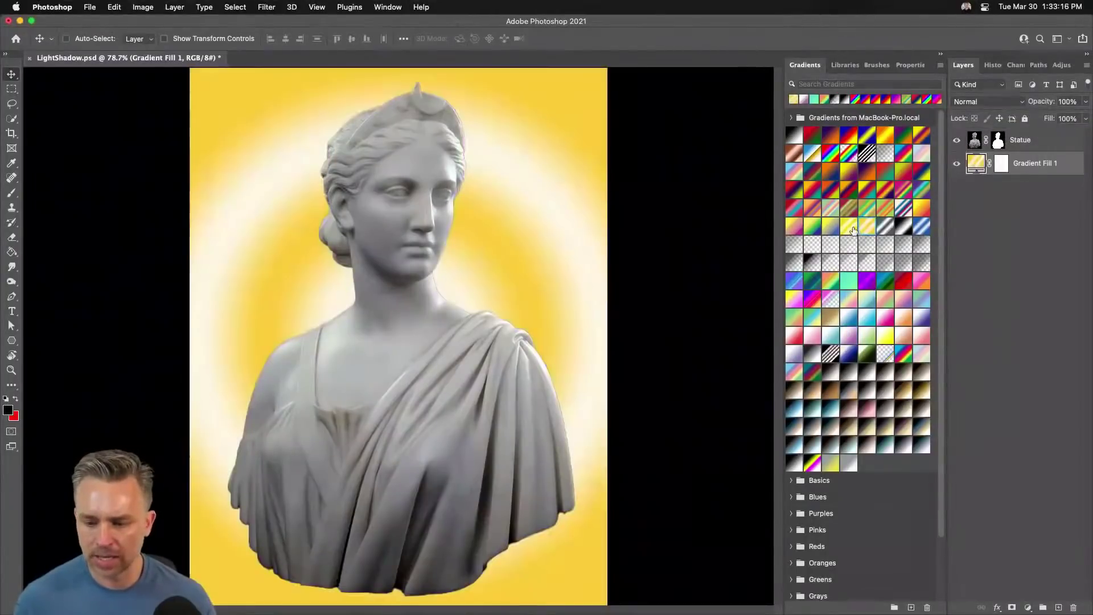
{"action": "left_click", "coordinate": [833, 228]}
{"action": "left_click", "coordinate": [813, 228]}
{"action": "left_click", "coordinate": [791, 228]}
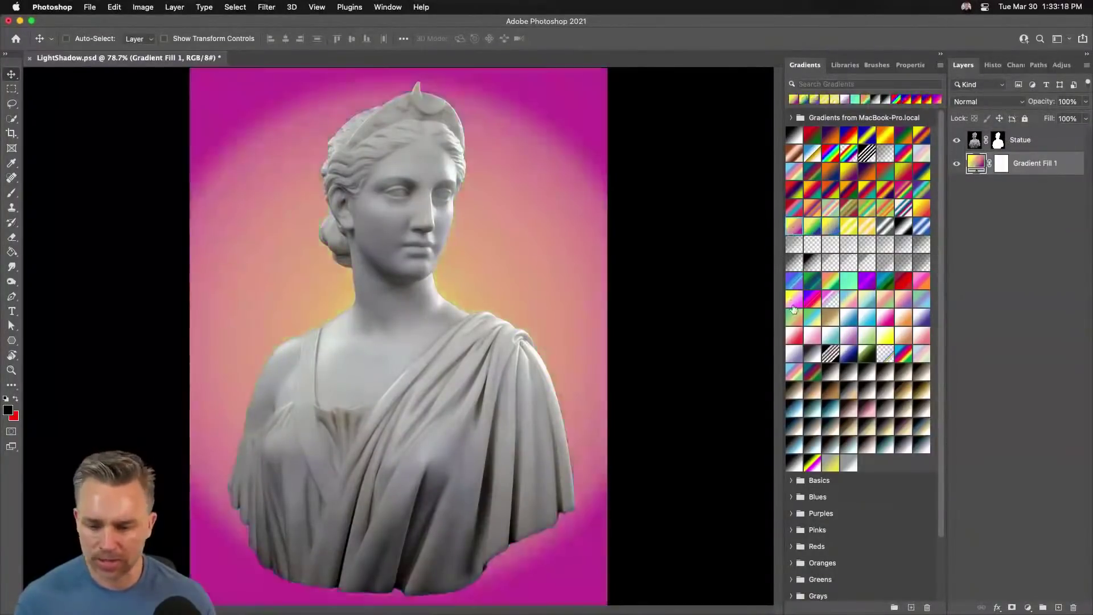
{"action": "left_click", "coordinate": [794, 313]}
{"action": "left_click", "coordinate": [795, 390]}
{"action": "left_click", "coordinate": [848, 353]}
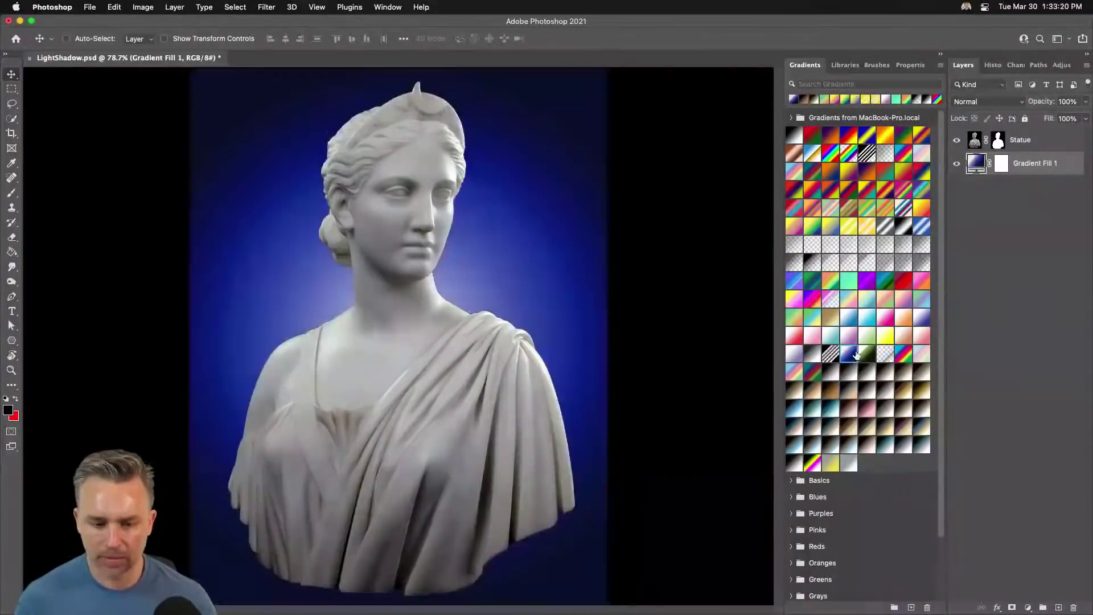
{"action": "left_click", "coordinate": [867, 353]}
{"action": "left_click", "coordinate": [866, 170]}
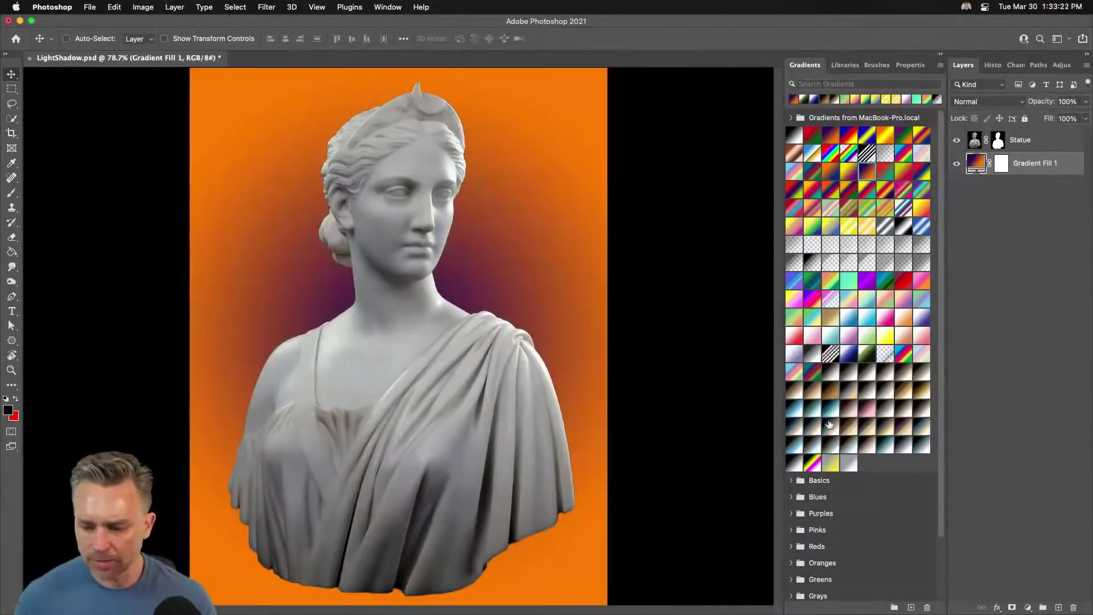
{"action": "left_click", "coordinate": [884, 274]}
{"action": "left_click", "coordinate": [859, 211]}
Try several red-based multicolour radial presets on the gradient fill, ending with the orange, red and teal one.
{"action": "left_click", "coordinate": [939, 64]}
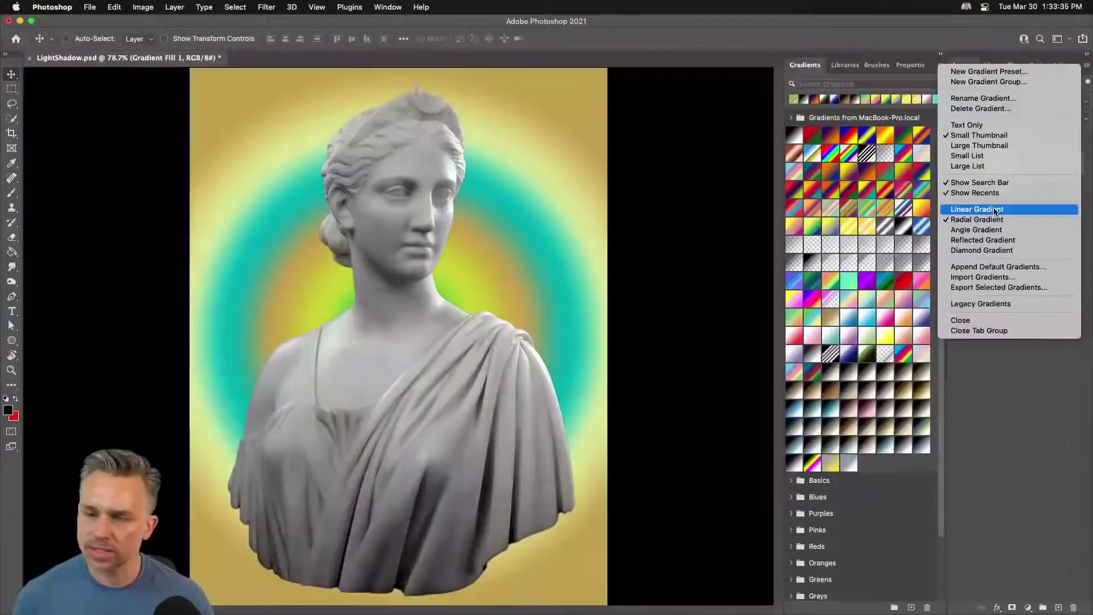
{"action": "left_click", "coordinate": [873, 93]}
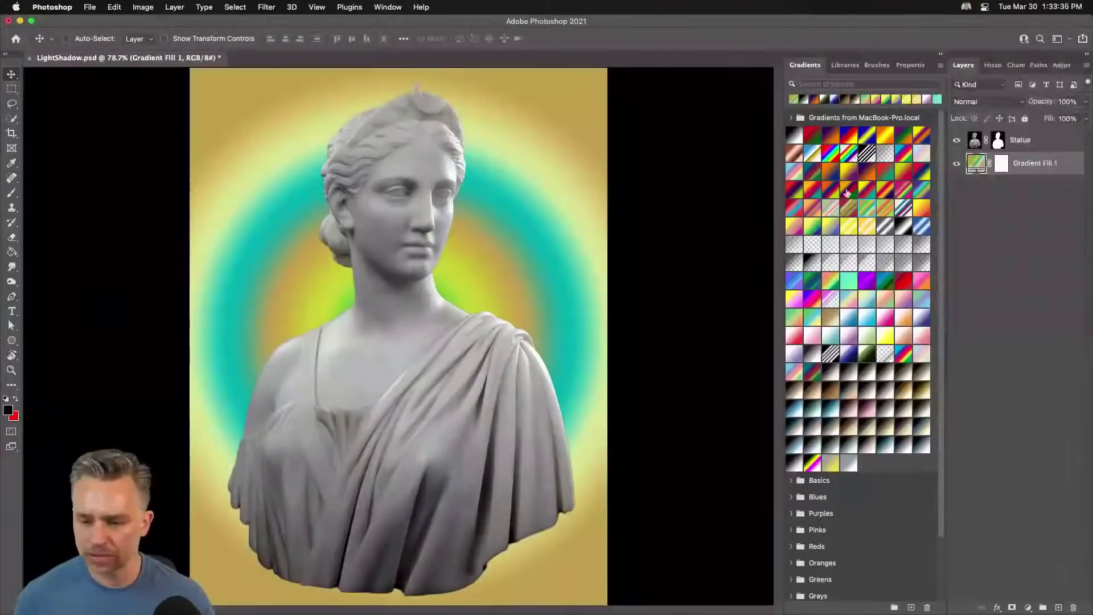
{"action": "left_click", "coordinate": [832, 188]}
{"action": "left_click", "coordinate": [814, 190]}
{"action": "left_click", "coordinate": [811, 206]}
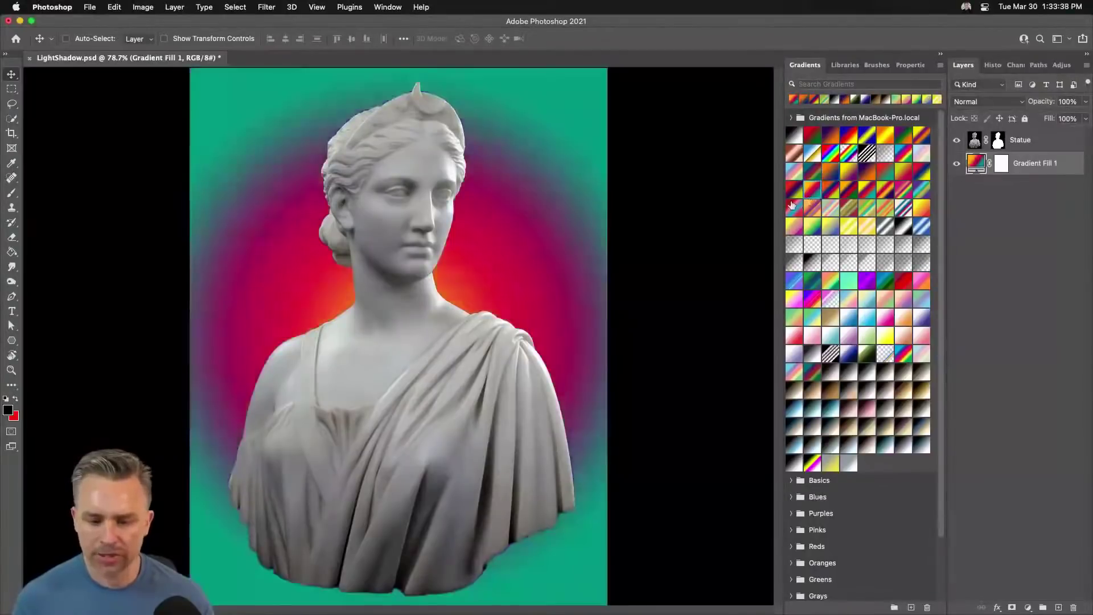
{"action": "left_click", "coordinate": [792, 205]}
{"action": "left_click", "coordinate": [793, 190]}
{"action": "left_click", "coordinate": [809, 190]}
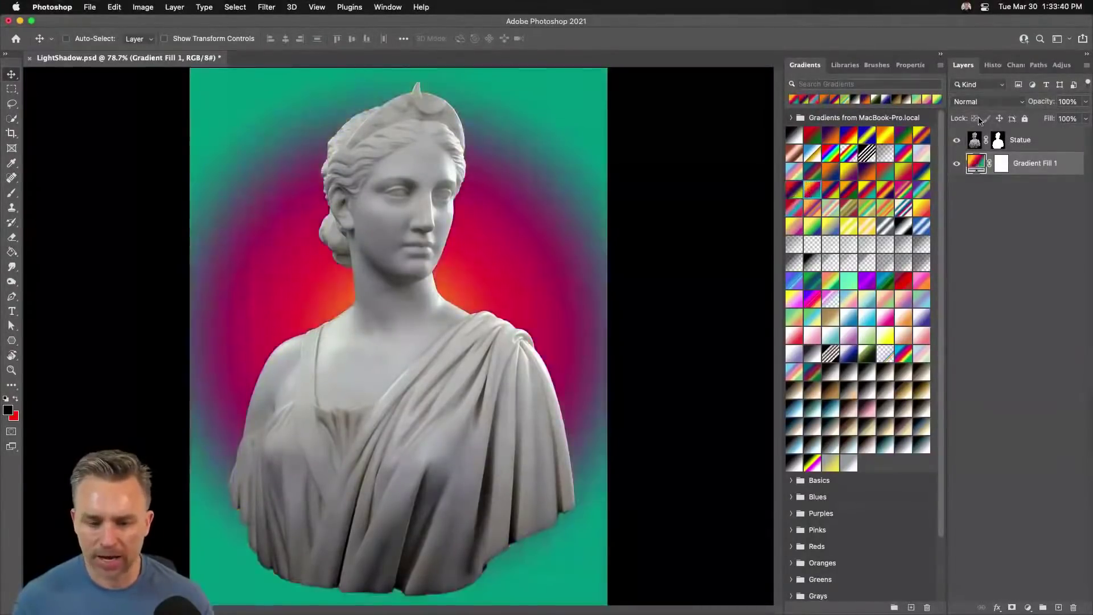
Switch the gradient presets to Linear Gradient and apply the yellow-to-red preset to the gradient fill layer.
{"action": "left_click", "coordinate": [940, 65]}
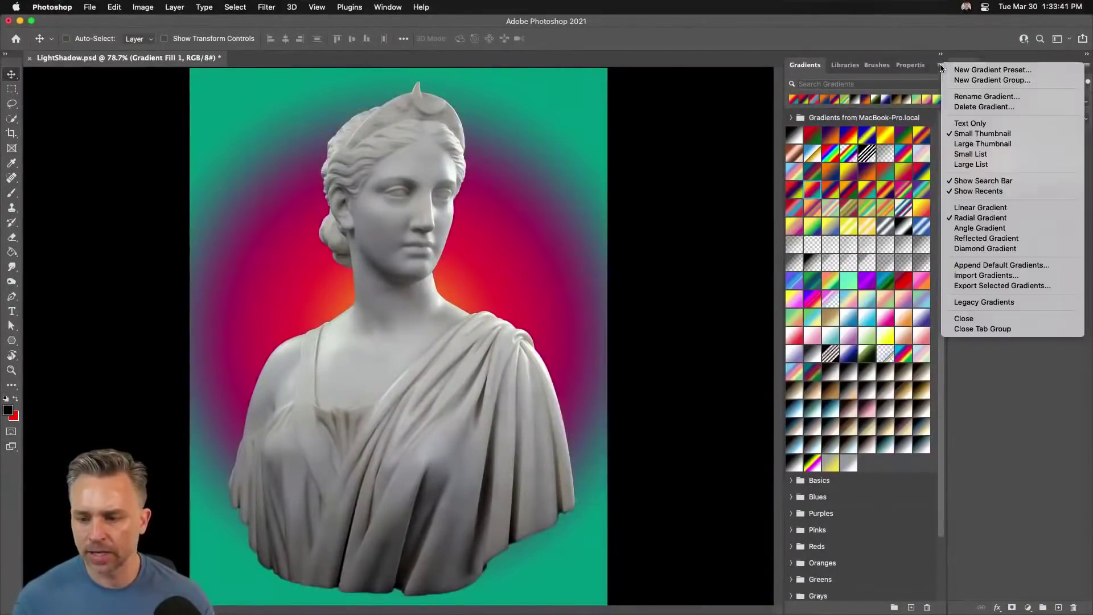
{"action": "left_click", "coordinate": [978, 208]}
{"action": "left_click", "coordinate": [799, 190]}
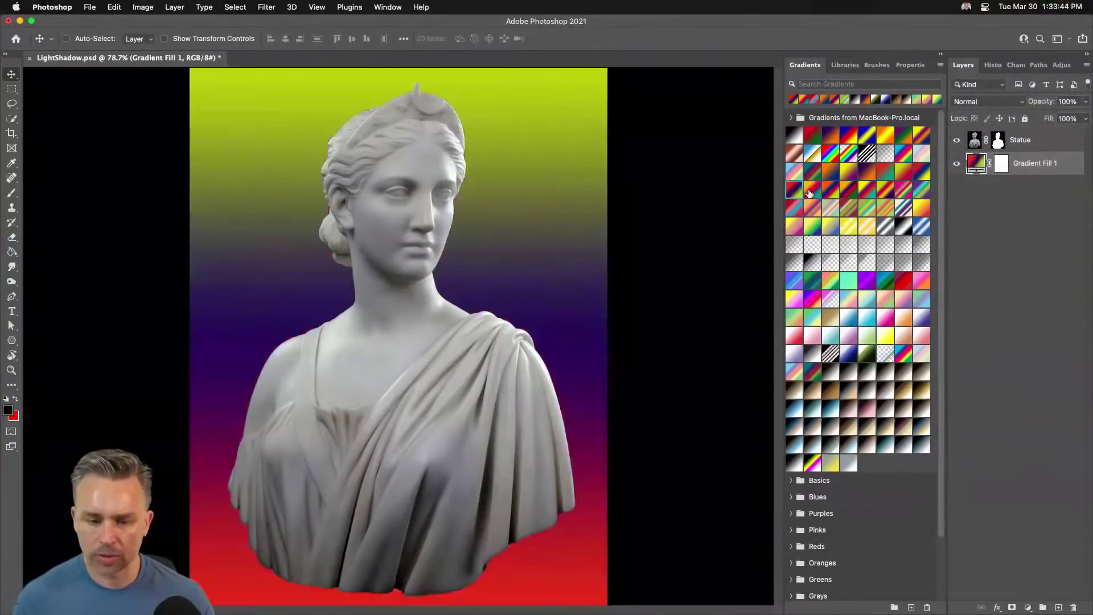
{"action": "left_click", "coordinate": [812, 193]}
{"action": "left_click", "coordinate": [829, 174]}
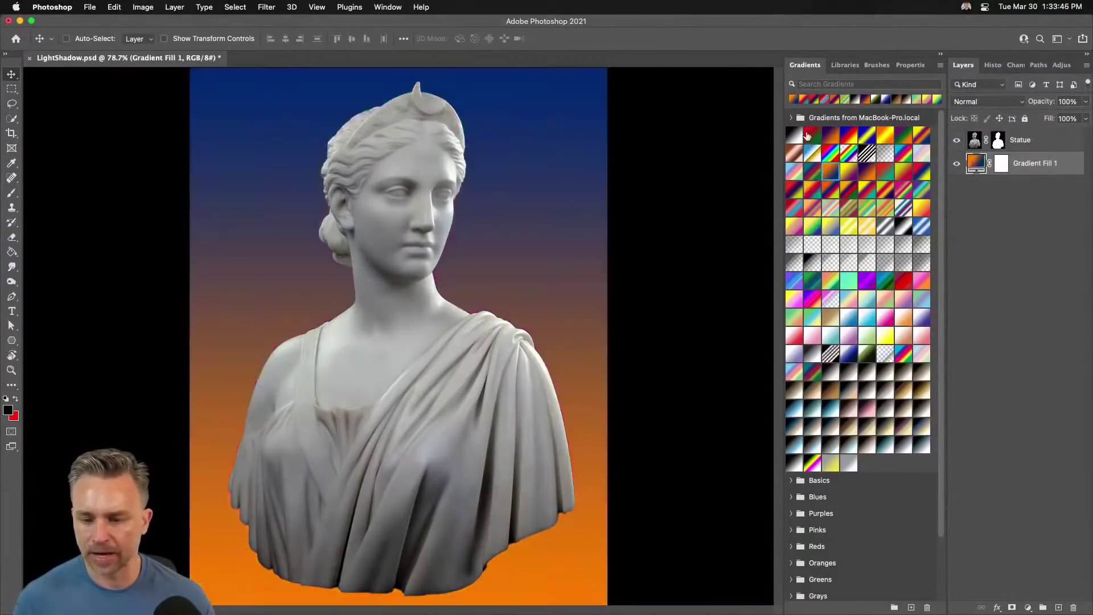
{"action": "left_click", "coordinate": [813, 137]}
{"action": "left_click", "coordinate": [904, 176]}
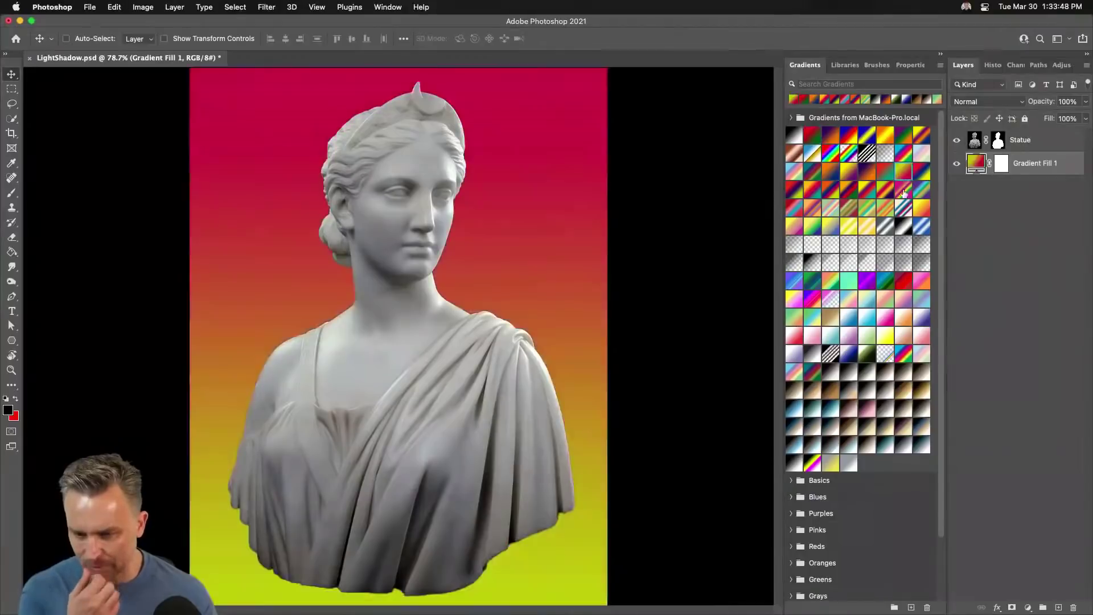
{"action": "left_click", "coordinate": [923, 210]}
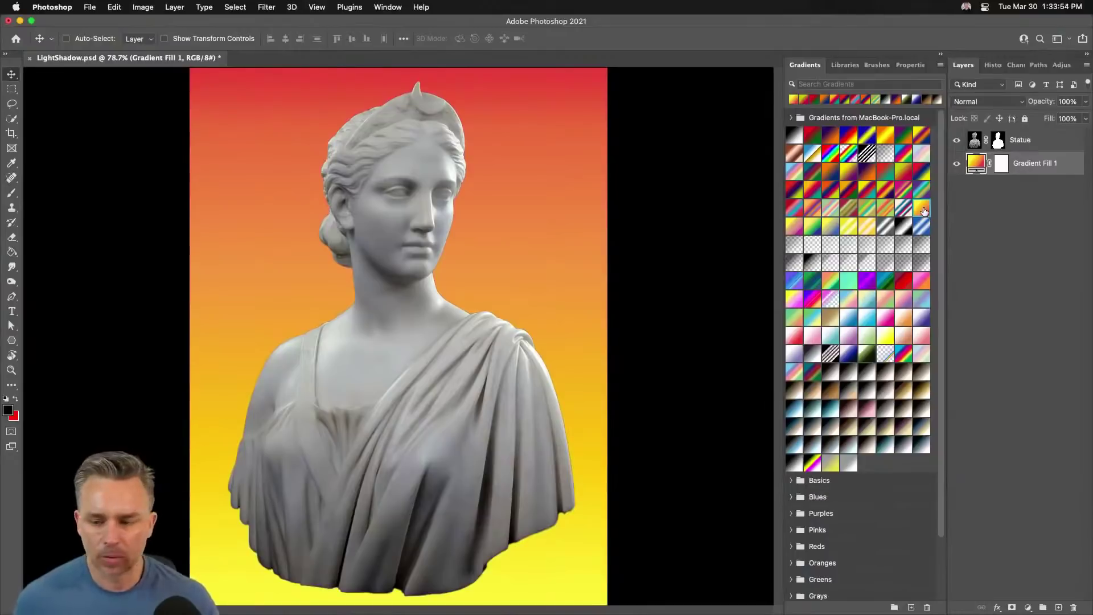
Look through the Basics, Blues, Cloud, Pastels and Iridescent gradient preset groups for the gradient fill.
{"action": "left_click", "coordinate": [1025, 147]}
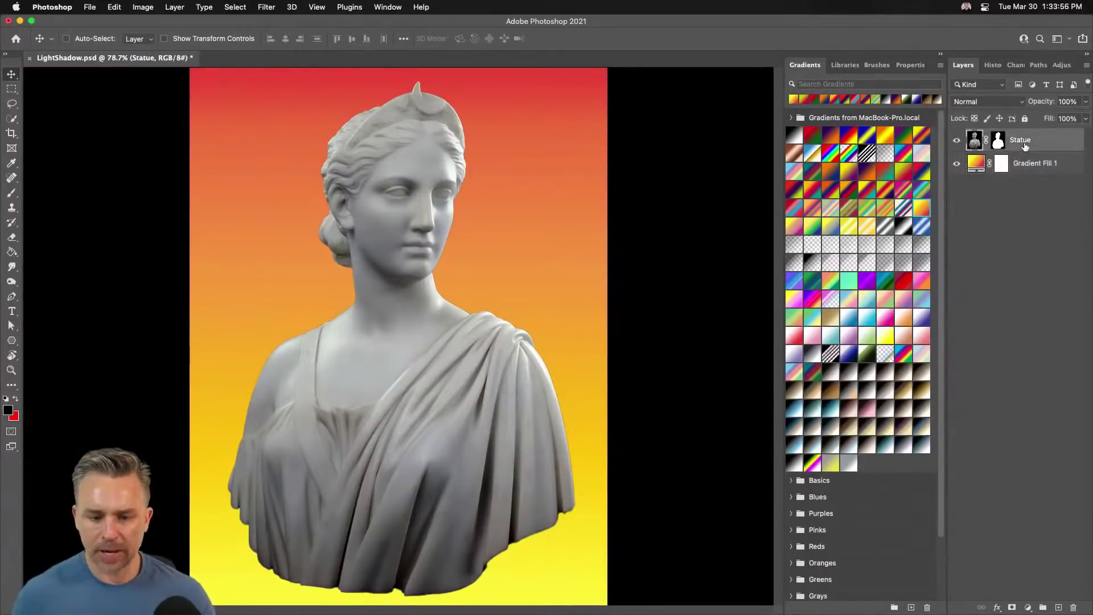
{"action": "left_click", "coordinate": [1031, 165]}
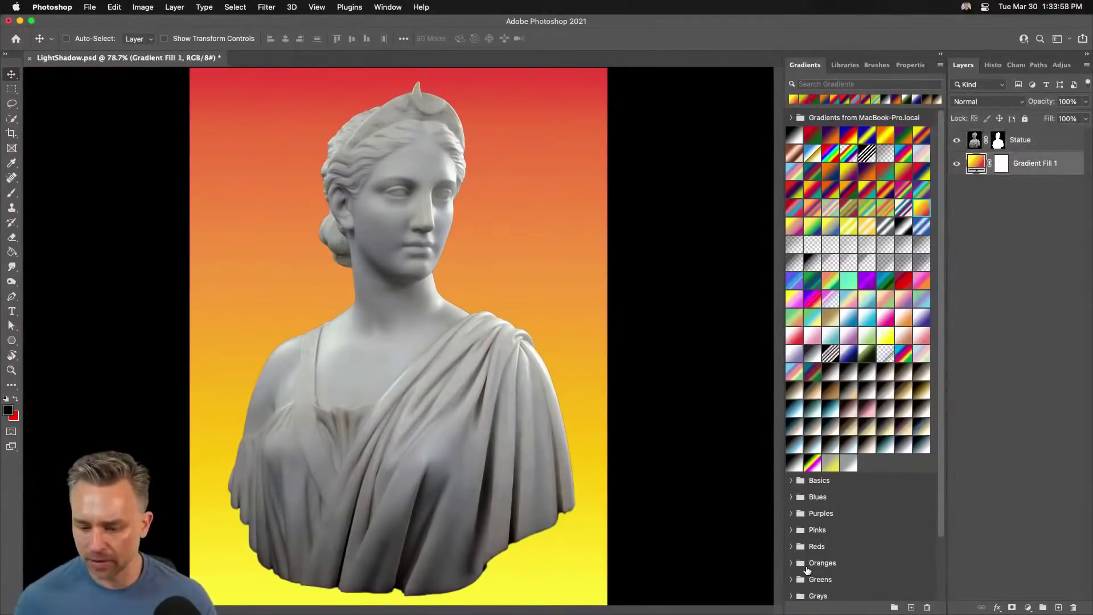
{"action": "scroll", "coordinate": [803, 547], "scroll_direction": "down", "scroll_amount": 3}
{"action": "left_click", "coordinate": [791, 411]}
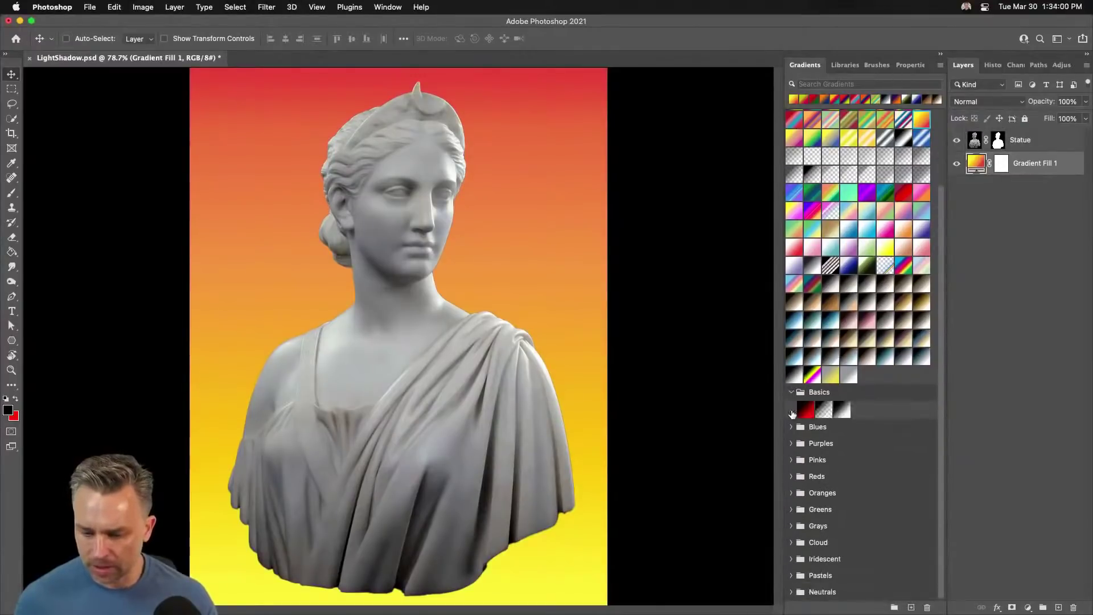
{"action": "left_click", "coordinate": [790, 427]}
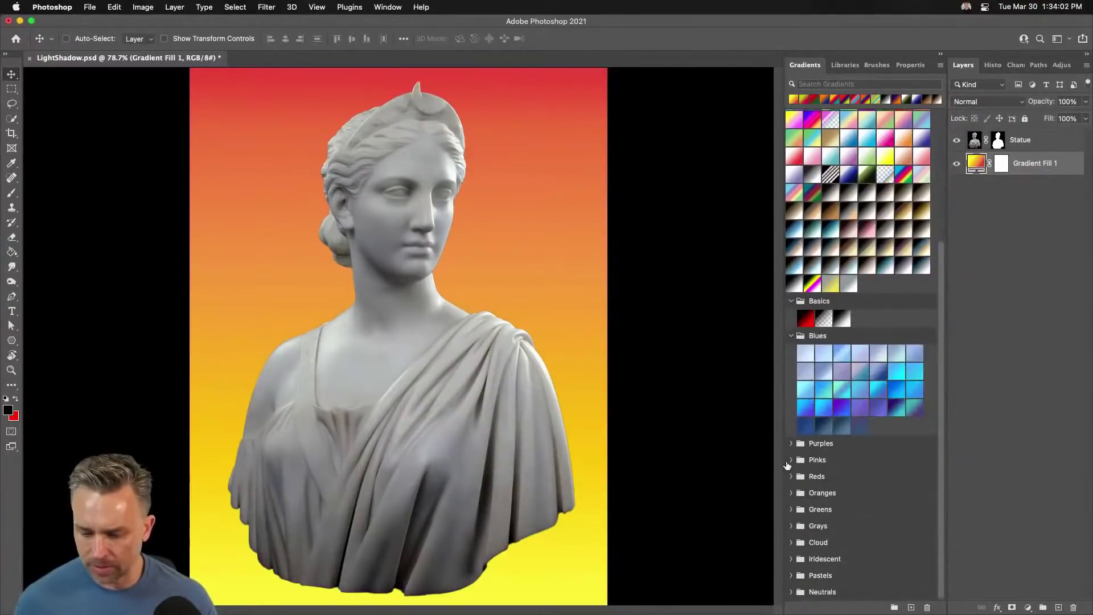
{"action": "left_click", "coordinate": [792, 543]}
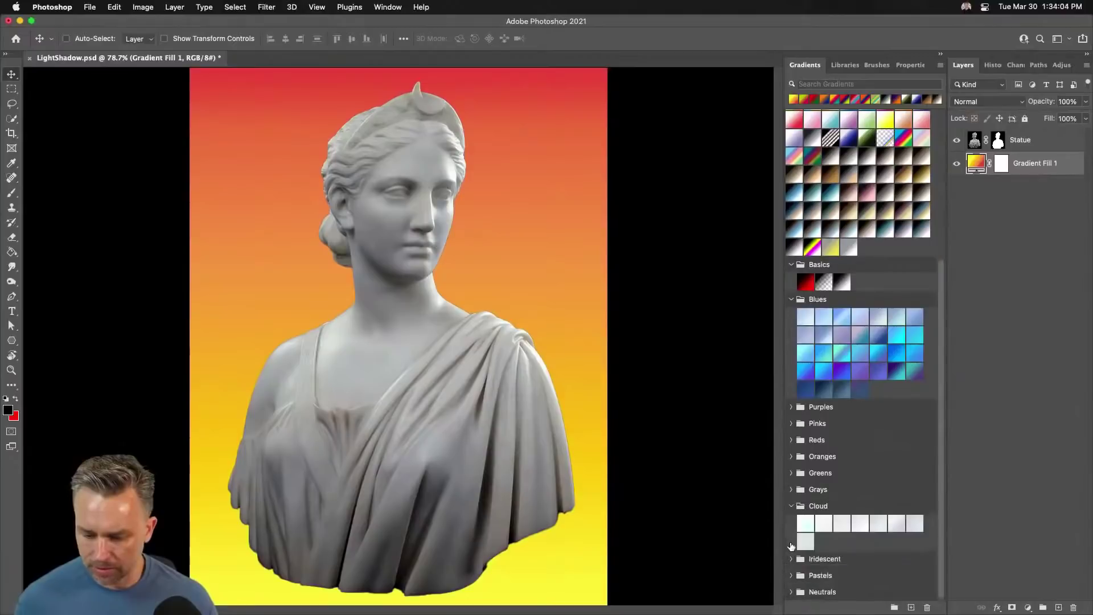
{"action": "left_click", "coordinate": [790, 592]}
{"action": "left_click", "coordinate": [790, 575]}
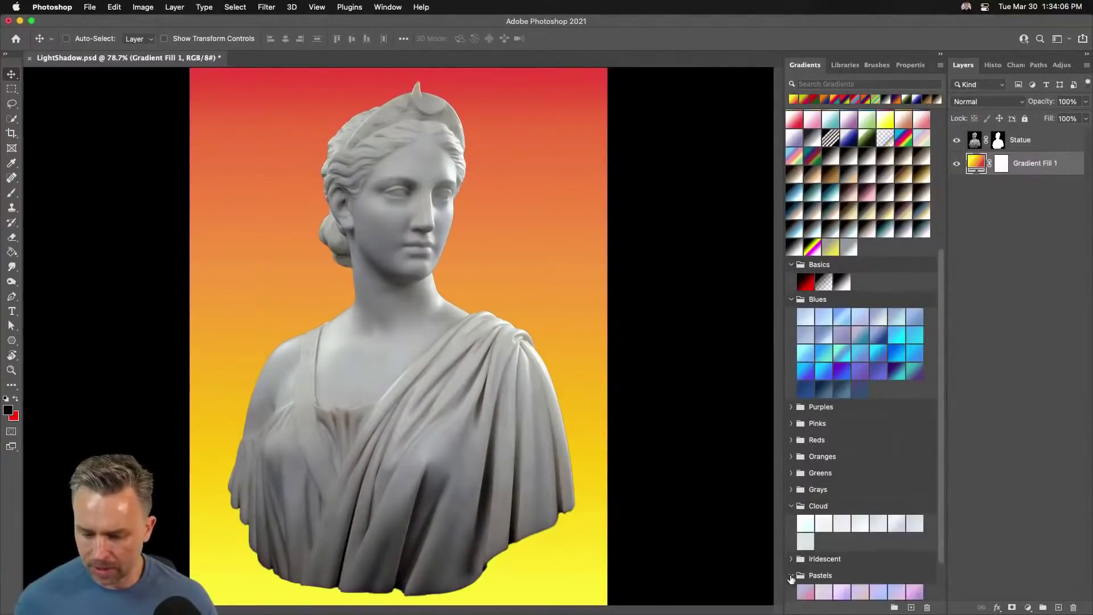
{"action": "left_click", "coordinate": [790, 559]}
Add a new empty layer directly above the Statue layer and name it "lights".
{"action": "left_click", "coordinate": [1046, 145]}
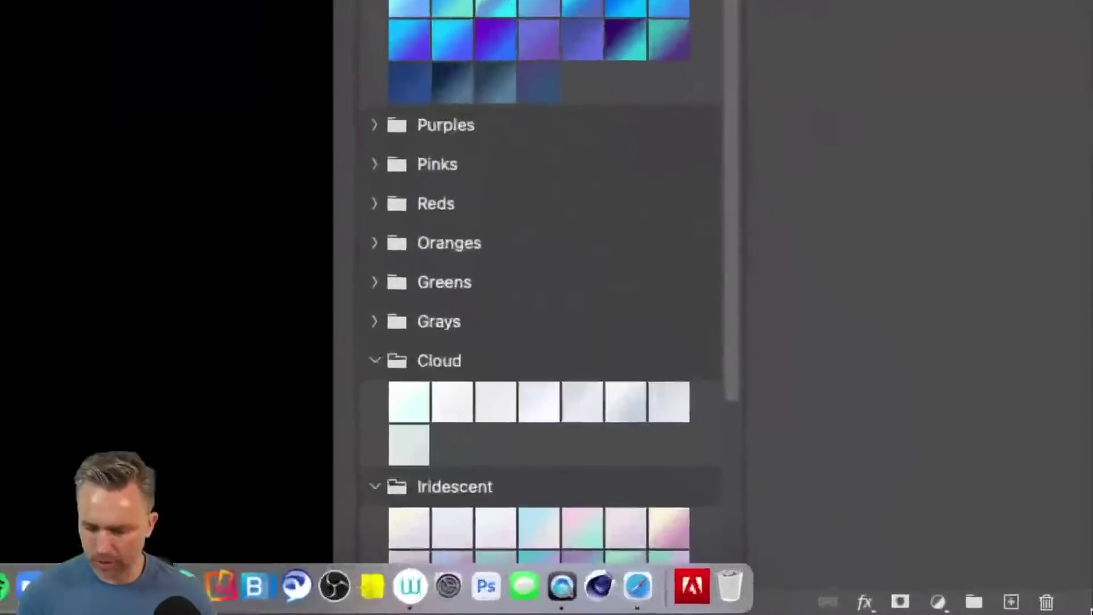
{"action": "left_click", "coordinate": [1004, 595]}
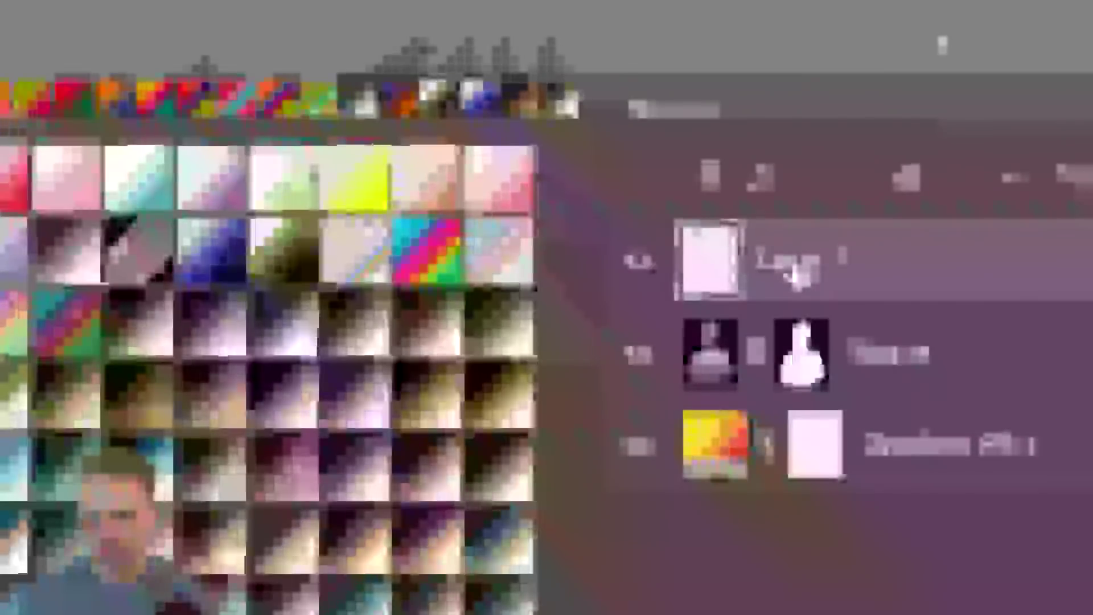
{"action": "double_click", "coordinate": [812, 249]}
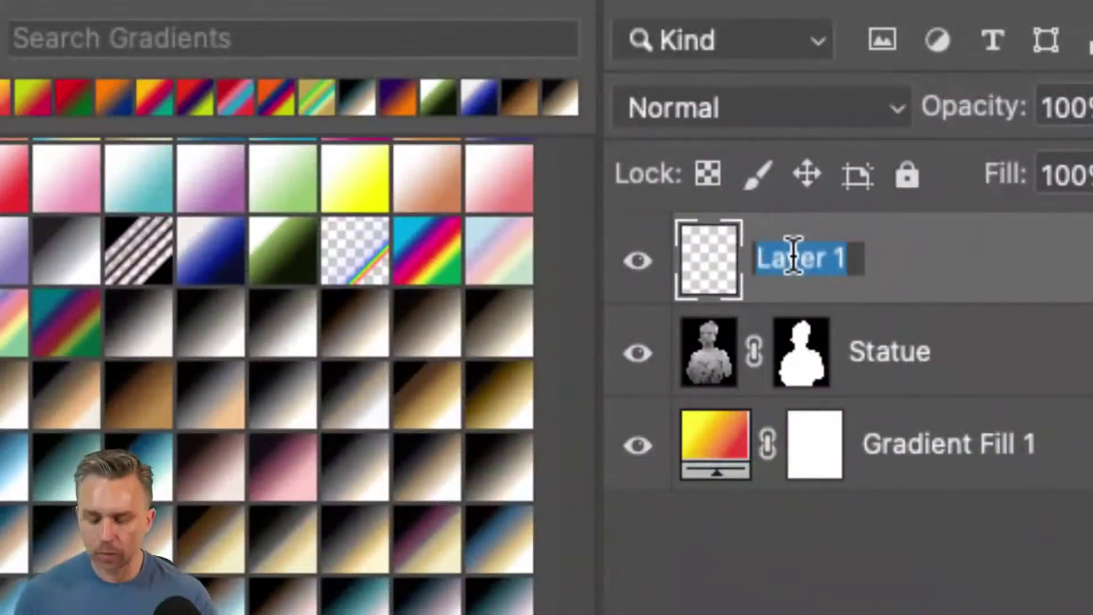
{"action": "type", "text": "lights"}
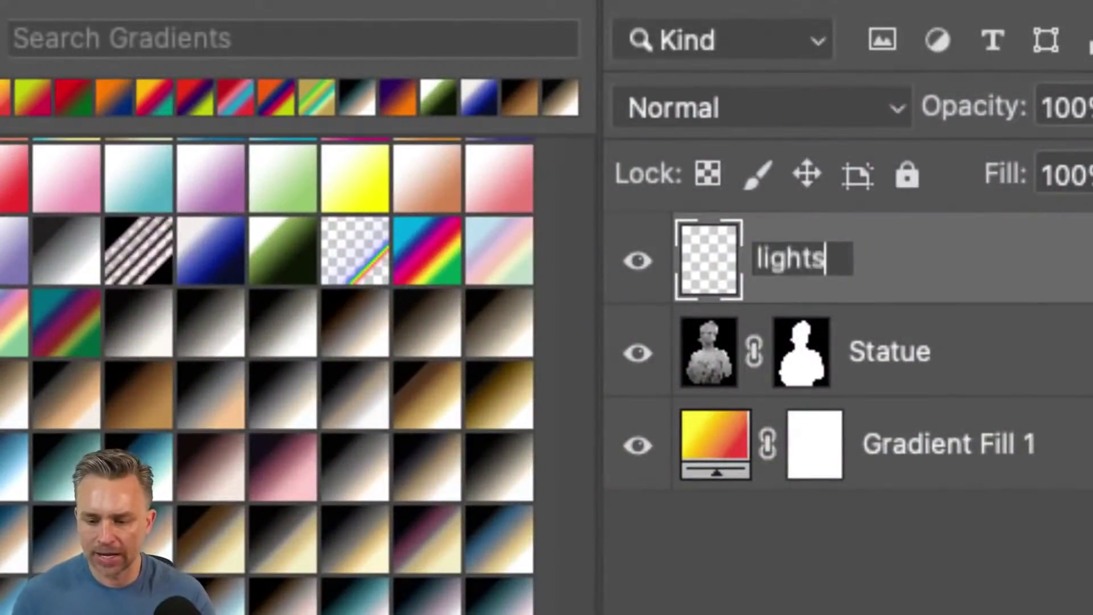
{"action": "key", "text": "Return"}
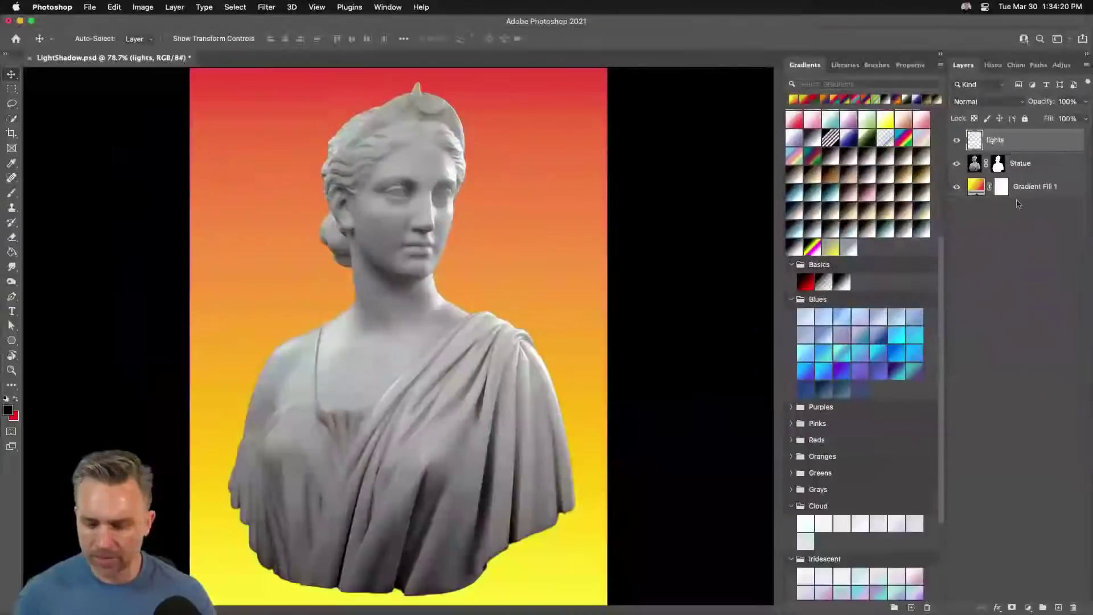
Add another empty layer above the lights layer and name it "darks".
{"action": "left_click", "coordinate": [1059, 607]}
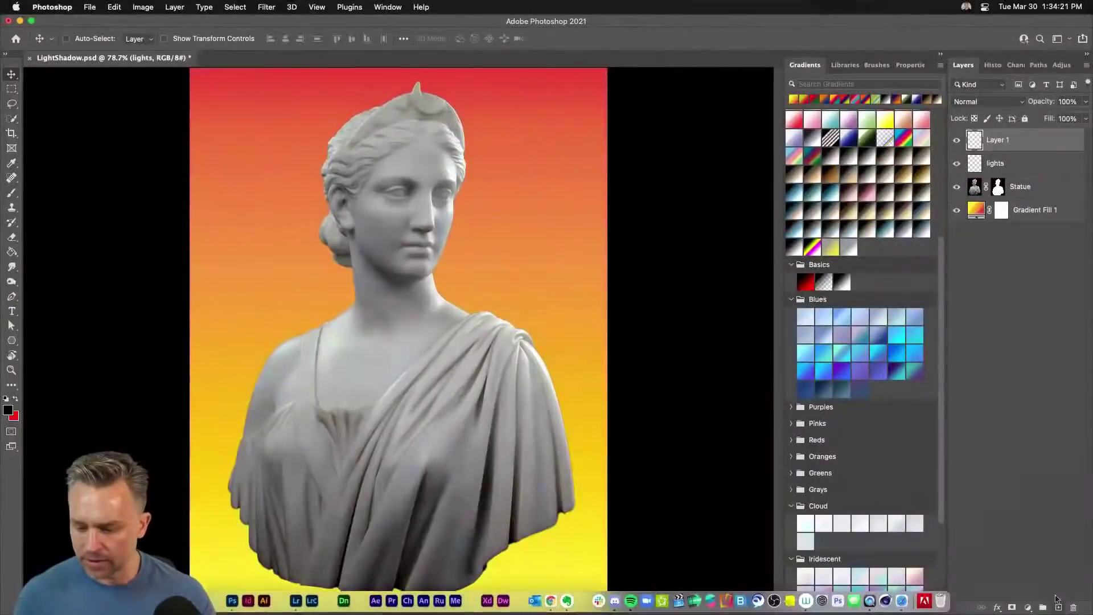
{"action": "double_click", "coordinate": [998, 139]}
{"action": "type", "text": "darks"}
{"action": "key", "text": "Return"}
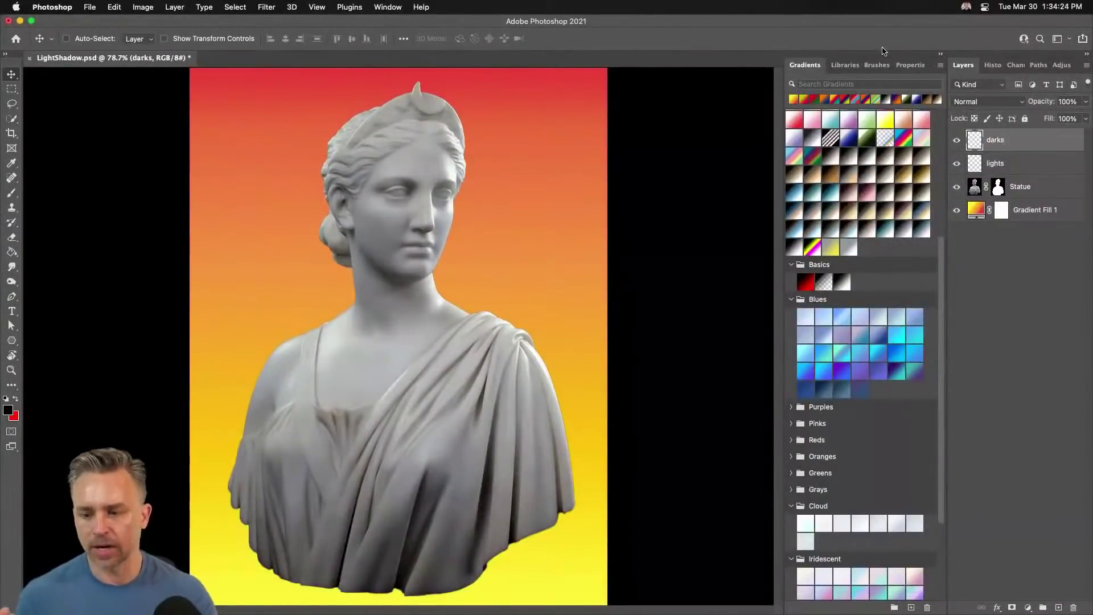
Collapse the gradient presets to free canvas space and make the darks layer active.
{"action": "left_click", "coordinate": [941, 53]}
{"action": "left_click", "coordinate": [985, 164]}
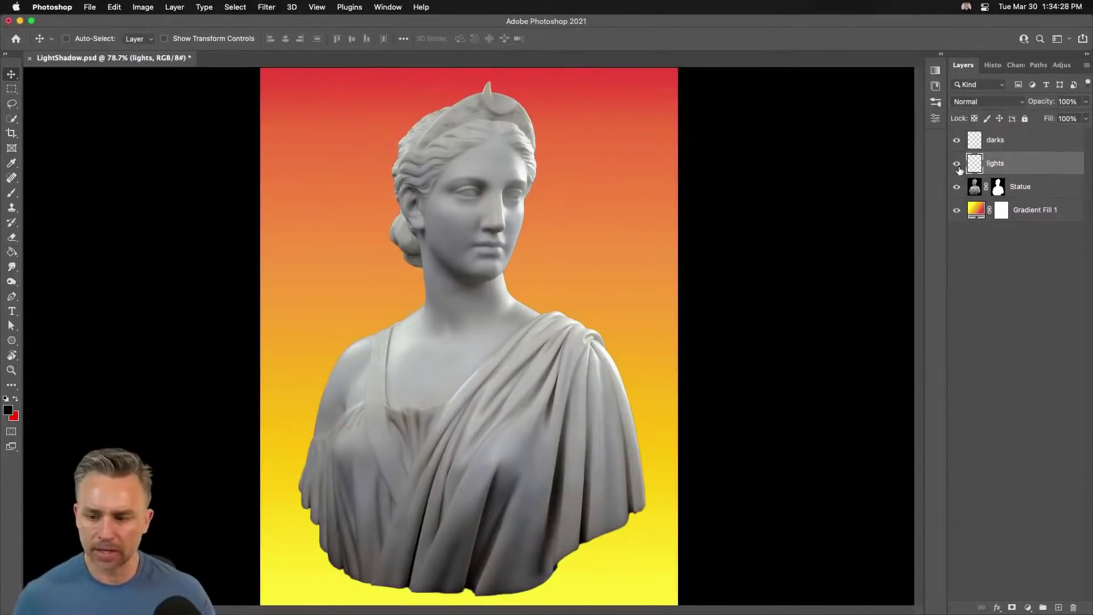
{"action": "left_click", "coordinate": [1080, 140]}
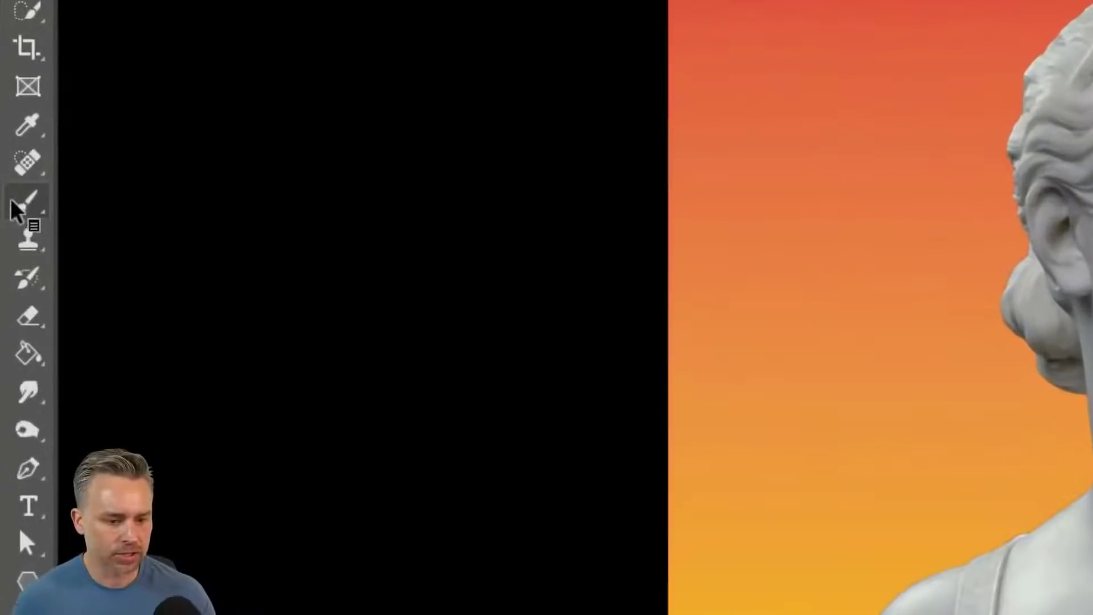
Activate the Brush tool and reset it to its default settings.
{"action": "left_click", "coordinate": [10, 194]}
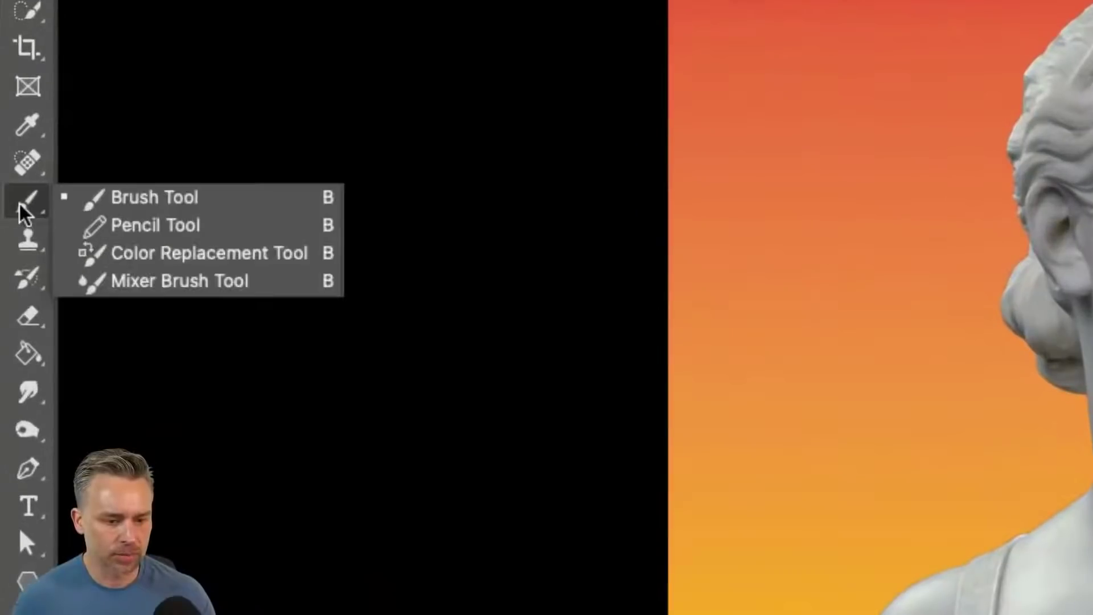
{"action": "left_click", "coordinate": [129, 200]}
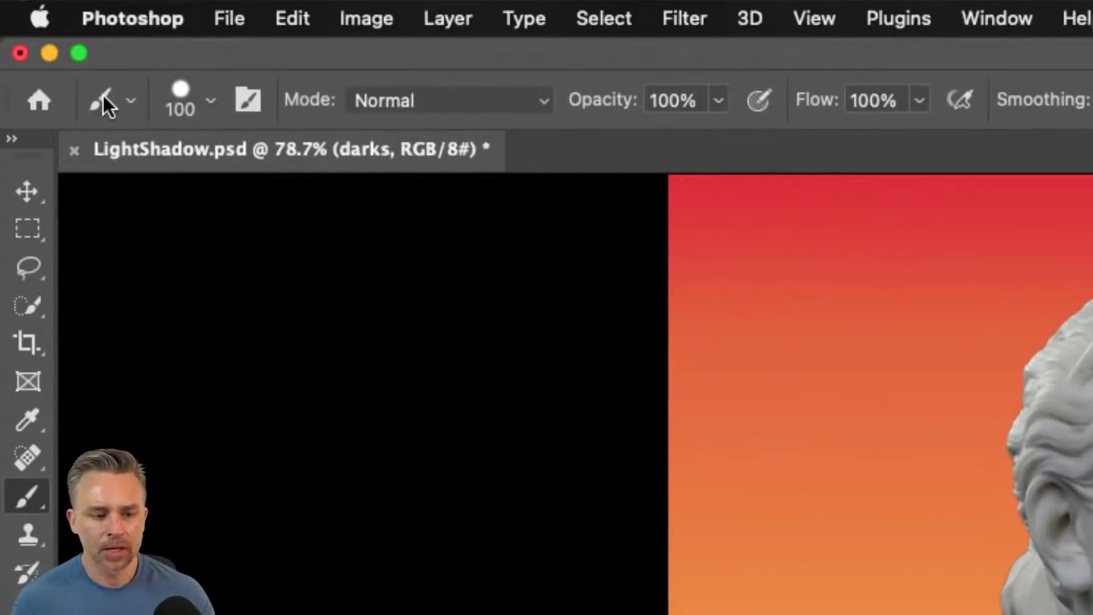
{"action": "right_click", "coordinate": [104, 95]}
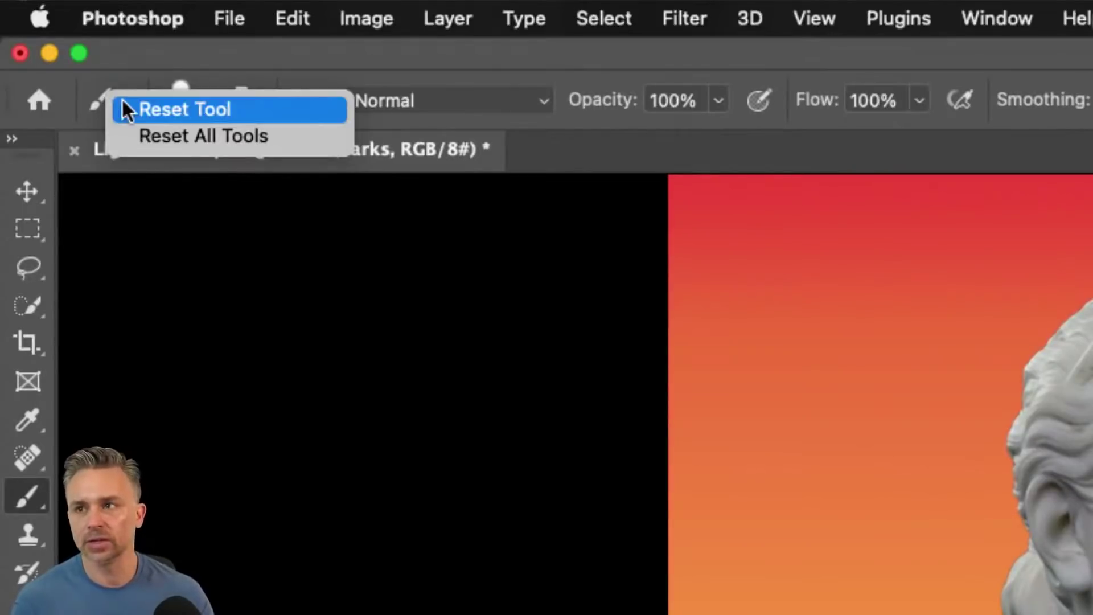
{"action": "left_click", "coordinate": [121, 97]}
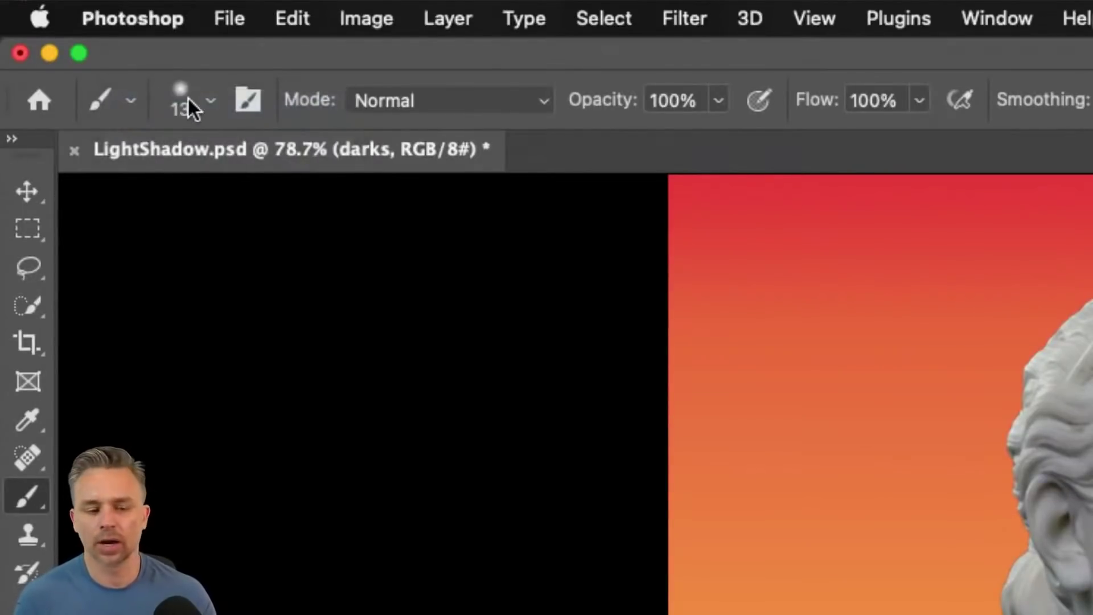
Shrink the oversized brush preset picker and enlarge the soft brush to 150 px.
{"action": "left_click", "coordinate": [210, 100]}
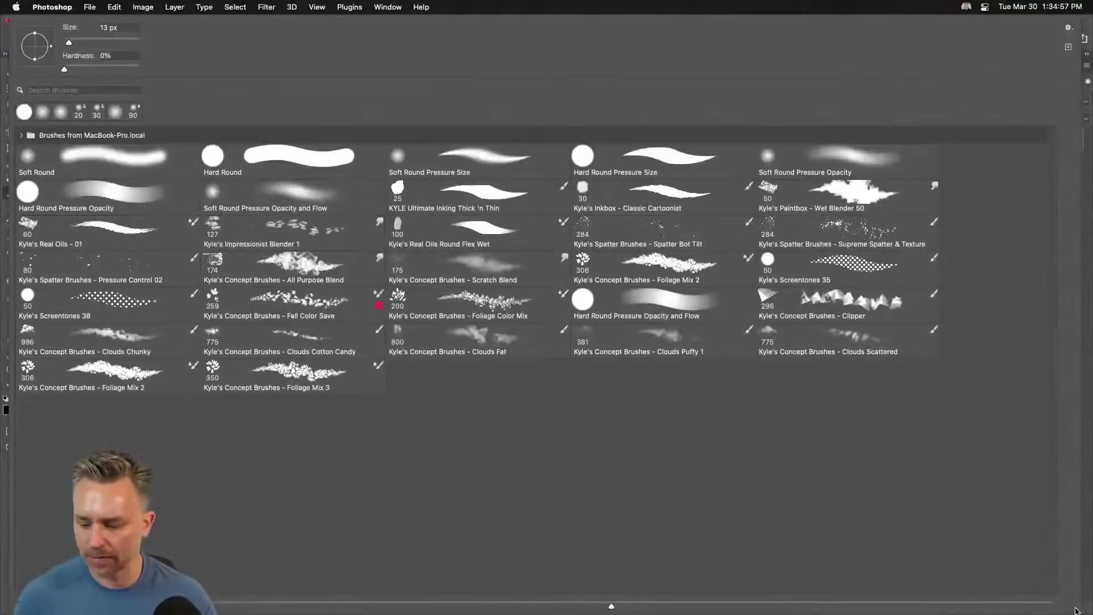
{"action": "mouse_move", "coordinate": [1076, 611]}
{"action": "left_mouse_down"}
{"action": "mouse_move", "coordinate": [740, 382]}
{"action": "mouse_move", "coordinate": [447, 376]}
{"action": "left_mouse_up"}
{"action": "left_click", "coordinate": [488, 24]}
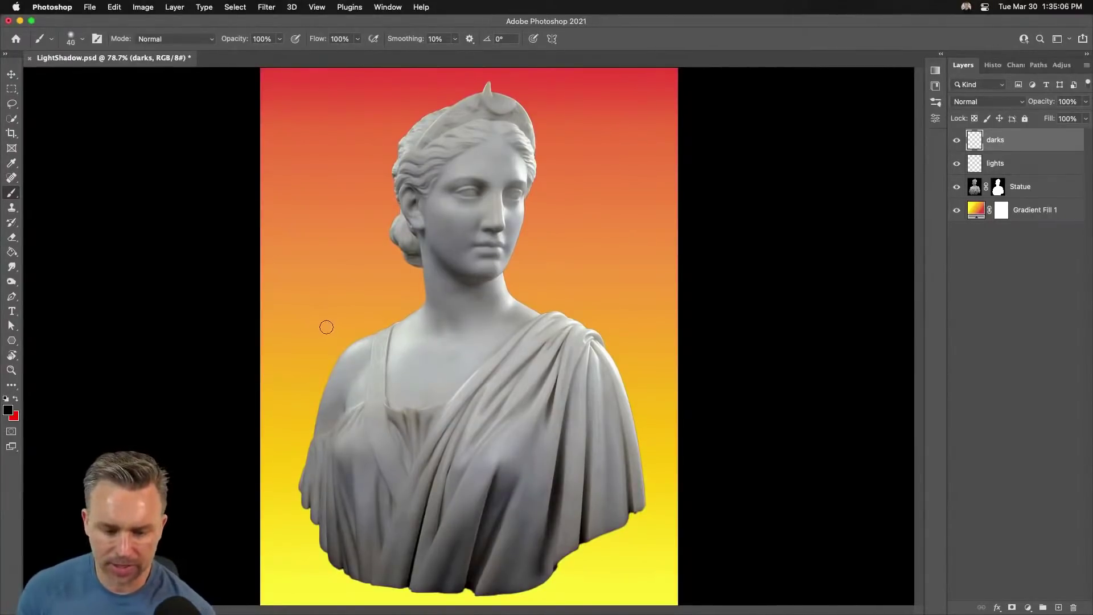
{"action": "key", "text": "bracketright"}
{"action": "key", "text": "bracketright"}
{"action": "key", "text": "bracketright"}
{"action": "key", "text": "bracketright"}
{"action": "key", "text": "bracketright"}
{"action": "key", "text": "bracketright"}
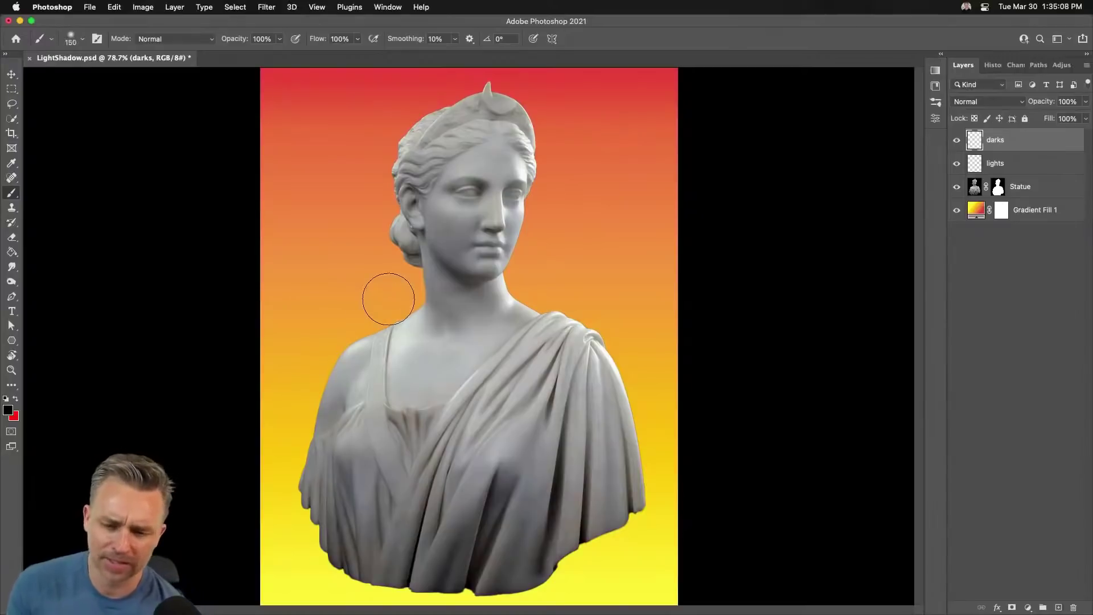
Try painting soft black strokes over the statue's neck on the darks layer.
{"action": "left_click_drag", "start_coordinate": [425, 268], "coordinate": [434, 316]}
{"action": "key", "text": "super+z"}
{"action": "mouse_move", "coordinate": [407, 271]}
{"action": "left_mouse_down"}
{"action": "mouse_move", "coordinate": [470, 324]}
{"action": "mouse_move", "coordinate": [438, 354]}
{"action": "left_mouse_up"}
{"action": "key", "text": "super+1"}
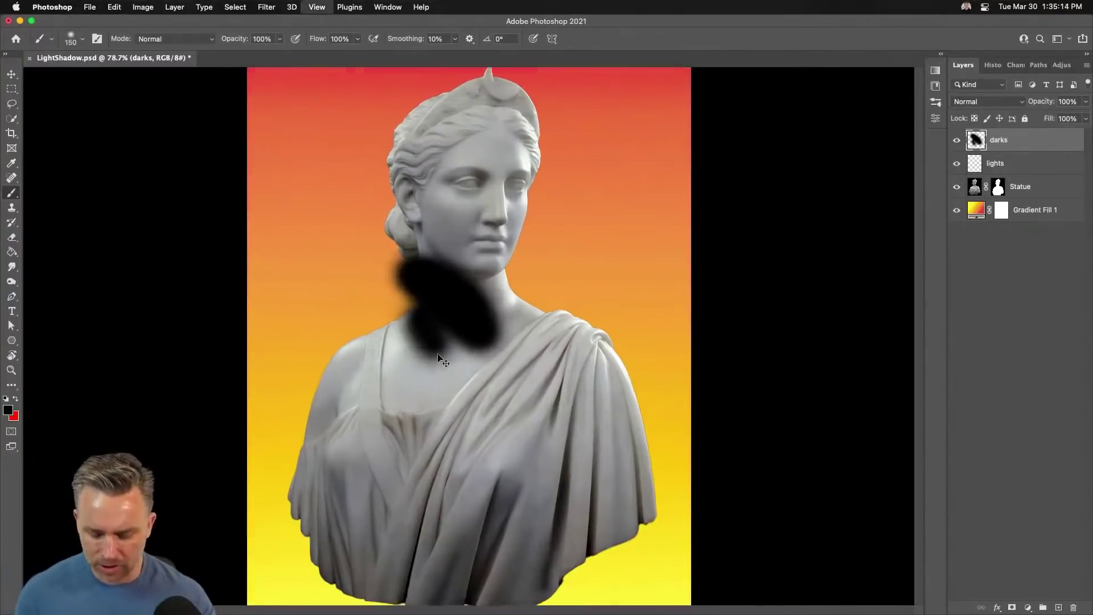
{"action": "key", "text": "super+equal"}
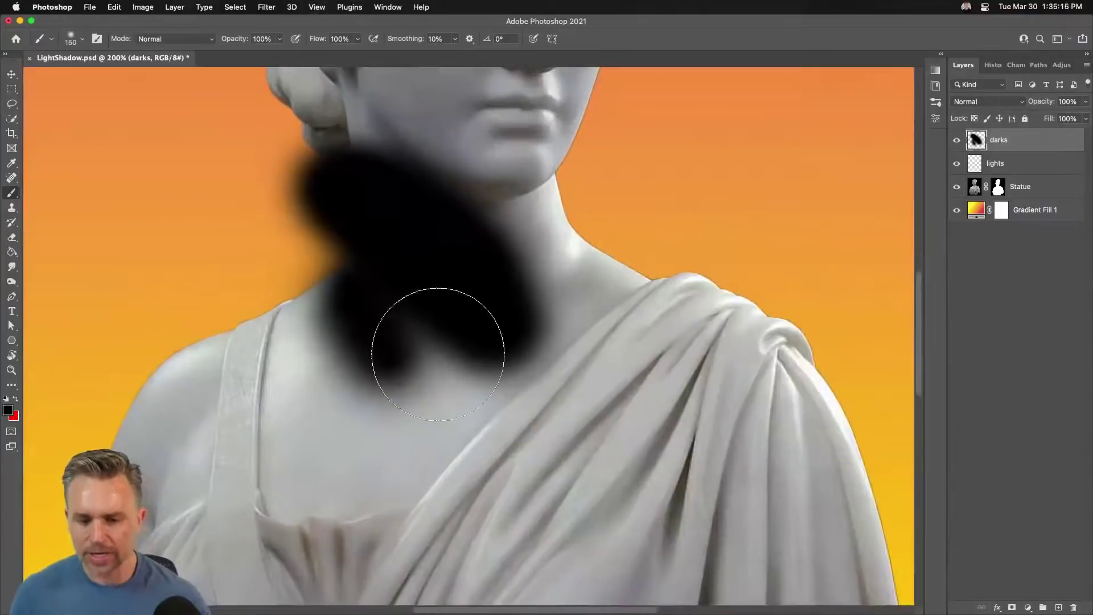
Try the Soft Light blend mode on the darks layer and remove the black paint from the neck.
{"action": "left_click", "coordinate": [969, 102]}
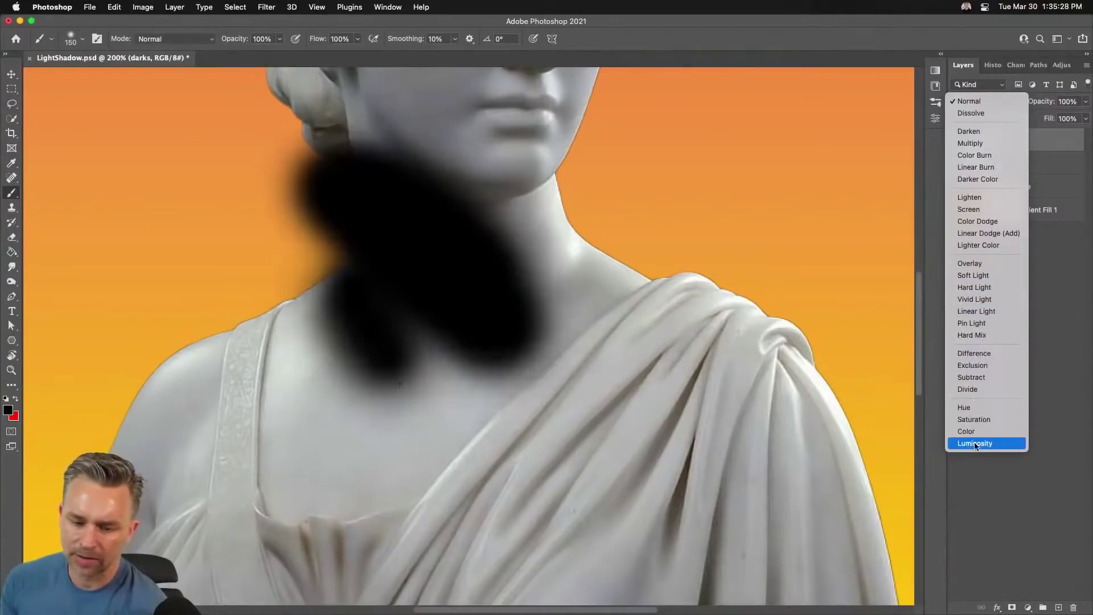
{"action": "left_click", "coordinate": [968, 276]}
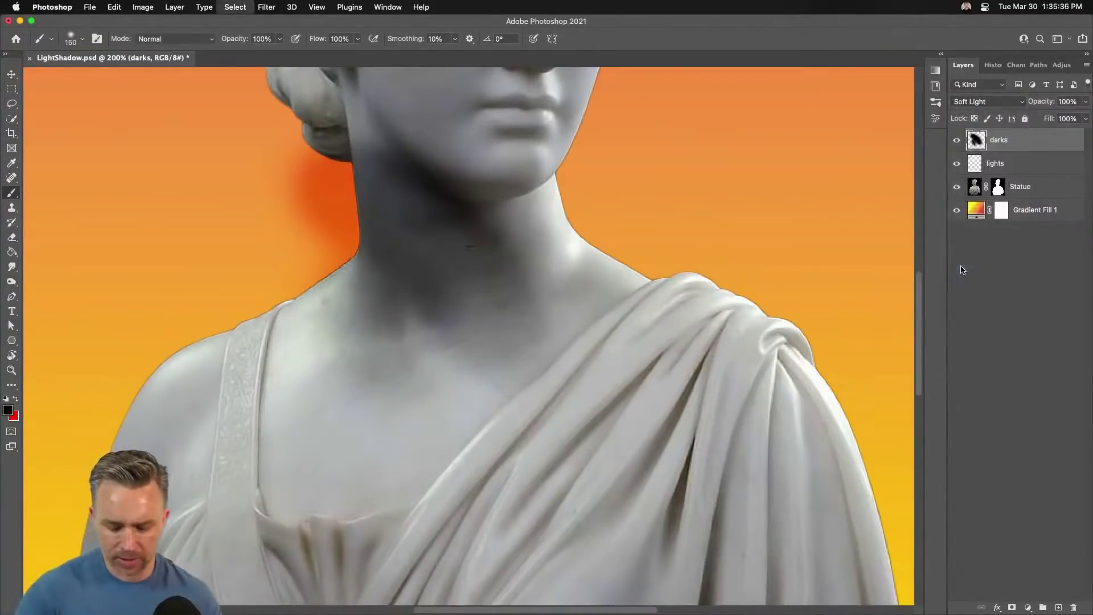
{"action": "key", "text": "super+z"}
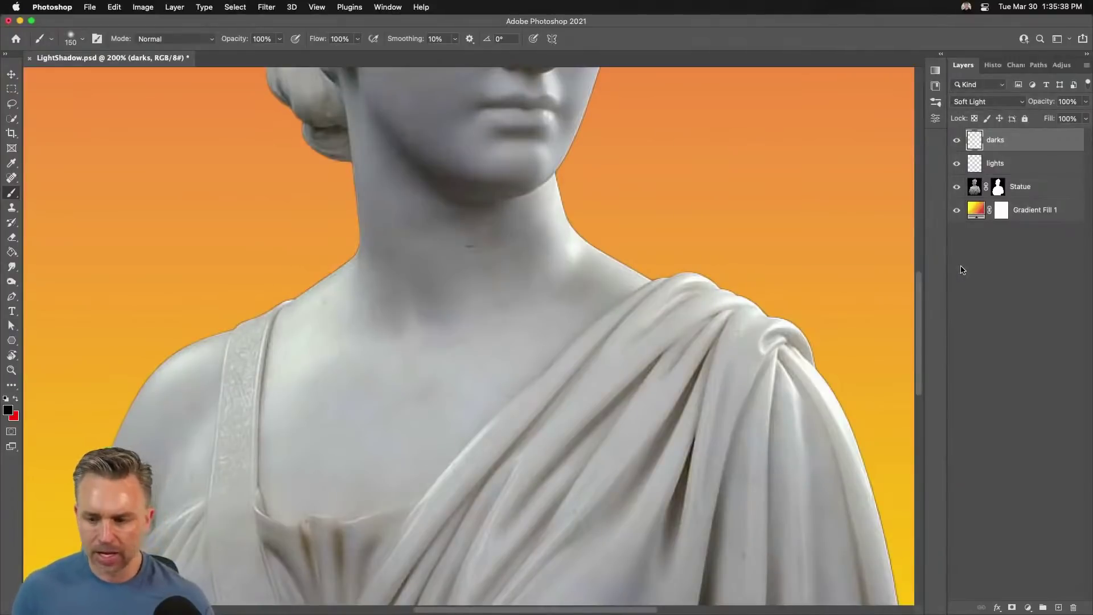
Reduce the brush size to 100 px, test a short black stroke where the neck meets the shoulder, and undo it.
{"action": "key", "text": "bracketleft"}
{"action": "key", "text": "bracketleft"}
{"action": "left_click_drag", "start_coordinate": [359, 269], "coordinate": [378, 307]}
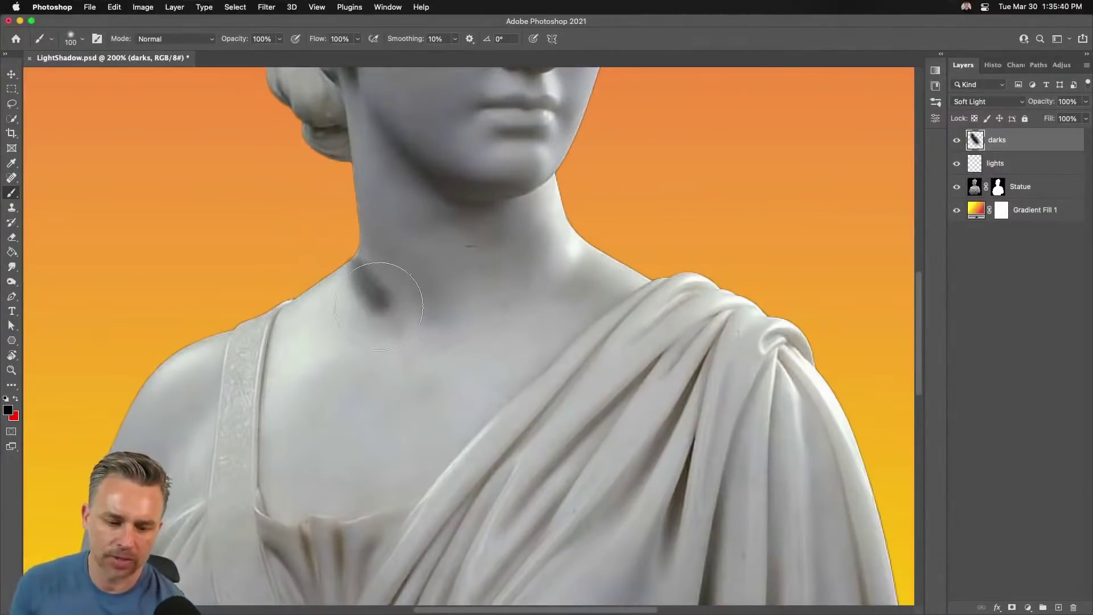
{"action": "key", "text": "super+z"}
Switch the brush to the Soft Round Pressure Opacity preset, keeping the darks layer active.
{"action": "right_click", "coordinate": [387, 232]}
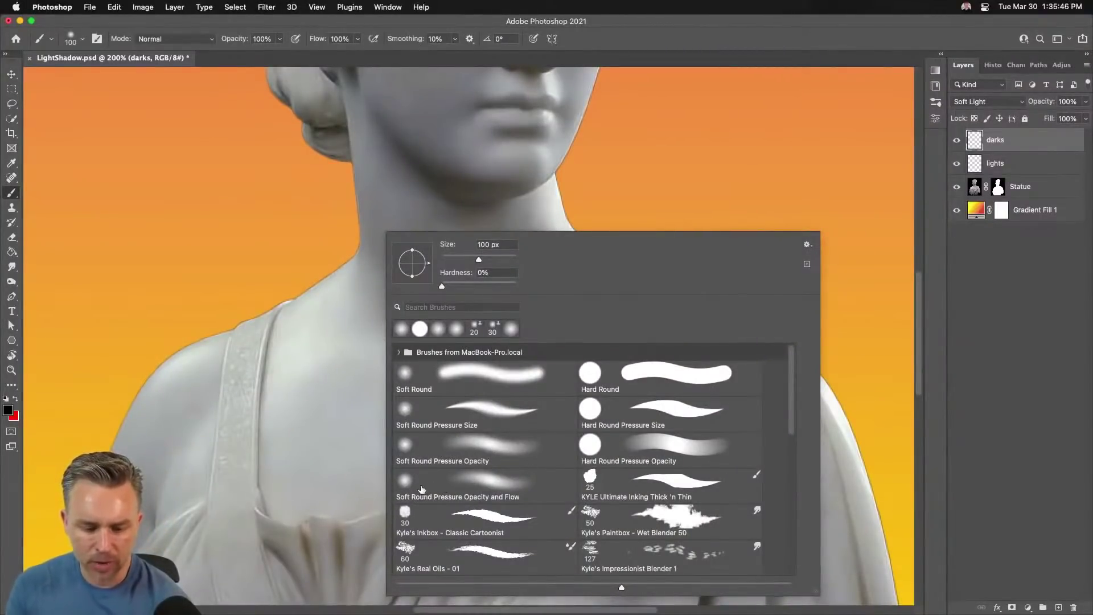
{"action": "left_click", "coordinate": [433, 483]}
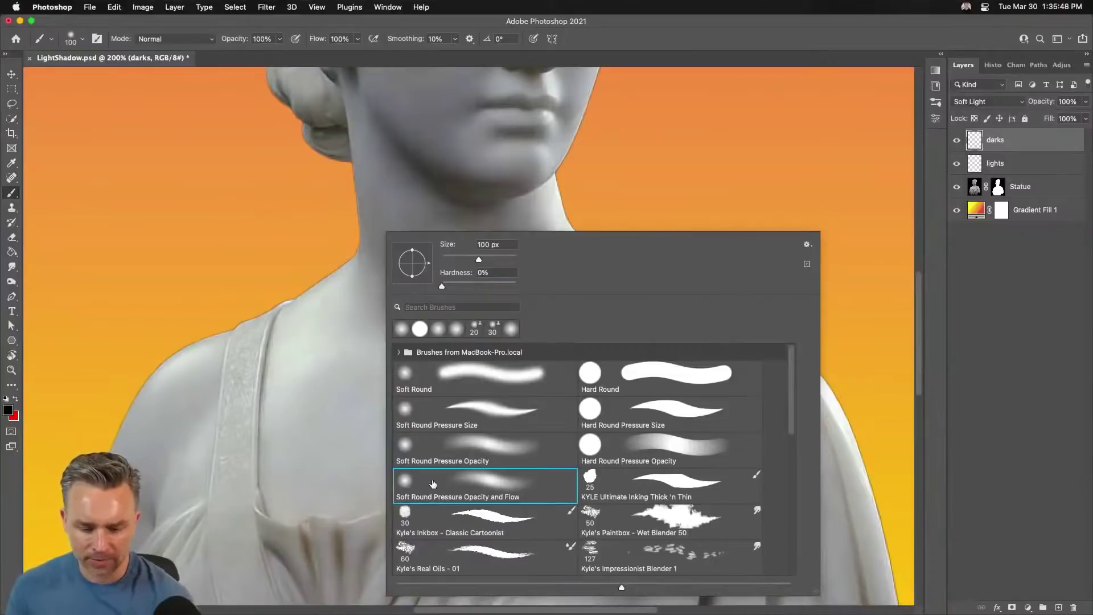
{"action": "left_click", "coordinate": [414, 445]}
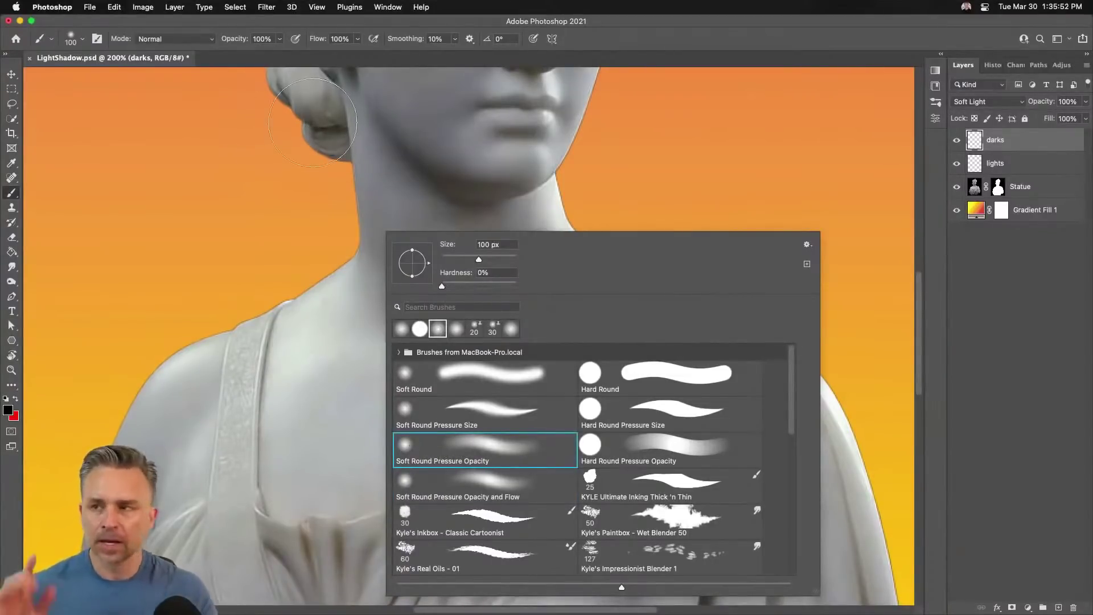
{"action": "left_click", "coordinate": [1005, 138]}
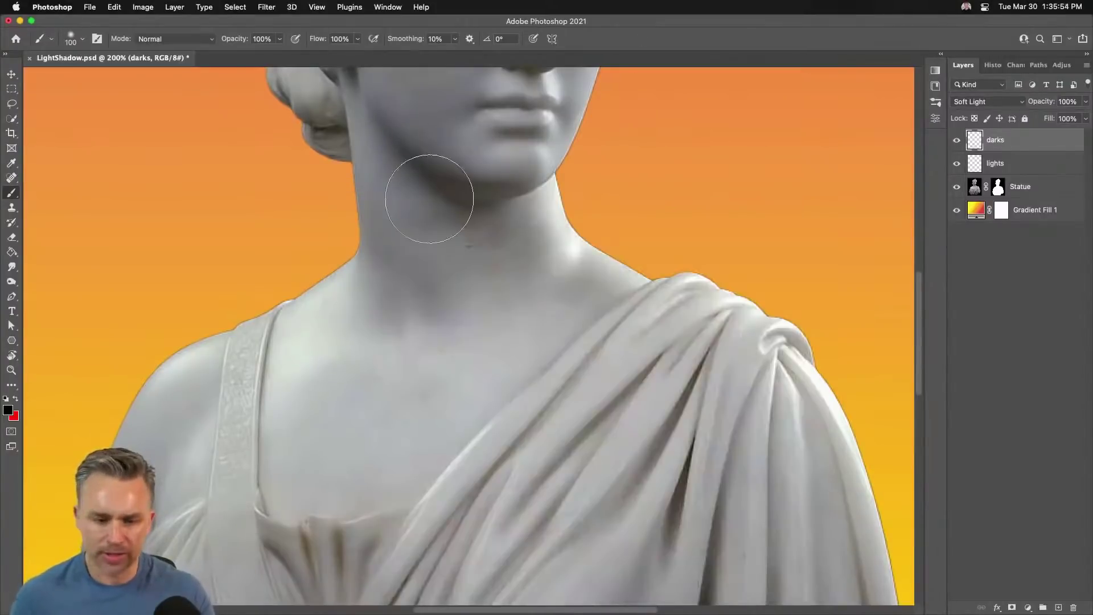
Set the darks layer's blend mode to Normal and paint a wide black stroke across the neck and shoulders.
{"action": "left_click", "coordinate": [995, 100]}
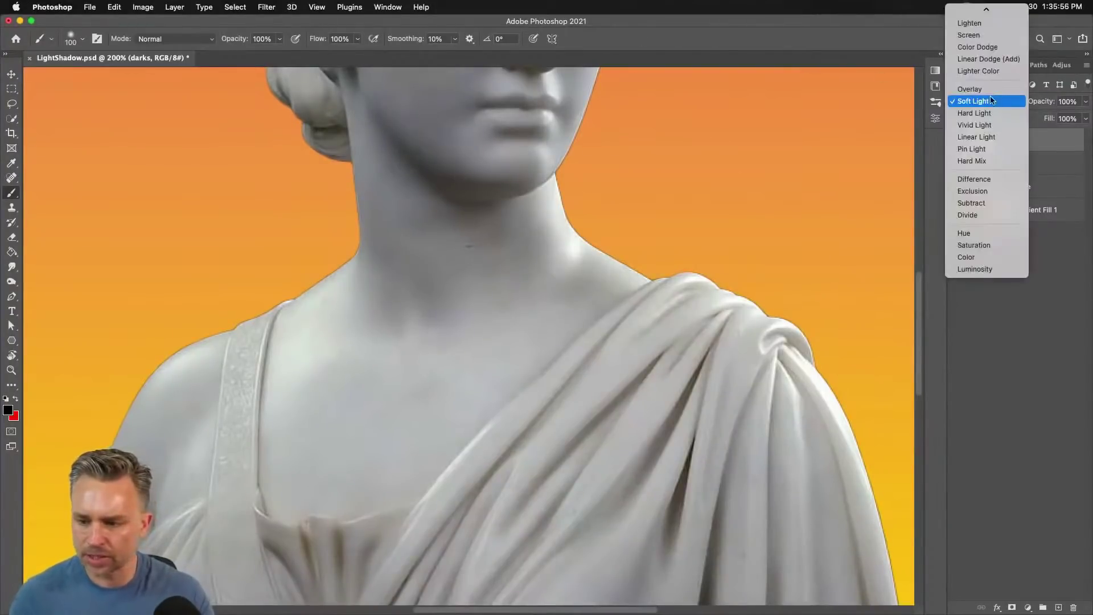
{"action": "left_click", "coordinate": [986, 12]}
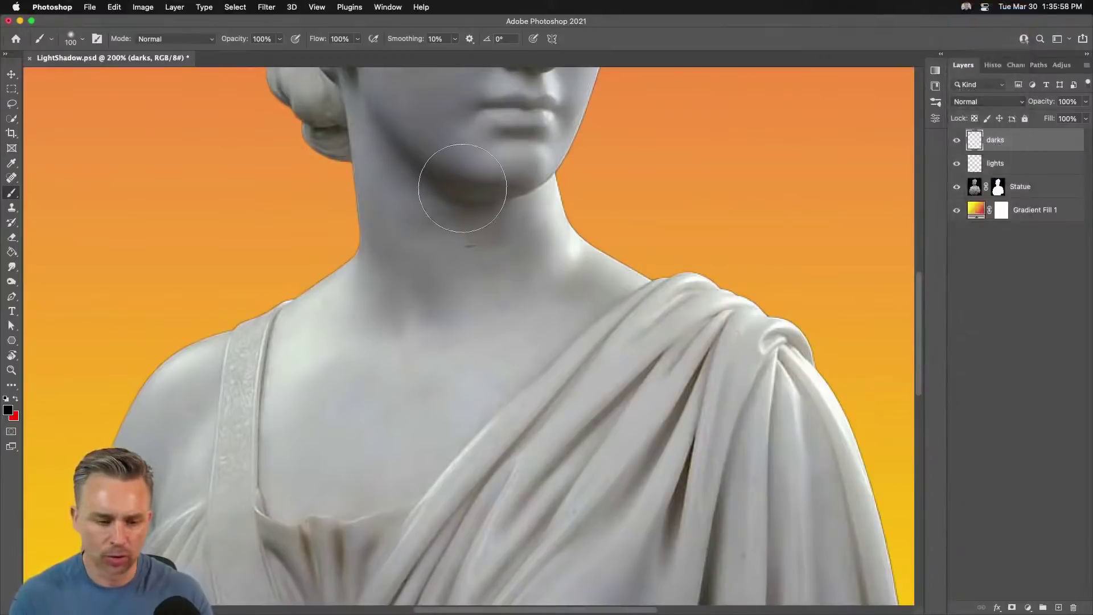
{"action": "mouse_move", "coordinate": [261, 254]}
{"action": "left_mouse_down"}
{"action": "mouse_move", "coordinate": [498, 275]}
{"action": "mouse_move", "coordinate": [626, 265]}
{"action": "mouse_move", "coordinate": [325, 262]}
{"action": "mouse_move", "coordinate": [464, 282]}
{"action": "left_mouse_up"}
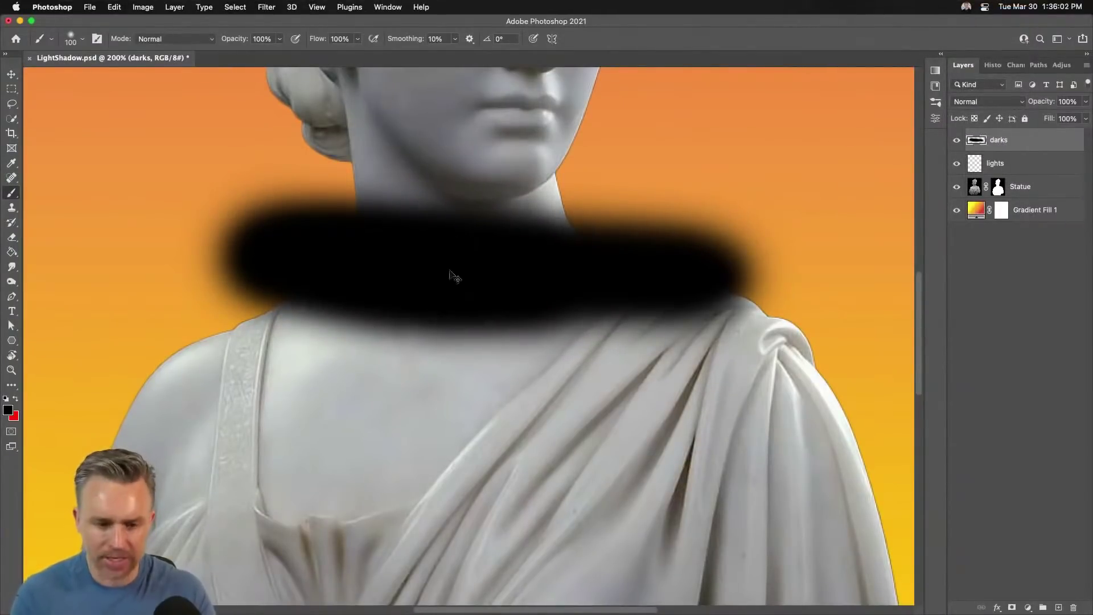
Undo the wide black stroke across the neck and set the brush flow to 15%.
{"action": "key", "text": "super+z"}
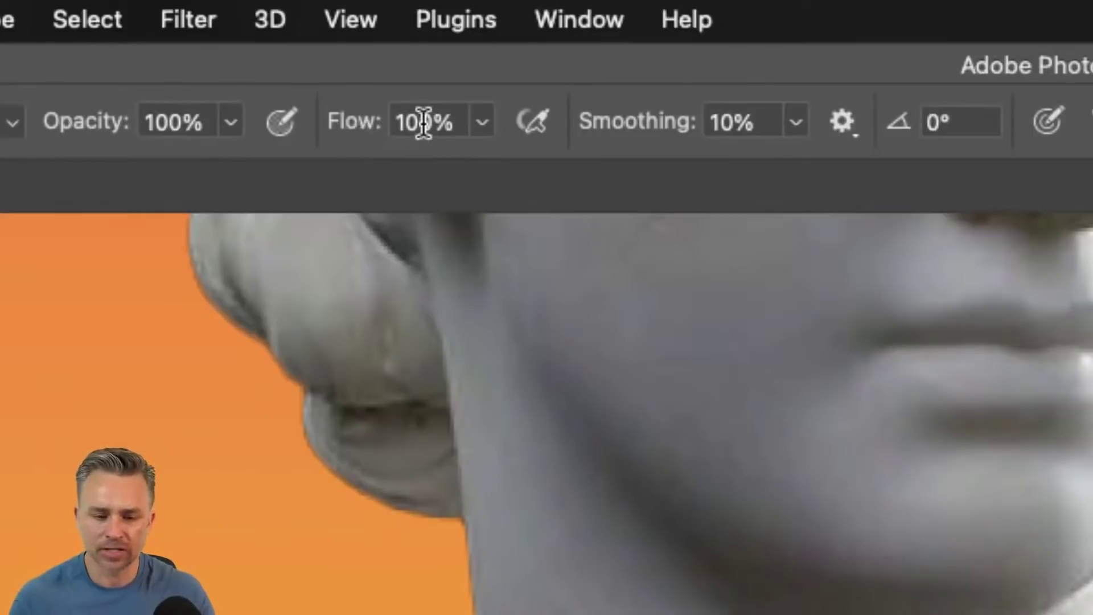
{"action": "left_click_drag", "start_coordinate": [422, 120], "coordinate": [271, 110]}
{"action": "type", "text": "2"}
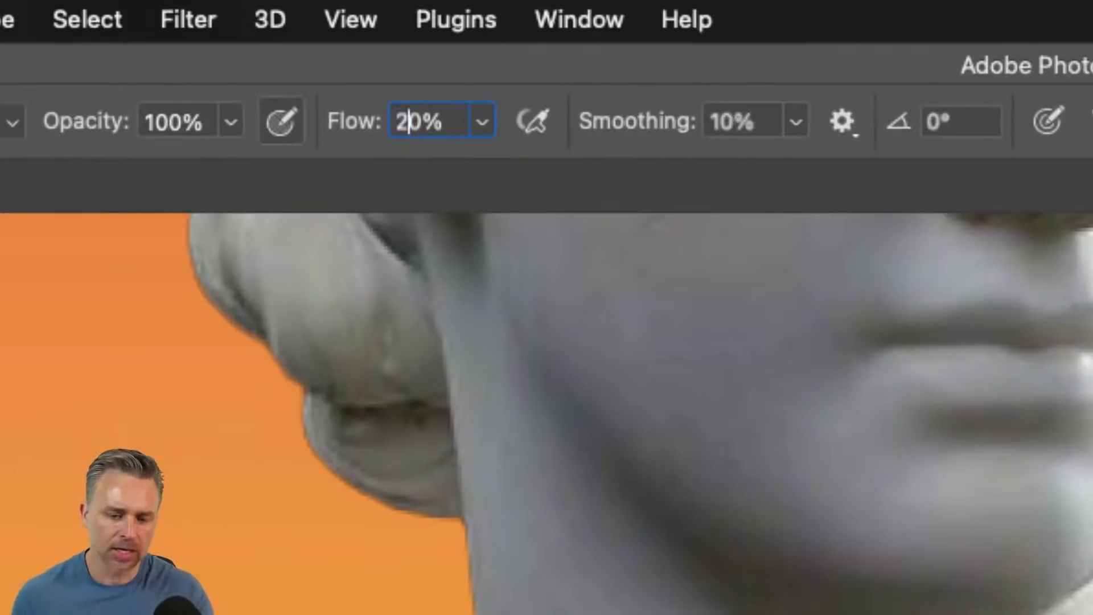
{"action": "key", "text": "Return"}
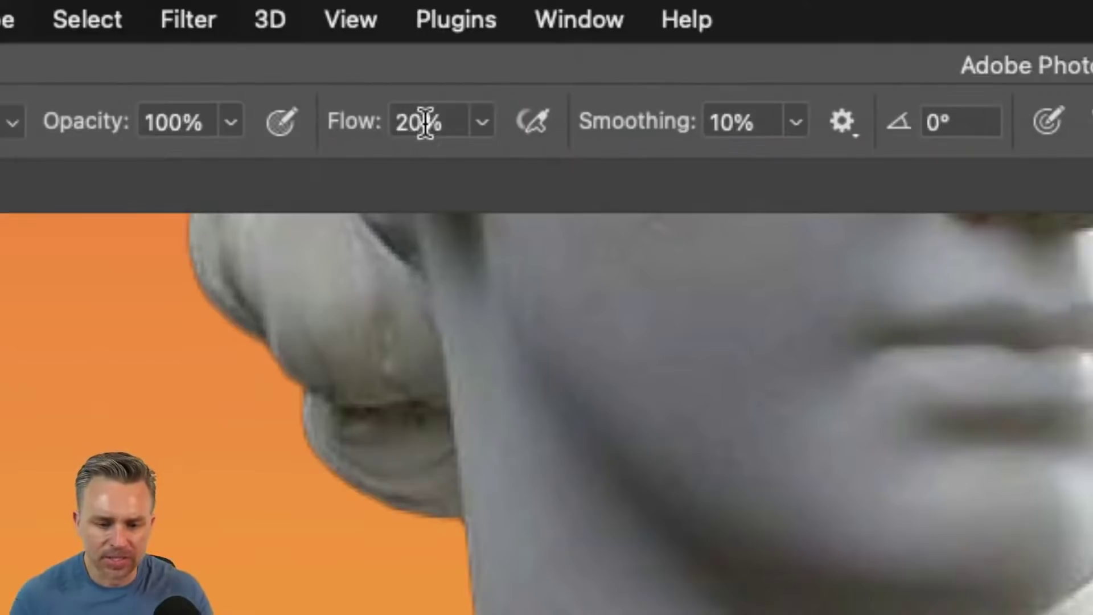
{"action": "left_click_drag", "start_coordinate": [425, 120], "coordinate": [357, 101]}
{"action": "key", "text": "BackSpace"}
{"action": "type", "text": "15"}
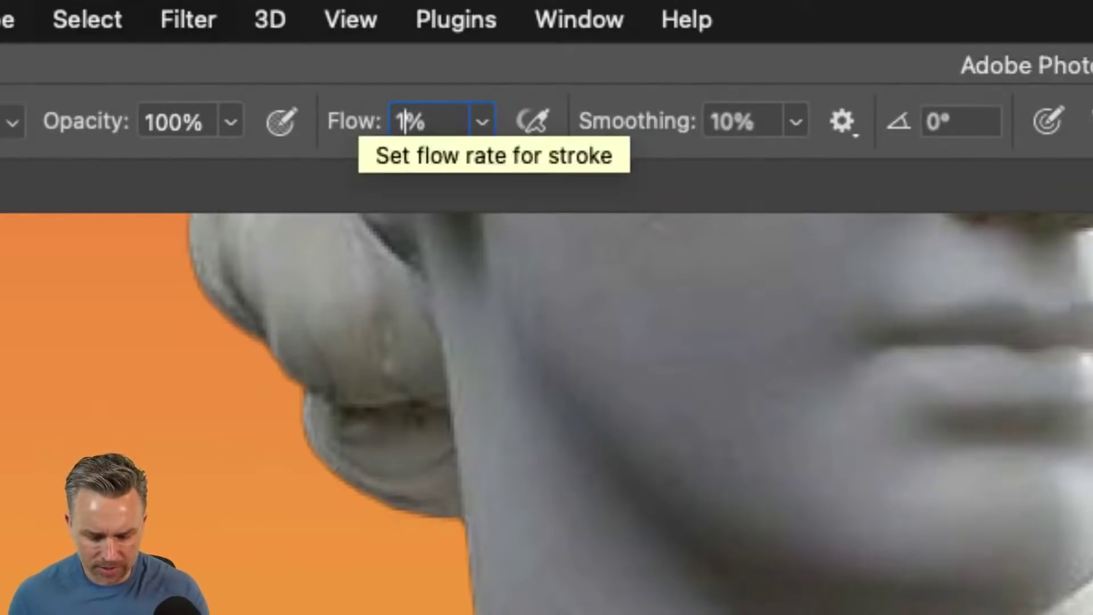
{"action": "key", "text": "Return"}
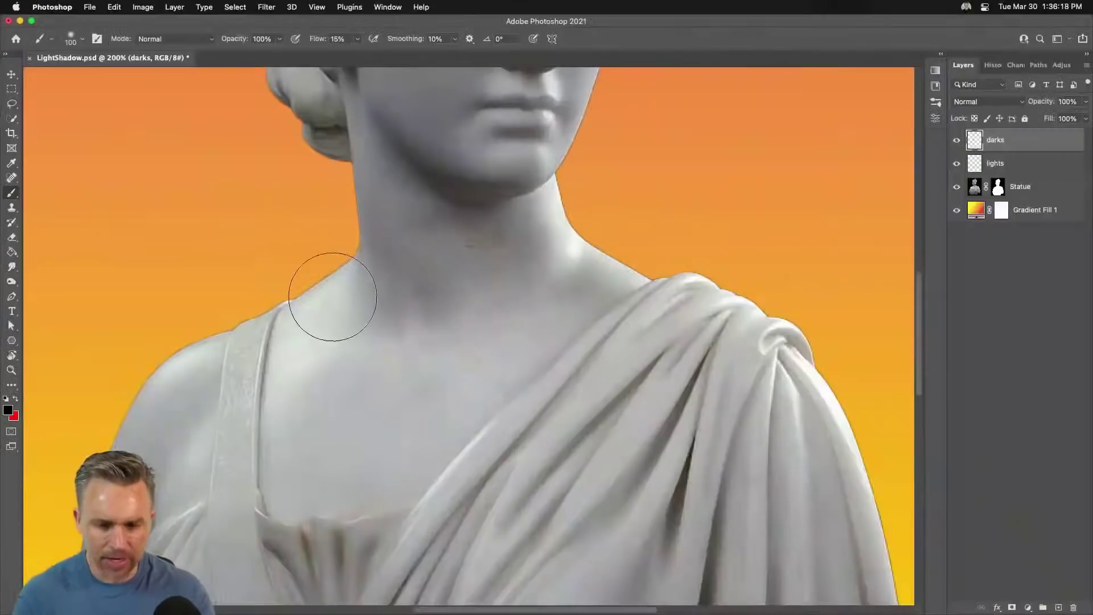
Test a soft black stroke at the base of the neck, undo it, and paint shading where the neck meets the bare shoulder.
{"action": "mouse_move", "coordinate": [330, 292]}
{"action": "left_mouse_down"}
{"action": "mouse_move", "coordinate": [392, 283]}
{"action": "mouse_move", "coordinate": [410, 337]}
{"action": "mouse_move", "coordinate": [388, 309]}
{"action": "mouse_move", "coordinate": [421, 270]}
{"action": "mouse_move", "coordinate": [332, 283]}
{"action": "mouse_move", "coordinate": [348, 260]}
{"action": "mouse_move", "coordinate": [339, 232]}
{"action": "mouse_move", "coordinate": [405, 325]}
{"action": "mouse_move", "coordinate": [387, 343]}
{"action": "left_mouse_up"}
{"action": "key", "text": "super+z"}
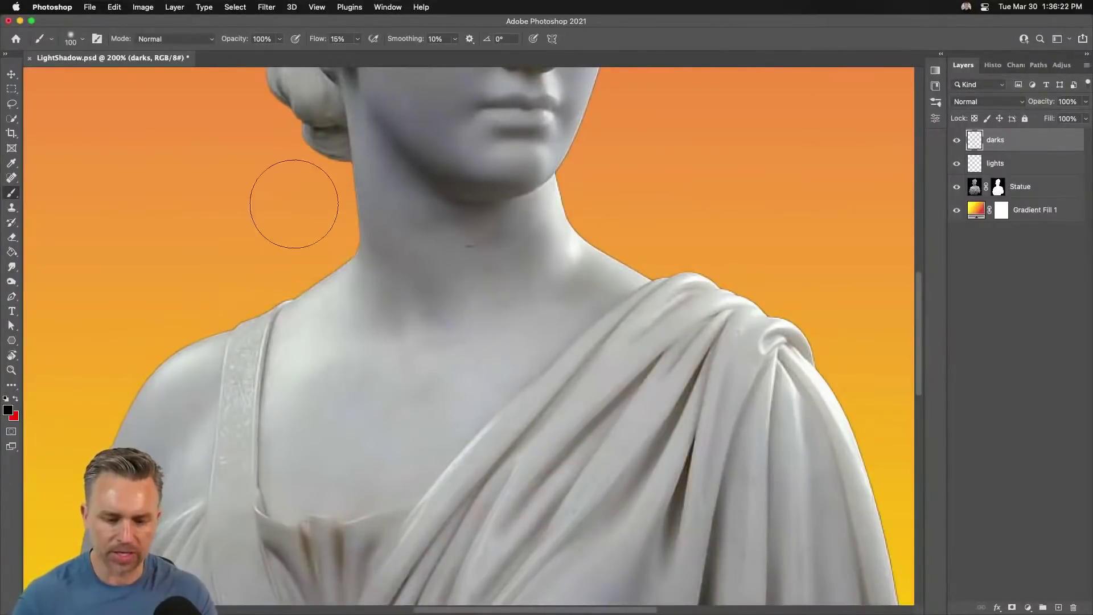
{"action": "mouse_move", "coordinate": [365, 286]}
{"action": "left_mouse_down"}
{"action": "mouse_move", "coordinate": [419, 374]}
{"action": "mouse_move", "coordinate": [326, 274]}
{"action": "mouse_move", "coordinate": [362, 275]}
{"action": "mouse_move", "coordinate": [374, 288]}
{"action": "mouse_move", "coordinate": [348, 255]}
{"action": "mouse_move", "coordinate": [398, 336]}
{"action": "left_mouse_up"}
Reduce the brush to 60 px and paint black shading along the shoulder strap, the dress neckline and the side of the neck.
{"action": "key", "text": "bracketleft"}
{"action": "key", "text": "bracketleft"}
{"action": "key", "text": "bracketleft"}
{"action": "key", "text": "bracketleft"}
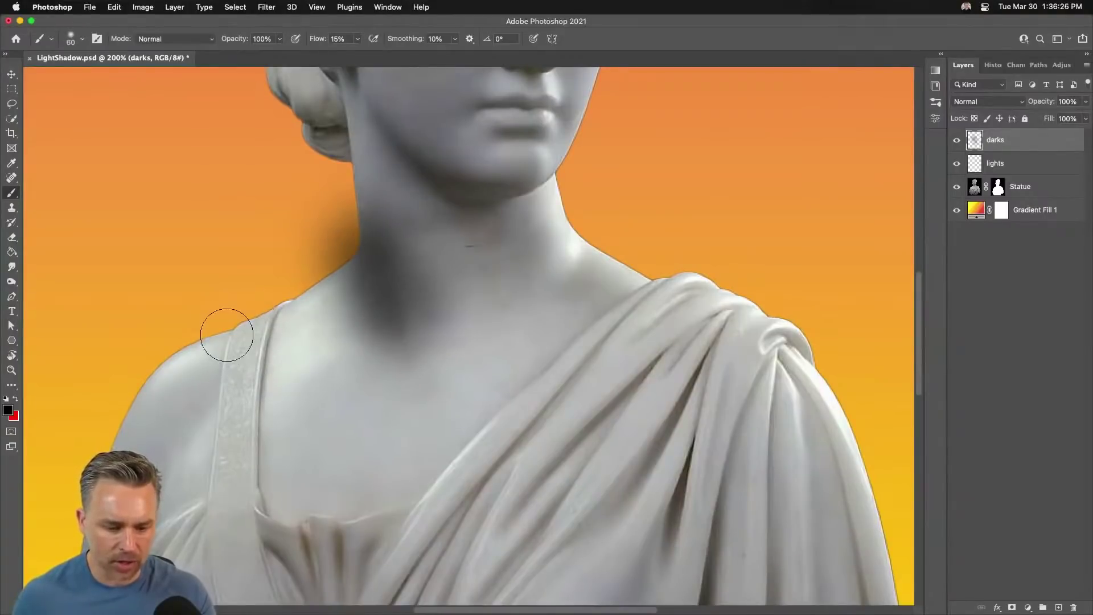
{"action": "mouse_move", "coordinate": [224, 330]}
{"action": "left_mouse_down"}
{"action": "mouse_move", "coordinate": [204, 554]}
{"action": "mouse_move", "coordinate": [211, 495]}
{"action": "left_mouse_up"}
{"action": "mouse_move", "coordinate": [217, 353]}
{"action": "left_mouse_down"}
{"action": "mouse_move", "coordinate": [205, 517]}
{"action": "mouse_move", "coordinate": [267, 509]}
{"action": "mouse_move", "coordinate": [281, 535]}
{"action": "mouse_move", "coordinate": [420, 518]}
{"action": "left_mouse_up"}
{"action": "mouse_move", "coordinate": [322, 231]}
{"action": "left_mouse_down"}
{"action": "mouse_move", "coordinate": [249, 519]}
{"action": "mouse_move", "coordinate": [278, 310]}
{"action": "mouse_move", "coordinate": [326, 250]}
{"action": "mouse_move", "coordinate": [385, 293]}
{"action": "left_mouse_up"}
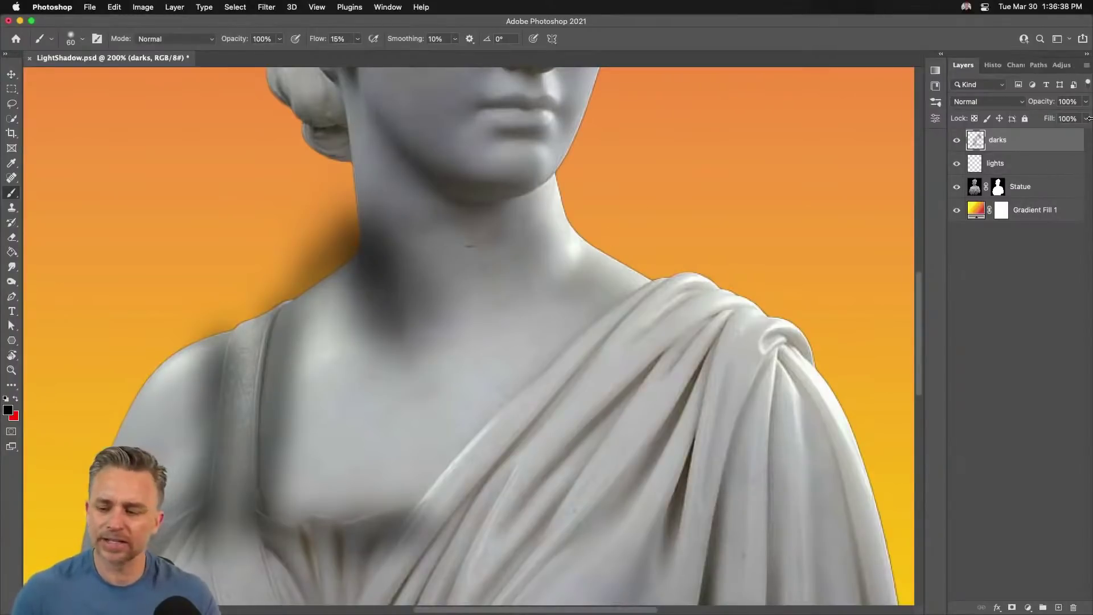
Move the darks layer below the lights layer and clip it to the Statue layer.
{"action": "key", "text": "super+bracketleft"}
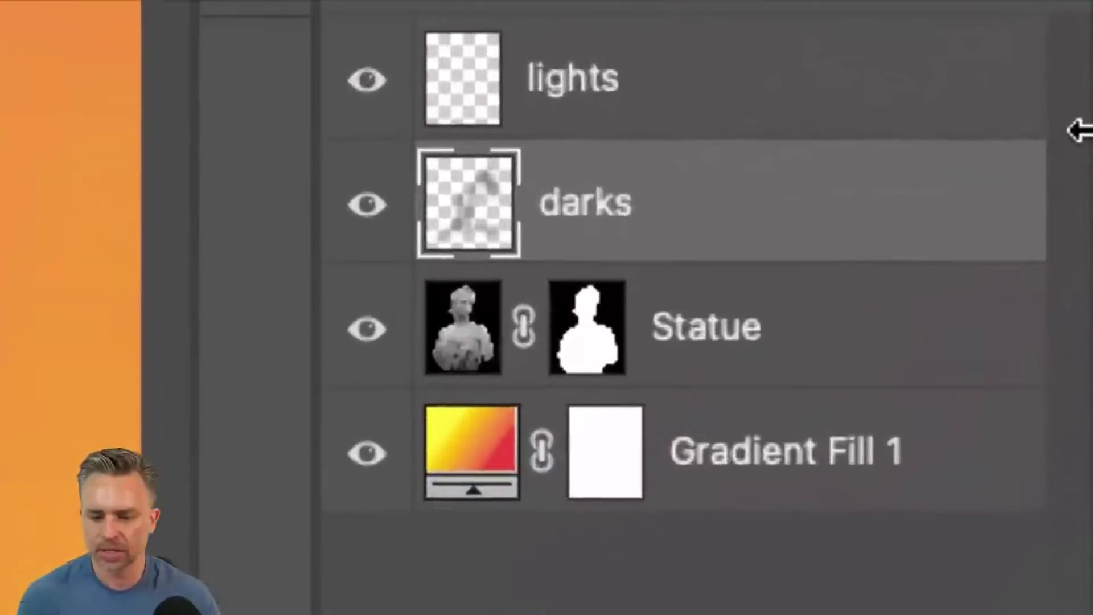
{"action": "right_click", "coordinate": [793, 213]}
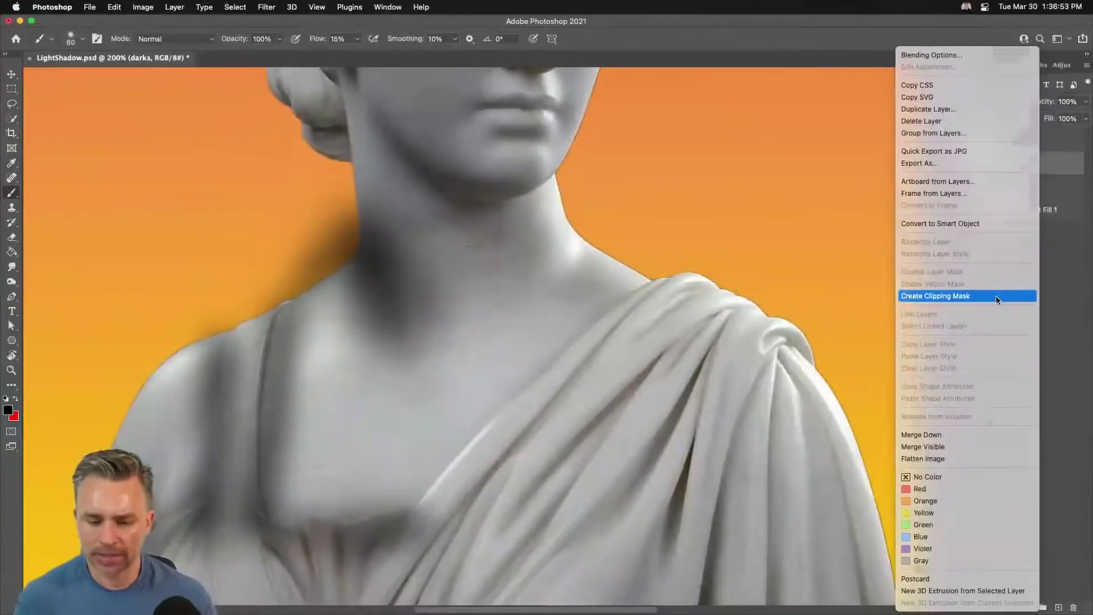
{"action": "left_click", "coordinate": [934, 414]}
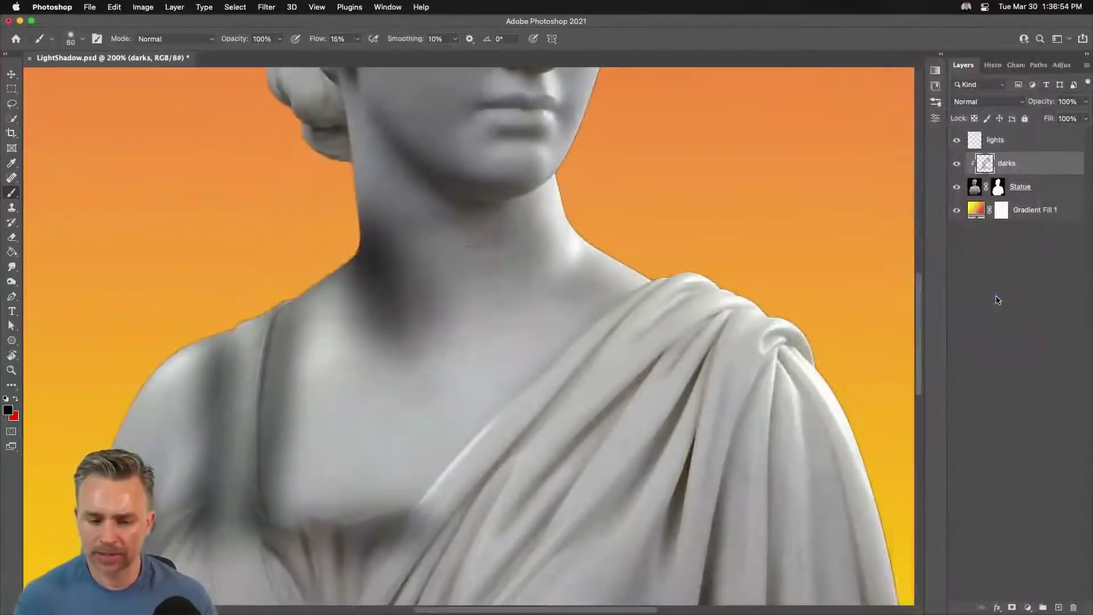
{"action": "left_click", "coordinate": [1051, 171], "text": "alt"}
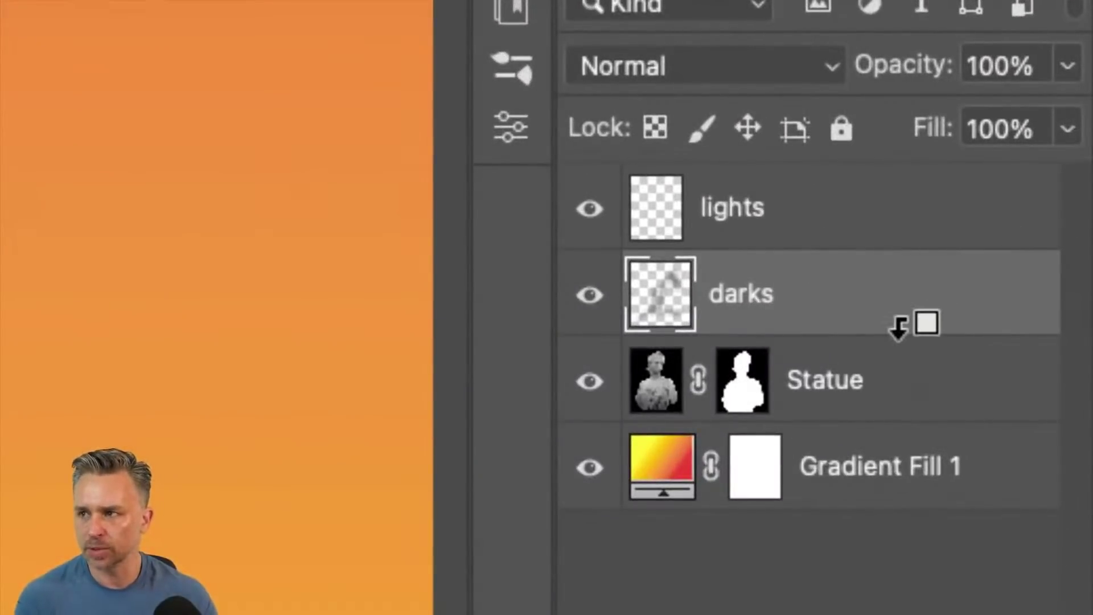
{"action": "left_click", "coordinate": [899, 328], "text": "alt"}
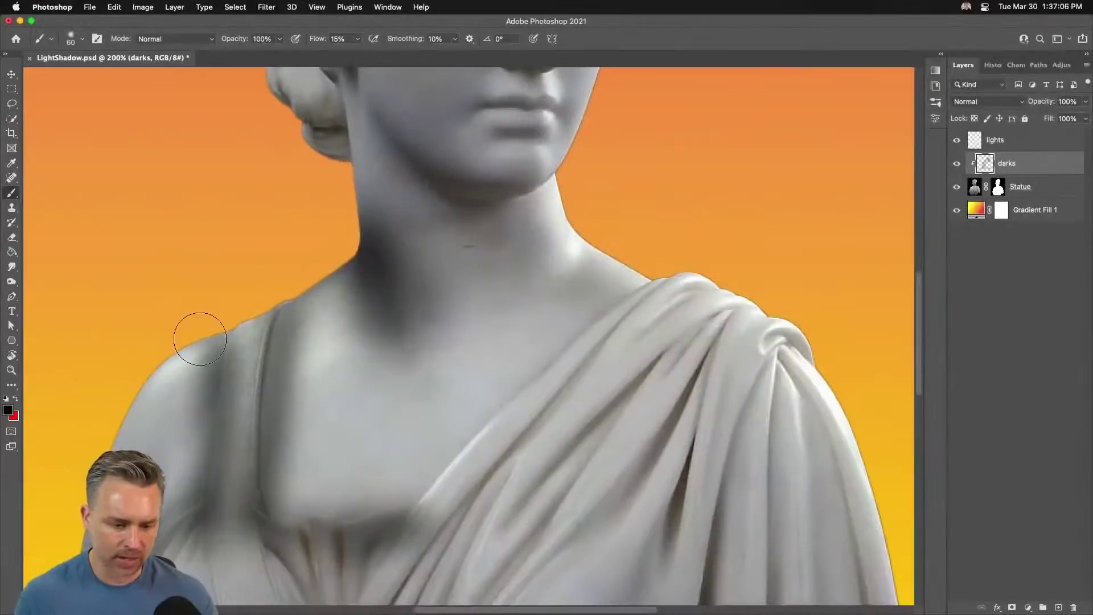
Paint black shading with a 70 px brush down the ear side of the head and neck and along the drapery folds.
{"action": "left_click_drag", "start_coordinate": [258, 250], "coordinate": [301, 408]}
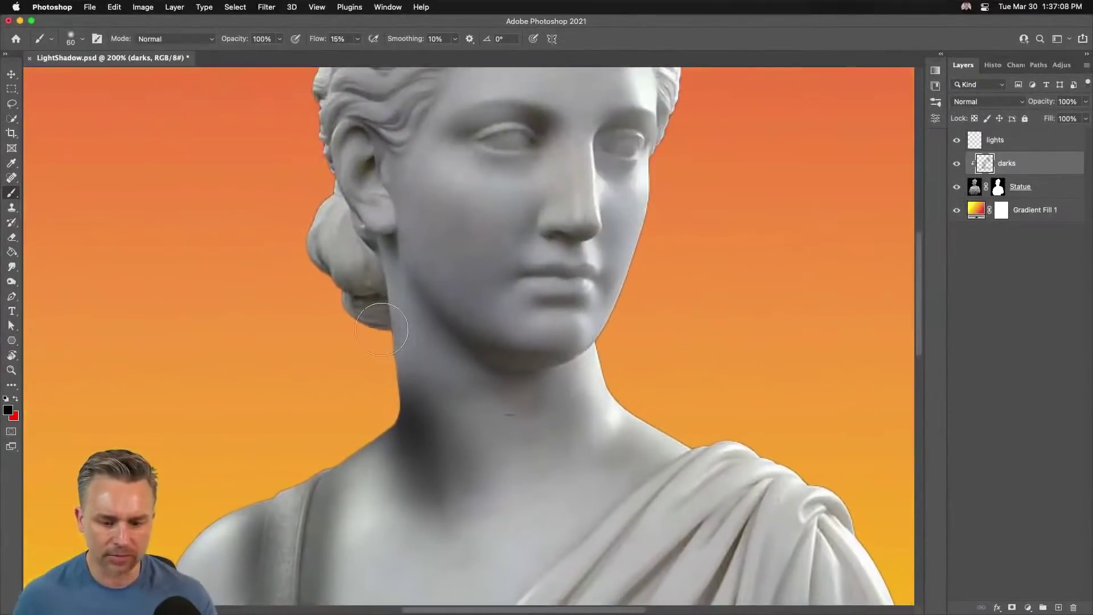
{"action": "left_click_drag", "start_coordinate": [276, 183], "coordinate": [271, 256]}
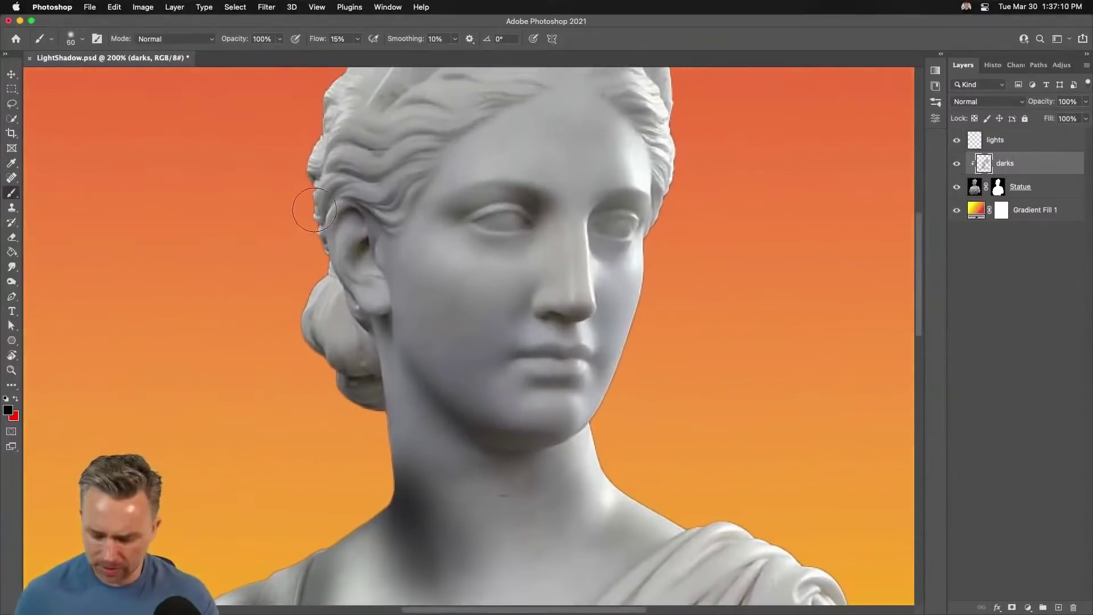
{"action": "key", "text": "bracketright"}
{"action": "mouse_move", "coordinate": [328, 203]}
{"action": "left_mouse_down"}
{"action": "mouse_move", "coordinate": [317, 253]}
{"action": "mouse_move", "coordinate": [376, 327]}
{"action": "mouse_move", "coordinate": [396, 494]}
{"action": "left_mouse_up"}
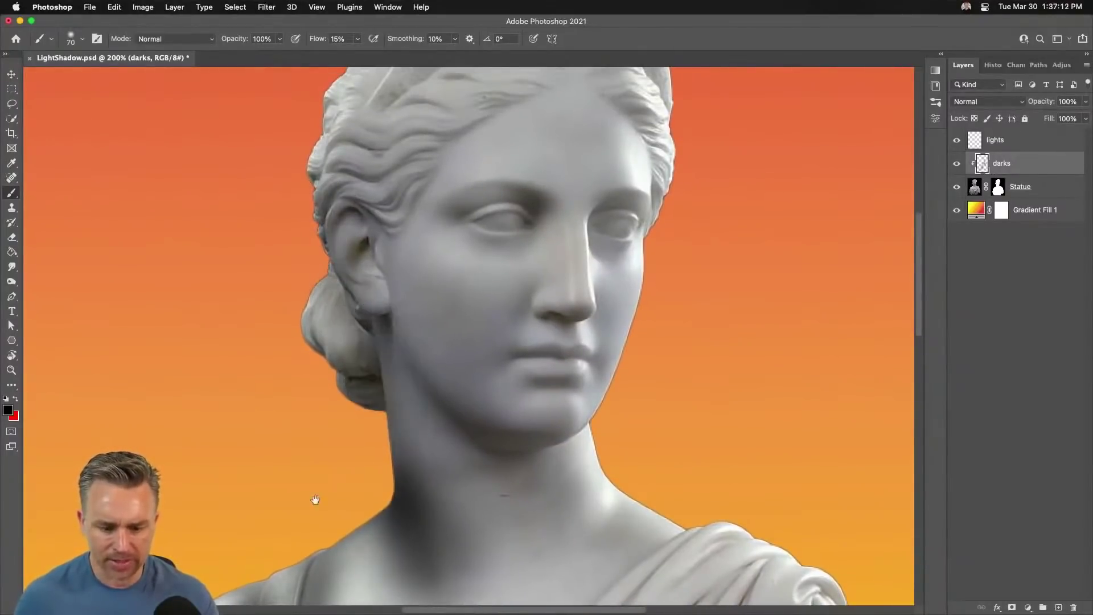
{"action": "left_click_drag", "start_coordinate": [312, 497], "coordinate": [322, 142]}
{"action": "left_click_drag", "start_coordinate": [370, 390], "coordinate": [391, 409]}
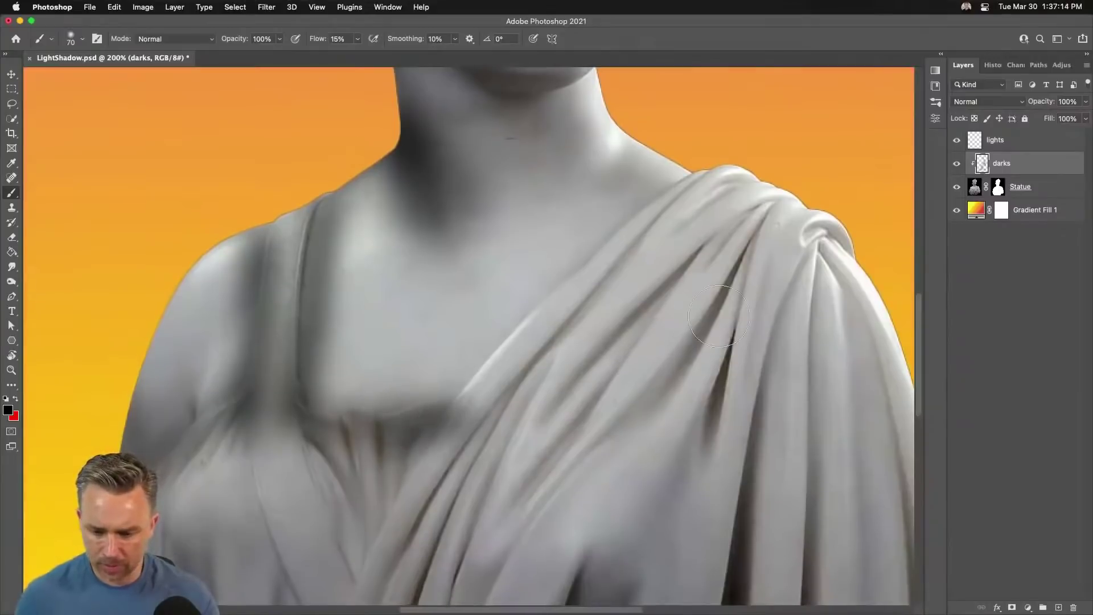
{"action": "mouse_move", "coordinate": [719, 316]}
{"action": "left_mouse_down"}
{"action": "mouse_move", "coordinate": [715, 405]}
{"action": "mouse_move", "coordinate": [685, 496]}
{"action": "left_mouse_up"}
Set the darks layer's blend mode to Soft Light and darken the lower drapery with a 150 px brush.
{"action": "left_click", "coordinate": [983, 103]}
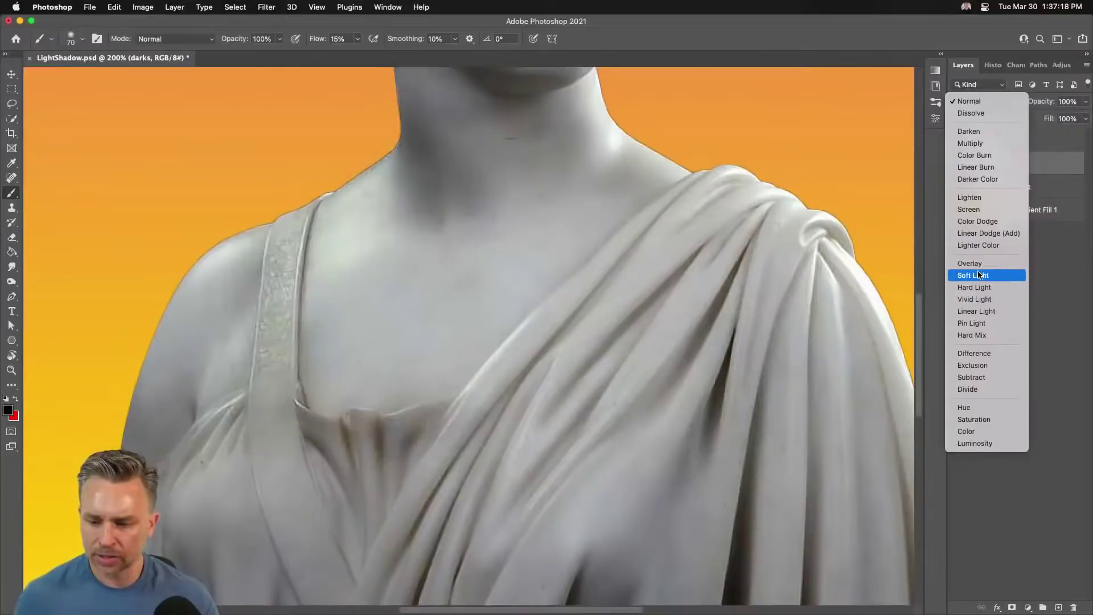
{"action": "left_click", "coordinate": [977, 276]}
{"action": "key", "text": "super+minus"}
{"action": "key", "text": "super+minus"}
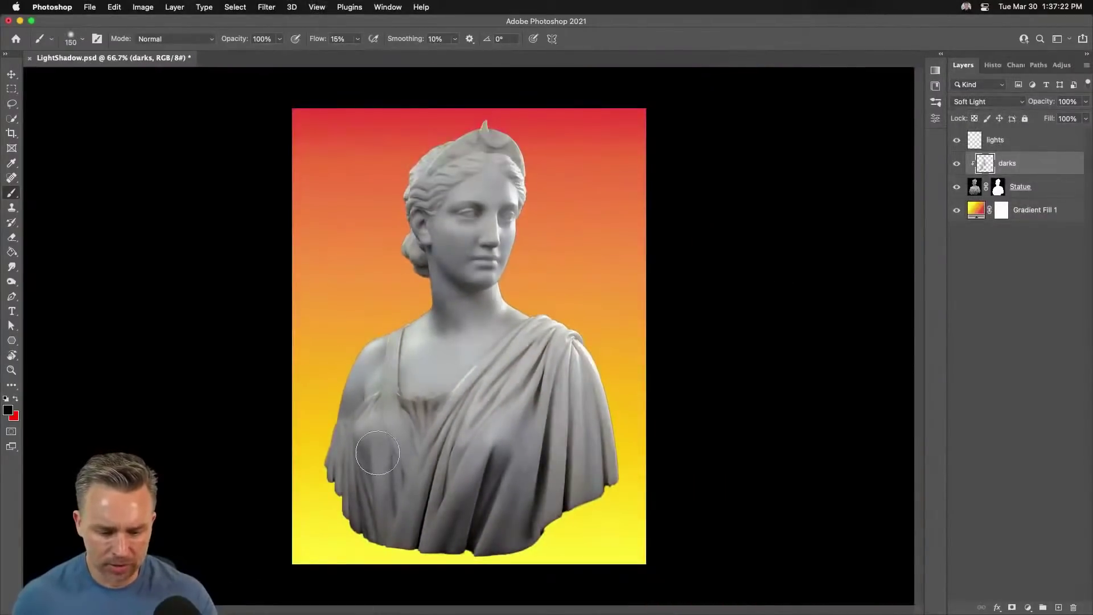
{"action": "mouse_move", "coordinate": [378, 453]}
{"action": "left_mouse_down"}
{"action": "mouse_move", "coordinate": [392, 433]}
{"action": "mouse_move", "coordinate": [416, 520]}
{"action": "mouse_move", "coordinate": [379, 530]}
{"action": "mouse_move", "coordinate": [334, 459]}
{"action": "mouse_move", "coordinate": [349, 499]}
{"action": "mouse_move", "coordinate": [410, 455]}
{"action": "mouse_move", "coordinate": [436, 491]}
{"action": "mouse_move", "coordinate": [454, 450]}
{"action": "mouse_move", "coordinate": [435, 430]}
{"action": "left_mouse_up"}
Reduce the brush to 100 px and deepen the shadow under the chin.
{"action": "key", "text": "bracketleft"}
{"action": "key", "text": "bracketleft"}
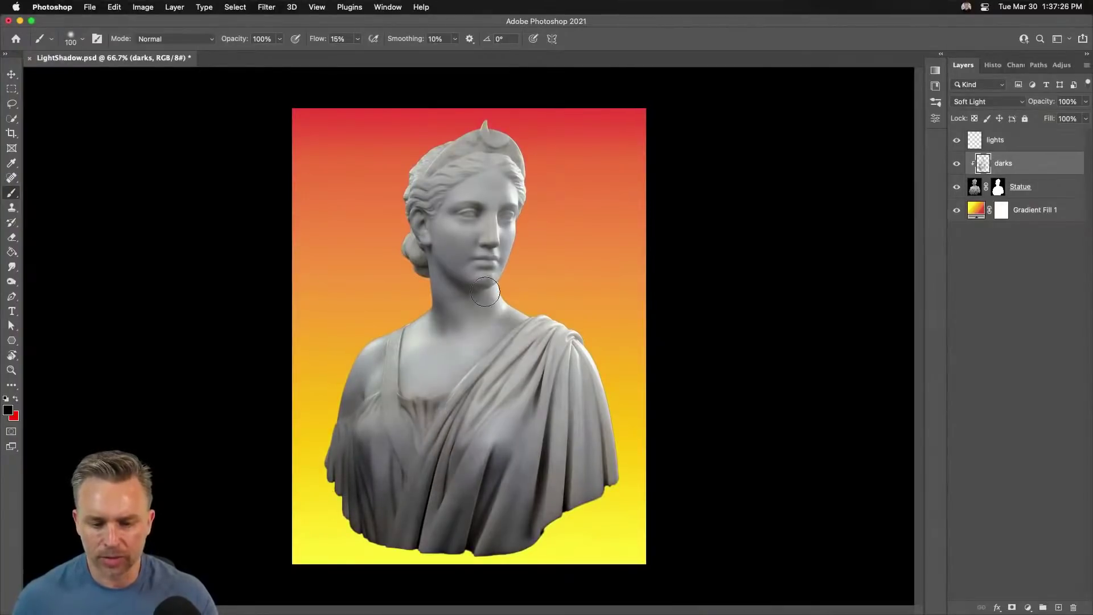
{"action": "mouse_move", "coordinate": [485, 292]}
{"action": "left_mouse_down"}
{"action": "mouse_move", "coordinate": [431, 260]}
{"action": "mouse_move", "coordinate": [493, 289]}
{"action": "left_mouse_up"}
Darken the folds below the draped shoulder, and shade the lower front of the robe with a 175 px brush.
{"action": "key", "text": "bracketleft"}
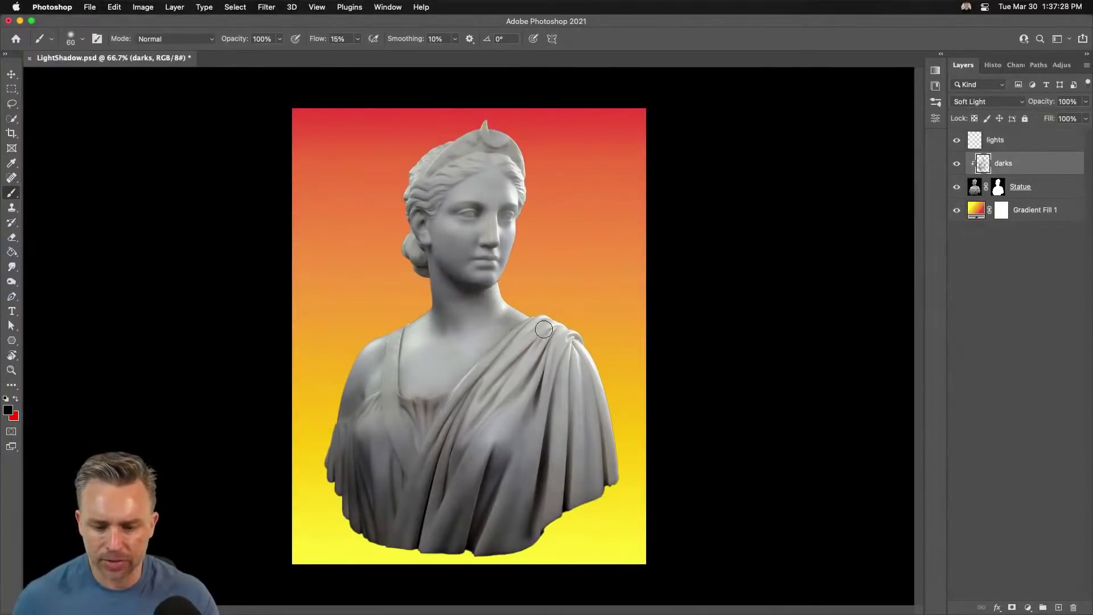
{"action": "key", "text": "bracketright"}
{"action": "mouse_move", "coordinate": [538, 361]}
{"action": "left_mouse_down"}
{"action": "mouse_move", "coordinate": [522, 525]}
{"action": "mouse_move", "coordinate": [554, 452]}
{"action": "mouse_move", "coordinate": [556, 477]}
{"action": "mouse_move", "coordinate": [557, 405]}
{"action": "left_mouse_up"}
{"action": "mouse_move", "coordinate": [584, 442]}
{"action": "left_mouse_down"}
{"action": "mouse_move", "coordinate": [566, 452]}
{"action": "mouse_move", "coordinate": [592, 484]}
{"action": "left_mouse_up"}
{"action": "key", "text": "bracketright"}
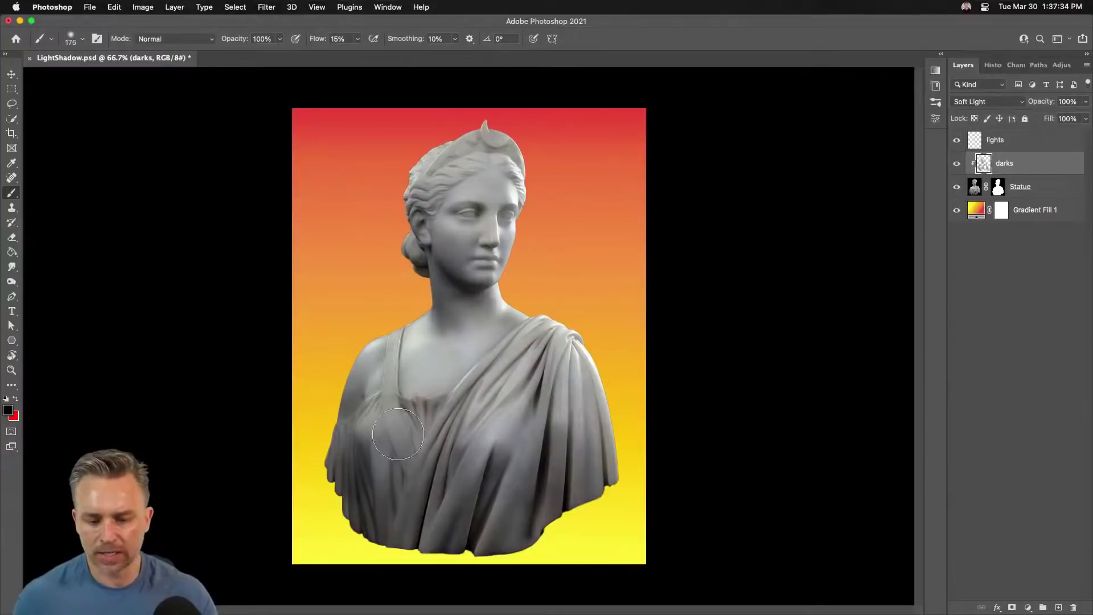
{"action": "left_click_drag", "start_coordinate": [393, 428], "coordinate": [403, 518]}
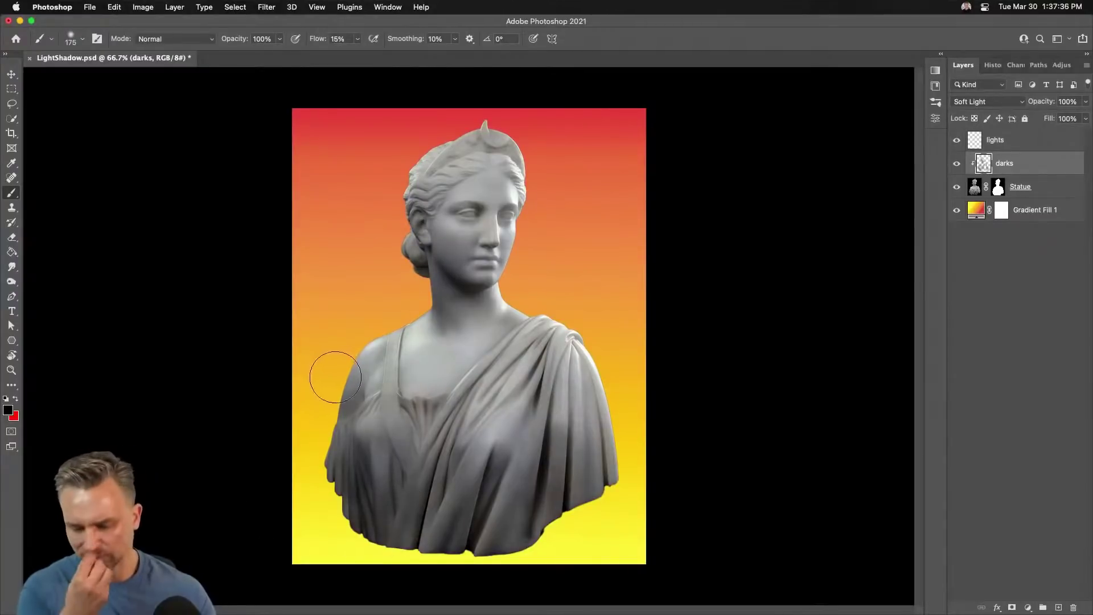
Clip the lights layer to the statue and paint a white highlight on the forehead with a 150 px brush.
{"action": "left_click", "coordinate": [1024, 148]}
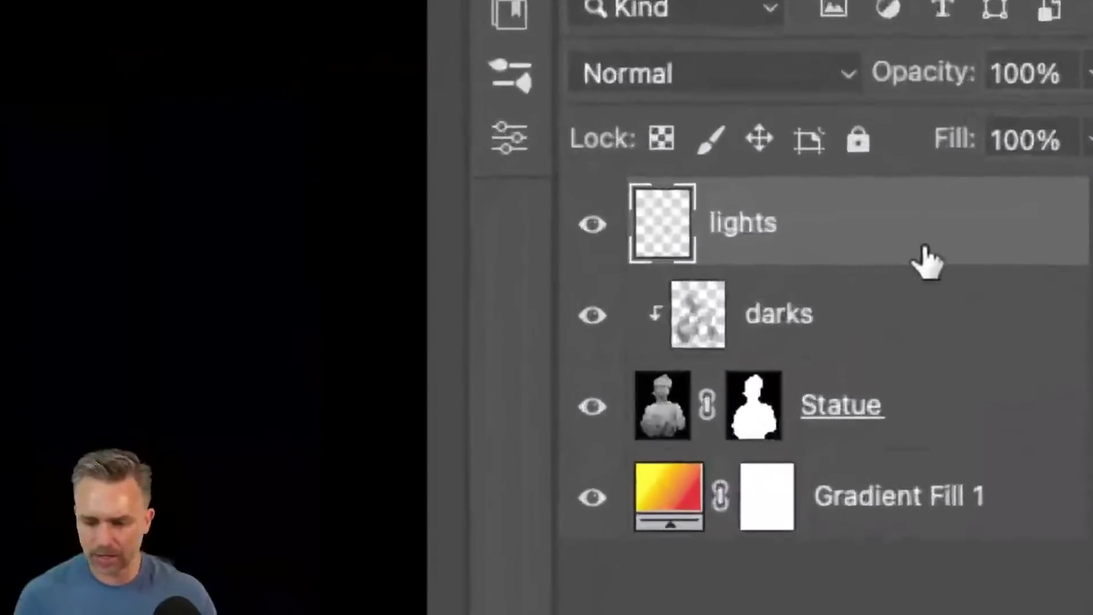
{"action": "left_click", "coordinate": [921, 265], "text": "alt"}
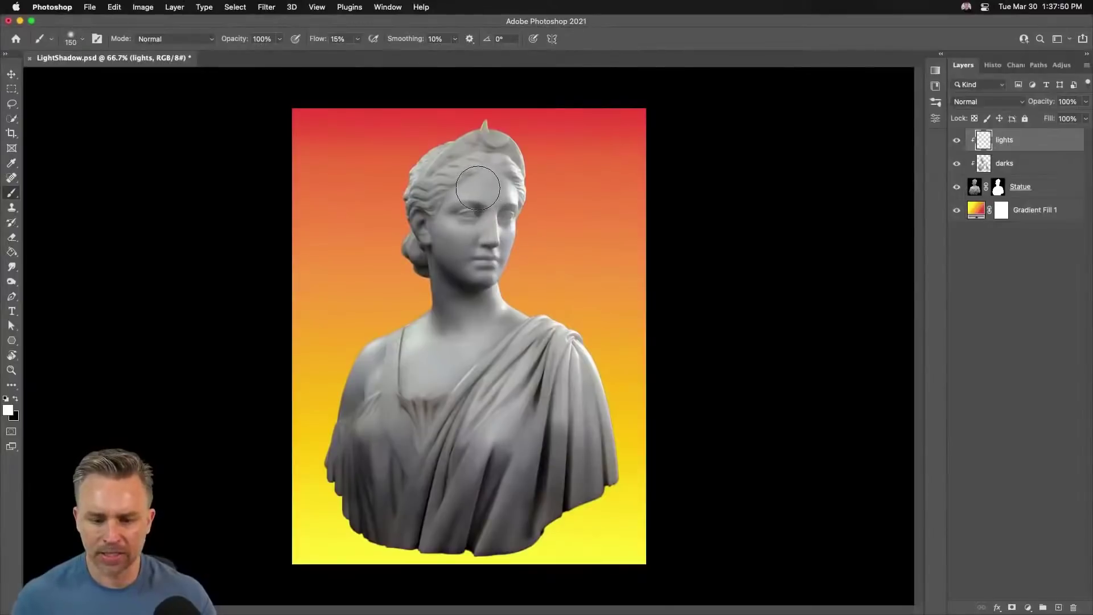
{"action": "mouse_move", "coordinate": [479, 190]}
{"action": "left_mouse_down"}
{"action": "mouse_move", "coordinate": [507, 187]}
{"action": "mouse_move", "coordinate": [462, 188]}
{"action": "mouse_move", "coordinate": [488, 176]}
{"action": "left_mouse_up"}
Set the lights layer's blend mode to Overlay and paint a white highlight across the upper chest.
{"action": "left_click", "coordinate": [986, 102]}
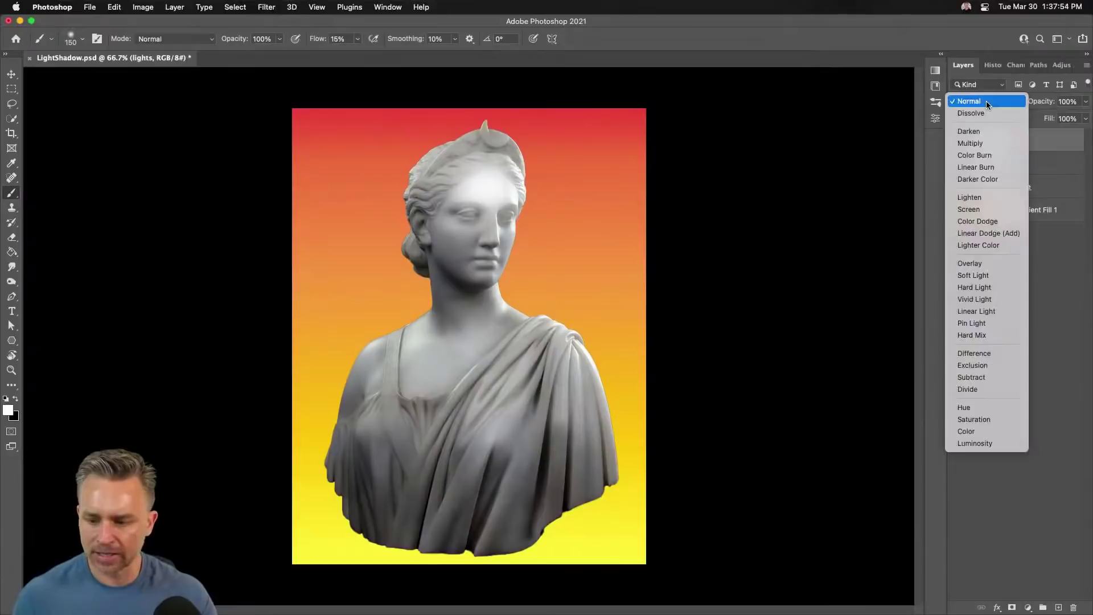
{"action": "left_click", "coordinate": [1009, 265]}
{"action": "key", "text": "]"}
{"action": "mouse_move", "coordinate": [415, 338]}
{"action": "left_mouse_down"}
{"action": "mouse_move", "coordinate": [413, 369]}
{"action": "mouse_move", "coordinate": [428, 350]}
{"action": "mouse_move", "coordinate": [428, 381]}
{"action": "mouse_move", "coordinate": [476, 349]}
{"action": "left_mouse_up"}
Paint white highlights on the bust drapery and strap with a 70 px brush, and on the diagonal folds with a 100 px brush.
{"action": "key", "text": "["}
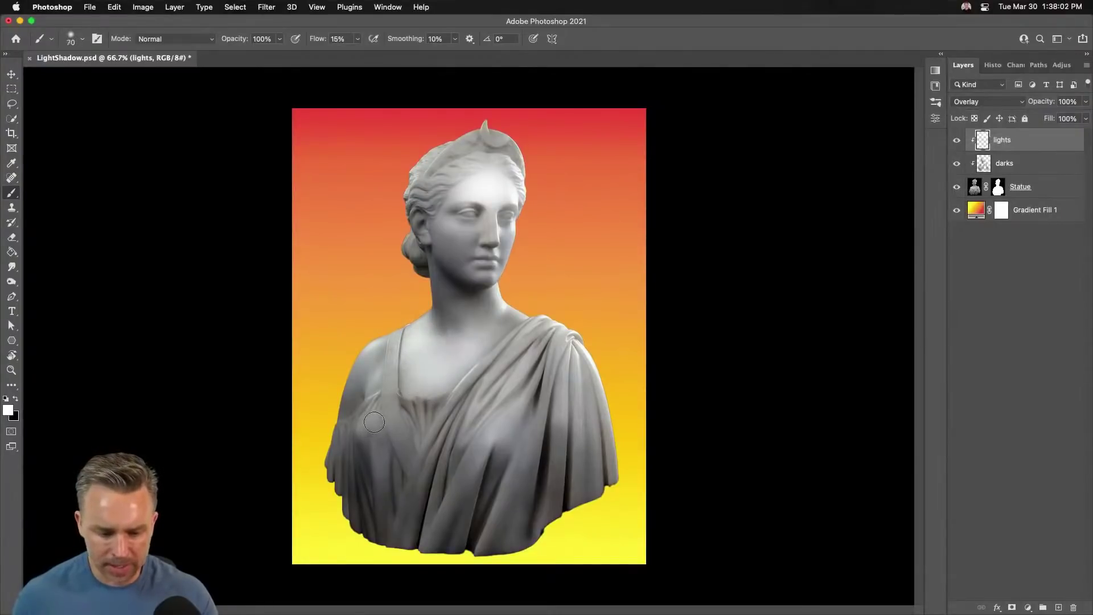
{"action": "left_click_drag", "start_coordinate": [374, 422], "coordinate": [381, 406]}
{"action": "mouse_move", "coordinate": [392, 339]}
{"action": "left_mouse_down"}
{"action": "mouse_move", "coordinate": [398, 390]}
{"action": "mouse_move", "coordinate": [382, 405]}
{"action": "mouse_move", "coordinate": [404, 451]}
{"action": "mouse_move", "coordinate": [499, 359]}
{"action": "mouse_move", "coordinate": [456, 433]}
{"action": "left_mouse_up"}
{"action": "key", "text": "]"}
{"action": "key", "text": "]"}
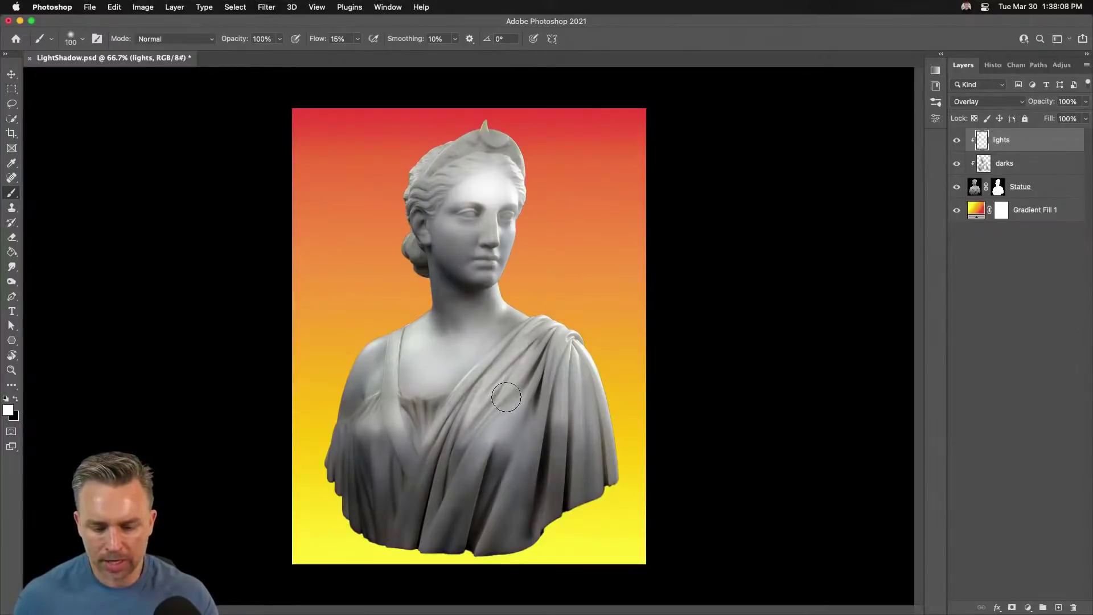
{"action": "mouse_move", "coordinate": [506, 397]}
{"action": "left_mouse_down"}
{"action": "mouse_move", "coordinate": [488, 391]}
{"action": "mouse_move", "coordinate": [488, 403]}
{"action": "mouse_move", "coordinate": [452, 317]}
{"action": "mouse_move", "coordinate": [450, 342]}
{"action": "left_mouse_up"}
Enlarge the brush to 175 px and brighten the statue's cheek.
{"action": "key", "text": "]"}
{"action": "key", "text": "]"}
{"action": "key", "text": "]"}
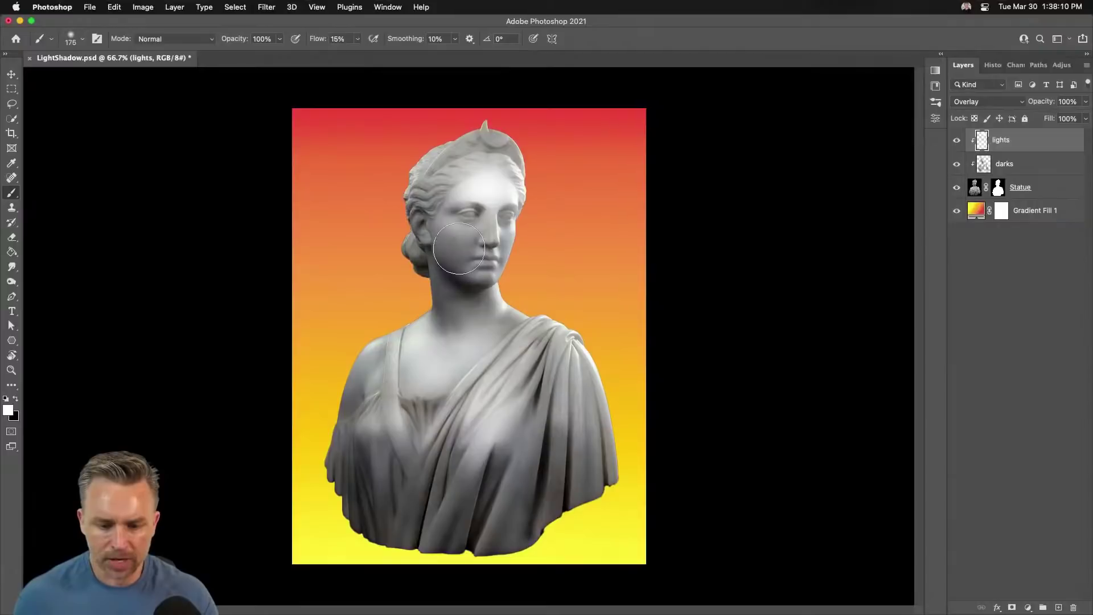
{"action": "mouse_move", "coordinate": [458, 248]}
{"action": "left_mouse_down"}
{"action": "mouse_move", "coordinate": [481, 249]}
{"action": "mouse_move", "coordinate": [492, 208]}
{"action": "mouse_move", "coordinate": [484, 271]}
{"action": "mouse_move", "coordinate": [429, 194]}
{"action": "mouse_move", "coordinate": [475, 297]}
{"action": "mouse_move", "coordinate": [492, 306]}
{"action": "mouse_move", "coordinate": [481, 335]}
{"action": "mouse_move", "coordinate": [498, 324]}
{"action": "mouse_move", "coordinate": [558, 356]}
{"action": "mouse_move", "coordinate": [534, 379]}
{"action": "mouse_move", "coordinate": [502, 358]}
{"action": "mouse_move", "coordinate": [395, 336]}
{"action": "mouse_move", "coordinate": [410, 217]}
{"action": "mouse_move", "coordinate": [440, 200]}
{"action": "mouse_move", "coordinate": [458, 254]}
{"action": "left_mouse_up"}
Enlarge the brush to 250 px and paint broad white highlights over the diagonal folds, the bare shoulder, the chest and the side of the face.
{"action": "key", "text": "]"}
{"action": "key", "text": "]"}
{"action": "key", "text": "]"}
{"action": "key", "text": "]"}
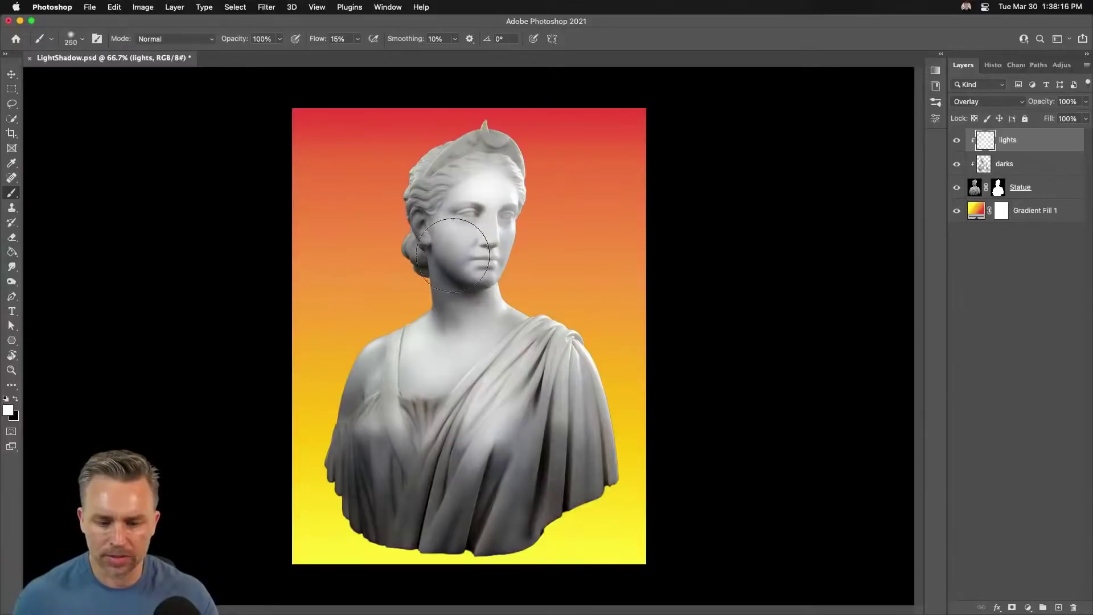
{"action": "left_click_drag", "start_coordinate": [525, 382], "coordinate": [494, 425]}
{"action": "left_click_drag", "start_coordinate": [368, 381], "coordinate": [464, 451]}
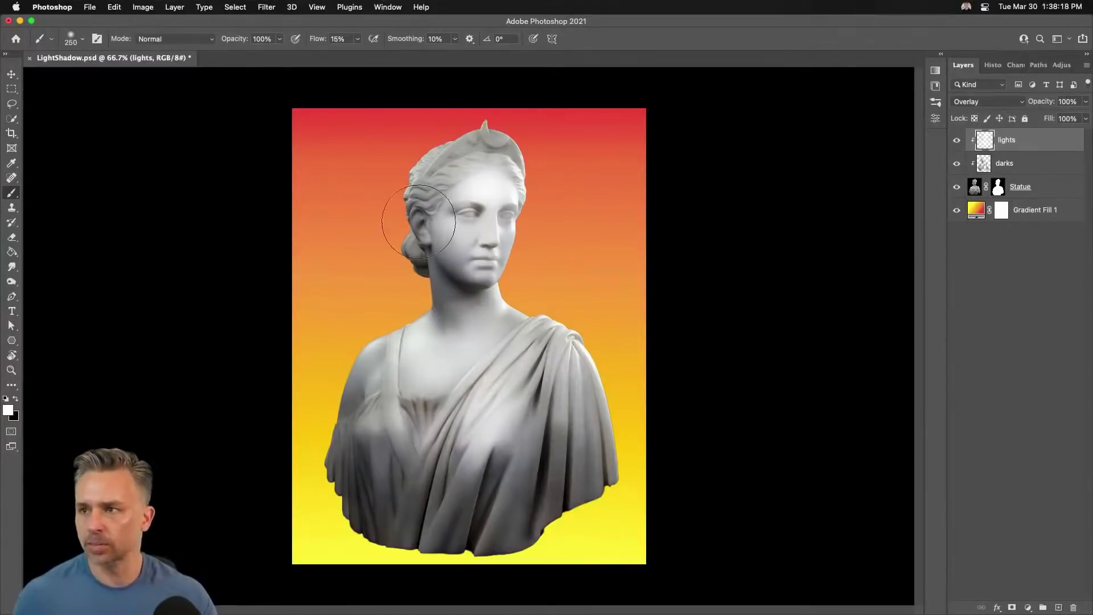
{"action": "left_click_drag", "start_coordinate": [427, 219], "coordinate": [433, 251]}
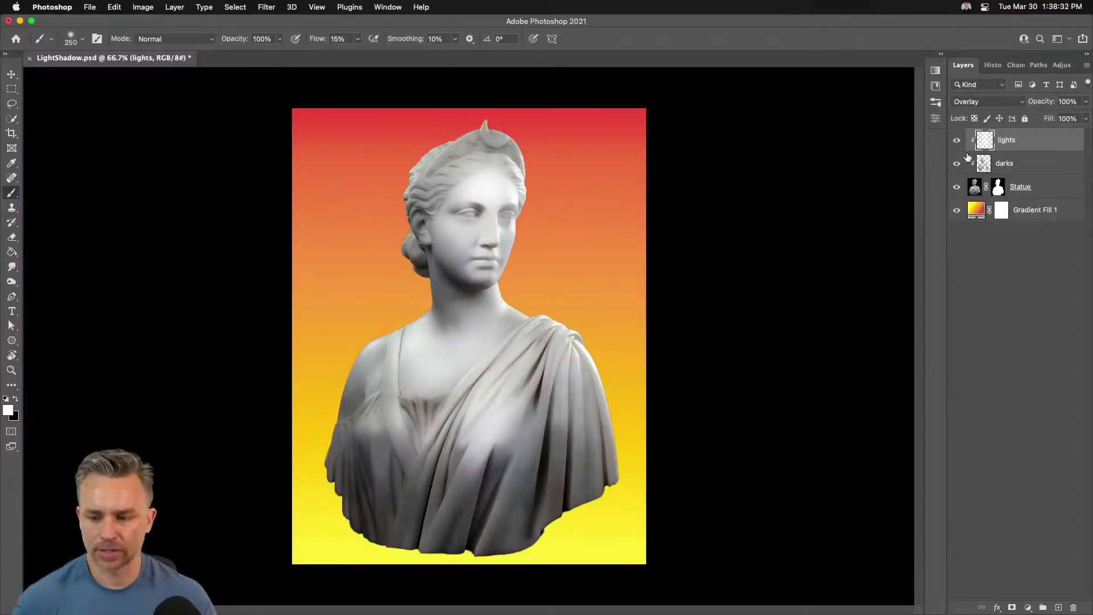
Shade the drapery over the covered shoulder in black on the darks layer with a 300 px brush, and reselect the lights layer.
{"action": "left_click", "coordinate": [984, 163]}
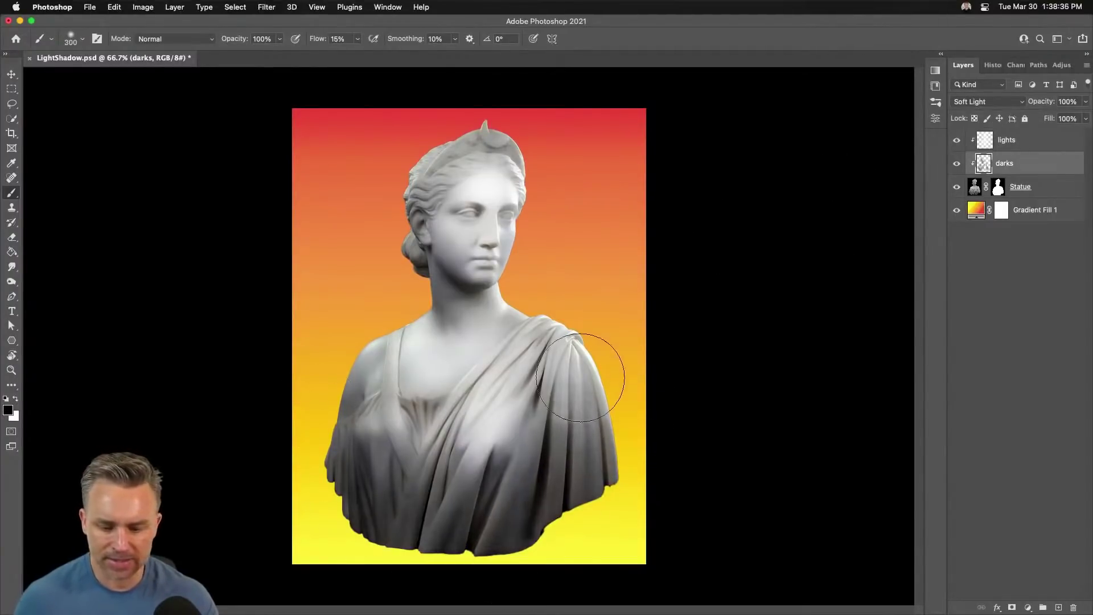
{"action": "key", "text": "bracketright"}
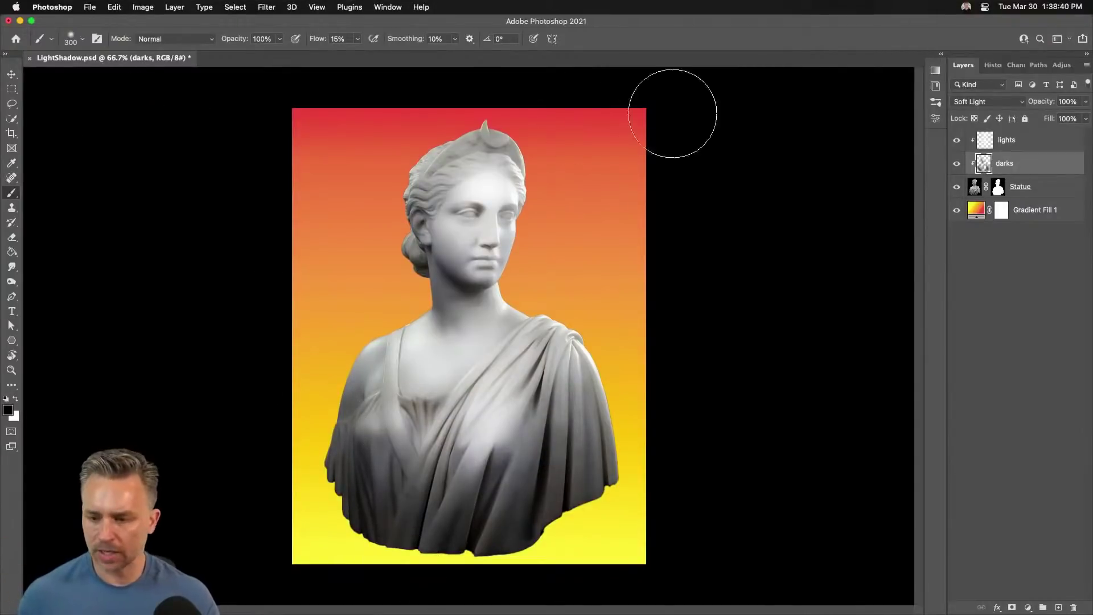
{"action": "left_click", "coordinate": [1015, 140]}
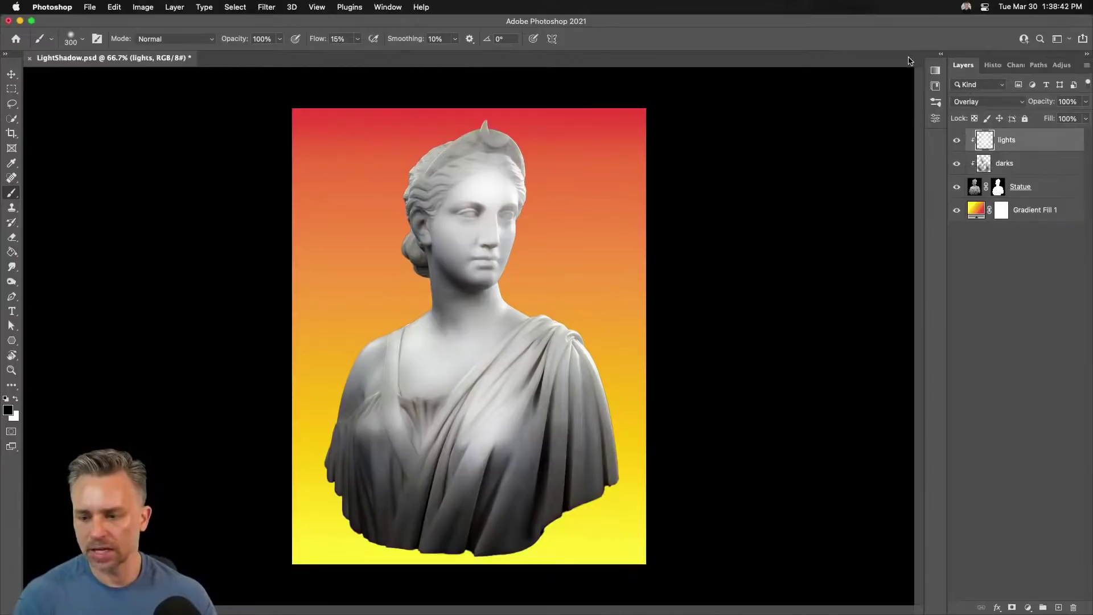
Add a Curves adjustment layer above the lights layer, raise its shadows and midtones, and clip it to the statue.
{"action": "left_click", "coordinate": [1029, 608]}
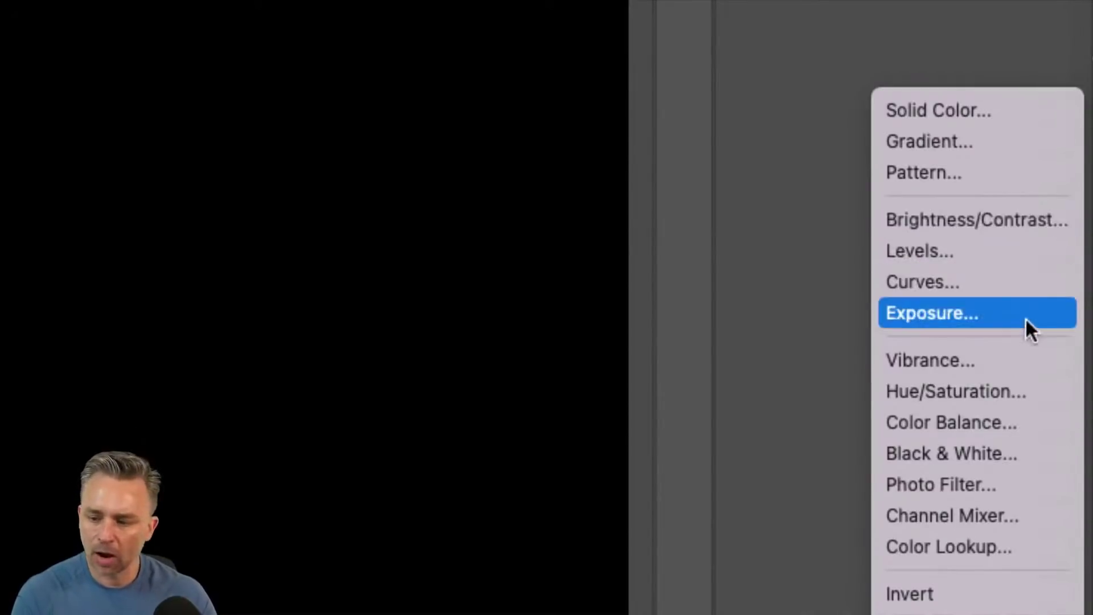
{"action": "left_click", "coordinate": [1014, 274]}
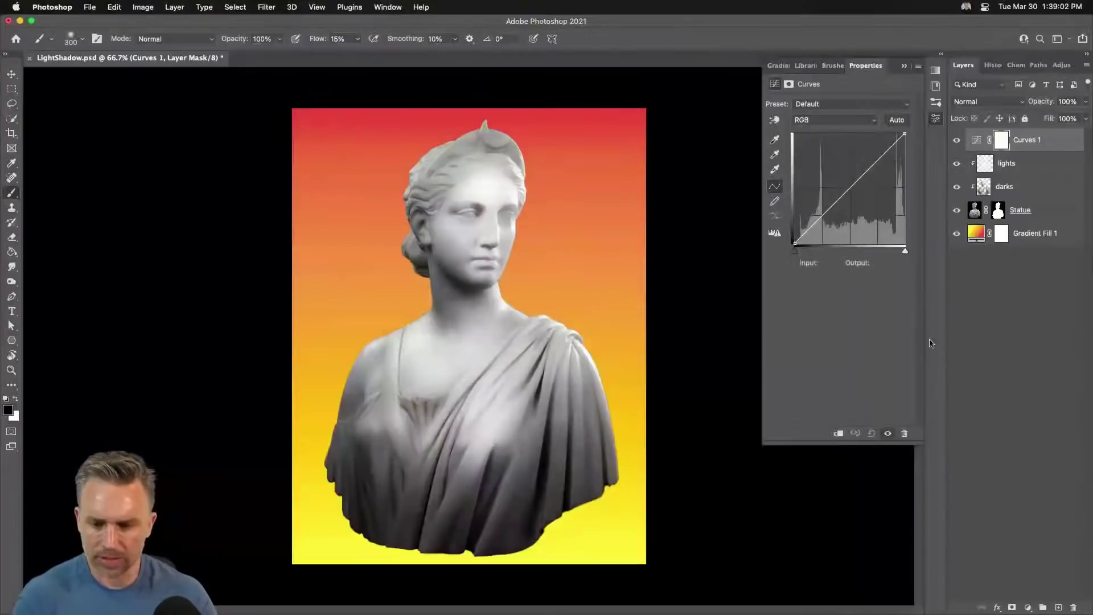
{"action": "left_click_drag", "start_coordinate": [821, 218], "coordinate": [863, 168]}
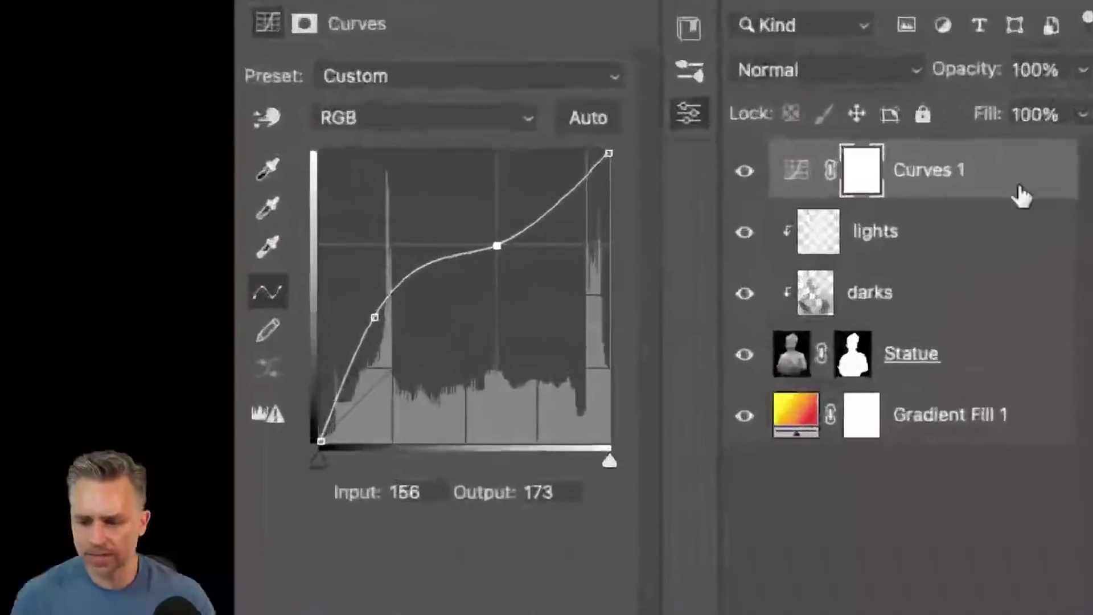
{"action": "left_click", "coordinate": [974, 196], "text": "alt"}
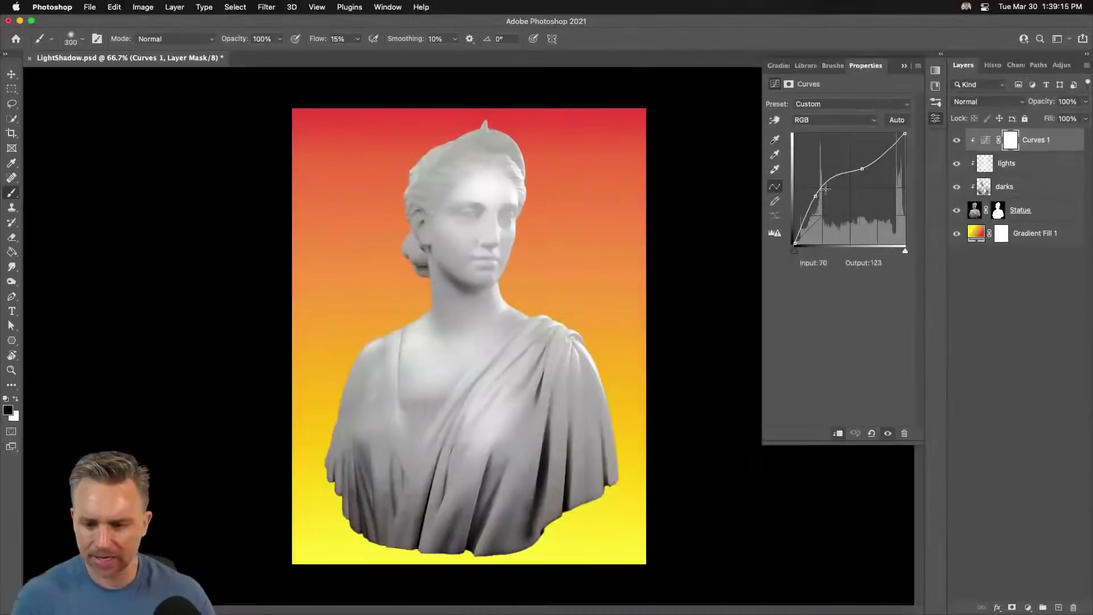
Bend the Curves 1 curve into steep alternating peaks and dips for a metallic look, with a point at input 133, output 49.
{"action": "left_click_drag", "start_coordinate": [826, 189], "coordinate": [848, 216]}
{"action": "left_click_drag", "start_coordinate": [860, 169], "coordinate": [857, 182]}
{"action": "left_click_drag", "start_coordinate": [880, 134], "coordinate": [885, 221]}
{"action": "left_click_drag", "start_coordinate": [858, 180], "coordinate": [861, 148]}
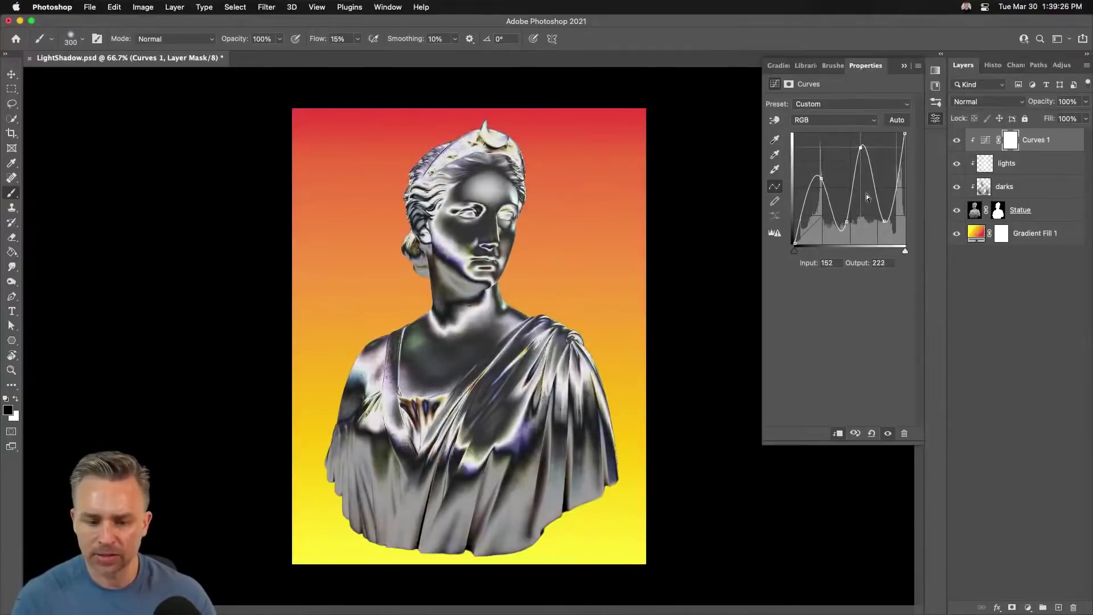
{"action": "left_click_drag", "start_coordinate": [883, 221], "coordinate": [852, 223]}
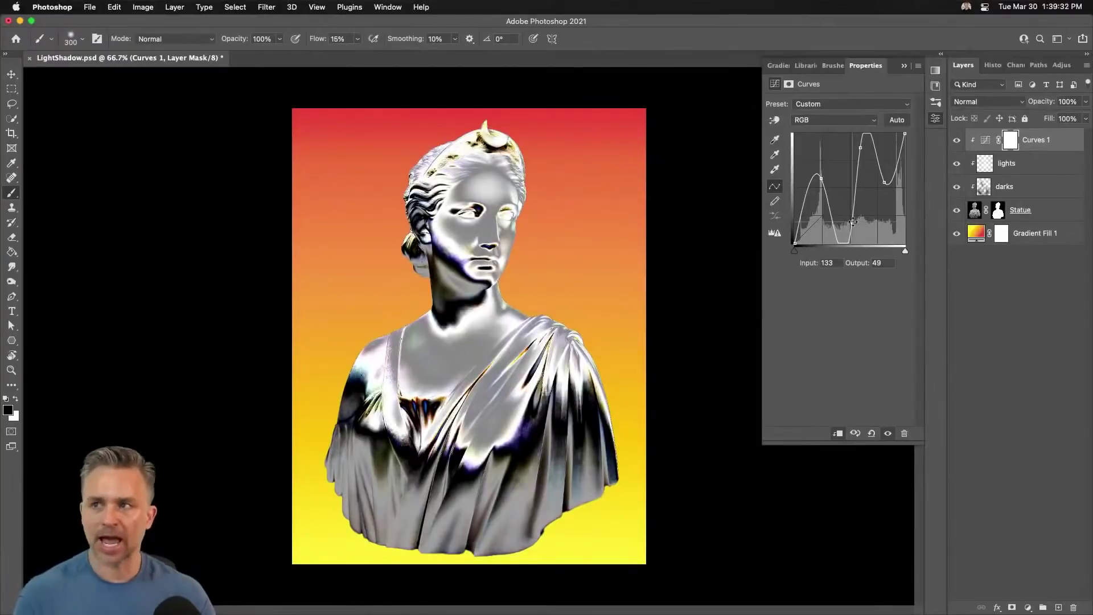
Paint black on the Curves 1 layer mask over the upper chest and shoulder strap with a 200 px brush.
{"action": "key", "text": "super+plus"}
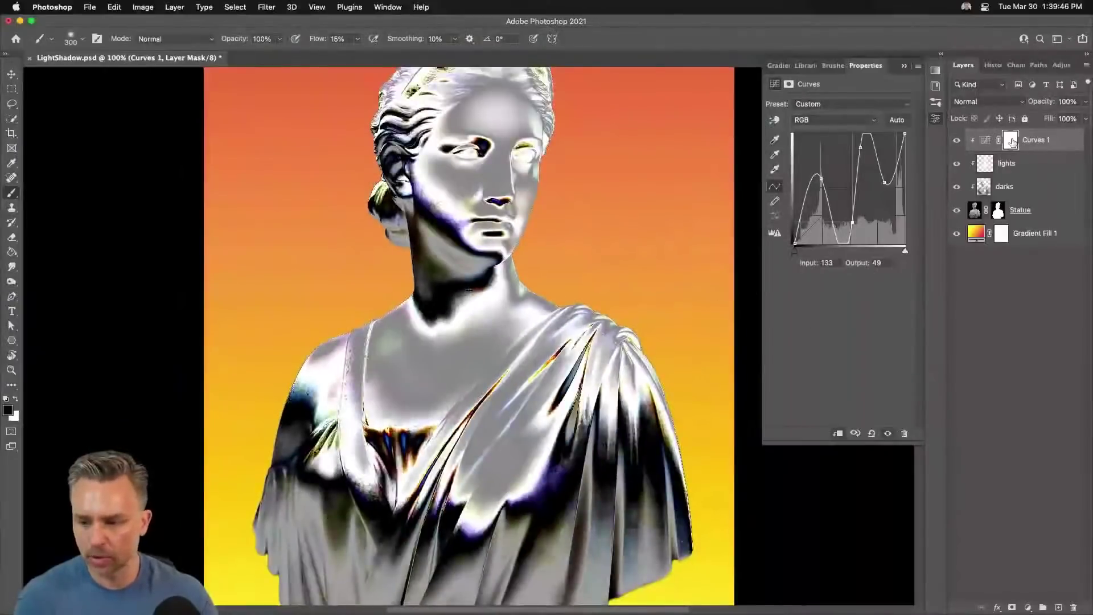
{"action": "left_click", "coordinate": [1011, 142]}
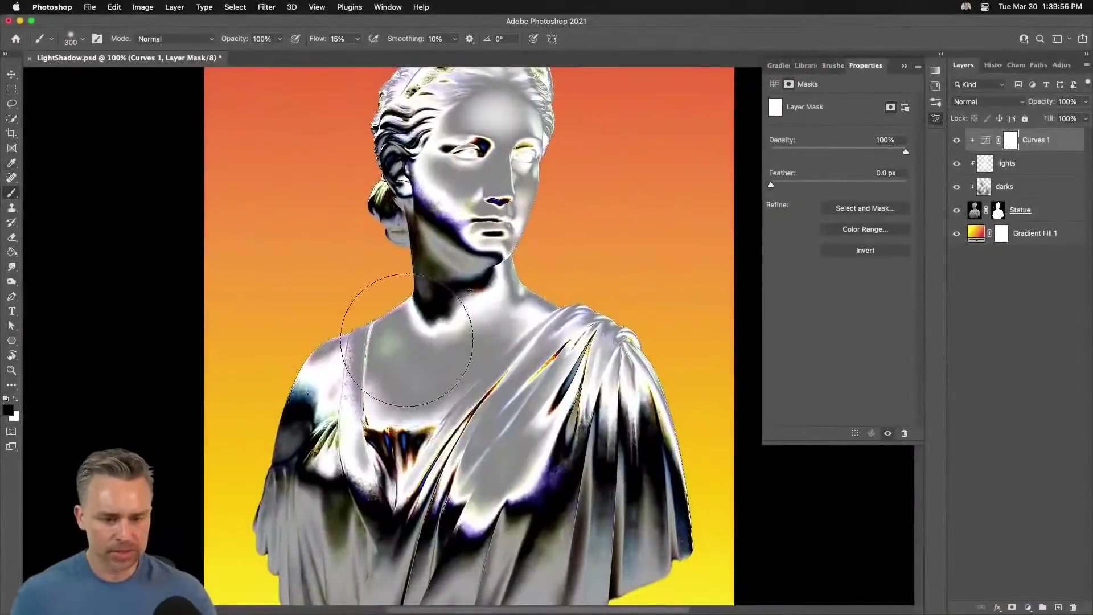
{"action": "key", "text": "bracketleft"}
{"action": "key", "text": "bracketleft"}
{"action": "key", "text": "bracketleft"}
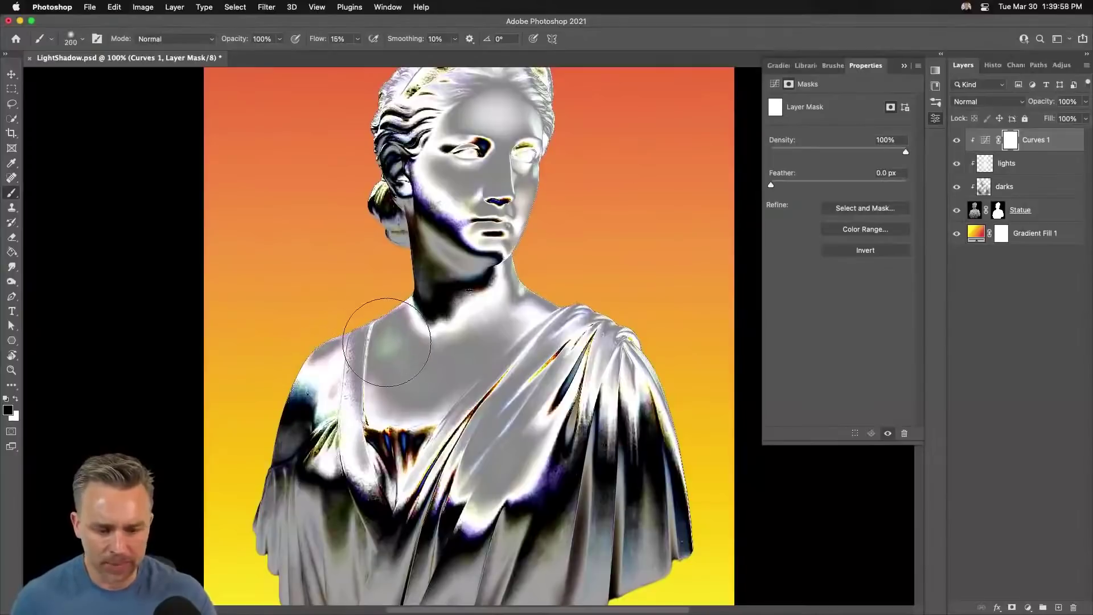
{"action": "mouse_move", "coordinate": [399, 348]}
{"action": "left_mouse_down"}
{"action": "mouse_move", "coordinate": [388, 316]}
{"action": "mouse_move", "coordinate": [400, 390]}
{"action": "mouse_move", "coordinate": [379, 335]}
{"action": "mouse_move", "coordinate": [394, 369]}
{"action": "mouse_move", "coordinate": [455, 336]}
{"action": "mouse_move", "coordinate": [417, 338]}
{"action": "mouse_move", "coordinate": [441, 340]}
{"action": "mouse_move", "coordinate": [437, 354]}
{"action": "mouse_move", "coordinate": [380, 313]}
{"action": "mouse_move", "coordinate": [380, 335]}
{"action": "mouse_move", "coordinate": [423, 375]}
{"action": "mouse_move", "coordinate": [404, 395]}
{"action": "mouse_move", "coordinate": [359, 373]}
{"action": "mouse_move", "coordinate": [398, 416]}
{"action": "mouse_move", "coordinate": [371, 354]}
{"action": "left_mouse_up"}
Continue masking across the rest of the chest in black with a 90 px brush, and a 150 px brush at 37% flow.
{"action": "key", "text": "bracketleft"}
{"action": "key", "text": "bracketleft"}
{"action": "key", "text": "bracketleft"}
{"action": "key", "text": "bracketleft"}
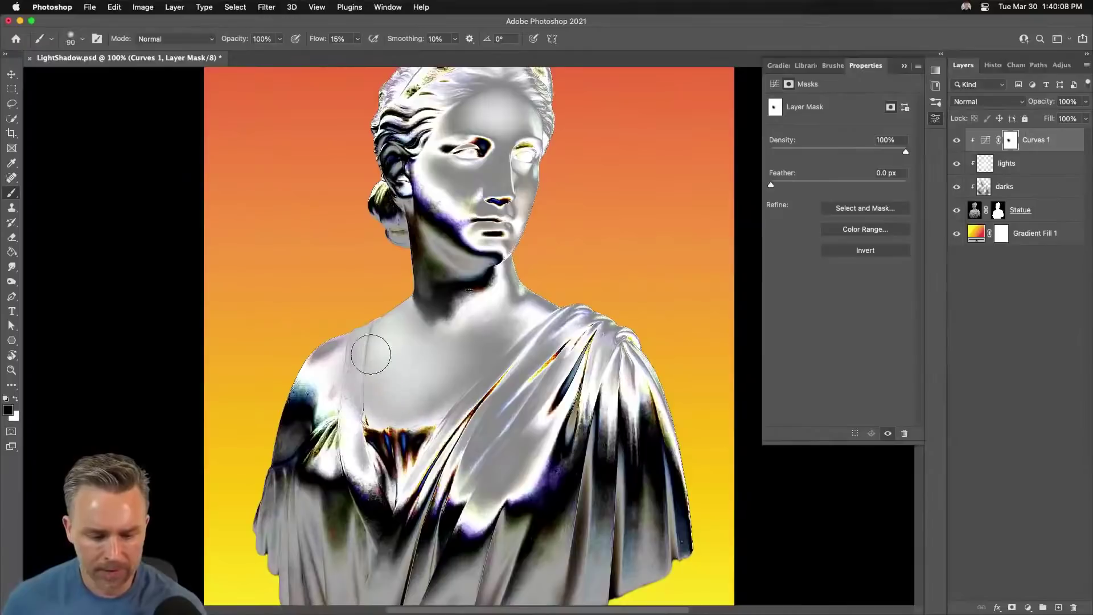
{"action": "left_click_drag", "start_coordinate": [461, 384], "coordinate": [486, 359]}
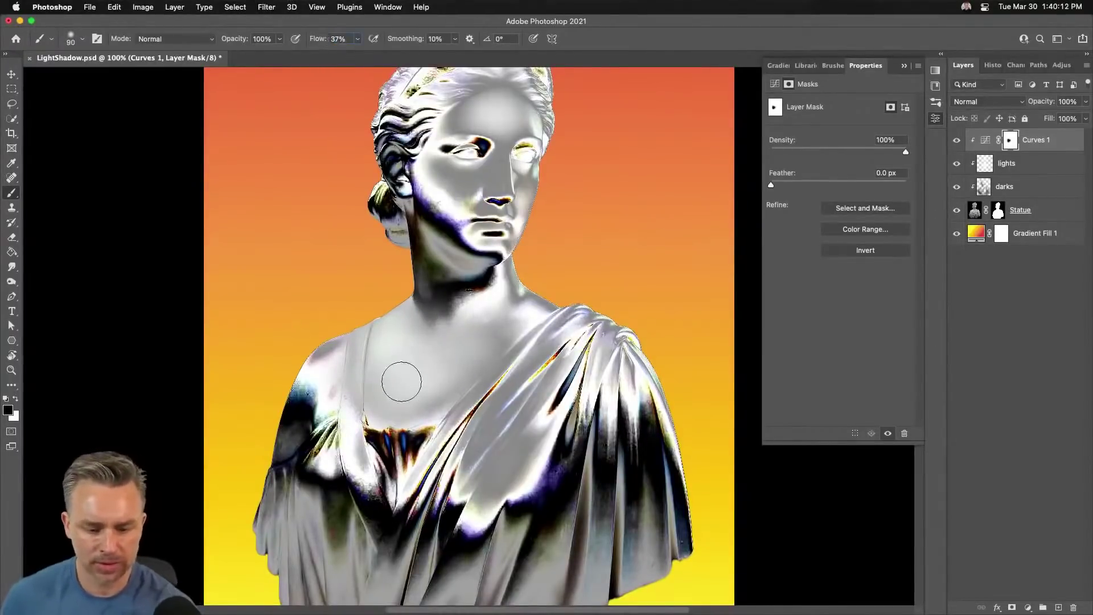
{"action": "key", "text": "bracketright"}
{"action": "key", "text": "bracketright"}
{"action": "key", "text": "bracketright"}
{"action": "left_click_drag", "start_coordinate": [456, 348], "coordinate": [516, 319]}
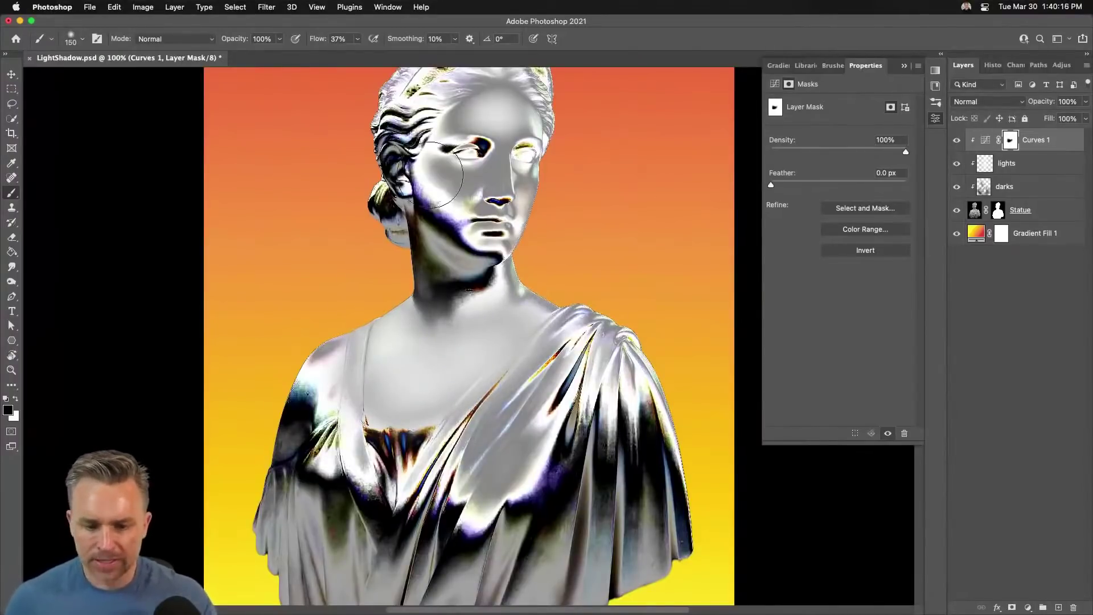
Mask the Curves effect off the statue's cheek, nose and upper lip in black with an 80 px brush.
{"action": "key", "text": "bracketleft"}
{"action": "key", "text": "bracketleft"}
{"action": "key", "text": "bracketleft"}
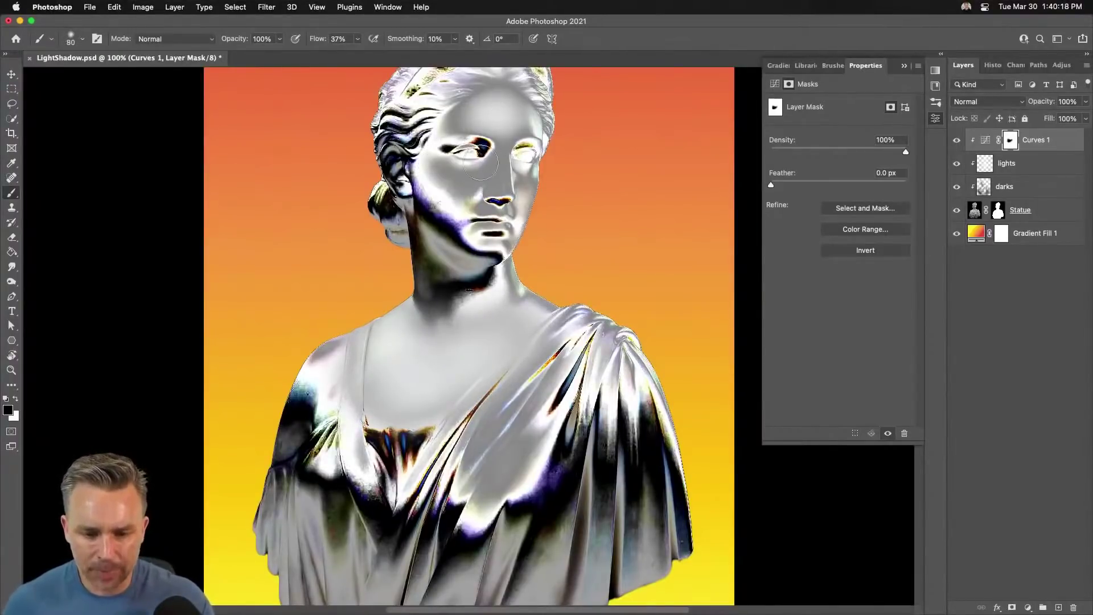
{"action": "mouse_move", "coordinate": [481, 164]}
{"action": "left_mouse_down"}
{"action": "mouse_move", "coordinate": [442, 180]}
{"action": "mouse_move", "coordinate": [465, 187]}
{"action": "mouse_move", "coordinate": [525, 159]}
{"action": "mouse_move", "coordinate": [490, 211]}
{"action": "mouse_move", "coordinate": [496, 176]}
{"action": "mouse_move", "coordinate": [492, 195]}
{"action": "mouse_move", "coordinate": [502, 166]}
{"action": "mouse_move", "coordinate": [514, 216]}
{"action": "mouse_move", "coordinate": [479, 195]}
{"action": "mouse_move", "coordinate": [465, 209]}
{"action": "mouse_move", "coordinate": [485, 187]}
{"action": "left_mouse_up"}
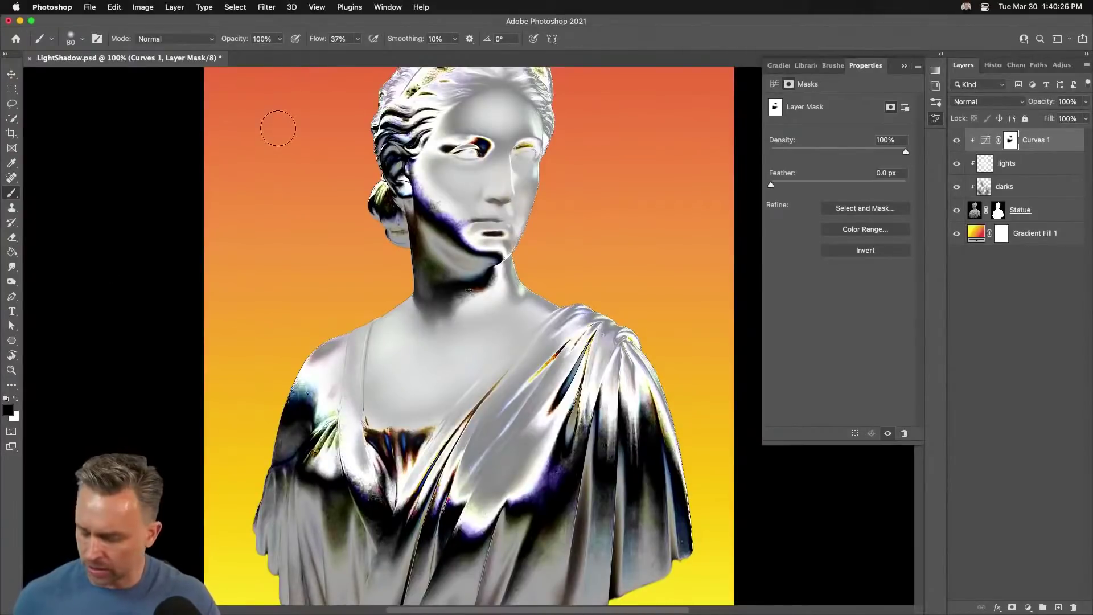
Swap the mask painting colour between black and white, finishing with white as the foreground colour.
{"action": "key", "text": "super+plus"}
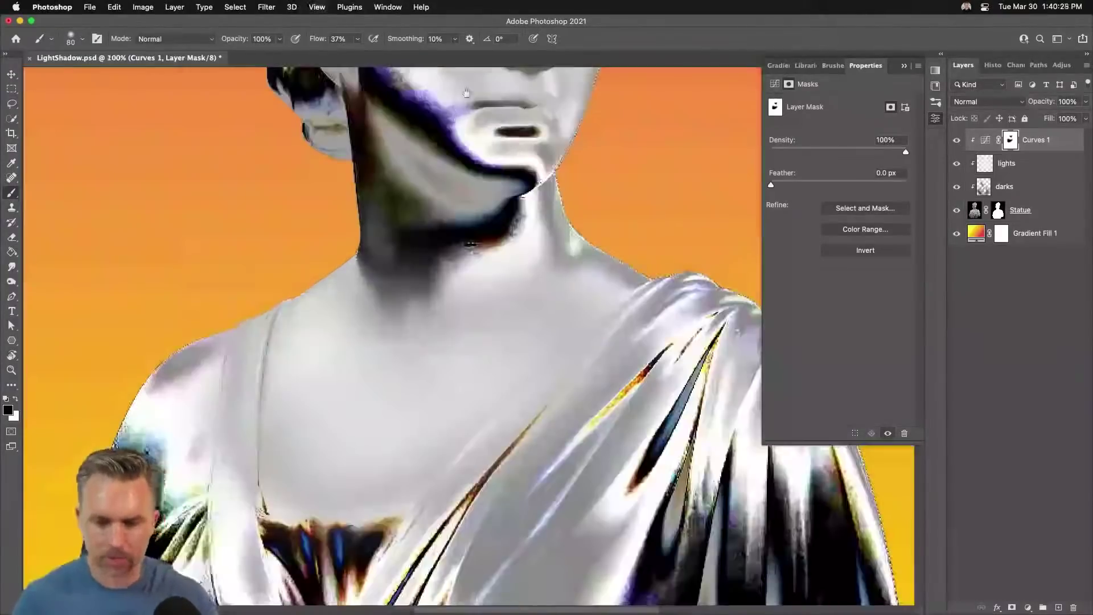
{"action": "left_click_drag", "start_coordinate": [493, 192], "coordinate": [474, 501]}
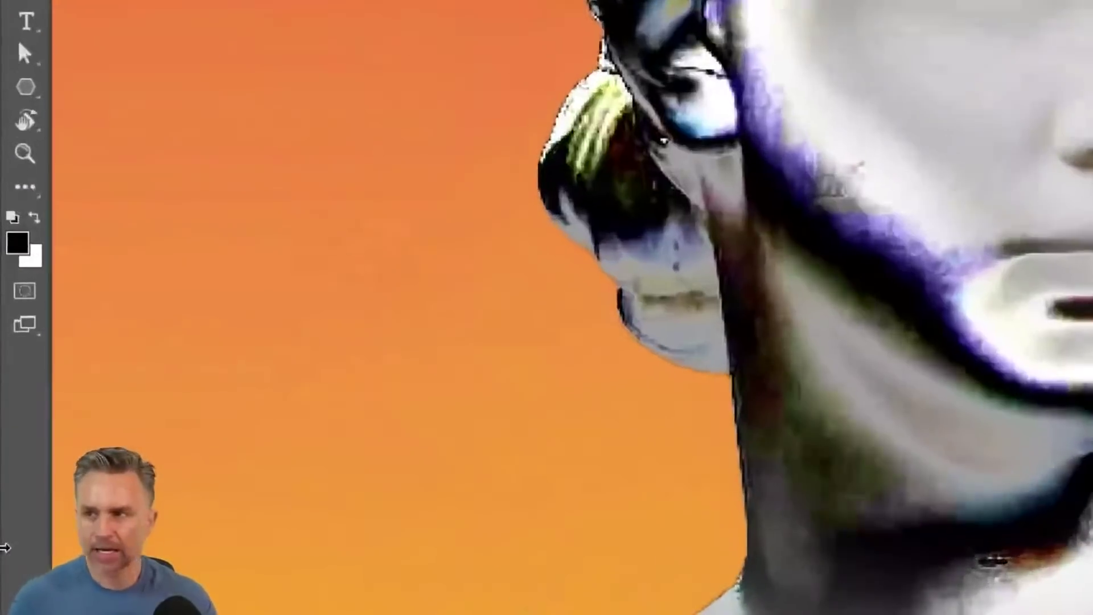
{"action": "key", "text": "x"}
{"action": "key", "text": "x"}
{"action": "key", "text": "x"}
{"action": "key", "text": "x"}
{"action": "key", "text": "x"}
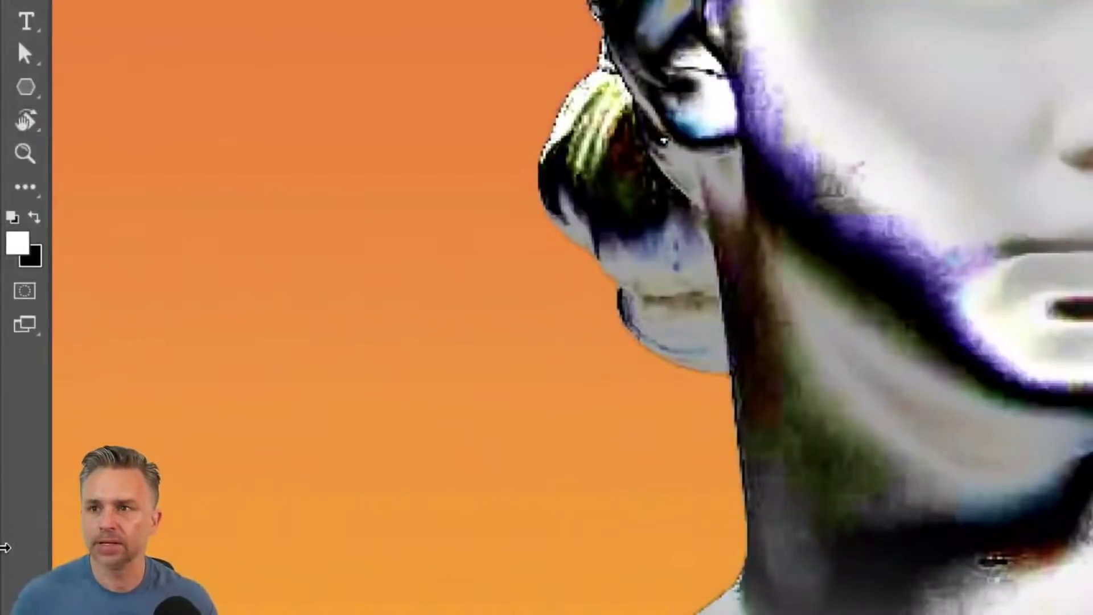
{"action": "key", "text": "x"}
{"action": "key", "text": "x"}
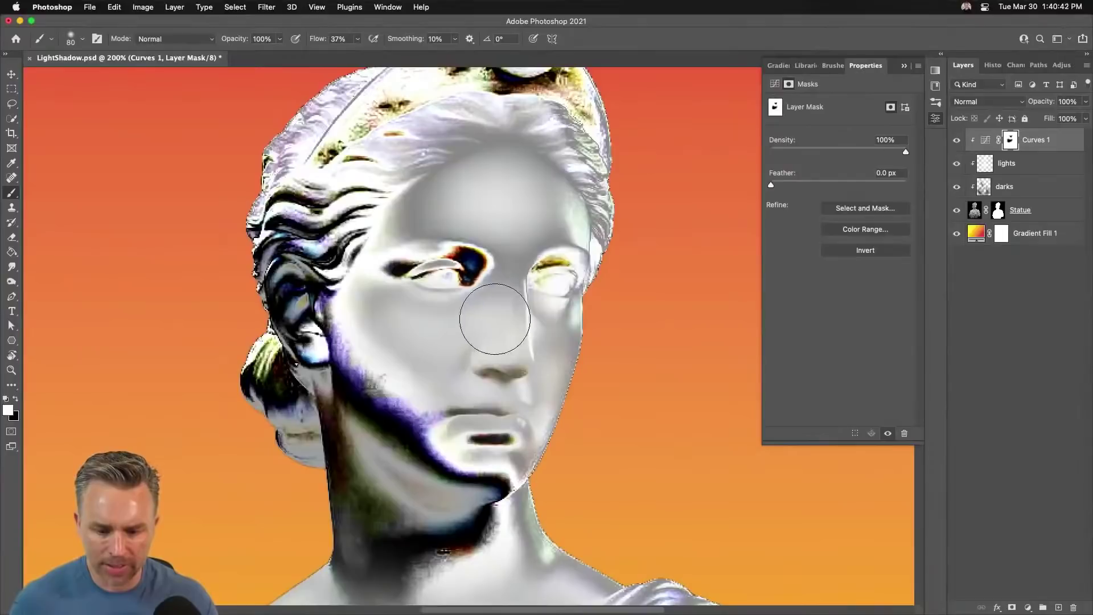
Compare the whole statue with and without the Curves 1 adjustment by toggling the layer's visibility.
{"action": "key", "text": "super+minus"}
{"action": "key", "text": "super+minus"}
{"action": "key", "text": "super+minus"}
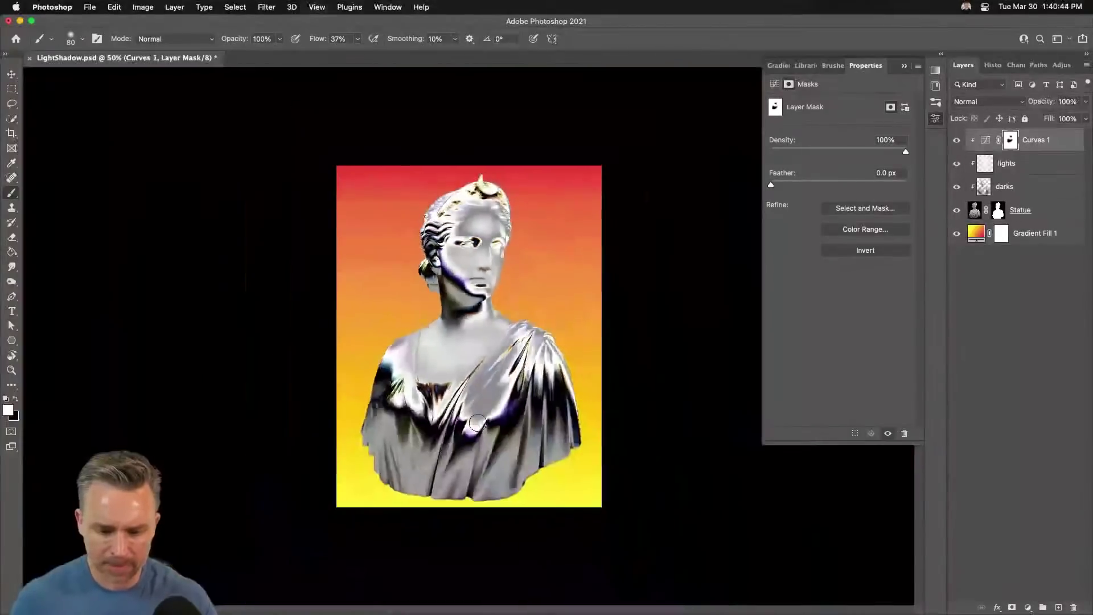
{"action": "key", "text": "super+plus"}
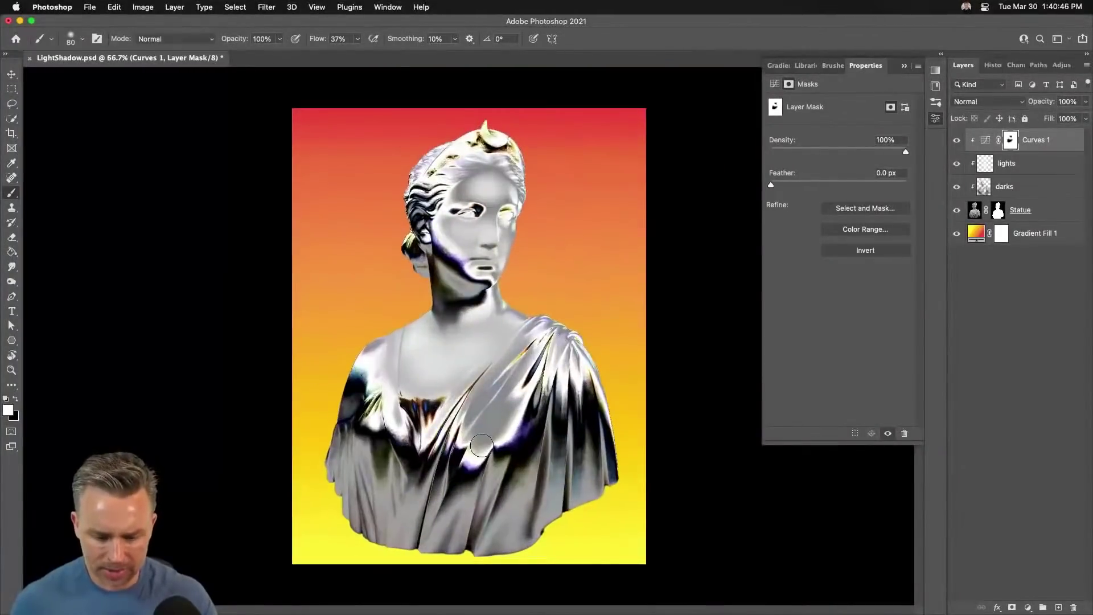
{"action": "left_click", "coordinate": [955, 144]}
{"action": "left_click", "coordinate": [955, 144]}
{"action": "left_click", "coordinate": [955, 143]}
{"action": "left_click", "coordinate": [955, 144]}
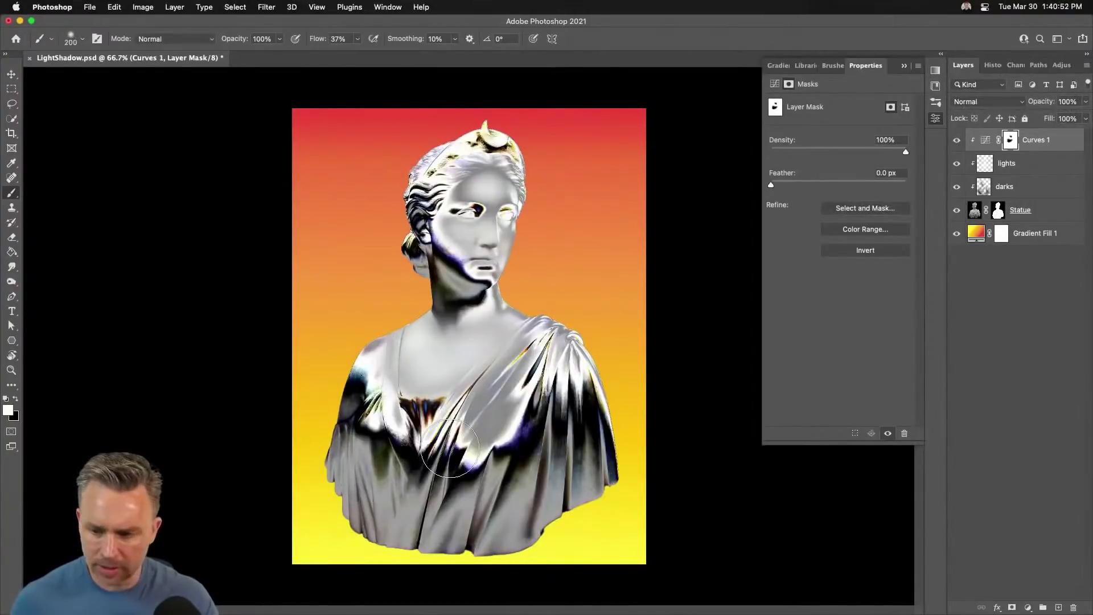
Mask the lower drapery in black with a 200 px brush, and restore the Curves effect around the nose in white at 80 px.
{"action": "key", "text": "x"}
{"action": "mouse_move", "coordinate": [325, 503]}
{"action": "left_mouse_down"}
{"action": "mouse_move", "coordinate": [414, 537]}
{"action": "mouse_move", "coordinate": [359, 470]}
{"action": "mouse_move", "coordinate": [388, 497]}
{"action": "mouse_move", "coordinate": [328, 450]}
{"action": "mouse_move", "coordinate": [419, 504]}
{"action": "mouse_move", "coordinate": [569, 542]}
{"action": "mouse_move", "coordinate": [486, 522]}
{"action": "mouse_move", "coordinate": [581, 479]}
{"action": "mouse_move", "coordinate": [564, 498]}
{"action": "mouse_move", "coordinate": [542, 509]}
{"action": "mouse_move", "coordinate": [579, 463]}
{"action": "mouse_move", "coordinate": [495, 524]}
{"action": "mouse_move", "coordinate": [525, 485]}
{"action": "mouse_move", "coordinate": [401, 526]}
{"action": "left_mouse_up"}
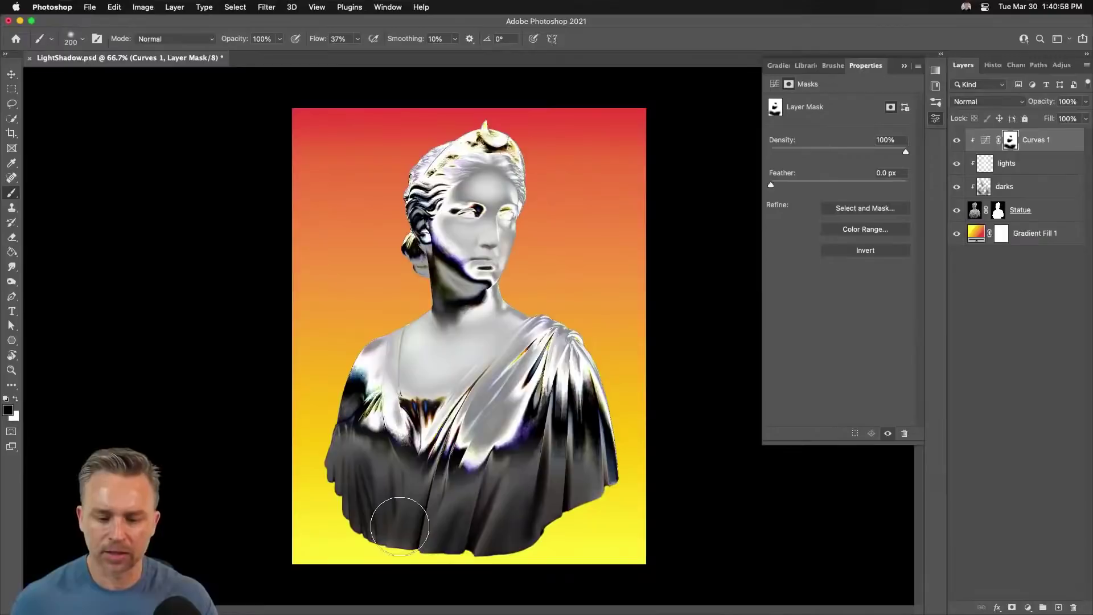
{"action": "key", "text": "bracketleft"}
{"action": "key", "text": "bracketleft"}
{"action": "key", "text": "bracketleft"}
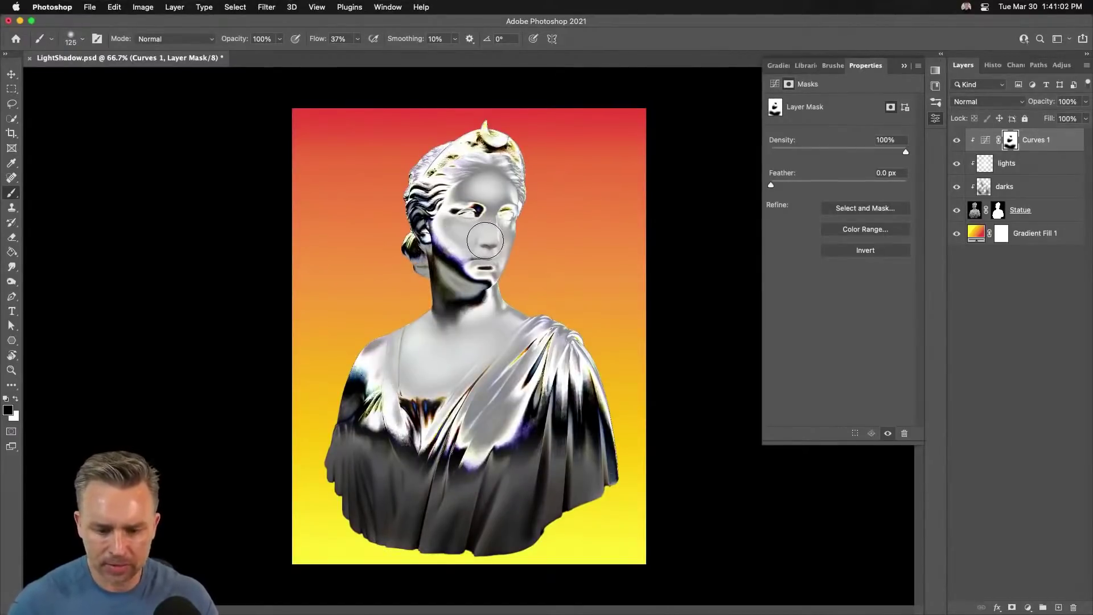
{"action": "key", "text": "x"}
{"action": "key", "text": "bracketleft"}
{"action": "key", "text": "bracketleft"}
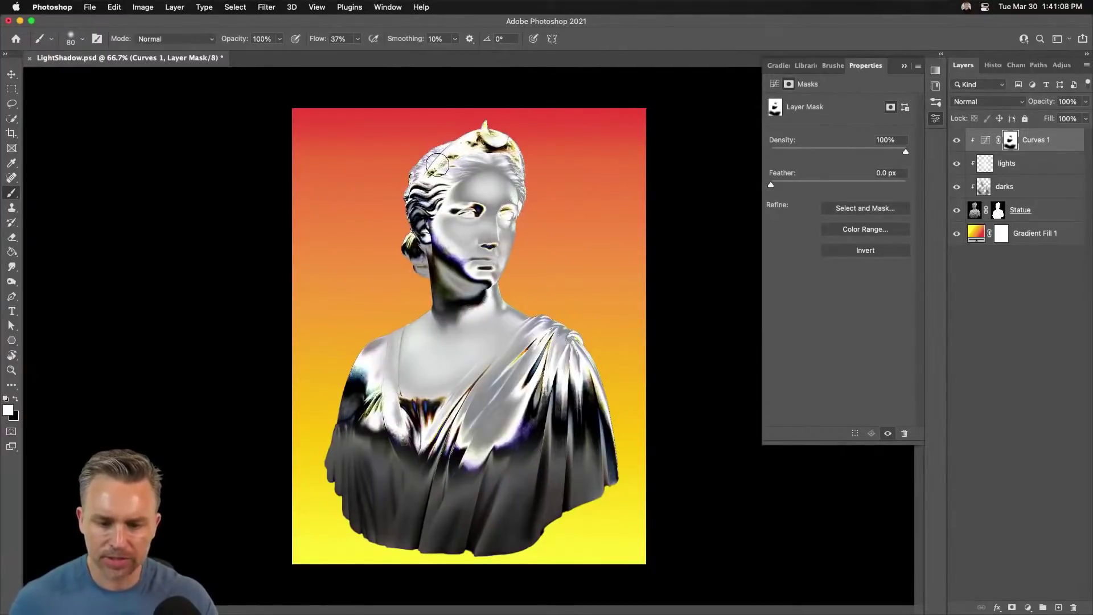
Toggle the Curves 1 layer's visibility again to check the refined mask against the original statue.
{"action": "left_click", "coordinate": [957, 141]}
{"action": "left_click", "coordinate": [957, 142]}
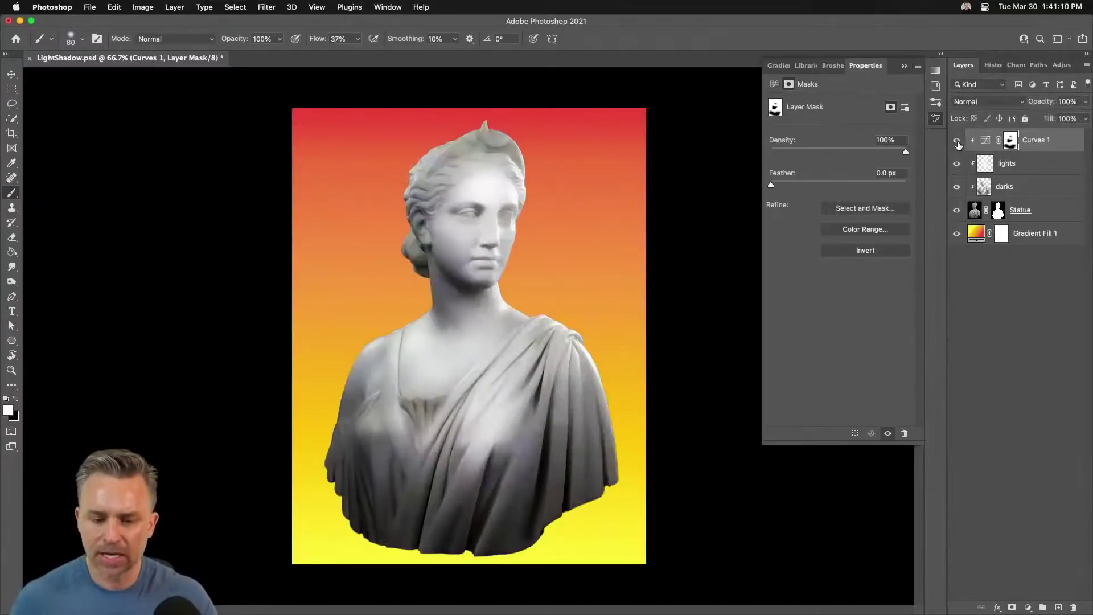
{"action": "left_click", "coordinate": [958, 143]}
{"action": "left_click", "coordinate": [958, 143]}
{"action": "left_click", "coordinate": [958, 143]}
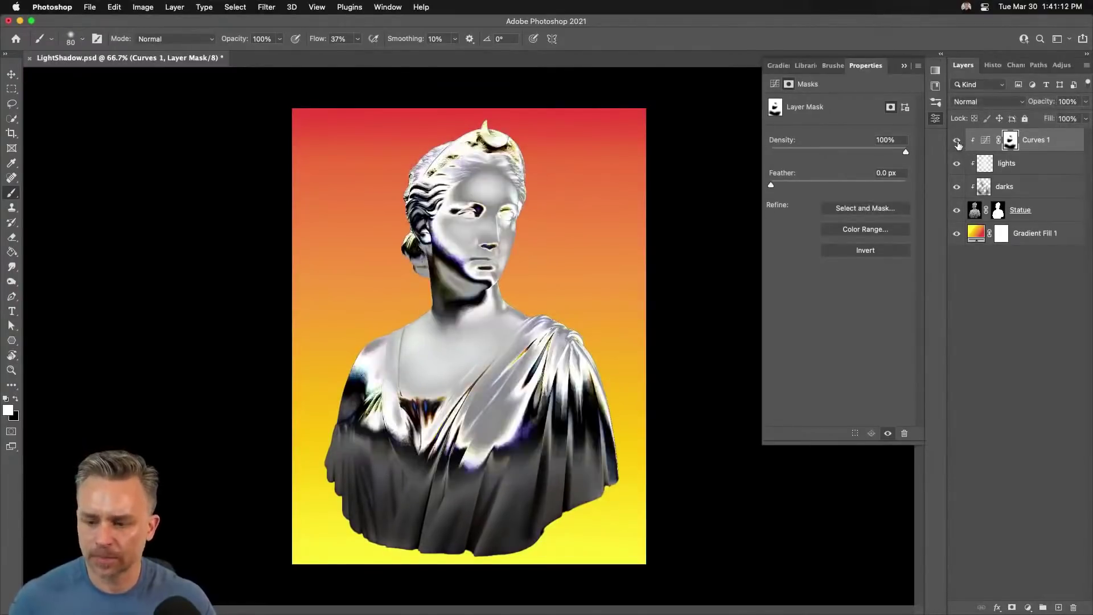
Move the highest interior point of the Curves 1 curve to input 169, output 244.
{"action": "left_click", "coordinate": [987, 140]}
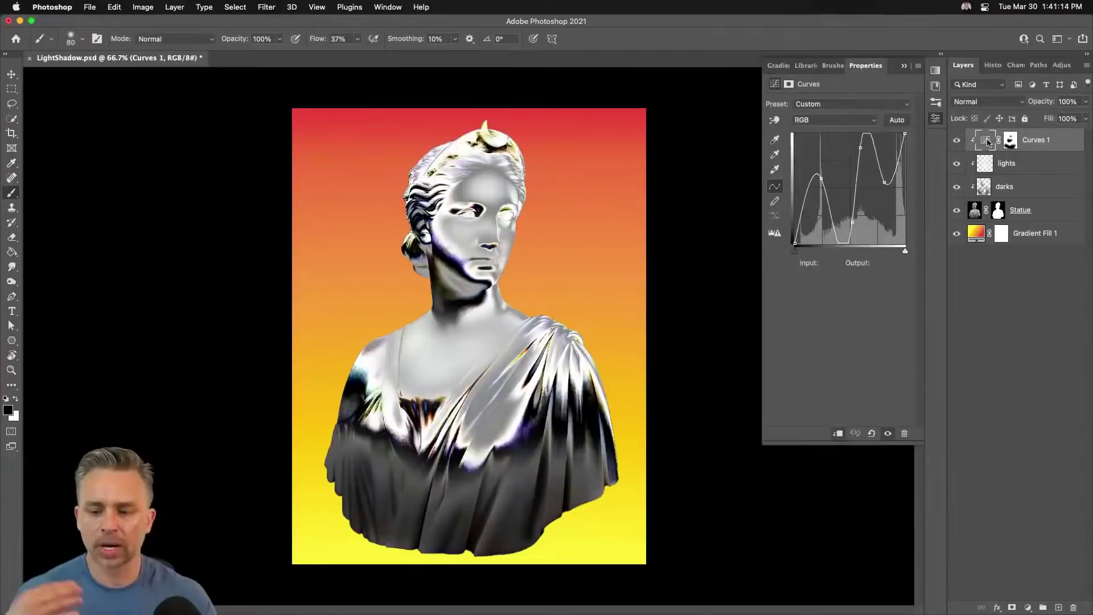
{"action": "mouse_move", "coordinate": [859, 149]}
{"action": "left_mouse_down"}
{"action": "mouse_move", "coordinate": [865, 180]}
{"action": "mouse_move", "coordinate": [869, 138]}
{"action": "left_mouse_up"}
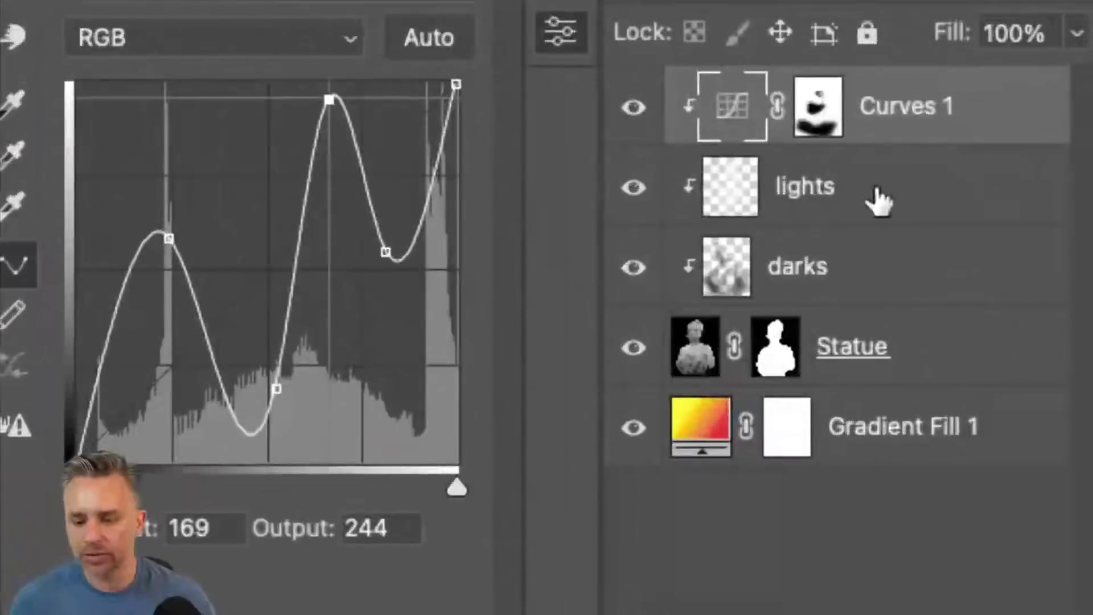
{"action": "left_click", "coordinate": [1025, 165]}
{"action": "left_click", "coordinate": [864, 284]}
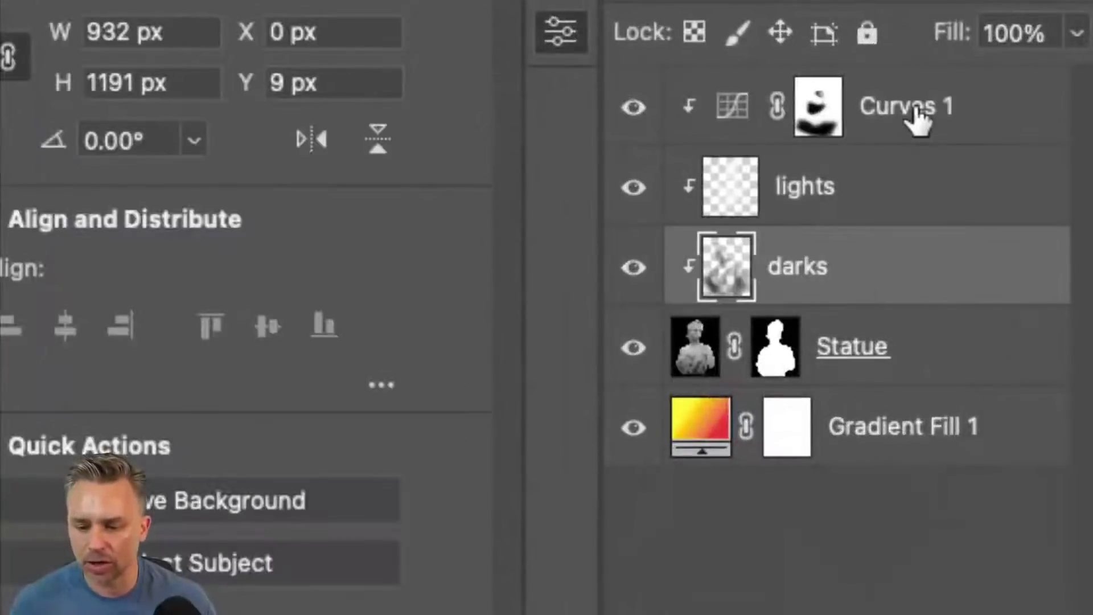
Add a Brightness/Contrast adjustment layer above Curves 1 and clip it to the statue.
{"action": "left_click", "coordinate": [910, 111]}
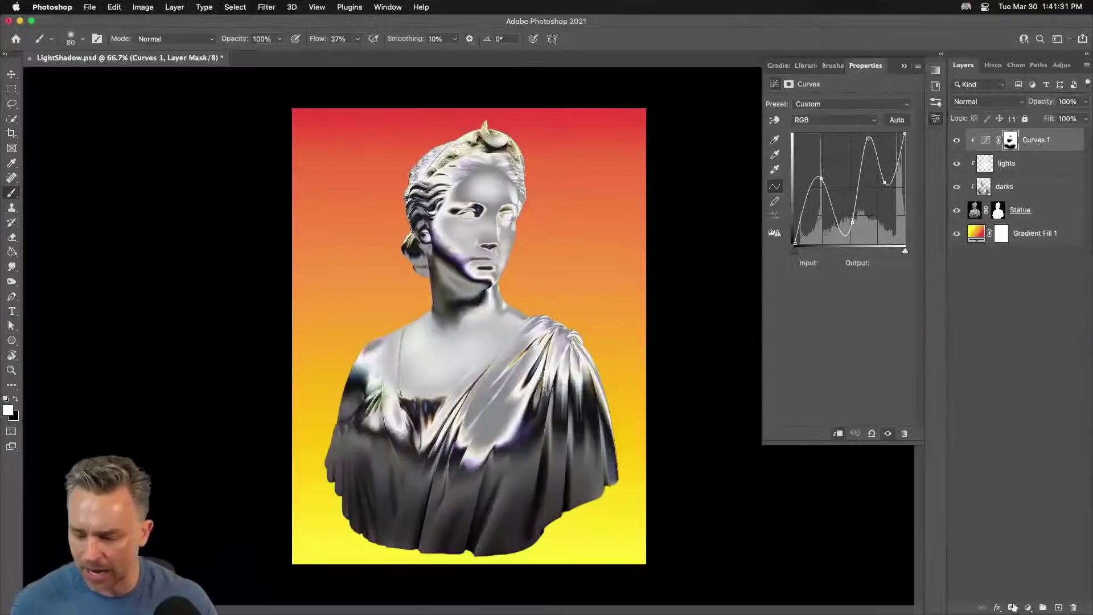
{"action": "left_click", "coordinate": [1028, 607]}
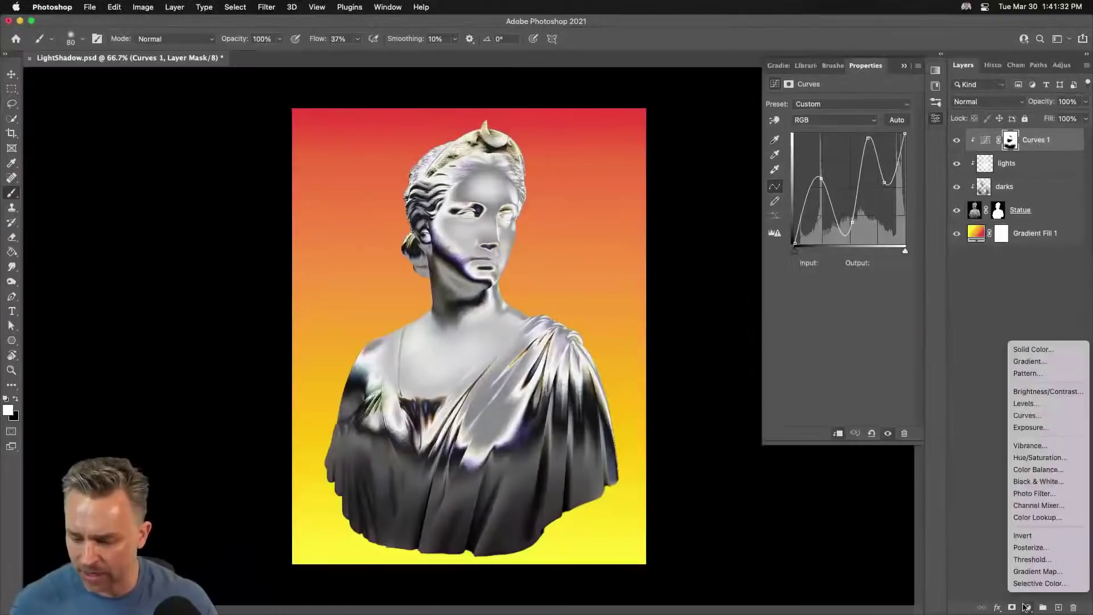
{"action": "left_click", "coordinate": [1051, 392]}
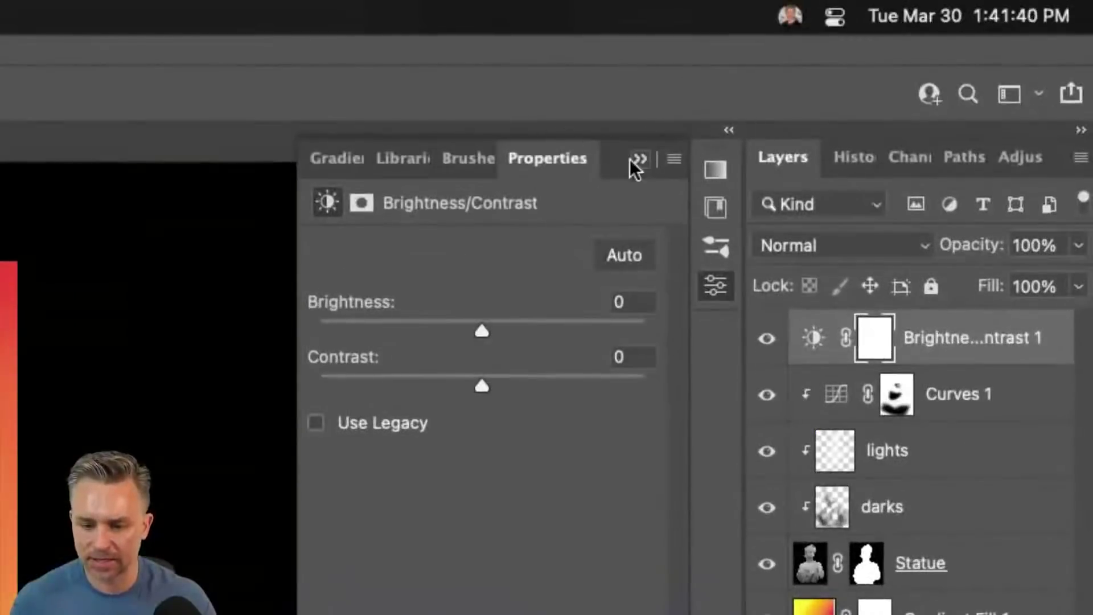
{"action": "left_click", "coordinate": [638, 160]}
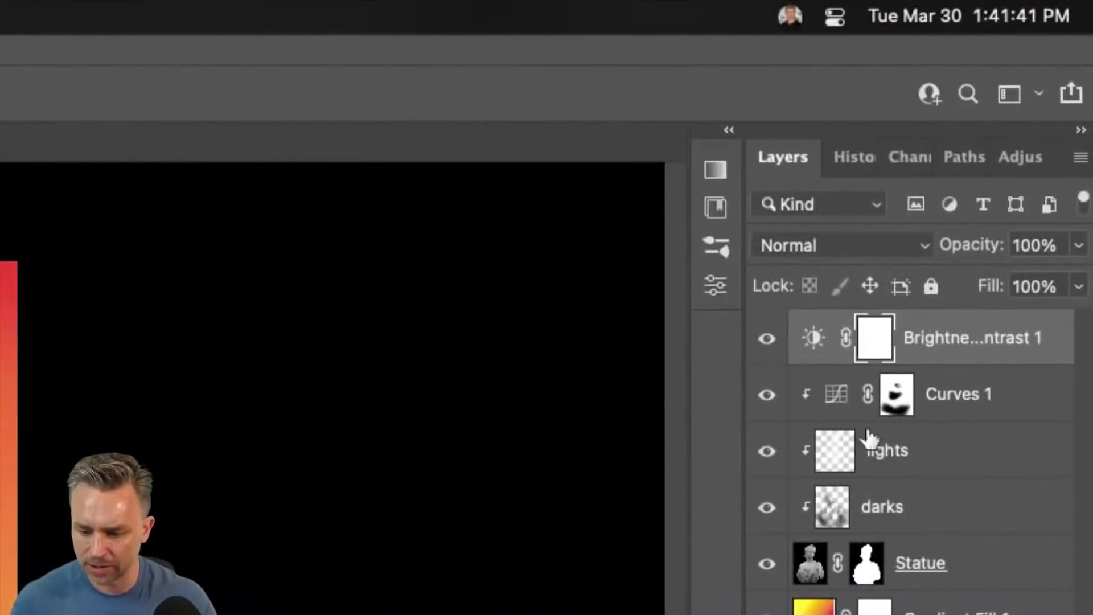
{"action": "left_click", "coordinate": [954, 354], "text": "alt"}
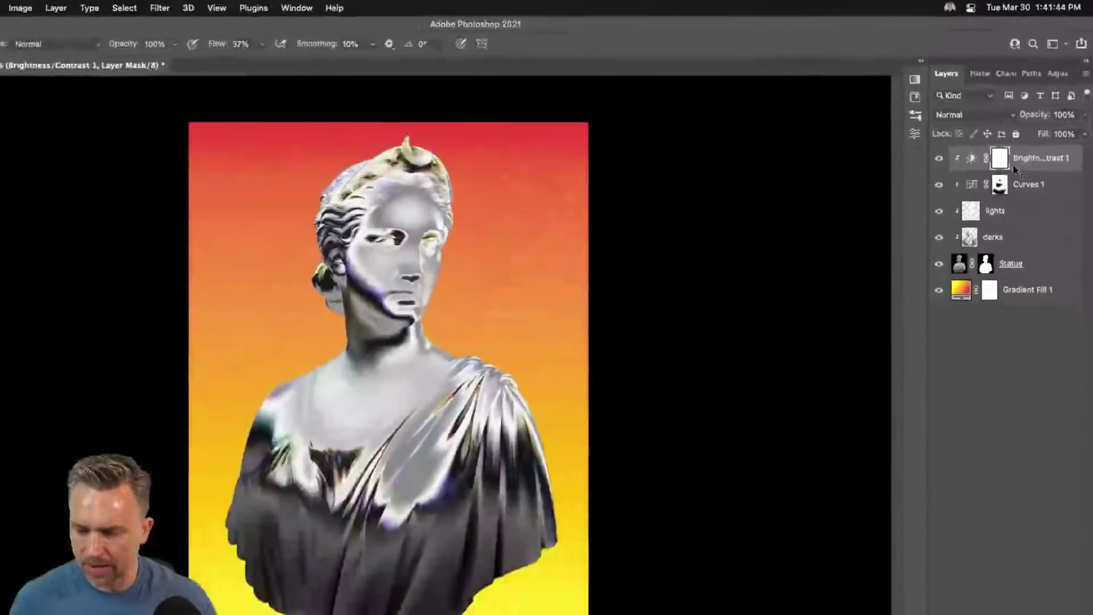
Hide the lights and darks layers.
{"action": "left_click", "coordinate": [938, 237]}
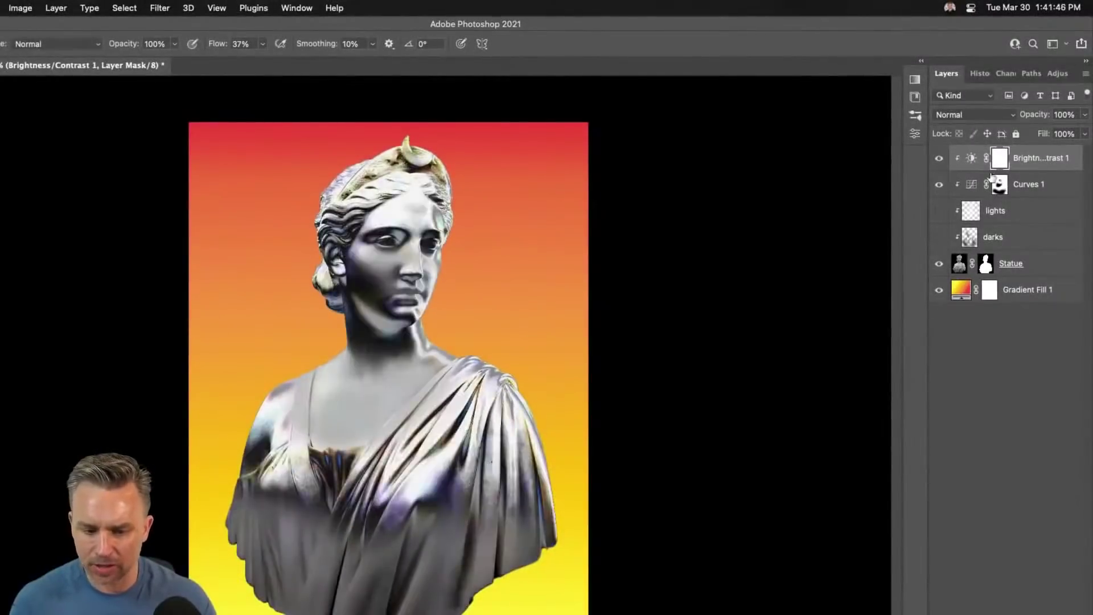
Set the brightness of the Brightness/Contrast 1 adjustment to -150.
{"action": "left_click", "coordinate": [1022, 164]}
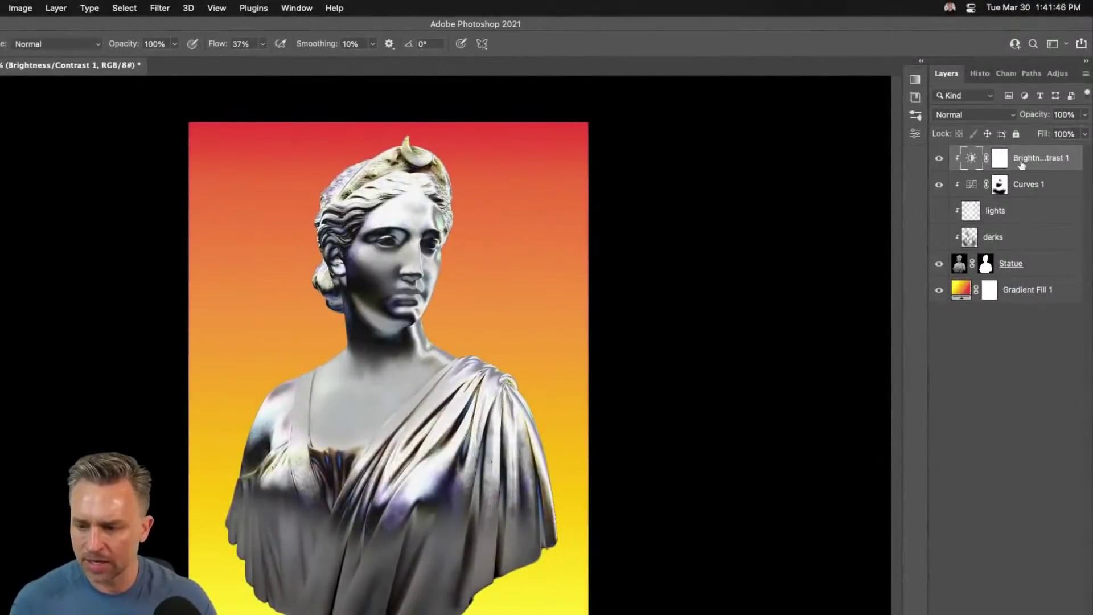
{"action": "left_click", "coordinate": [920, 61]}
{"action": "left_click_drag", "start_coordinate": [831, 154], "coordinate": [736, 147]}
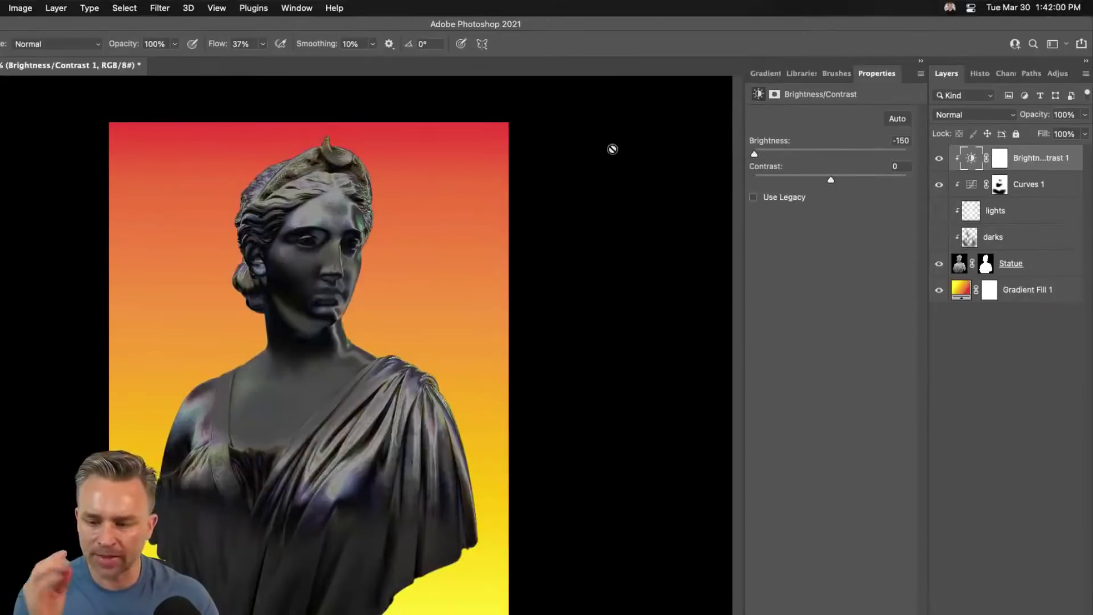
{"action": "left_click_drag", "start_coordinate": [928, 153], "coordinate": [842, 154]}
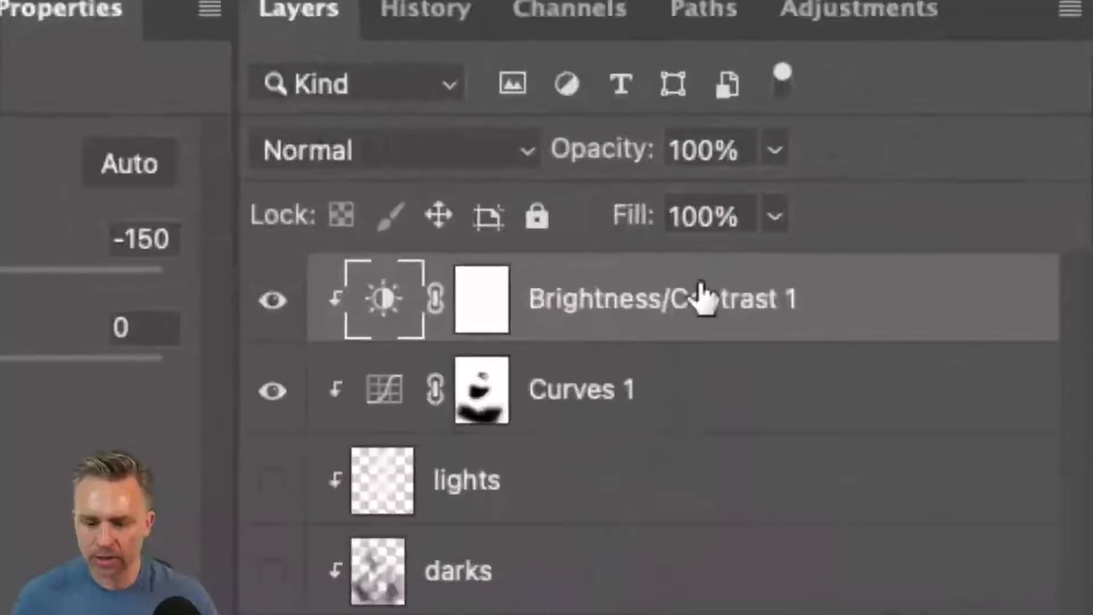
Rename the Brightness/Contrast 1 layer as "Darks (Brights&Contast)".
{"action": "double_click", "coordinate": [971, 158]}
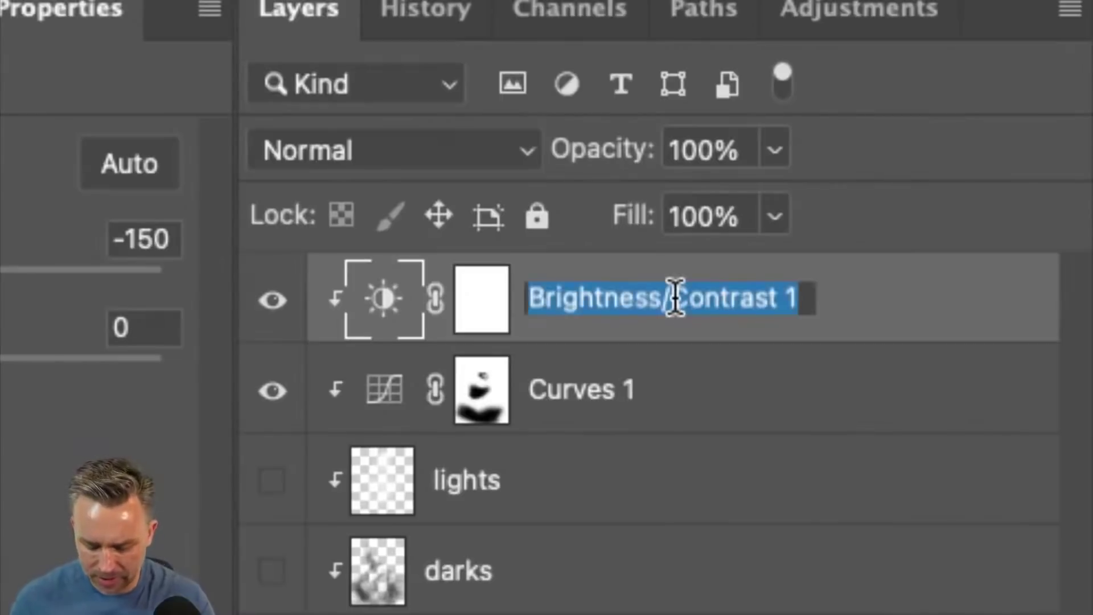
{"action": "type", "text": "Darks ("}
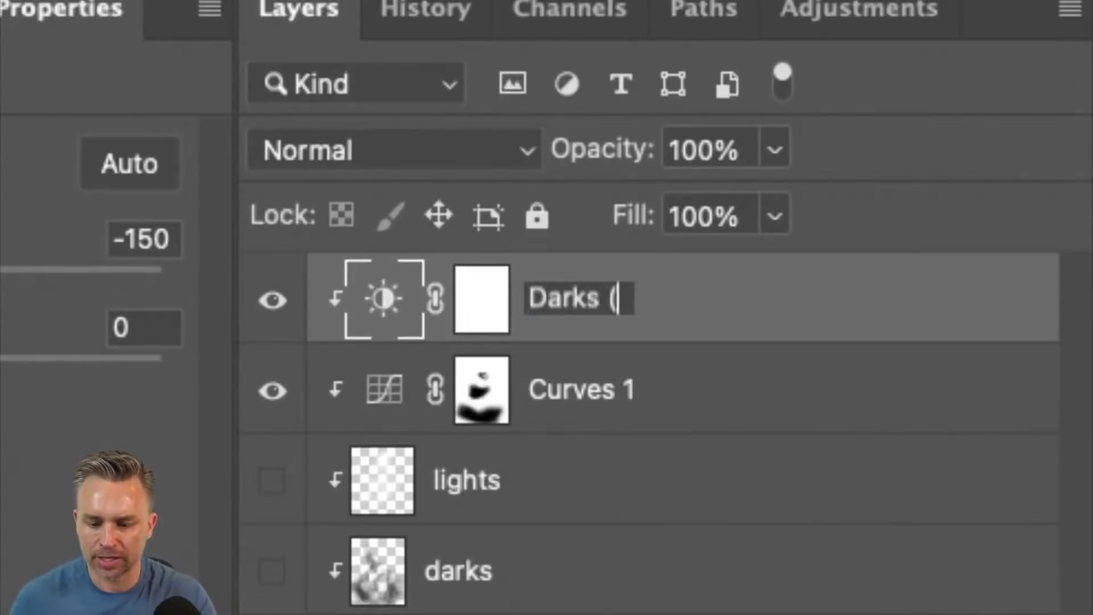
{"action": "type", "text": "Brights/"}
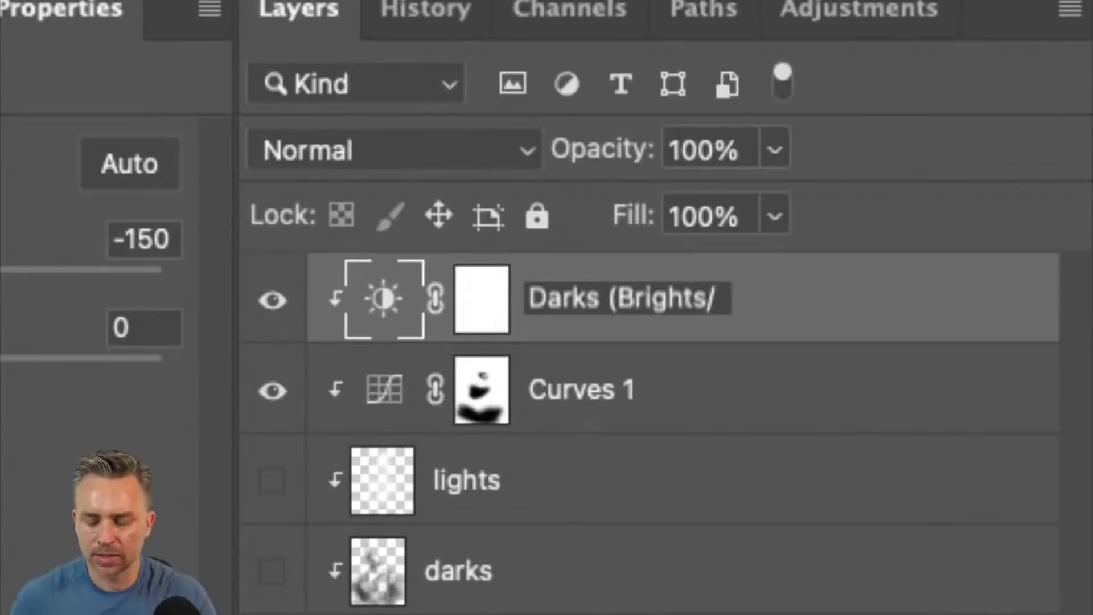
{"action": "key", "text": "BackSpace"}
{"action": "type", "text": "&La"}
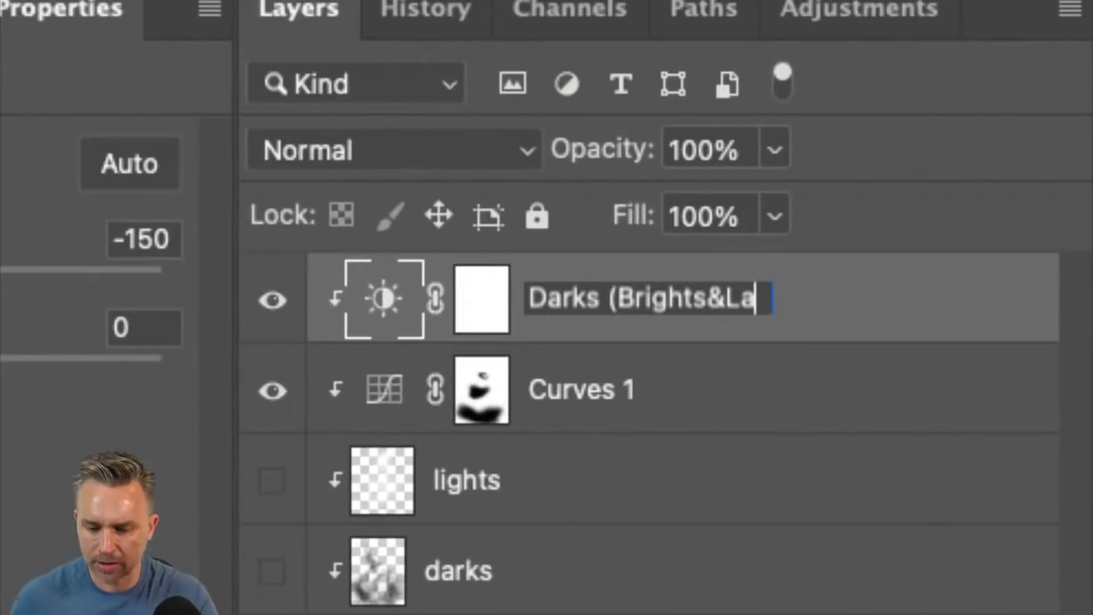
{"action": "key", "text": "BackSpace"}
{"action": "key", "text": "BackSpace"}
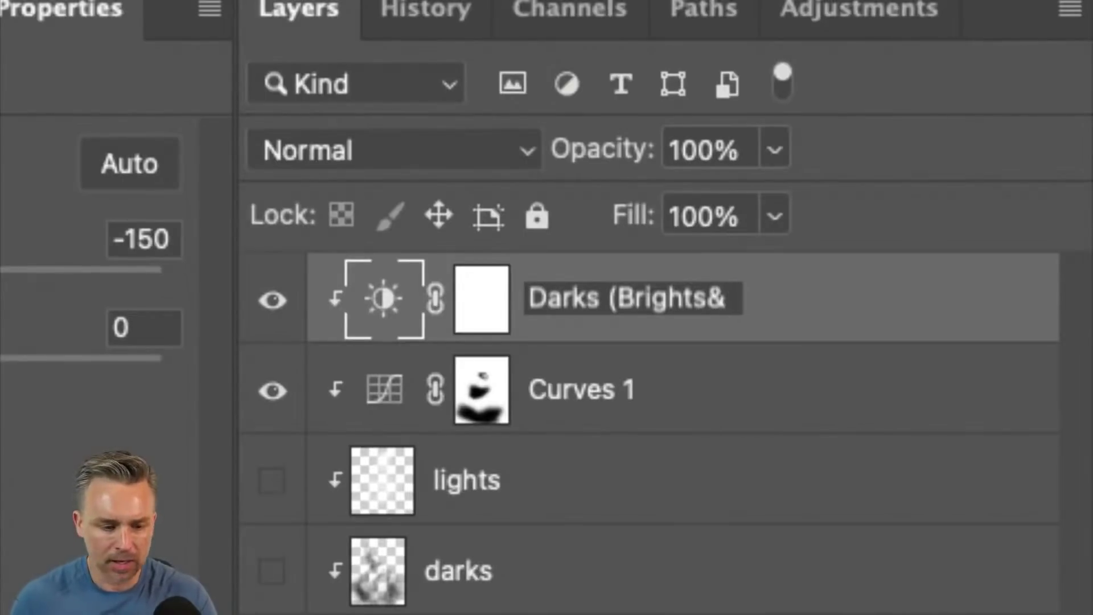
{"action": "type", "text": "Contast)"}
{"action": "key", "text": "Return"}
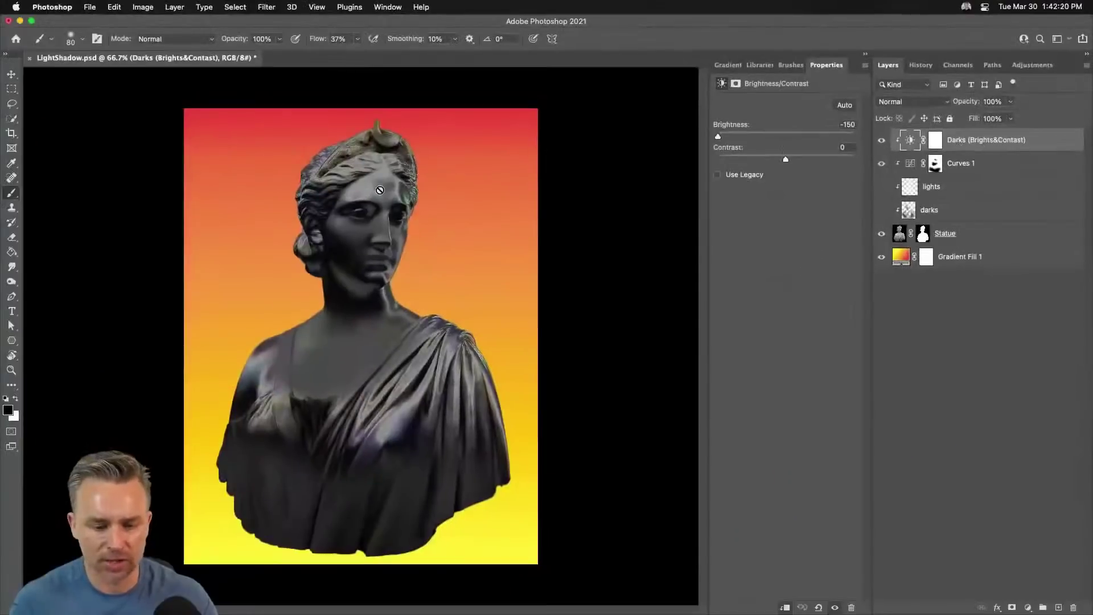
Paint black on the Darks (Brights&Contast) mask over the head, chest and shoulders with a brush of 150 to 200 px.
{"action": "left_click", "coordinate": [936, 142]}
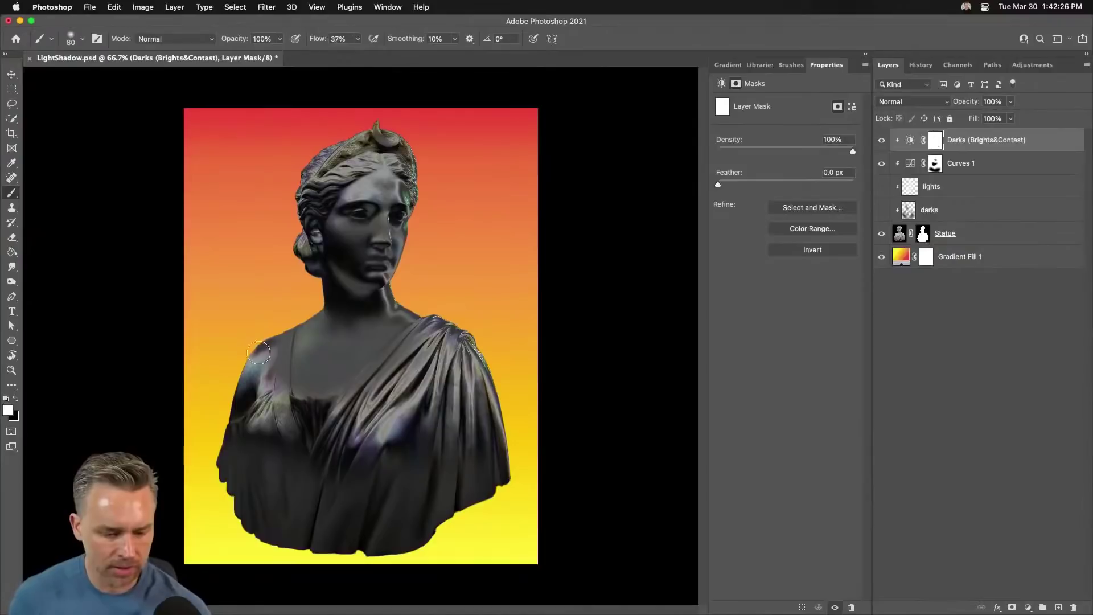
{"action": "key", "text": "bracketright"}
{"action": "key", "text": "bracketright"}
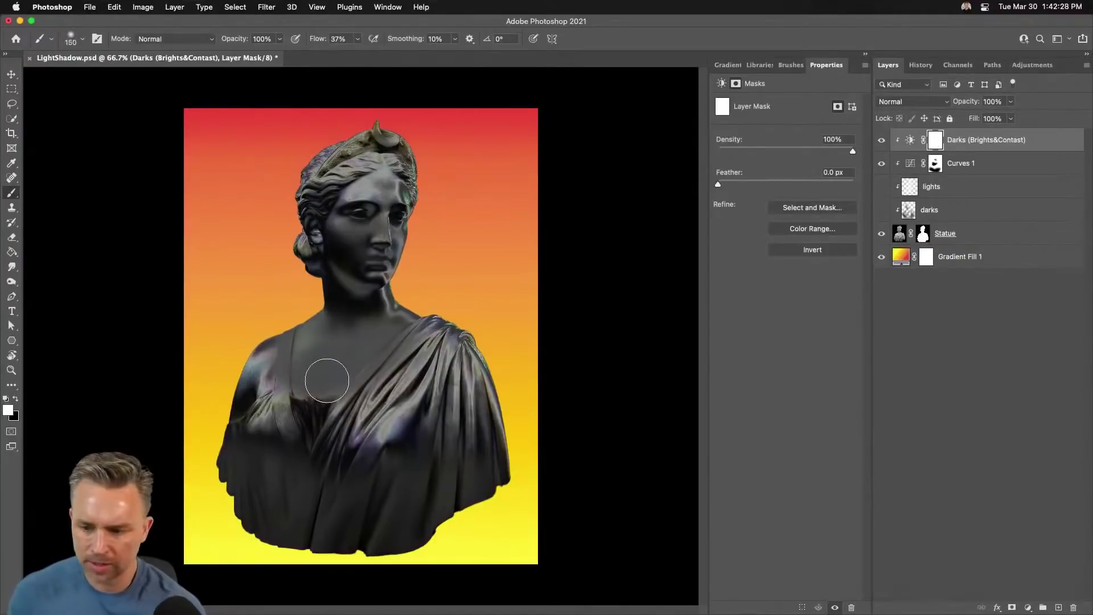
{"action": "left_click", "coordinate": [17, 400]}
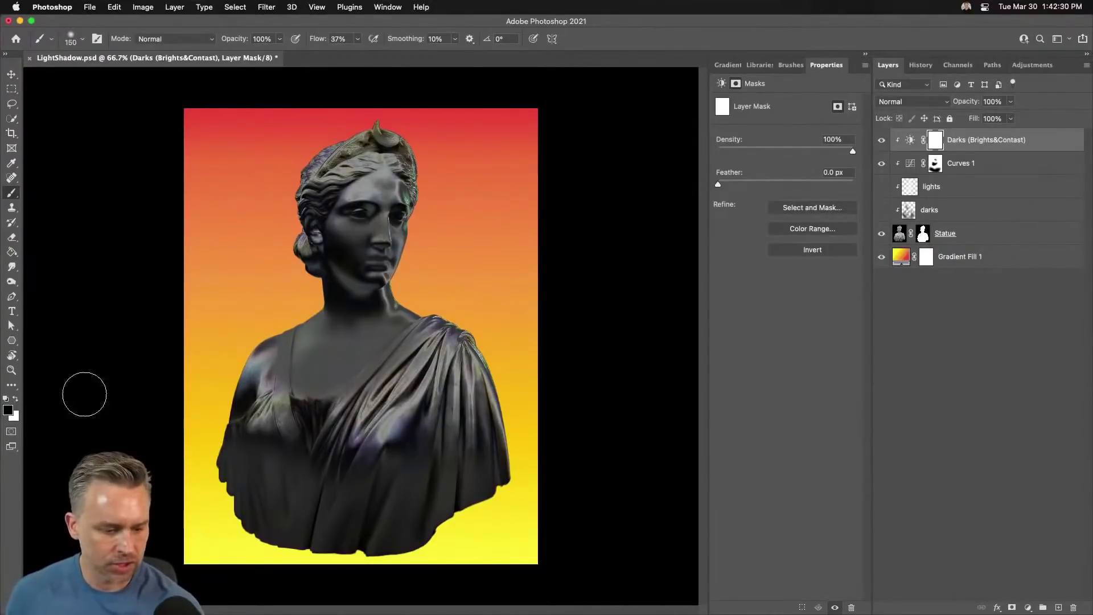
{"action": "mouse_move", "coordinate": [239, 356]}
{"action": "left_mouse_down"}
{"action": "mouse_move", "coordinate": [302, 413]}
{"action": "mouse_move", "coordinate": [310, 396]}
{"action": "mouse_move", "coordinate": [299, 383]}
{"action": "mouse_move", "coordinate": [430, 341]}
{"action": "mouse_move", "coordinate": [427, 368]}
{"action": "mouse_move", "coordinate": [302, 403]}
{"action": "mouse_move", "coordinate": [338, 439]}
{"action": "left_mouse_up"}
{"action": "key", "text": "bracketright"}
{"action": "key", "text": "bracketright"}
{"action": "key", "text": "bracketright"}
{"action": "mouse_move", "coordinate": [355, 263]}
{"action": "left_mouse_down"}
{"action": "mouse_move", "coordinate": [377, 246]}
{"action": "mouse_move", "coordinate": [374, 223]}
{"action": "mouse_move", "coordinate": [407, 188]}
{"action": "mouse_move", "coordinate": [413, 214]}
{"action": "mouse_move", "coordinate": [373, 251]}
{"action": "mouse_move", "coordinate": [384, 313]}
{"action": "mouse_move", "coordinate": [373, 340]}
{"action": "mouse_move", "coordinate": [274, 351]}
{"action": "mouse_move", "coordinate": [344, 435]}
{"action": "mouse_move", "coordinate": [467, 375]}
{"action": "left_mouse_up"}
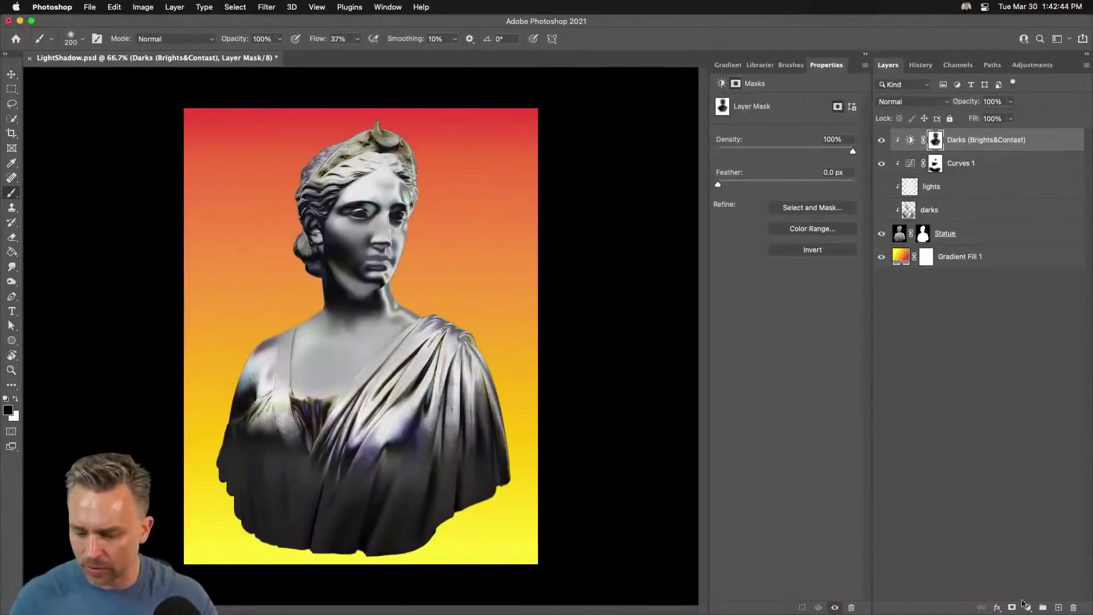
Add a Levels adjustment layer above Darks (Brights&Contast) and clip it to the statue.
{"action": "left_click", "coordinate": [1027, 607]}
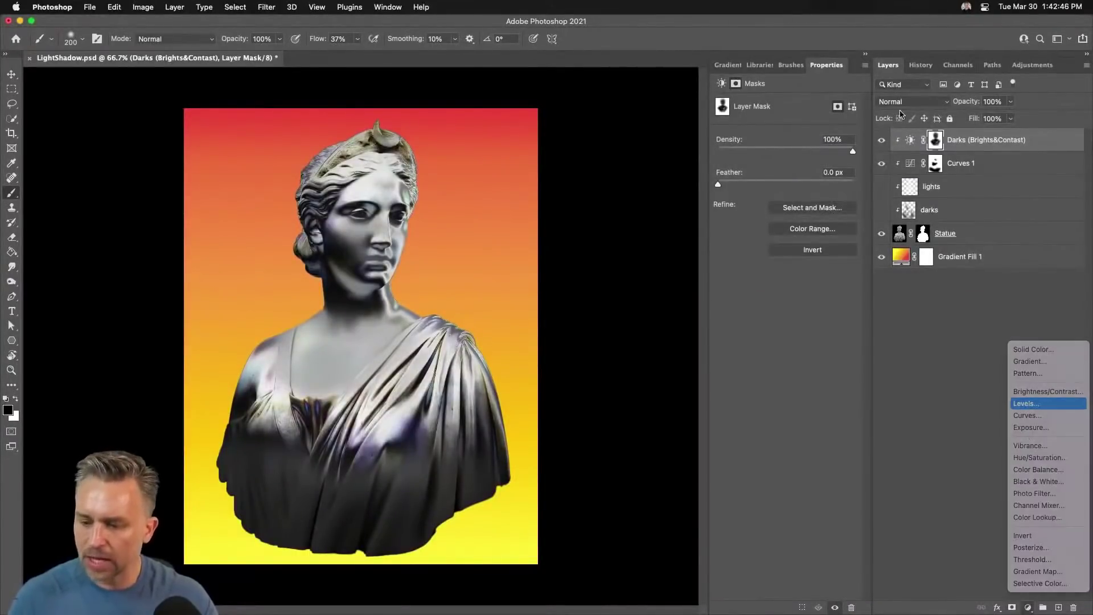
{"action": "left_click", "coordinate": [1024, 403]}
{"action": "key", "text": "super+z"}
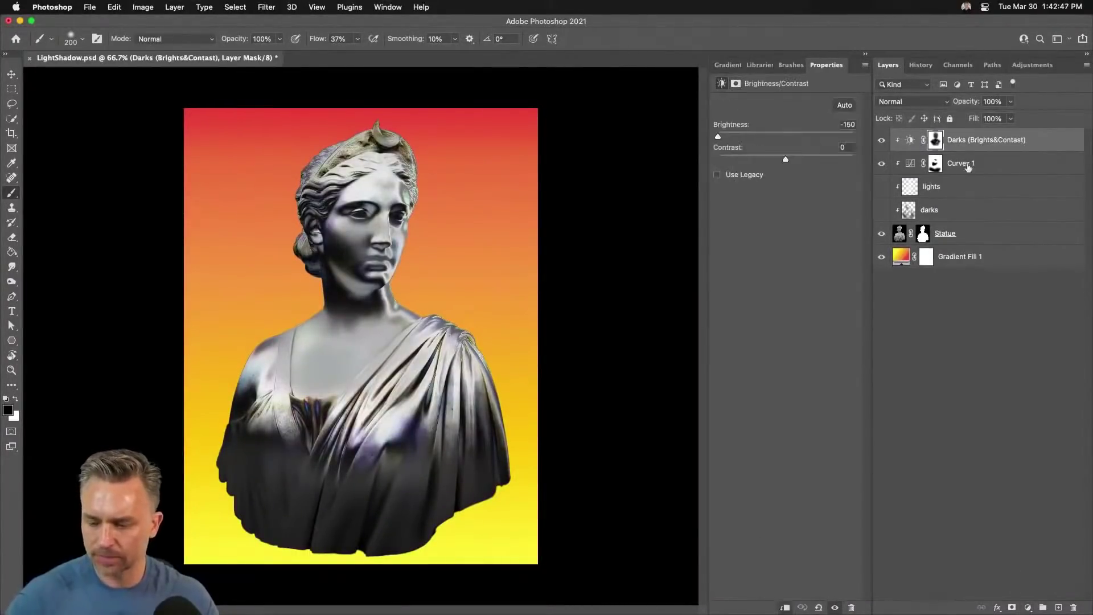
{"action": "left_click", "coordinate": [1028, 608]}
{"action": "left_click", "coordinate": [1042, 403]}
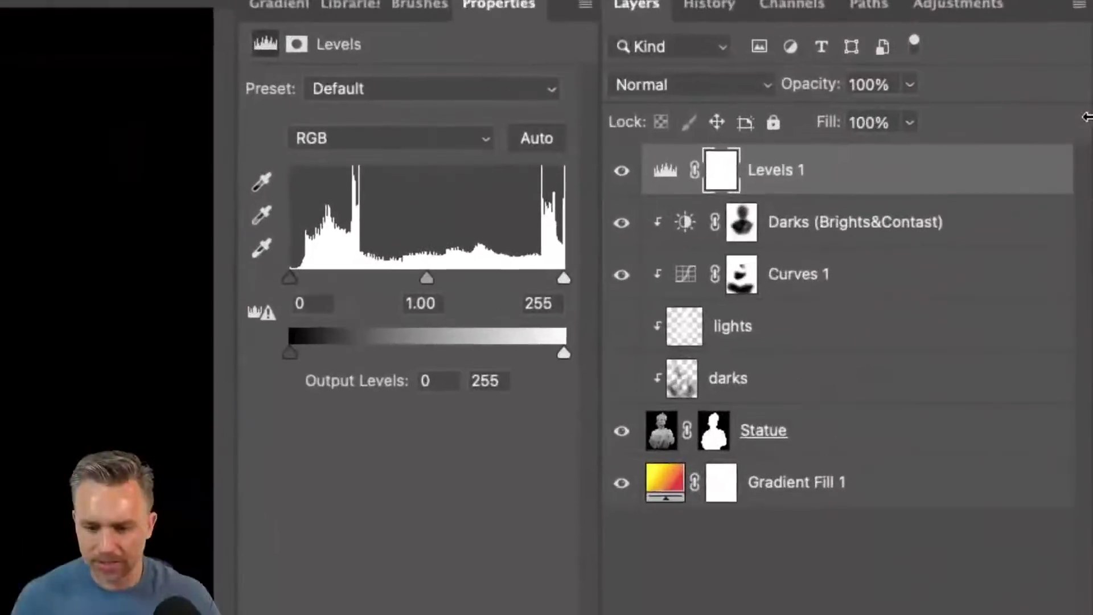
{"action": "left_click", "coordinate": [800, 196], "text": "alt"}
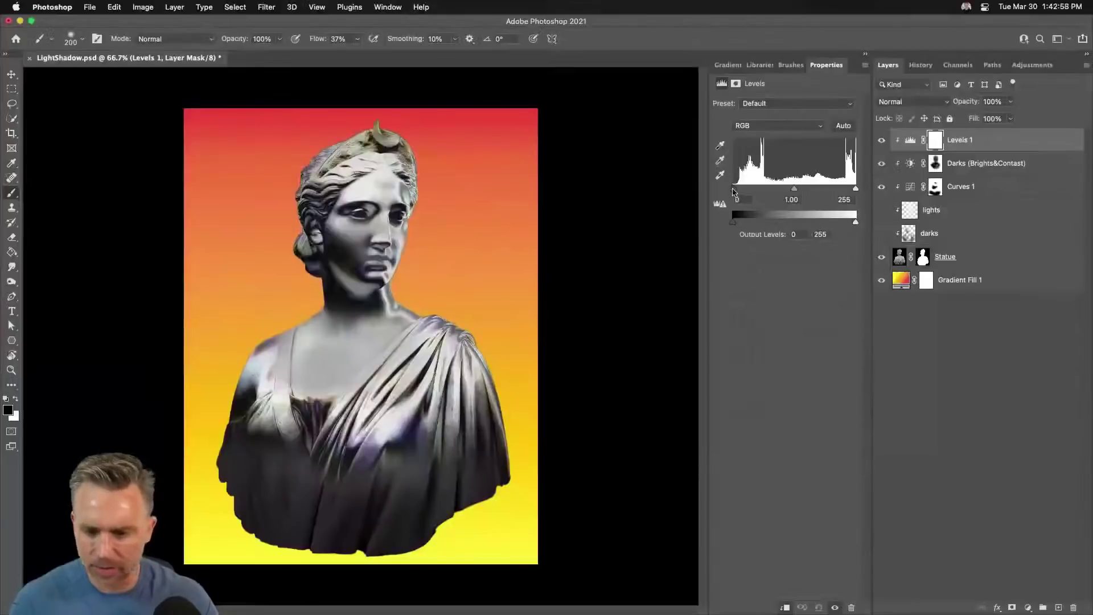
Set the Levels 1 input white point to 181, keeping the black point at 0.
{"action": "left_click_drag", "start_coordinate": [273, 281], "coordinate": [336, 286]}
{"action": "left_click_drag", "start_coordinate": [760, 192], "coordinate": [733, 191]}
{"action": "left_click_drag", "start_coordinate": [857, 192], "coordinate": [820, 190]}
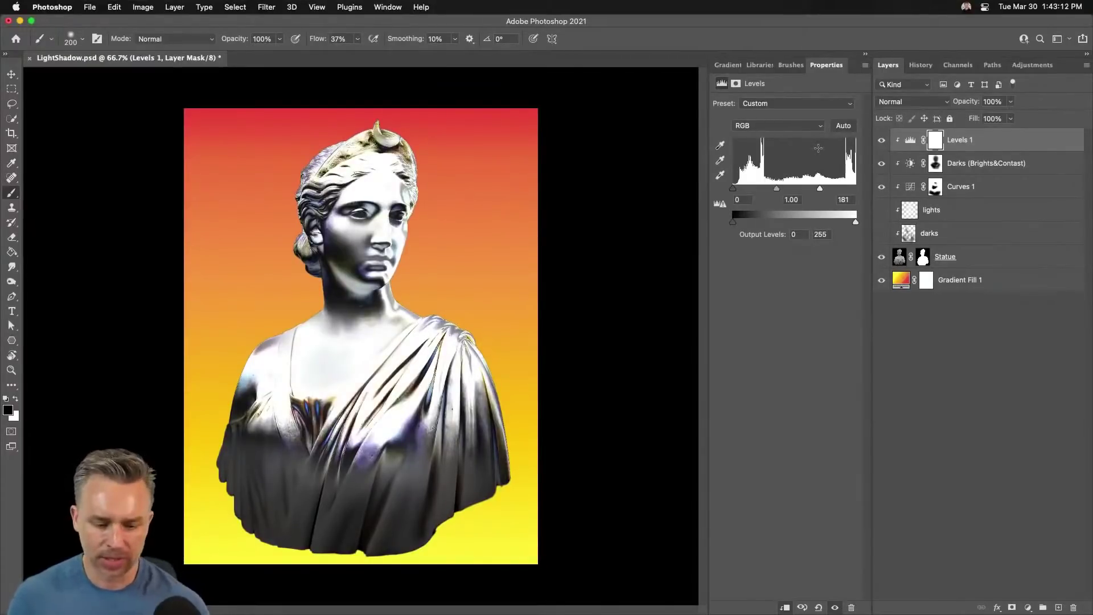
Paint black on the Levels 1 mask over the bare shoulder and the lower drapery, using up to a 250 px brush.
{"action": "key", "text": "bracketleft"}
{"action": "key", "text": "bracketleft"}
{"action": "key", "text": "bracketleft"}
{"action": "mouse_move", "coordinate": [278, 361]}
{"action": "left_mouse_down"}
{"action": "mouse_move", "coordinate": [278, 372]}
{"action": "mouse_move", "coordinate": [259, 342]}
{"action": "mouse_move", "coordinate": [264, 410]}
{"action": "left_mouse_up"}
{"action": "key", "text": "bracketright"}
{"action": "key", "text": "bracketright"}
{"action": "key", "text": "bracketright"}
{"action": "key", "text": "bracketright"}
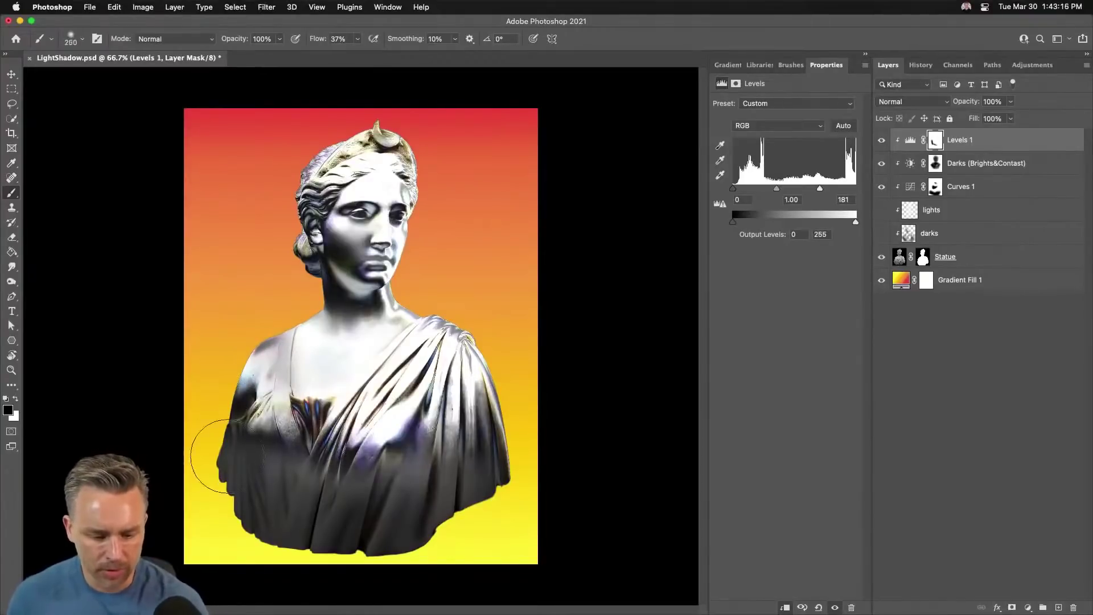
{"action": "mouse_move", "coordinate": [228, 456]}
{"action": "left_mouse_down"}
{"action": "mouse_move", "coordinate": [298, 522]}
{"action": "mouse_move", "coordinate": [278, 439]}
{"action": "left_mouse_up"}
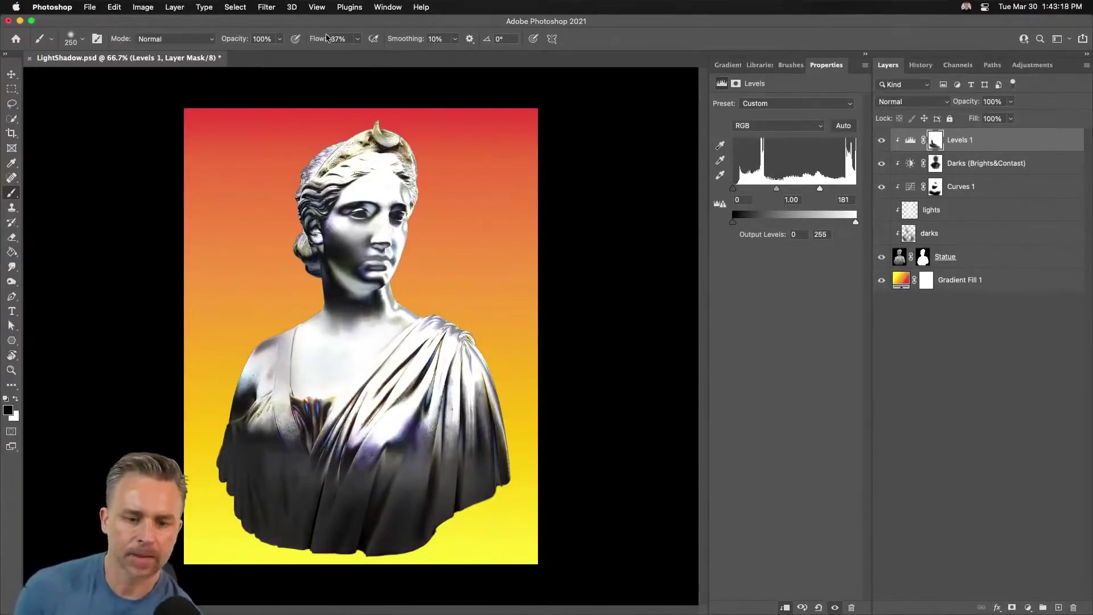
Raise the brush flow to 90% and paint the Levels effect off the draped folds and the hair, finishing with a 100 px brush.
{"action": "left_click_drag", "start_coordinate": [312, 36], "coordinate": [341, 36]}
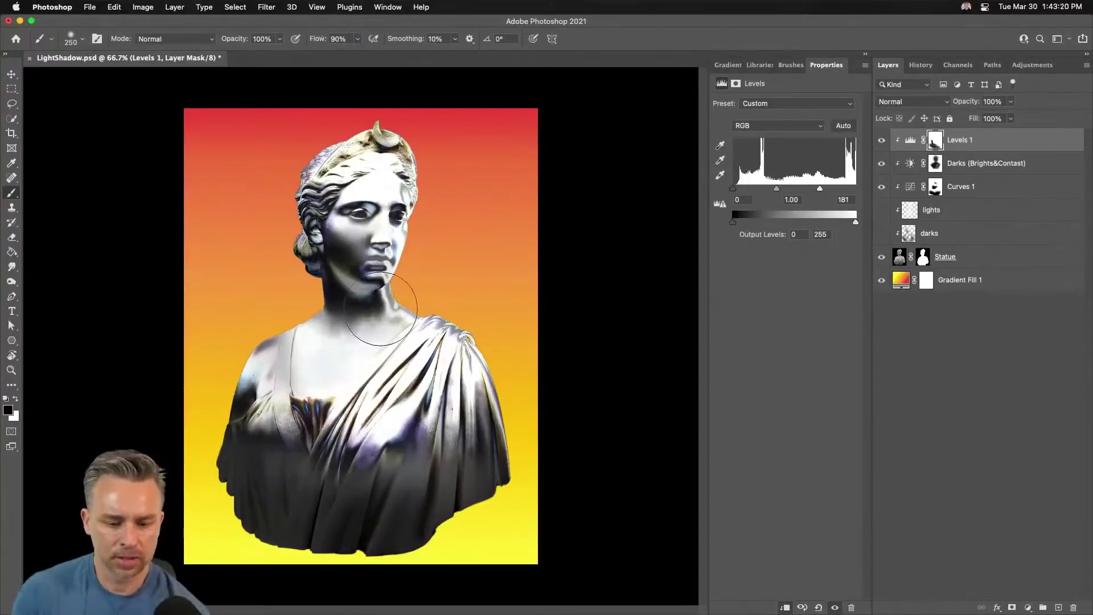
{"action": "mouse_move", "coordinate": [450, 347]}
{"action": "left_mouse_down"}
{"action": "mouse_move", "coordinate": [472, 437]}
{"action": "mouse_move", "coordinate": [333, 477]}
{"action": "mouse_move", "coordinate": [286, 448]}
{"action": "mouse_move", "coordinate": [245, 385]}
{"action": "mouse_move", "coordinate": [400, 455]}
{"action": "mouse_move", "coordinate": [377, 404]}
{"action": "mouse_move", "coordinate": [353, 422]}
{"action": "left_mouse_up"}
{"action": "mouse_move", "coordinate": [308, 183]}
{"action": "left_mouse_down"}
{"action": "mouse_move", "coordinate": [381, 137]}
{"action": "mouse_move", "coordinate": [402, 152]}
{"action": "mouse_move", "coordinate": [343, 137]}
{"action": "mouse_move", "coordinate": [377, 139]}
{"action": "mouse_move", "coordinate": [349, 150]}
{"action": "left_mouse_up"}
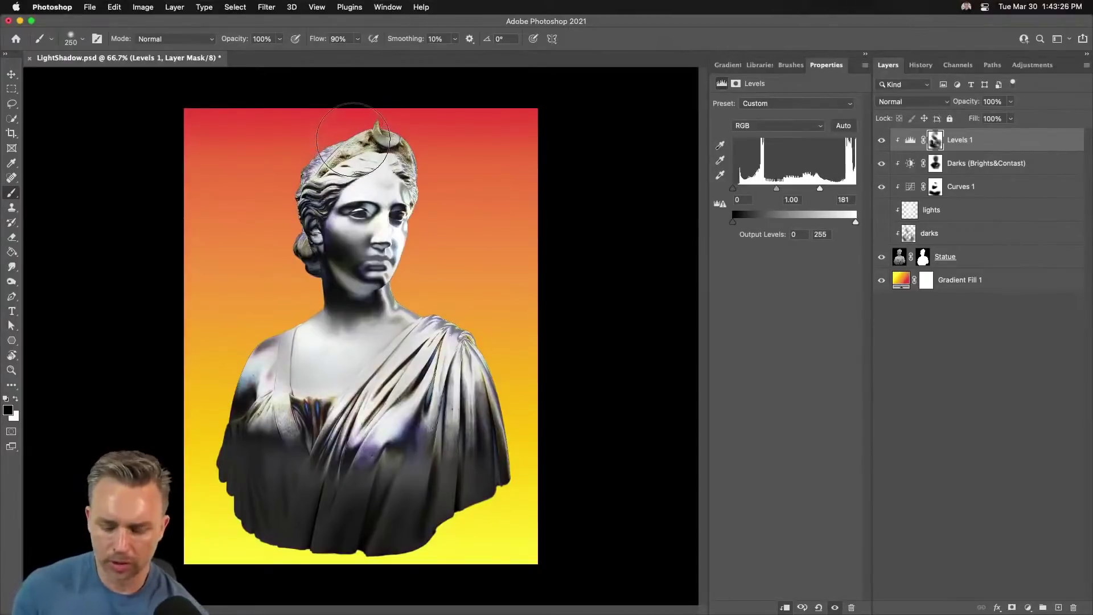
{"action": "key", "text": "bracketleft"}
{"action": "key", "text": "bracketleft"}
{"action": "key", "text": "bracketleft"}
{"action": "key", "text": "bracketleft"}
{"action": "key", "text": "bracketleft"}
{"action": "mouse_move", "coordinate": [364, 149]}
{"action": "left_mouse_down"}
{"action": "mouse_move", "coordinate": [378, 150]}
{"action": "mouse_move", "coordinate": [316, 167]}
{"action": "left_mouse_up"}
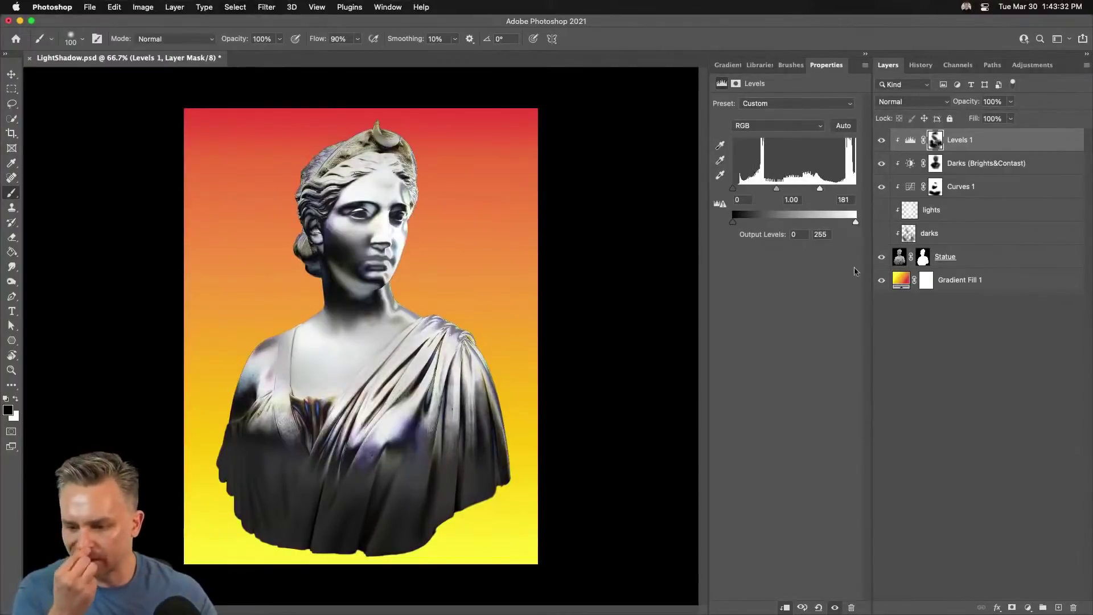
Toggle the visibility of Levels 1, Darks (Brights&Contast) and Curves 1 to compare each adjustment's effect on the statue.
{"action": "left_click", "coordinate": [881, 141]}
{"action": "left_click", "coordinate": [881, 140]}
{"action": "left_click", "coordinate": [881, 141]}
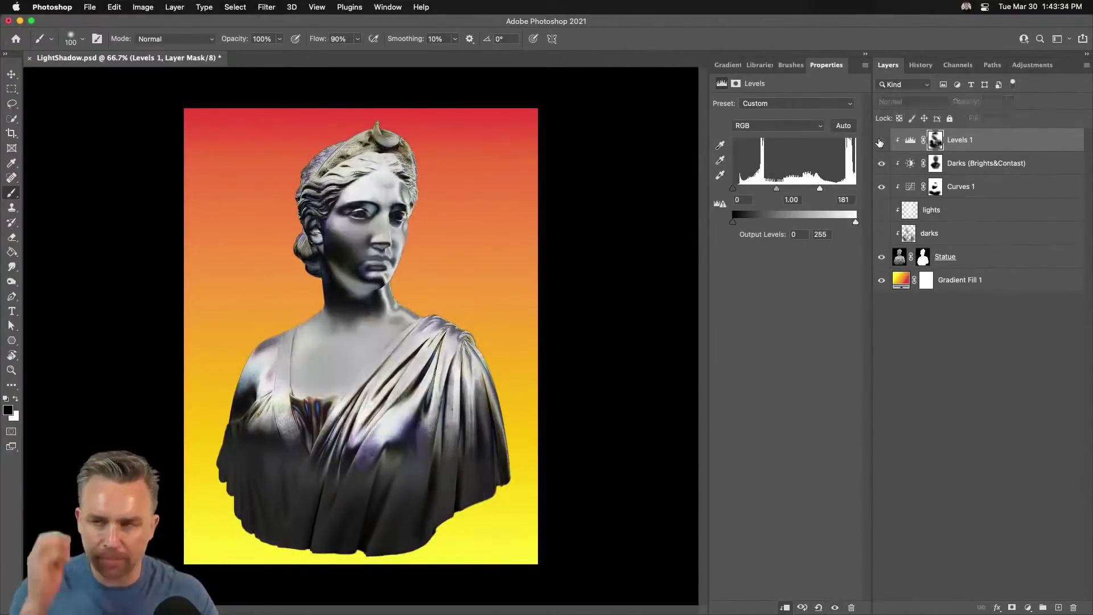
{"action": "left_click", "coordinate": [880, 141]}
{"action": "left_click", "coordinate": [881, 166]}
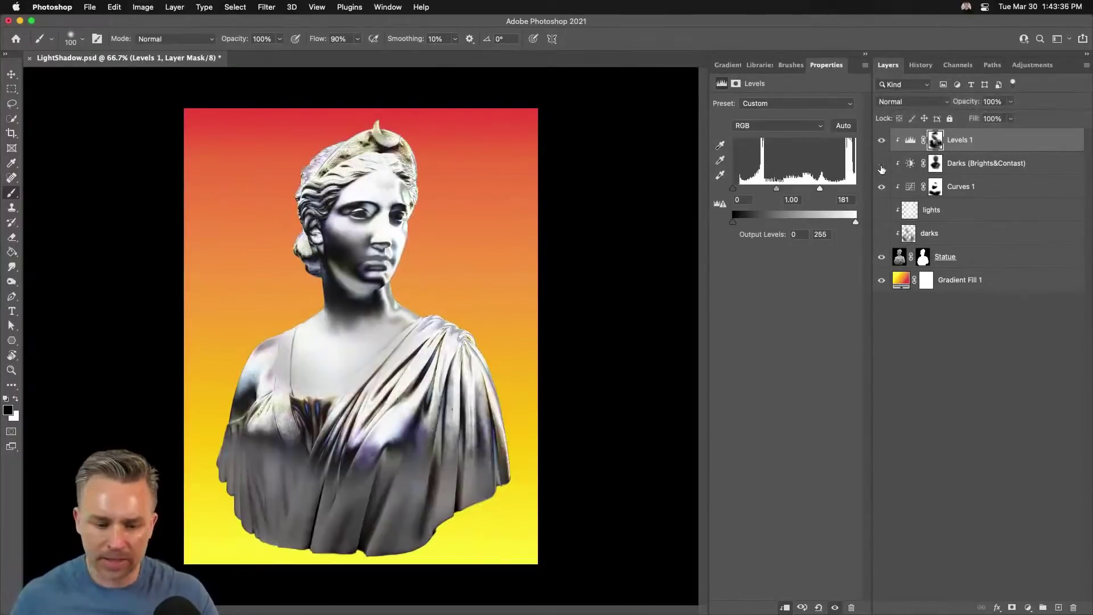
{"action": "left_click", "coordinate": [881, 166]}
{"action": "left_click", "coordinate": [881, 187]}
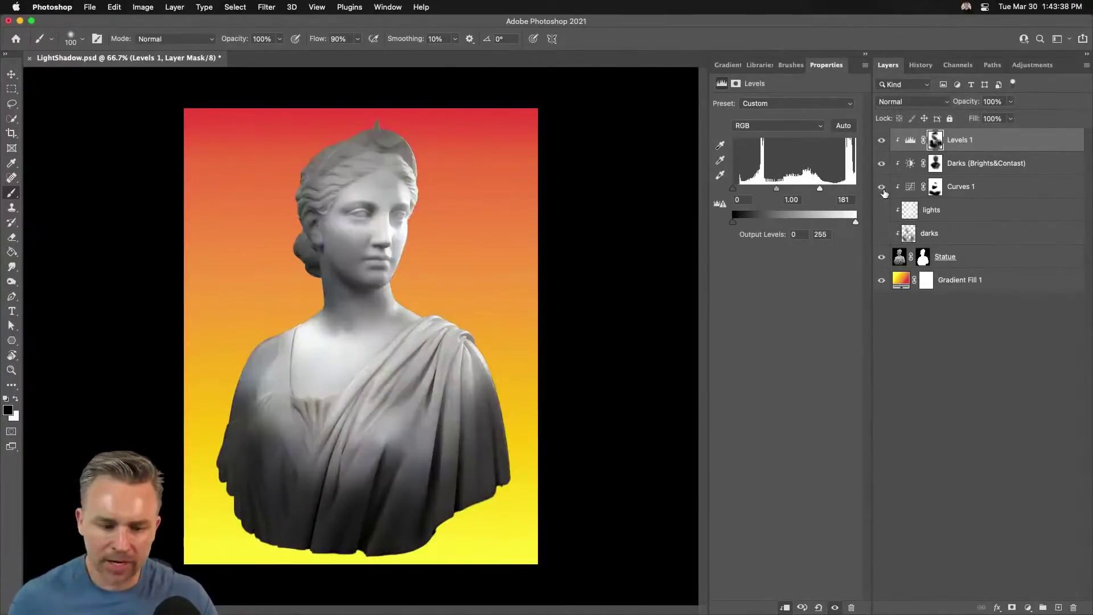
Show the lights and darks layers briefly to check their effect beneath the adjustments, and hide them again.
{"action": "left_click", "coordinate": [977, 188]}
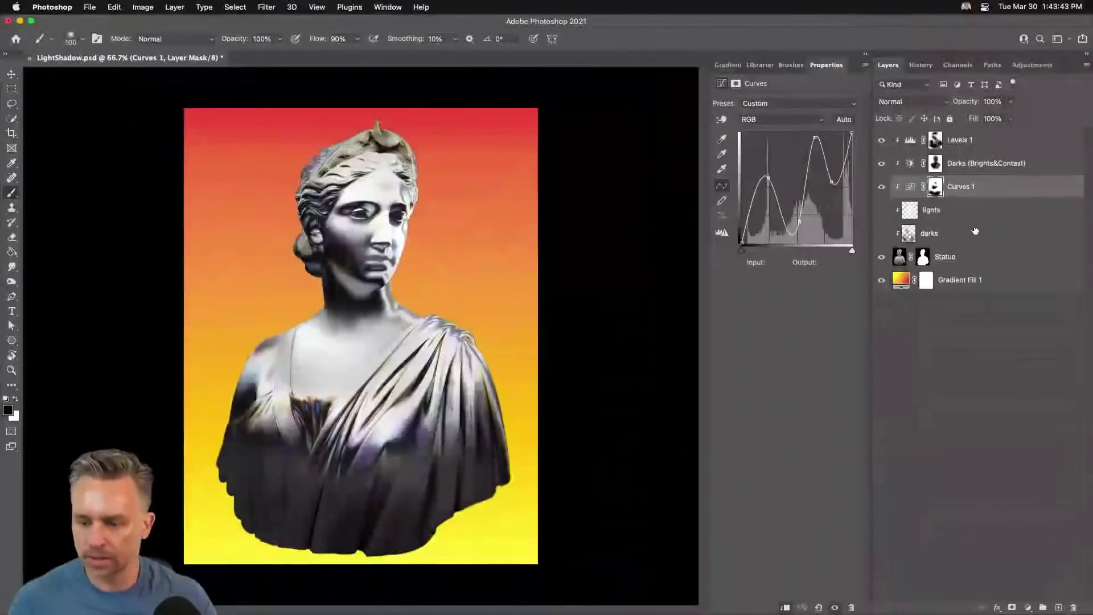
{"action": "left_click", "coordinate": [898, 211]}
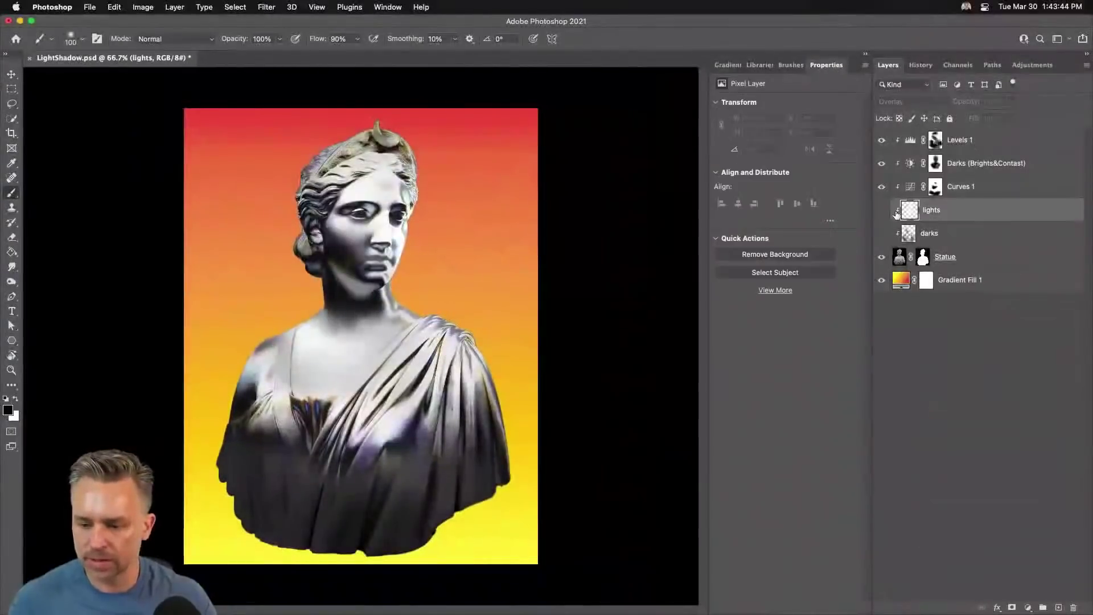
{"action": "left_click", "coordinate": [882, 210]}
{"action": "left_click", "coordinate": [881, 234]}
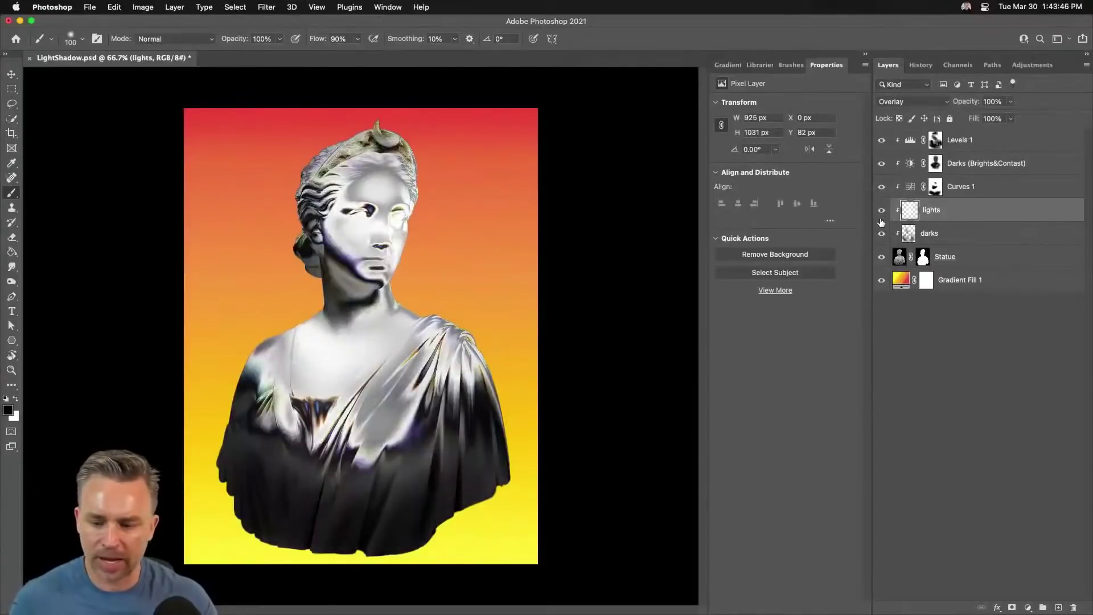
{"action": "left_click", "coordinate": [881, 211]}
{"action": "left_click", "coordinate": [882, 234]}
{"action": "left_click", "coordinate": [993, 192]}
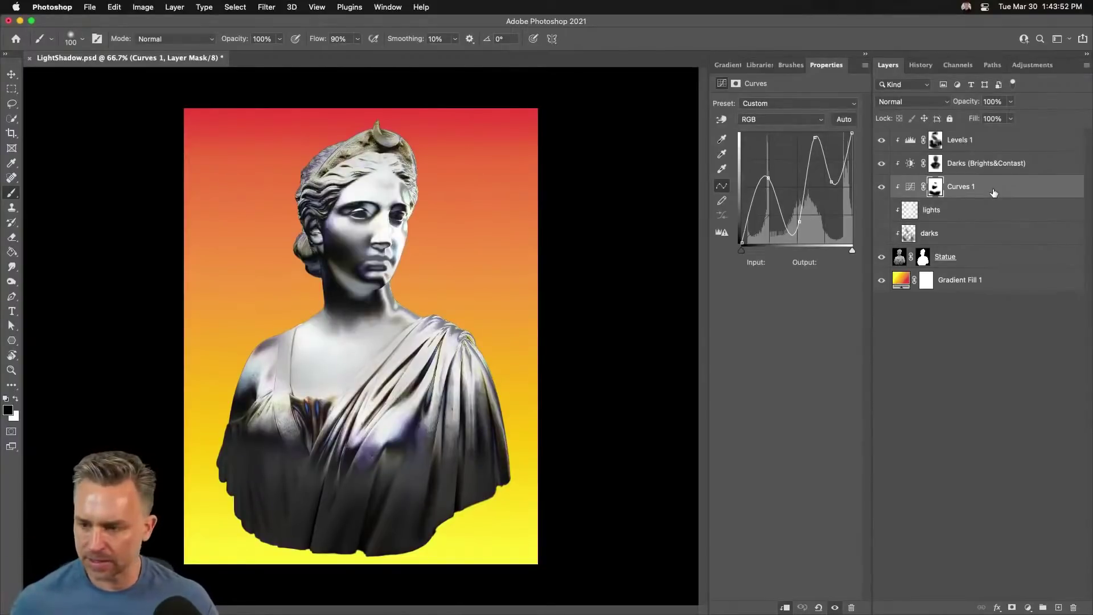
{"action": "scroll", "coordinate": [460, 4], "scroll_direction": "down", "scroll_amount": 3}
{"action": "scroll", "coordinate": [457, 4], "scroll_direction": "up", "scroll_amount": 3}
{"action": "scroll", "coordinate": [455, 4], "scroll_direction": "down", "scroll_amount": 3}
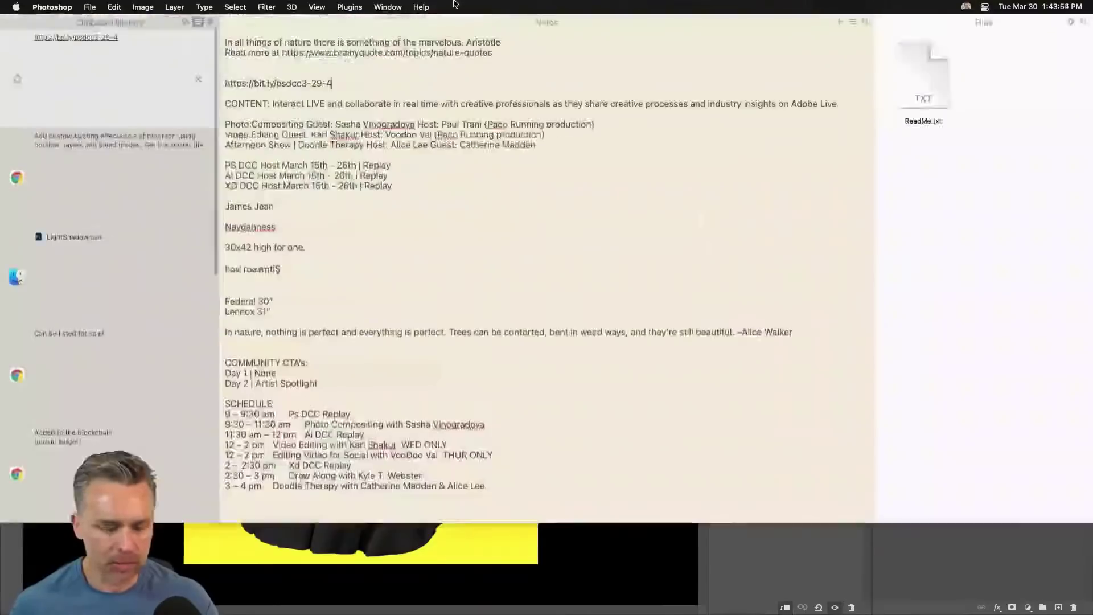
{"action": "scroll", "coordinate": [455, 4], "scroll_direction": "up", "scroll_amount": 3}
{"action": "key", "text": "super+2"}
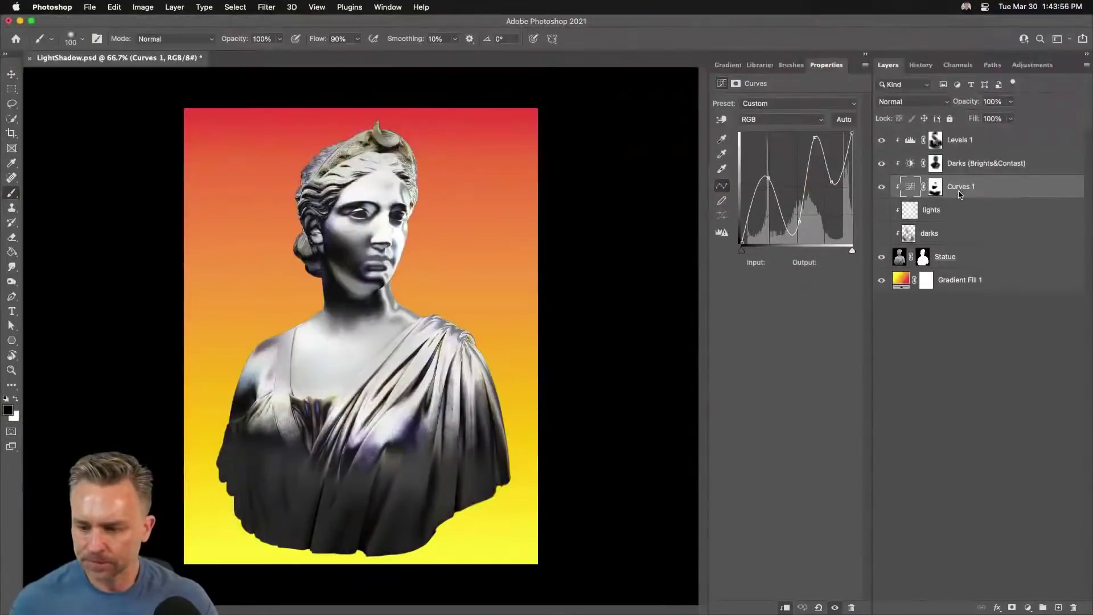
Add a new empty layer above Levels 1.
{"action": "left_click", "coordinate": [1006, 137]}
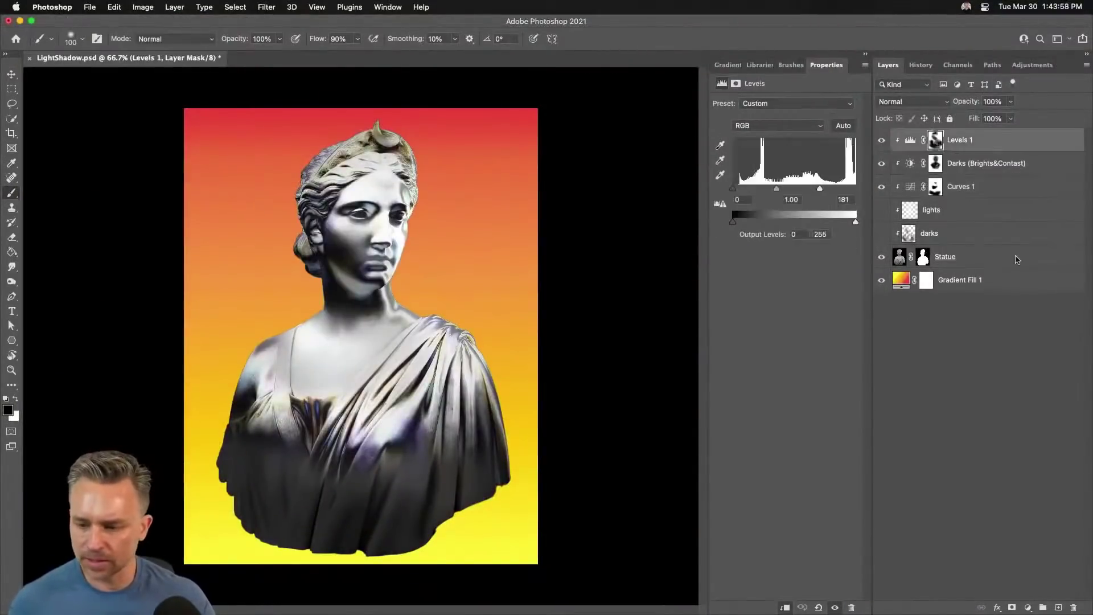
{"action": "left_click", "coordinate": [1059, 607]}
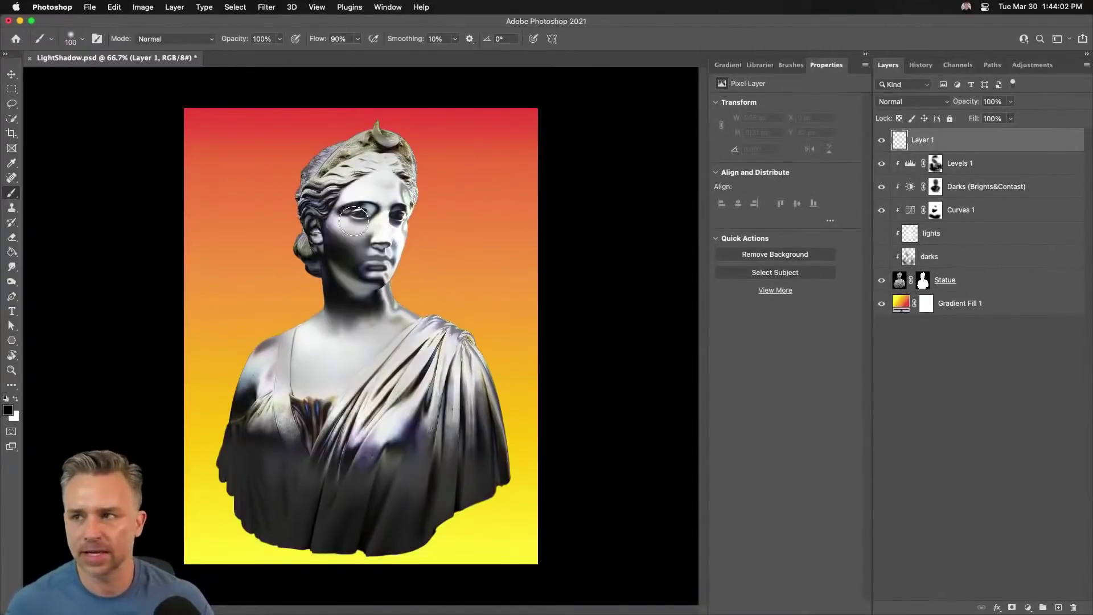
{"action": "key", "text": "super+equal"}
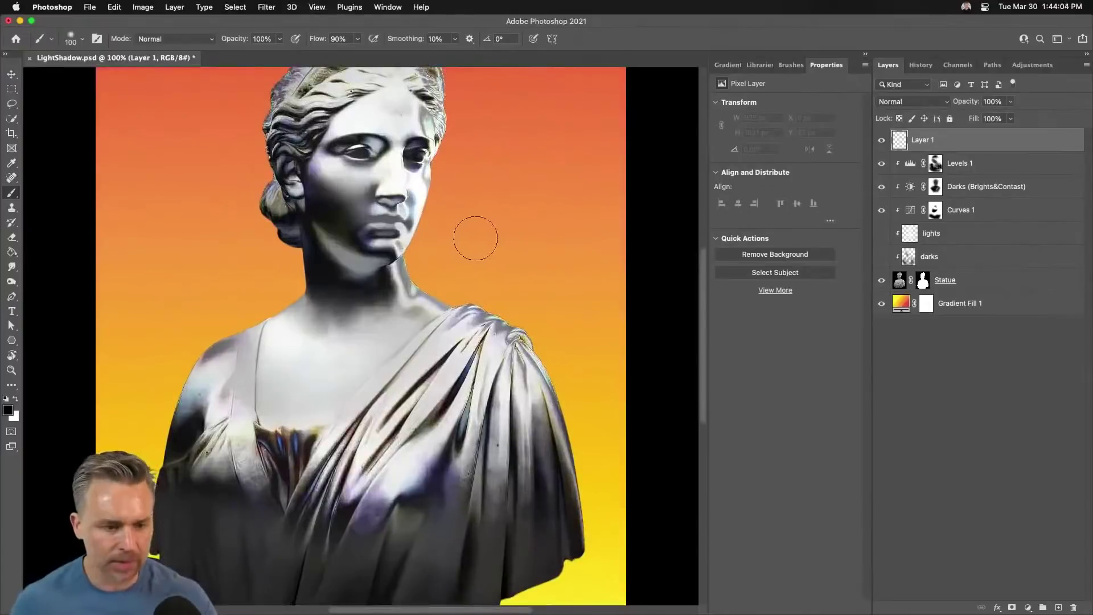
Switch the brush to the Hard Round preset and make white the foreground colour.
{"action": "left_click", "coordinate": [82, 40]}
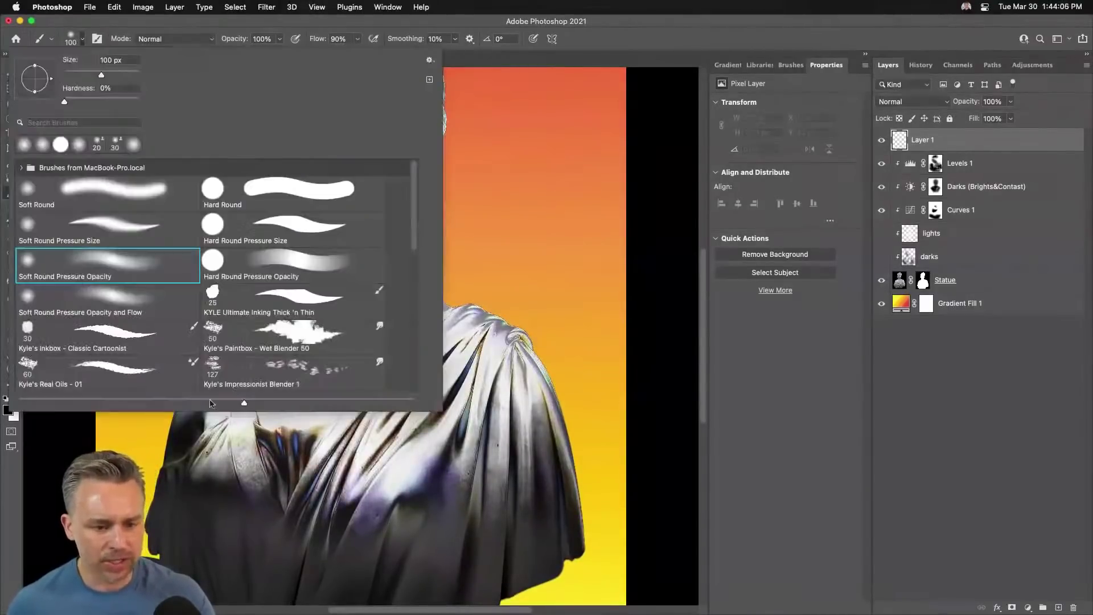
{"action": "left_click", "coordinate": [85, 272]}
{"action": "left_click", "coordinate": [57, 196]}
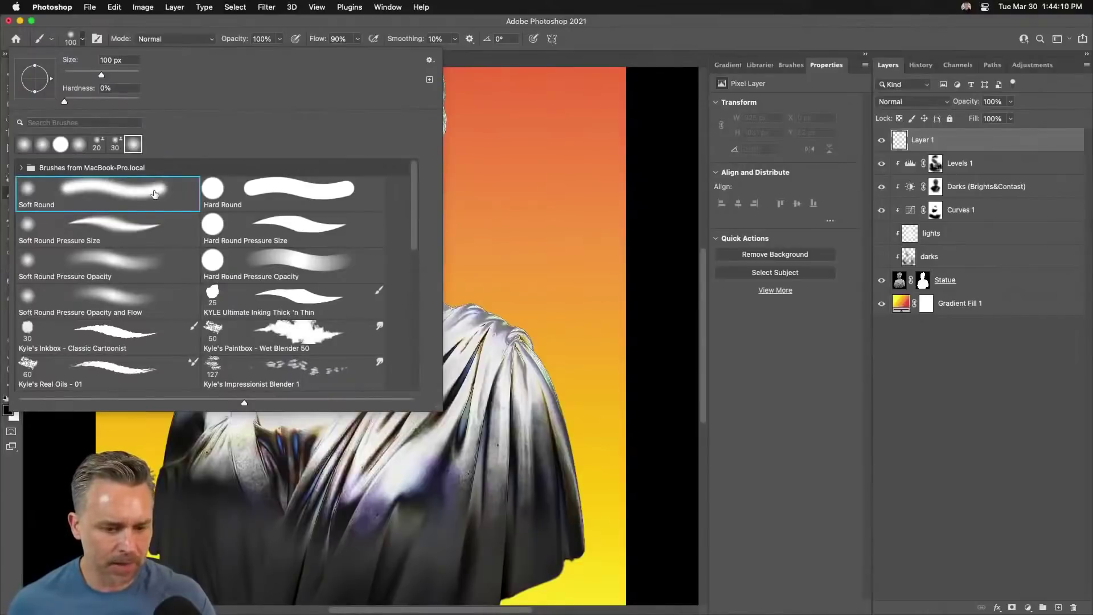
{"action": "left_click", "coordinate": [283, 187]}
{"action": "key", "text": "Return"}
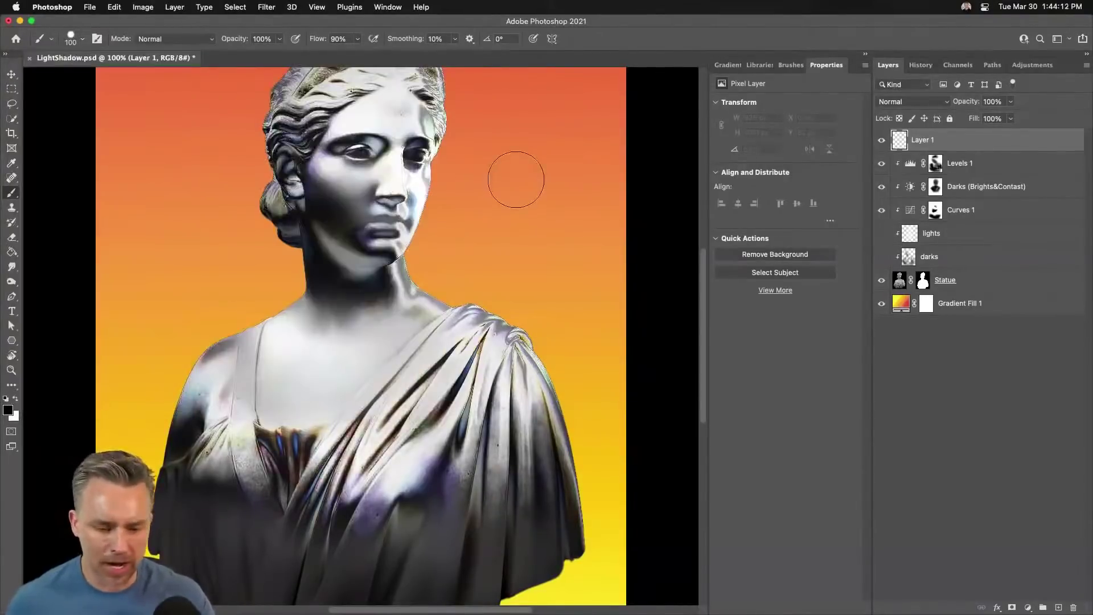
{"action": "left_click", "coordinate": [18, 401]}
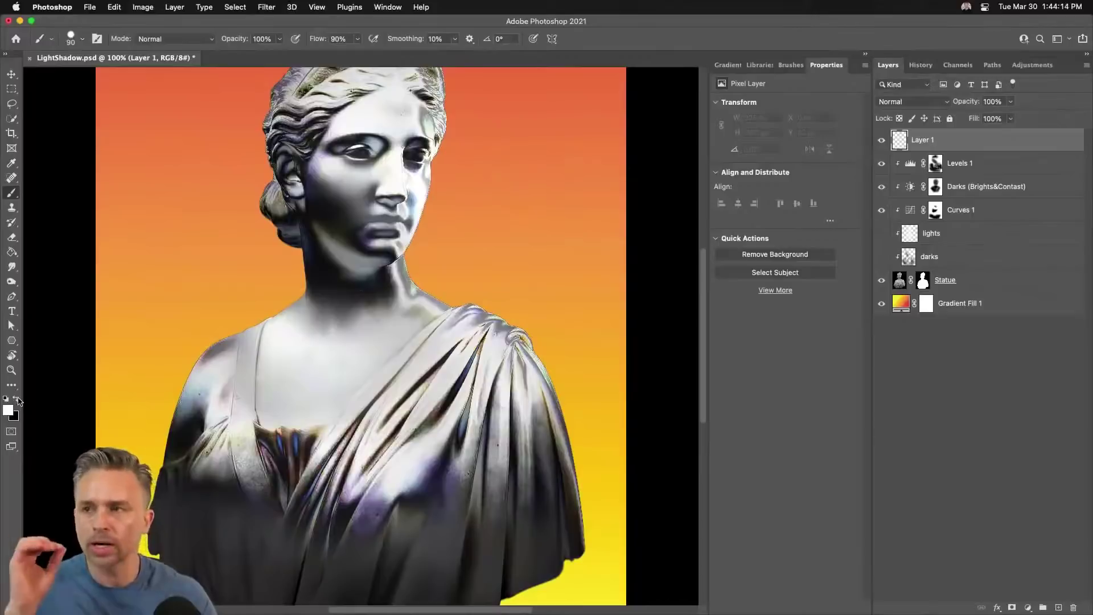
Reduce the brush size to 7 px and raise its flow to 100%.
{"action": "key", "text": "bracketleft"}
{"action": "key", "text": "bracketleft"}
{"action": "key", "text": "bracketleft"}
{"action": "key", "text": "bracketleft"}
{"action": "key", "text": "bracketleft"}
{"action": "key", "text": "bracketleft"}
{"action": "key", "text": "bracketleft"}
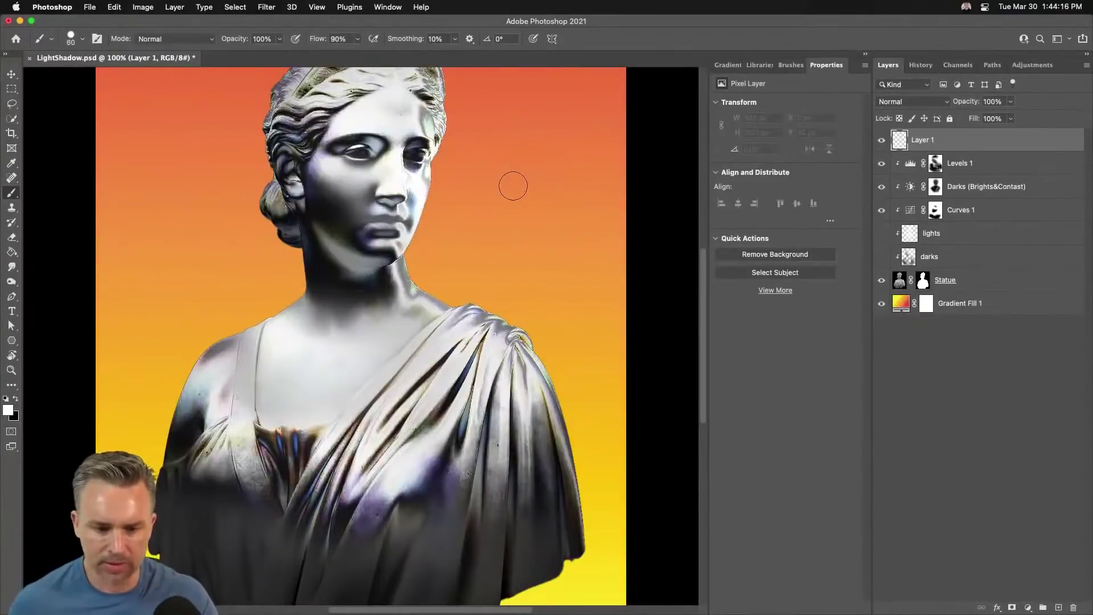
{"action": "key", "text": "bracketleft"}
{"action": "key", "text": "bracketleft"}
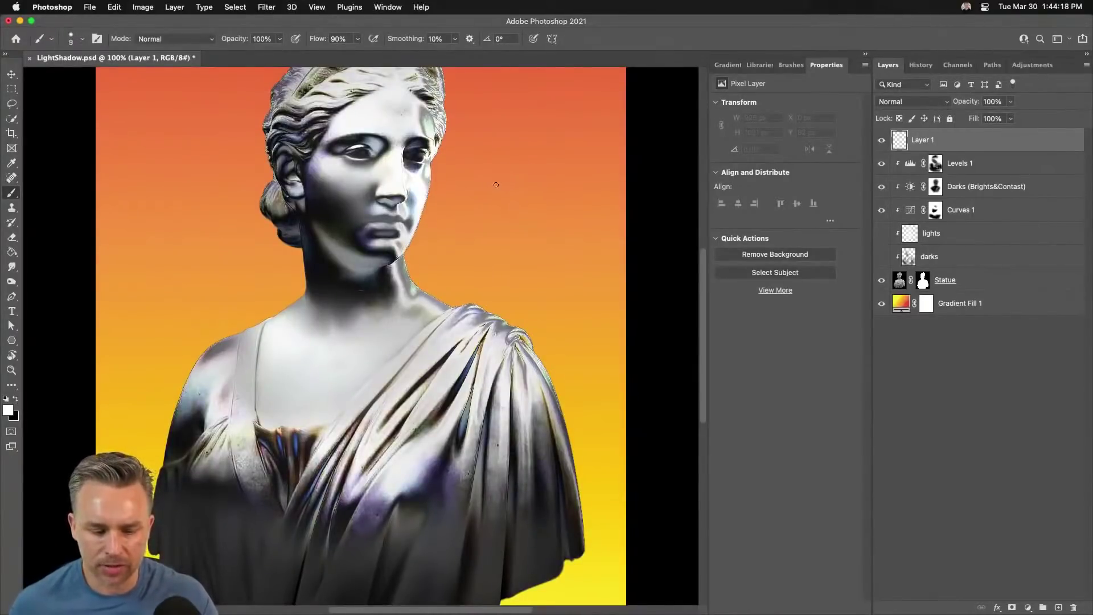
{"action": "key", "text": "bracketleft"}
{"action": "key", "text": "bracketleft"}
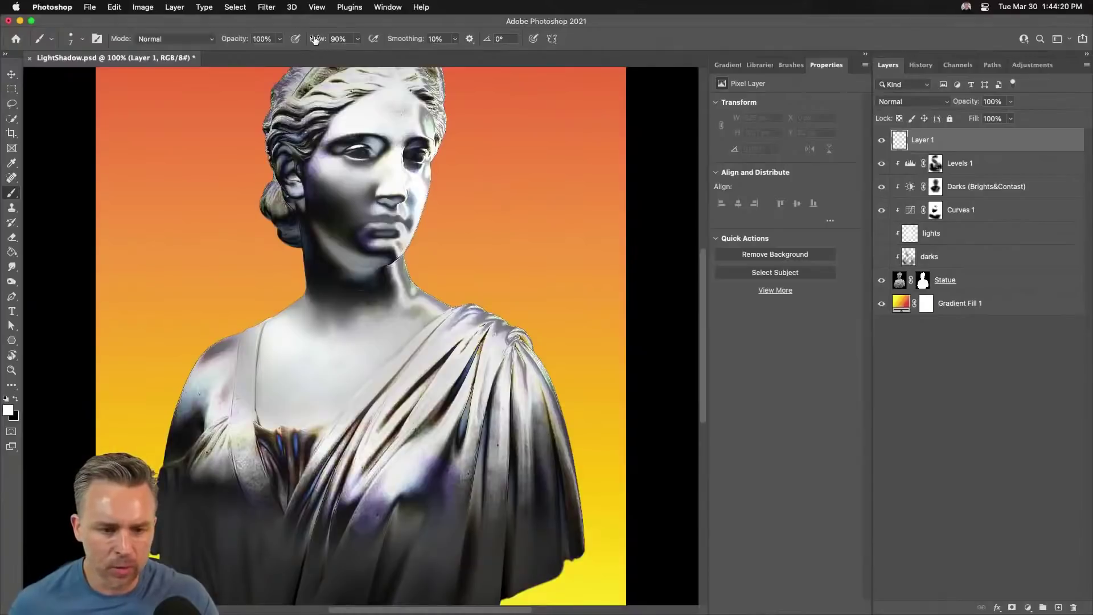
{"action": "left_click_drag", "start_coordinate": [317, 40], "coordinate": [323, 40]}
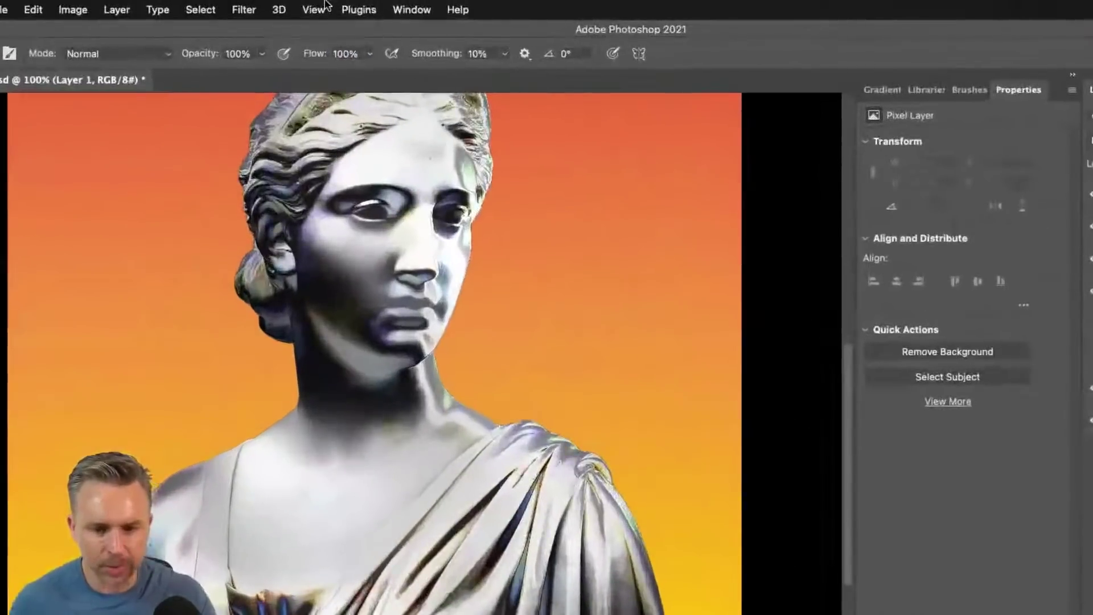
Dab small white dots on the orange background beside the statue's face, reducing the brush to 5 px, and check the brush hardness.
{"action": "left_click", "coordinate": [550, 305]}
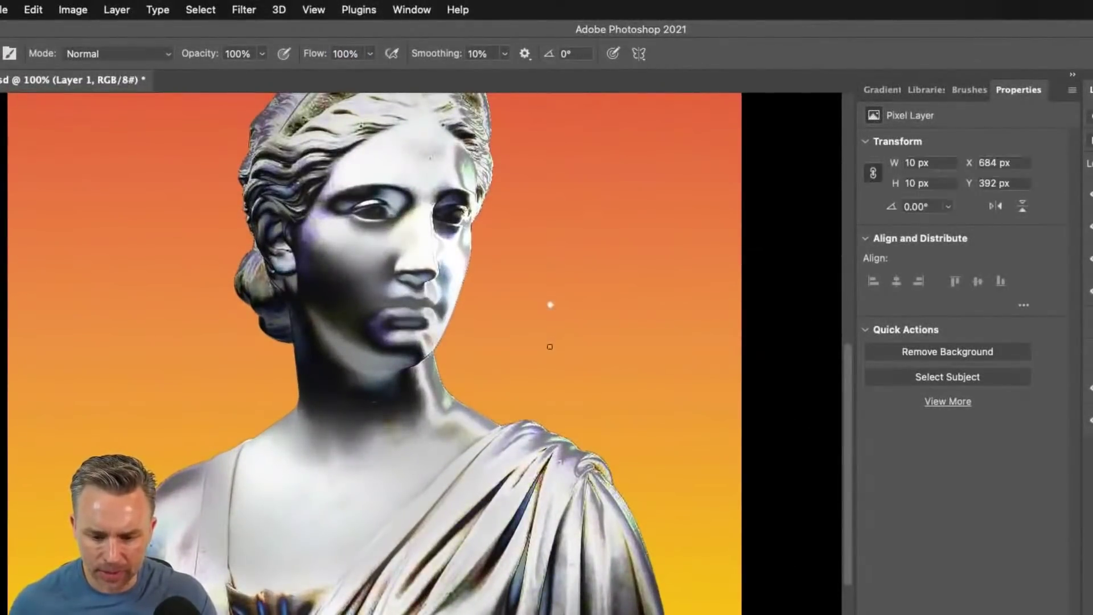
{"action": "left_click", "coordinate": [604, 373]}
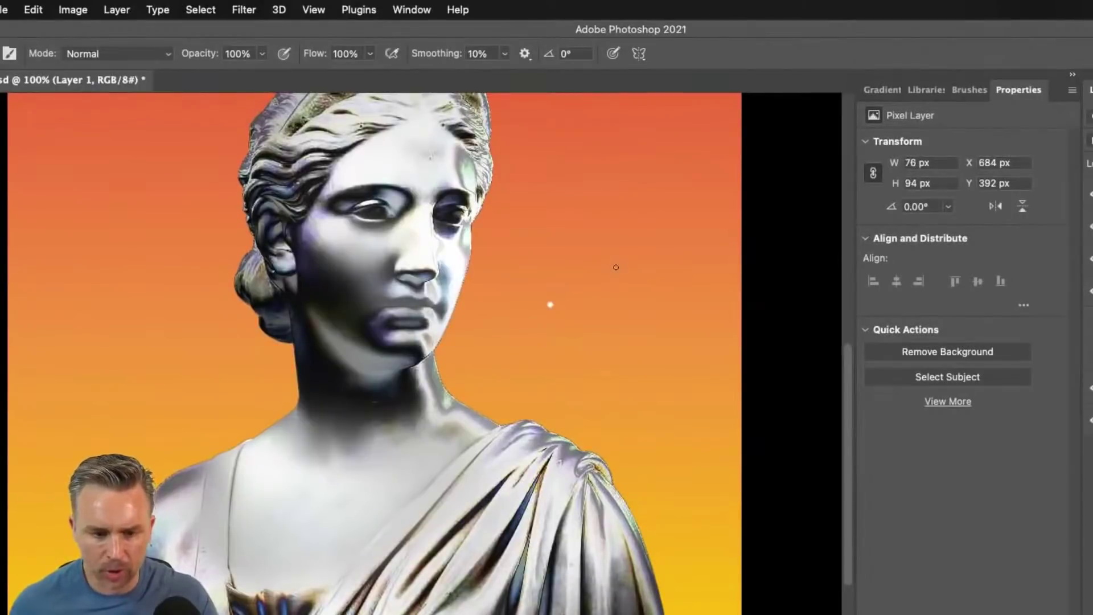
{"action": "left_click", "coordinate": [616, 267]}
{"action": "left_click", "coordinate": [549, 354]}
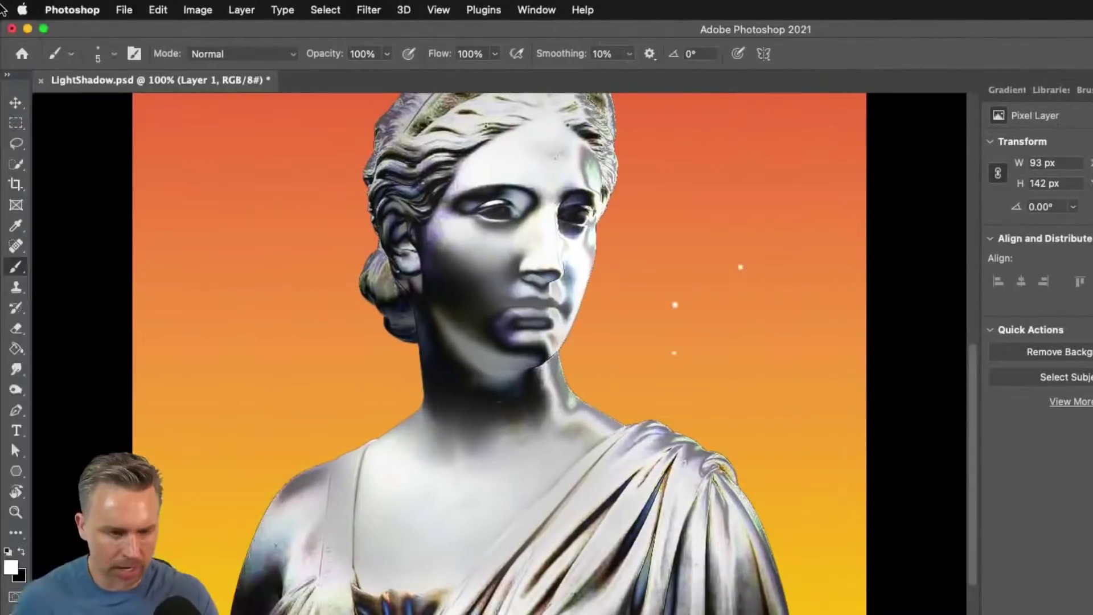
{"action": "left_click", "coordinate": [114, 53]}
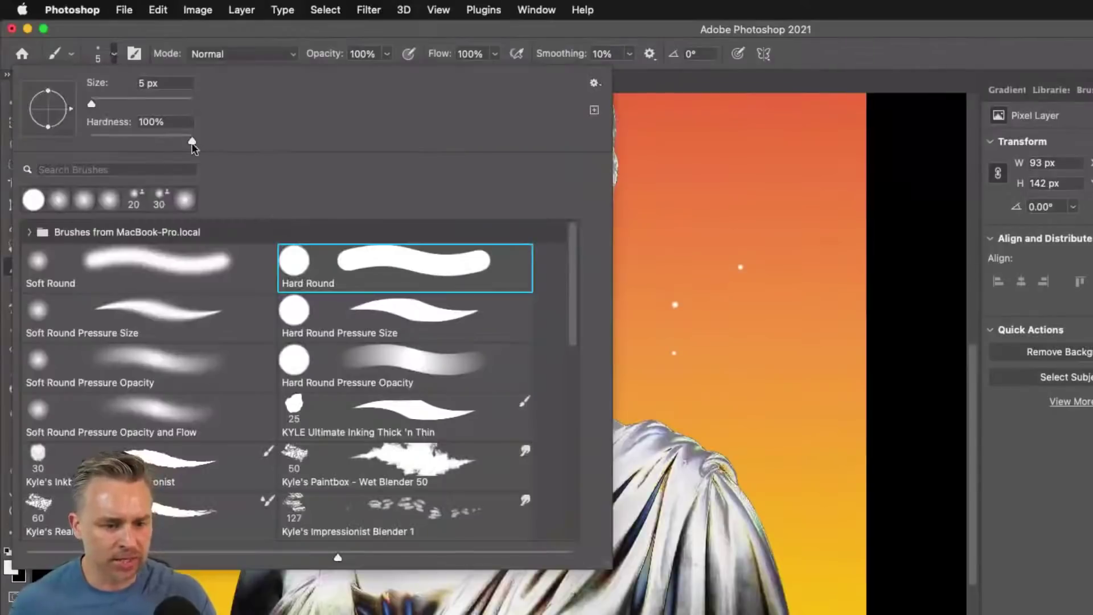
{"action": "left_click", "coordinate": [720, 81]}
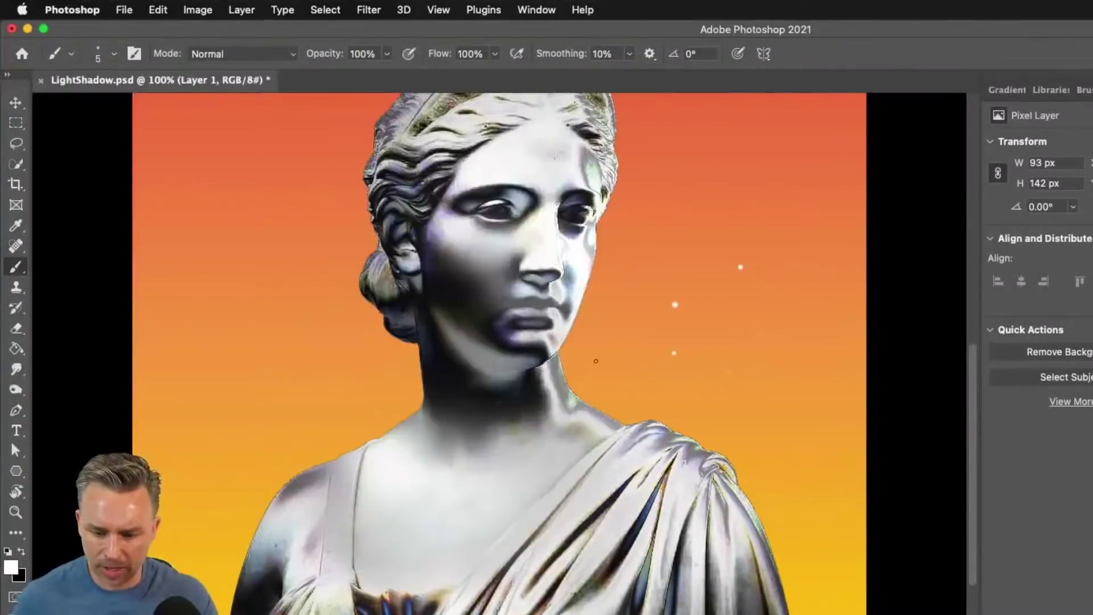
Dab 5 px white dots on the chest and the background behind the head, and add a 10 px dot near the hair bun.
{"action": "left_click", "coordinate": [312, 381]}
{"action": "left_click", "coordinate": [461, 506]}
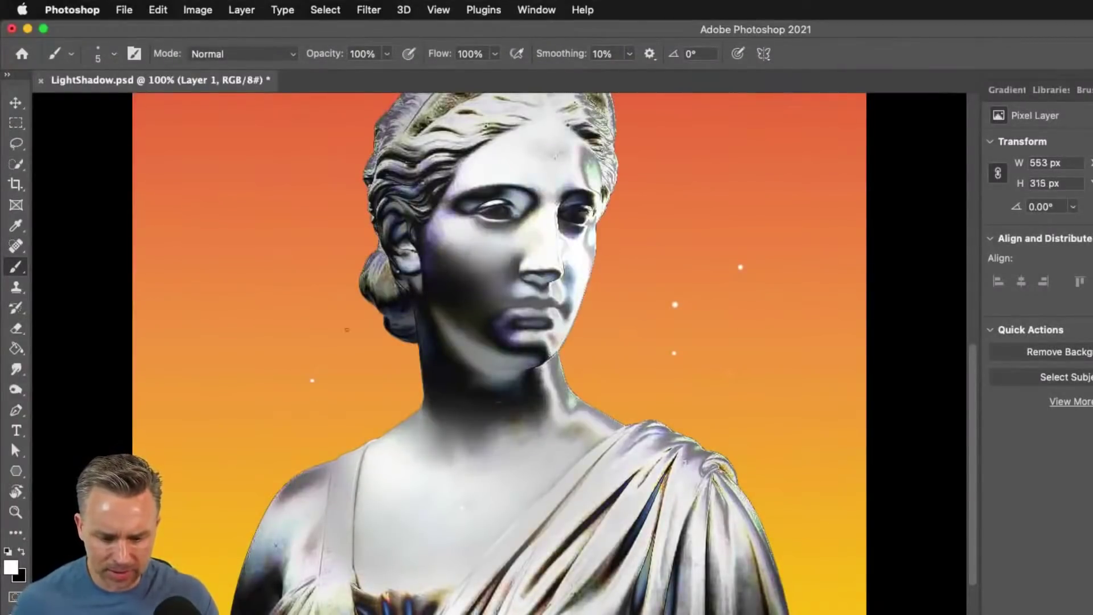
{"action": "left_click", "coordinate": [263, 248]}
{"action": "key", "text": "bracketright"}
{"action": "key", "text": "bracketright"}
{"action": "key", "text": "bracketright"}
{"action": "key", "text": "bracketright"}
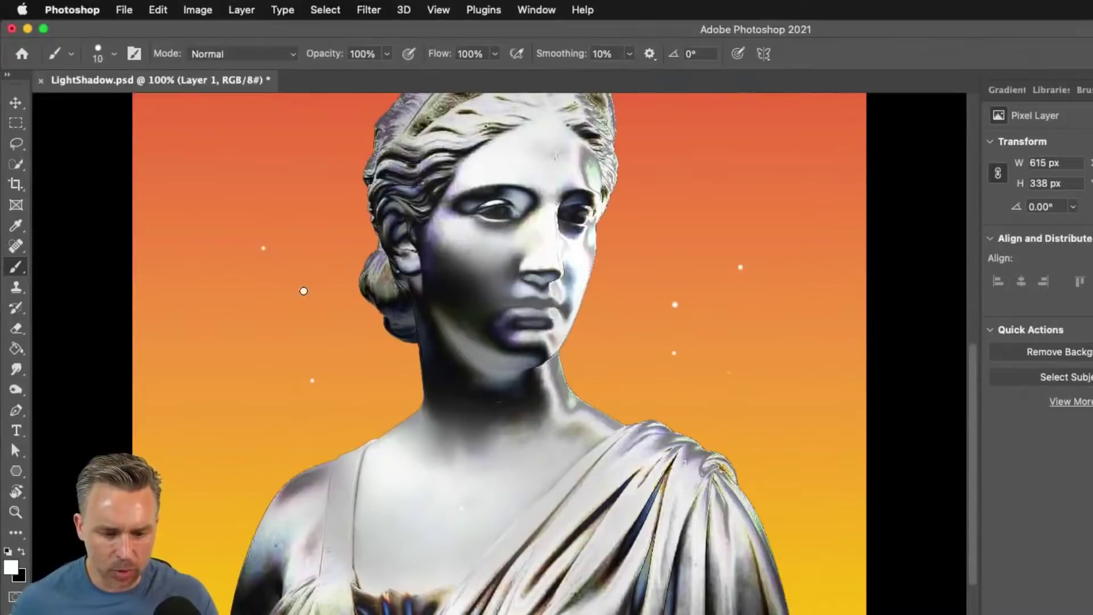
Dab a small white dot on the background in front of the nose and an 8 px dot near the sky's upper outer edge.
{"action": "key", "text": "bracketleft"}
{"action": "key", "text": "bracketleft"}
{"action": "key", "text": "bracketleft"}
{"action": "key", "text": "bracketleft"}
{"action": "key", "text": "bracketleft"}
{"action": "left_click", "coordinate": [659, 271]}
{"action": "key", "text": "bracketright"}
{"action": "key", "text": "bracketright"}
{"action": "key", "text": "bracketright"}
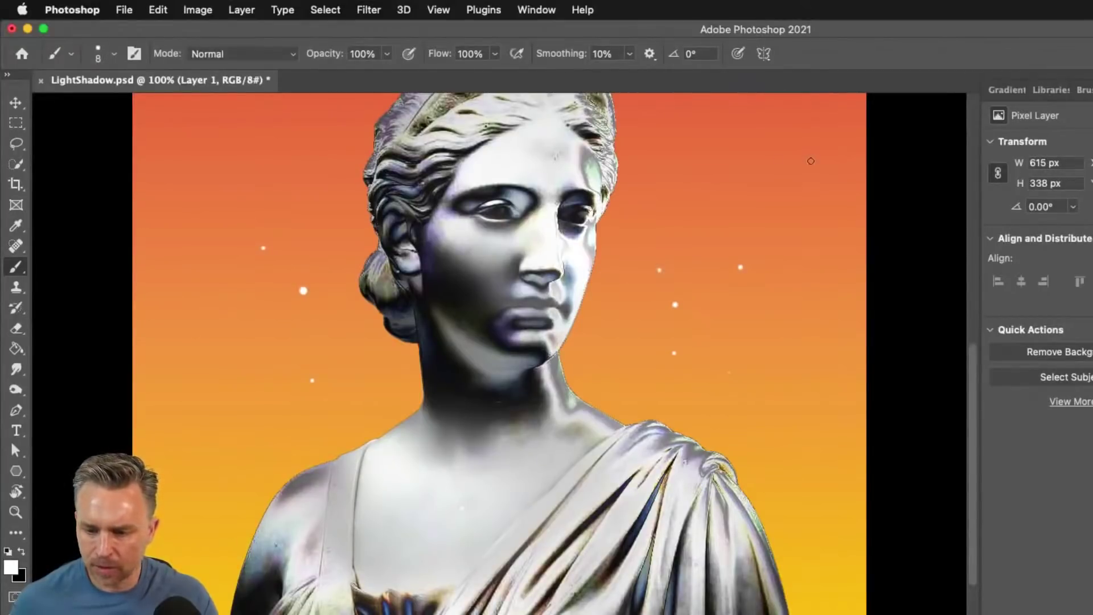
{"action": "left_click", "coordinate": [811, 161]}
Dab smaller white dots on the edge of the statue's neck and just above the draped shoulder, varying the brush size.
{"action": "key", "text": "bracketleft"}
{"action": "key", "text": "bracketleft"}
{"action": "left_click", "coordinate": [435, 353]}
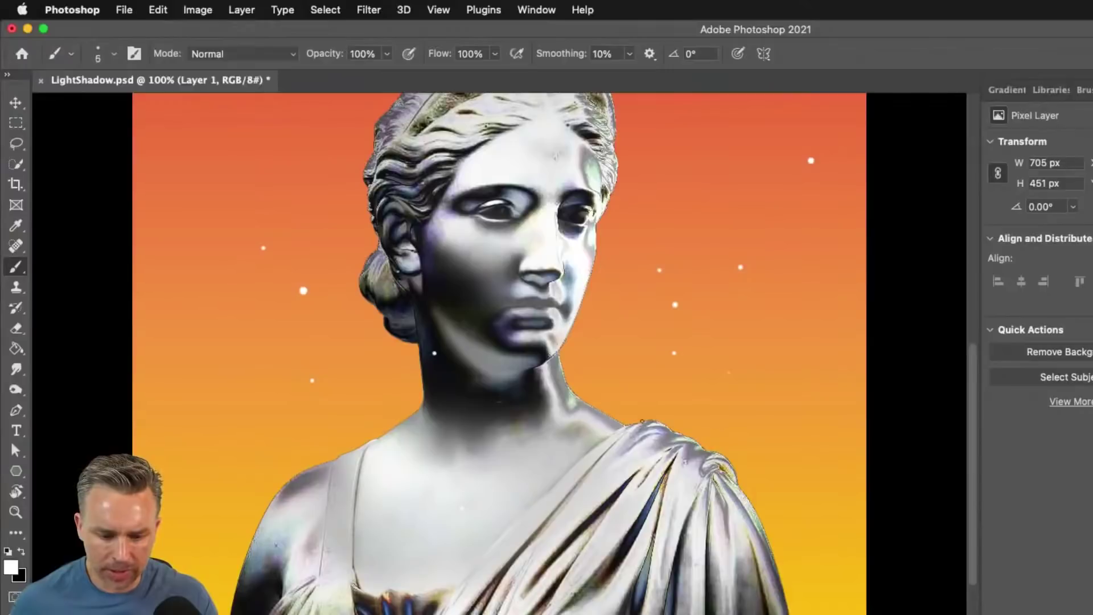
{"action": "key", "text": "bracketleft"}
{"action": "key", "text": "bracketleft"}
{"action": "key", "text": "bracketleft"}
{"action": "key", "text": "bracketleft"}
{"action": "left_click", "coordinate": [738, 446]}
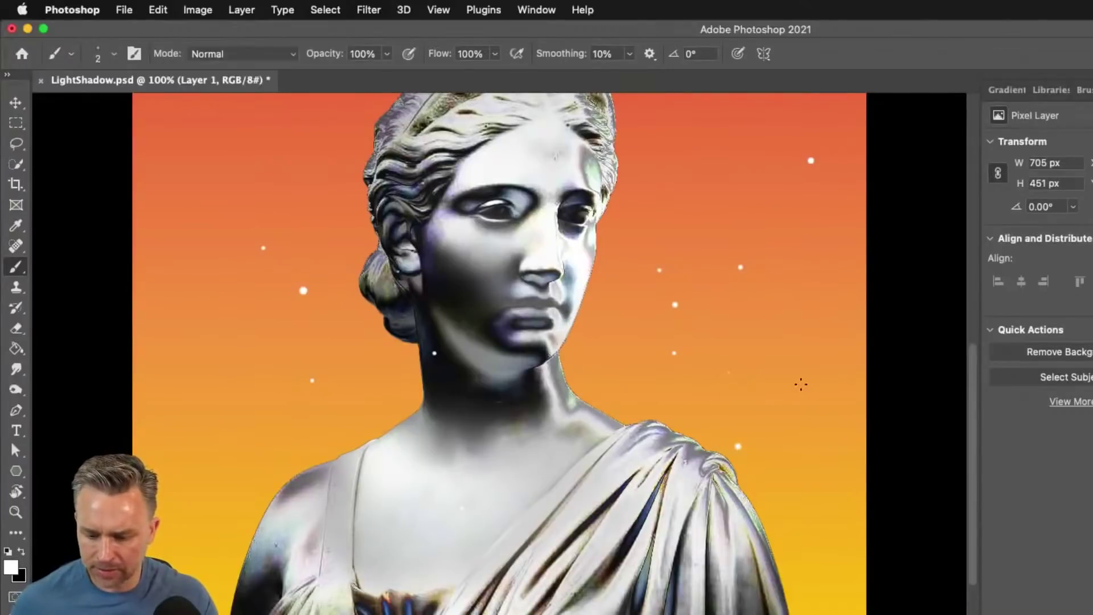
Set the brush to 4 px and scatter tiny white dots beyond the draped shoulder and across the background behind the statue.
{"action": "key", "text": "bracketright"}
{"action": "key", "text": "bracketright"}
{"action": "left_click", "coordinate": [806, 439]}
{"action": "left_click", "coordinate": [342, 424]}
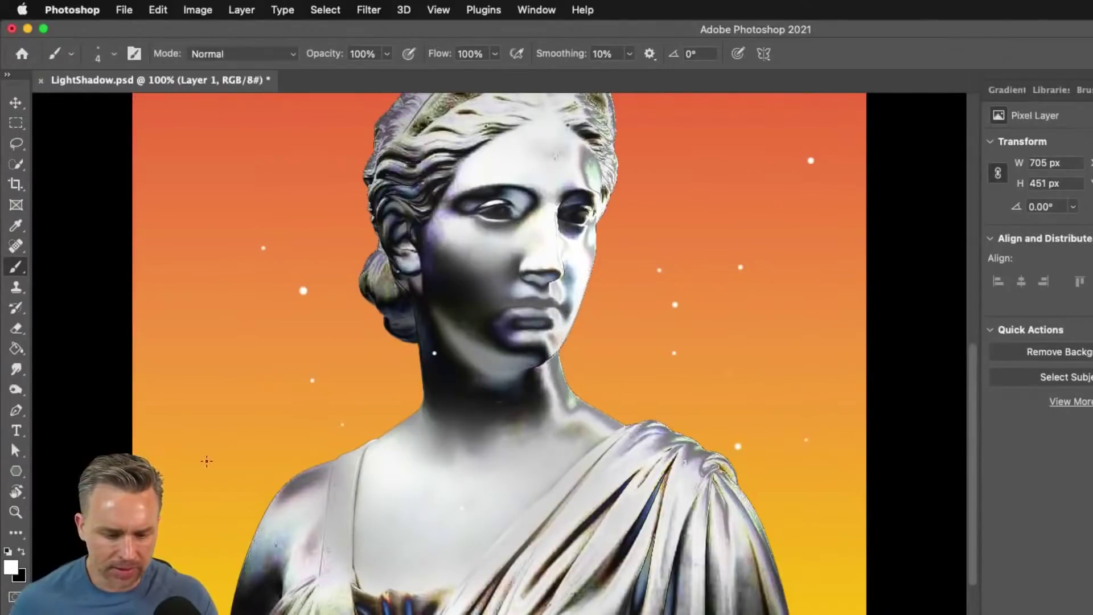
{"action": "left_click", "coordinate": [207, 461]}
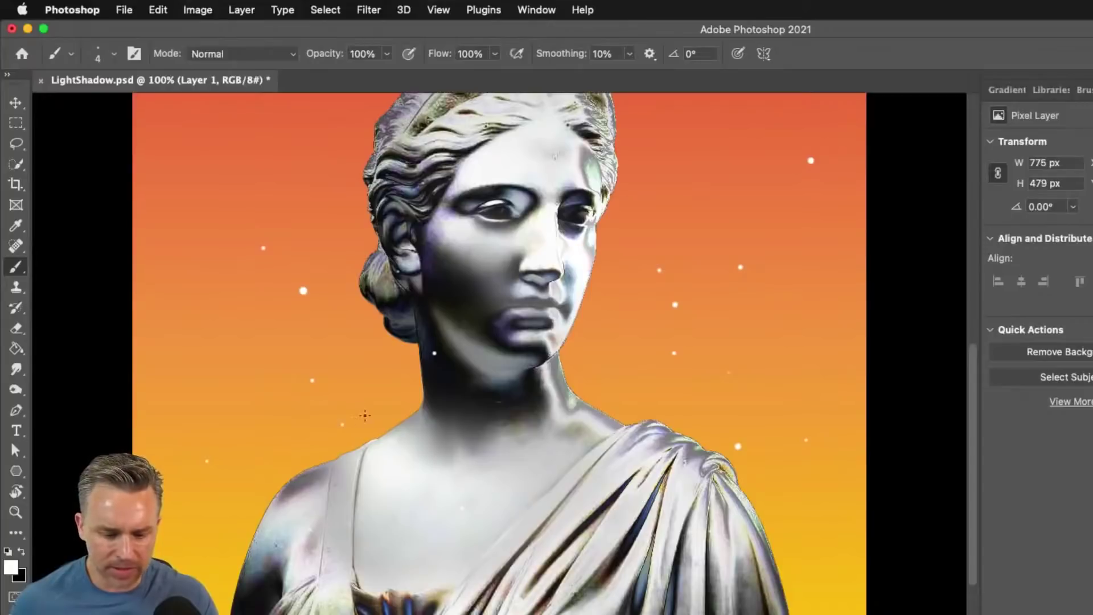
{"action": "left_click", "coordinate": [287, 171]}
{"action": "left_click", "coordinate": [198, 346]}
{"action": "left_click", "coordinate": [138, 185]}
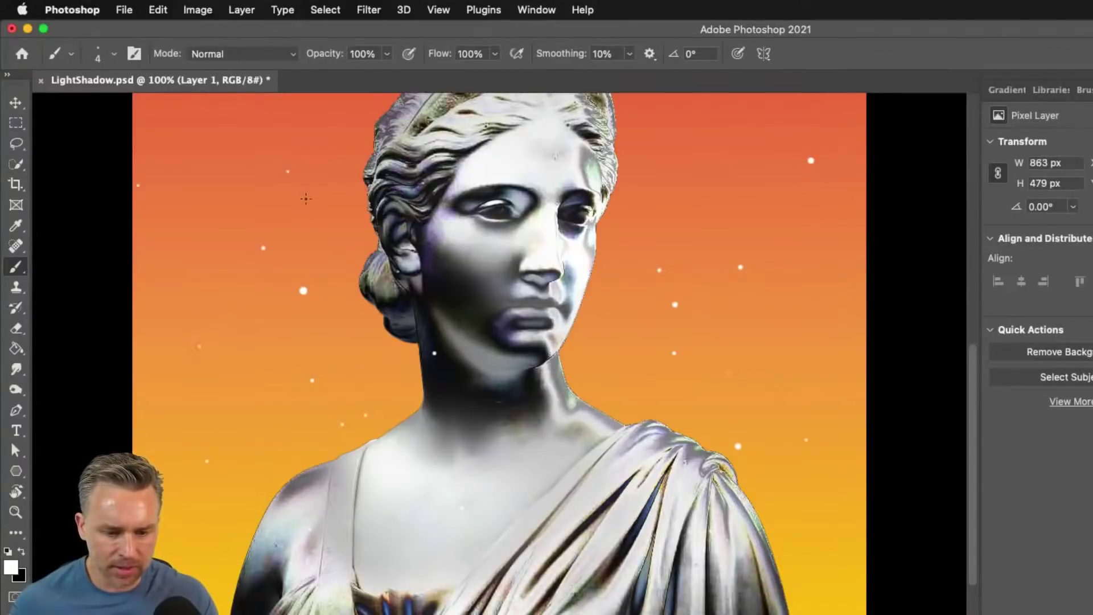
Add more 4 px white dots around the hair bun, on the chest and cheek, and on the background in front of the face.
{"action": "left_click", "coordinate": [306, 199]}
{"action": "left_click", "coordinate": [349, 265]}
{"action": "left_click", "coordinate": [364, 353]}
{"action": "left_click", "coordinate": [525, 452]}
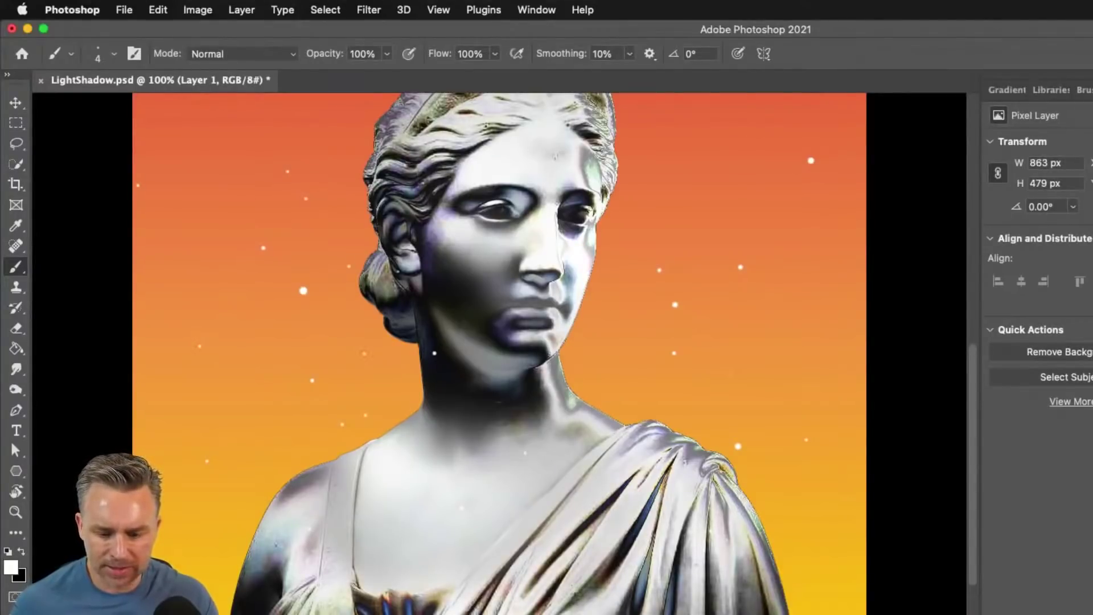
{"action": "left_click", "coordinate": [480, 250]}
{"action": "left_click", "coordinate": [713, 201]}
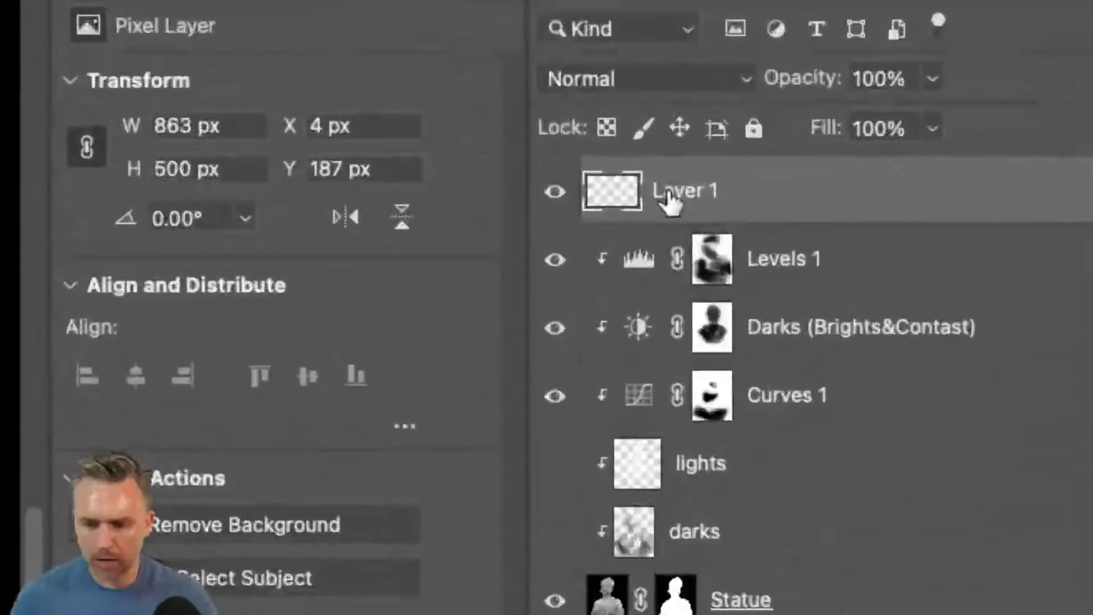
Rename Layer 1 as sparkles.
{"action": "double_click", "coordinate": [919, 140]}
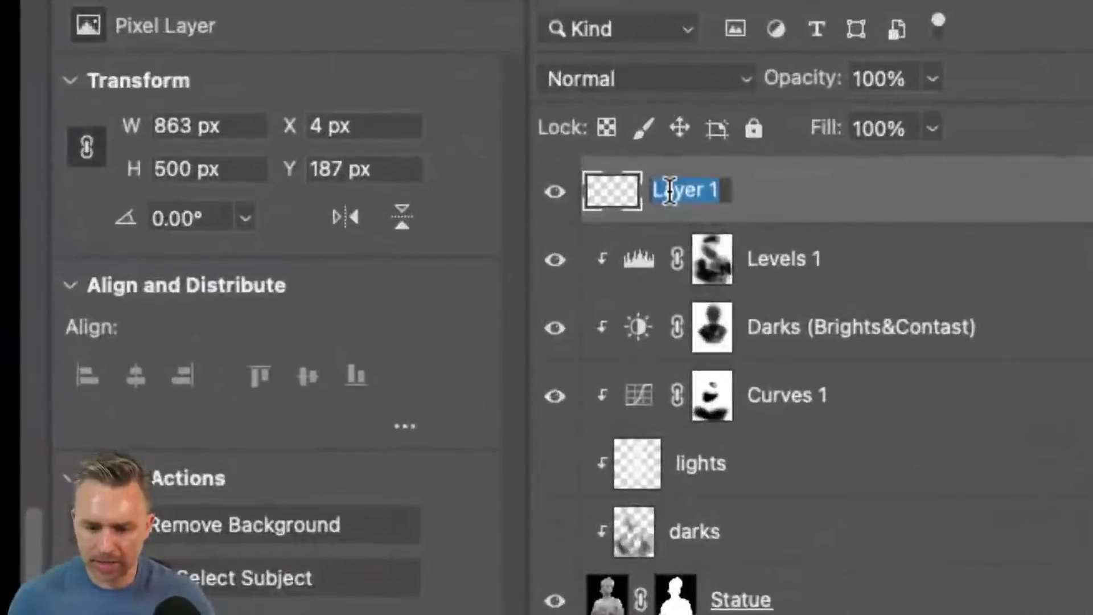
{"action": "type", "text": "sparkles"}
{"action": "key", "text": "Return"}
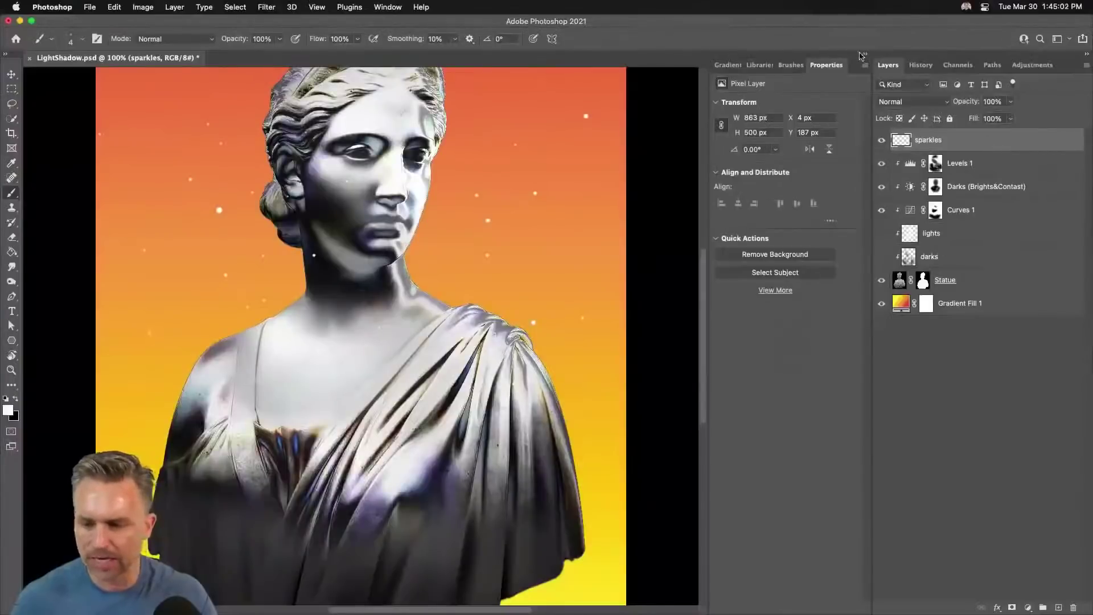
Open the layer style settings of the sparkles layer and enable an Outer Glow, keeping the dots in view.
{"action": "left_click", "coordinate": [862, 55]}
{"action": "double_click", "coordinate": [994, 140]}
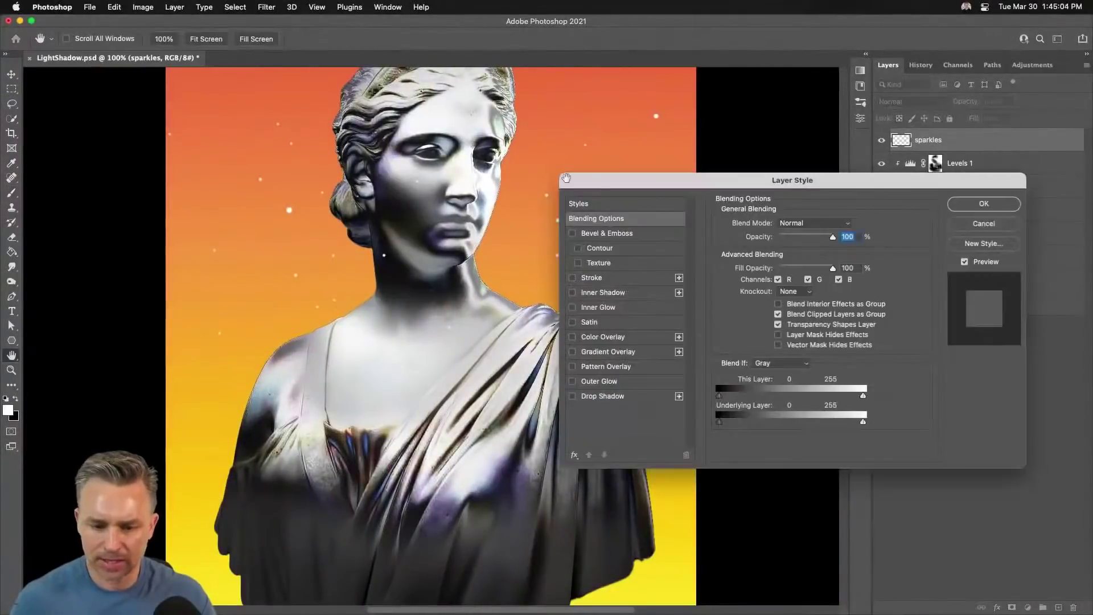
{"action": "left_click_drag", "start_coordinate": [630, 183], "coordinate": [643, 165]}
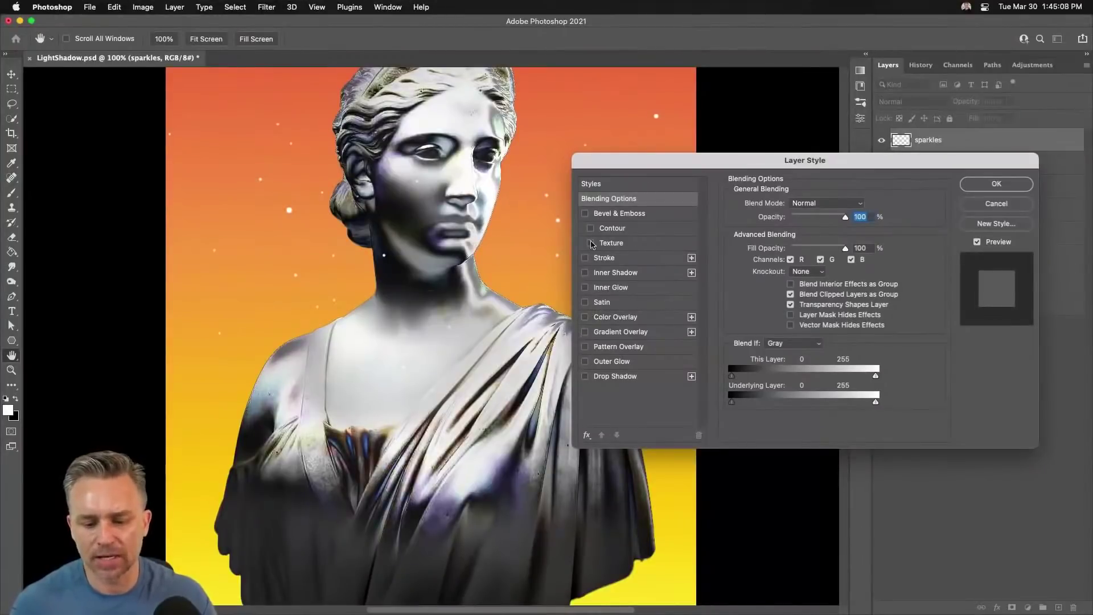
{"action": "left_click", "coordinate": [585, 361]}
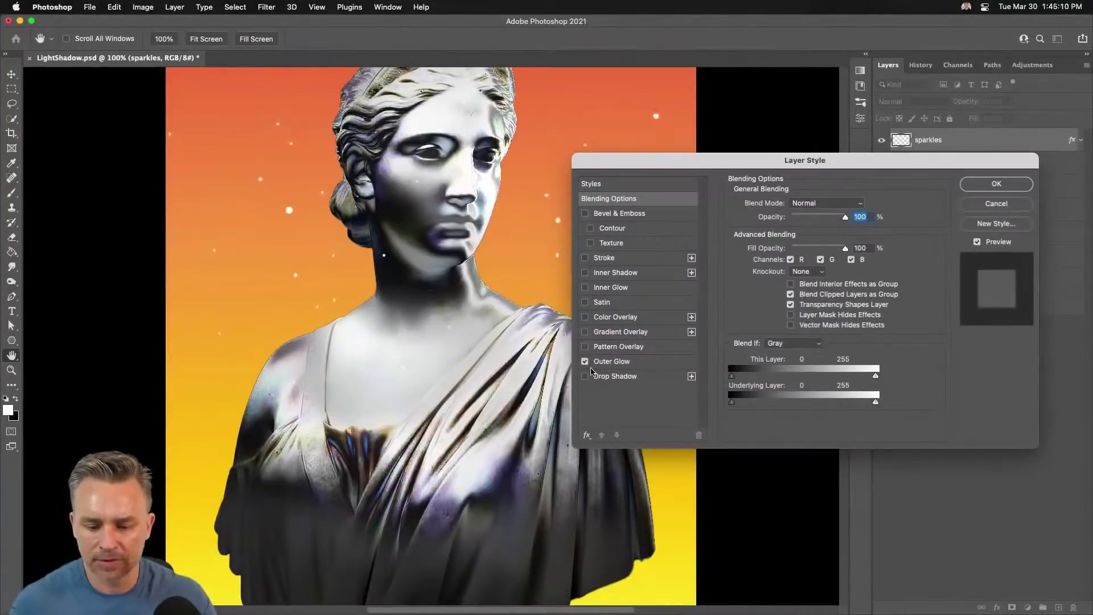
{"action": "left_click", "coordinate": [616, 362]}
{"action": "left_click_drag", "start_coordinate": [688, 161], "coordinate": [719, 162]}
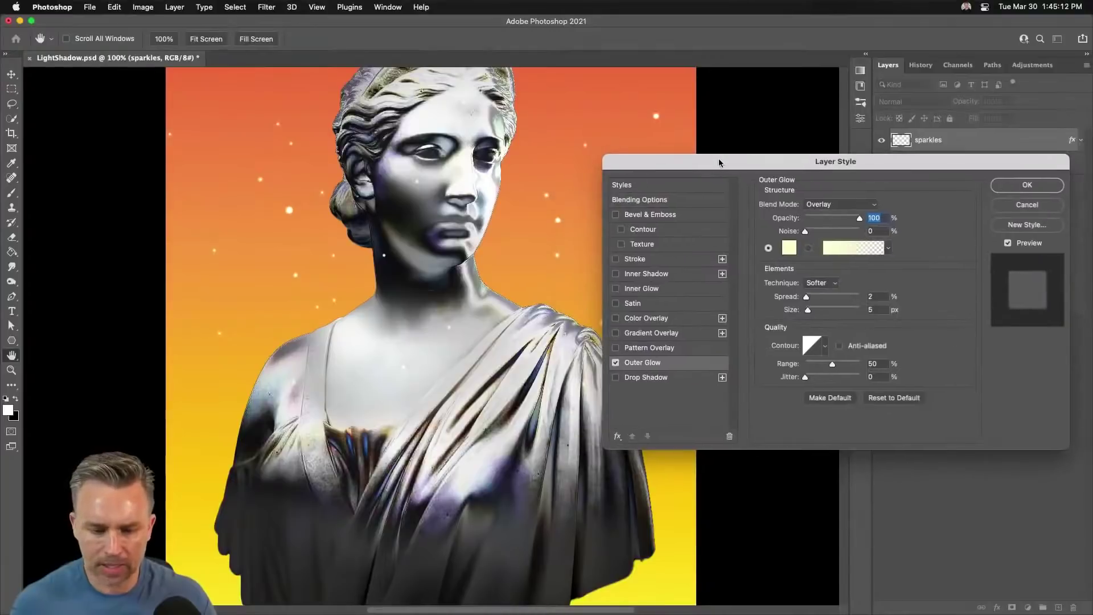
Colour the Outer Glow with yellow sampled from the lower background gradient, and set its spread to 16% and size to 27 px.
{"action": "left_click", "coordinate": [793, 249]}
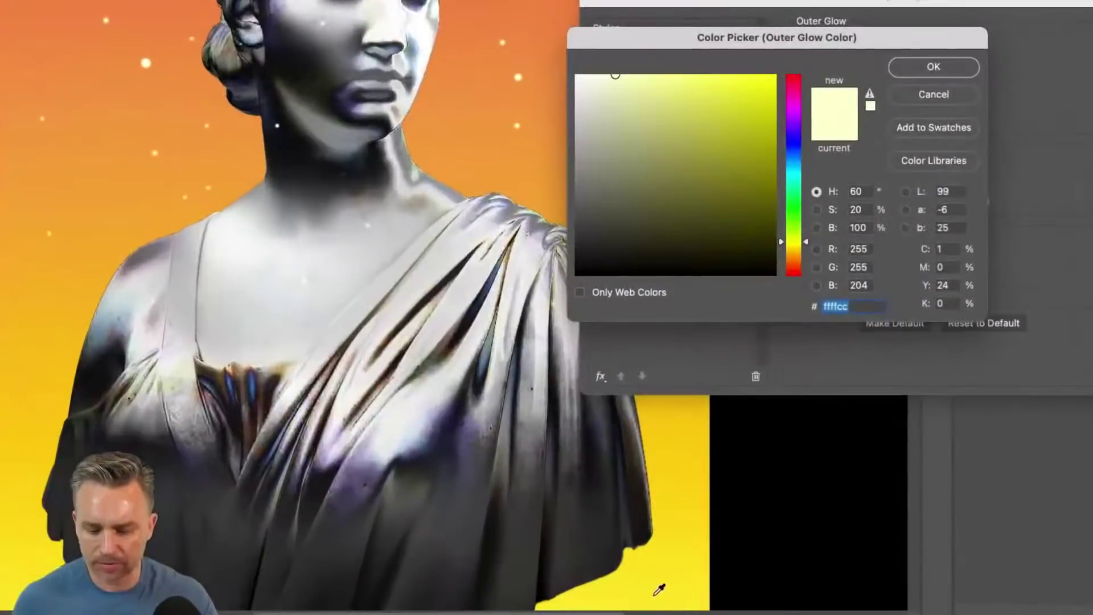
{"action": "left_click", "coordinate": [656, 594]}
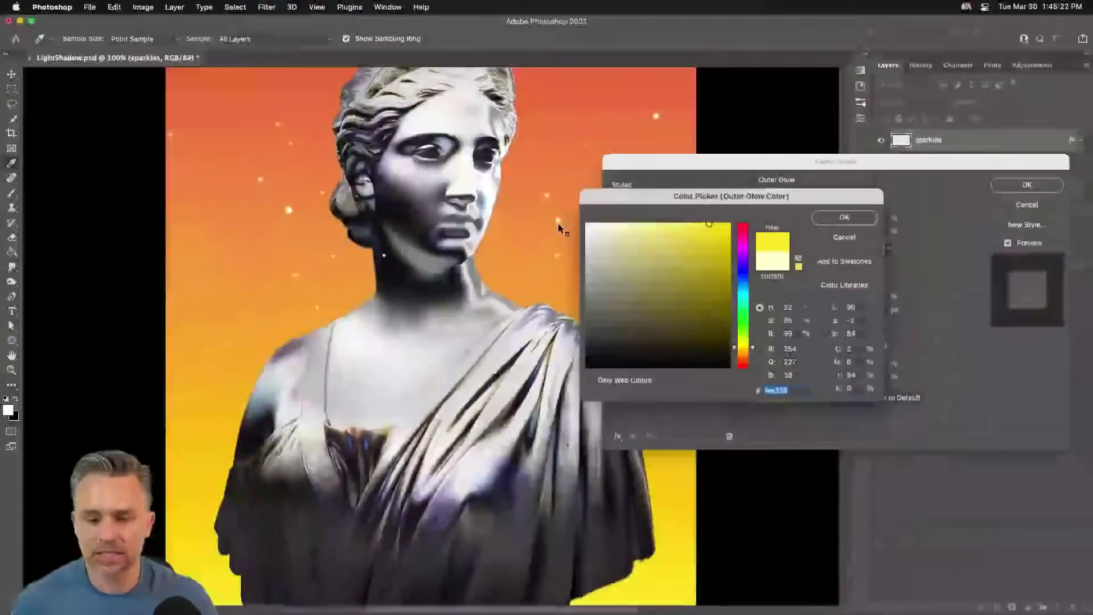
{"action": "left_click", "coordinate": [843, 219]}
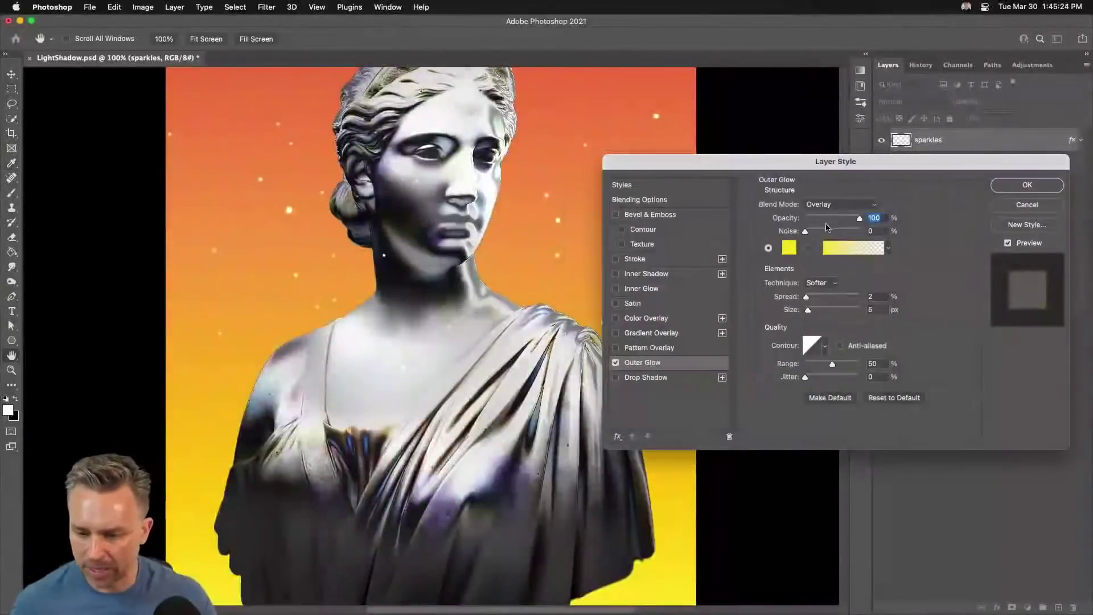
{"action": "mouse_move", "coordinate": [829, 313]}
{"action": "left_mouse_down"}
{"action": "mouse_move", "coordinate": [815, 312]}
{"action": "mouse_move", "coordinate": [811, 298]}
{"action": "mouse_move", "coordinate": [815, 311]}
{"action": "left_mouse_up"}
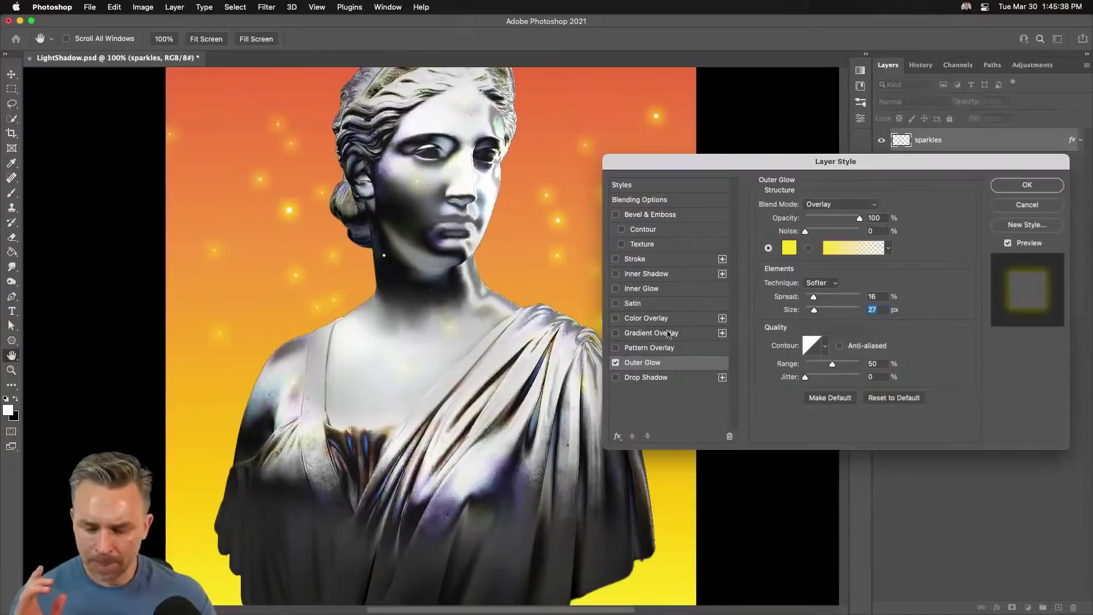
Enable a Drop Shadow on the sparkles layer, colour it black, and apply the layer style.
{"action": "left_click", "coordinate": [617, 436]}
{"action": "left_click", "coordinate": [633, 400]}
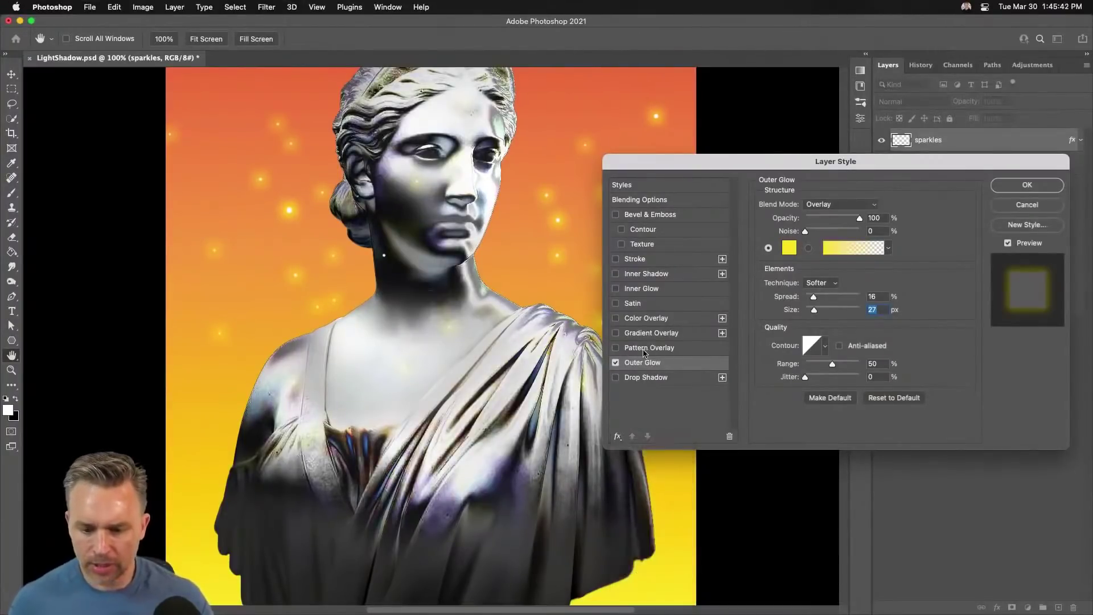
{"action": "left_click", "coordinate": [655, 379]}
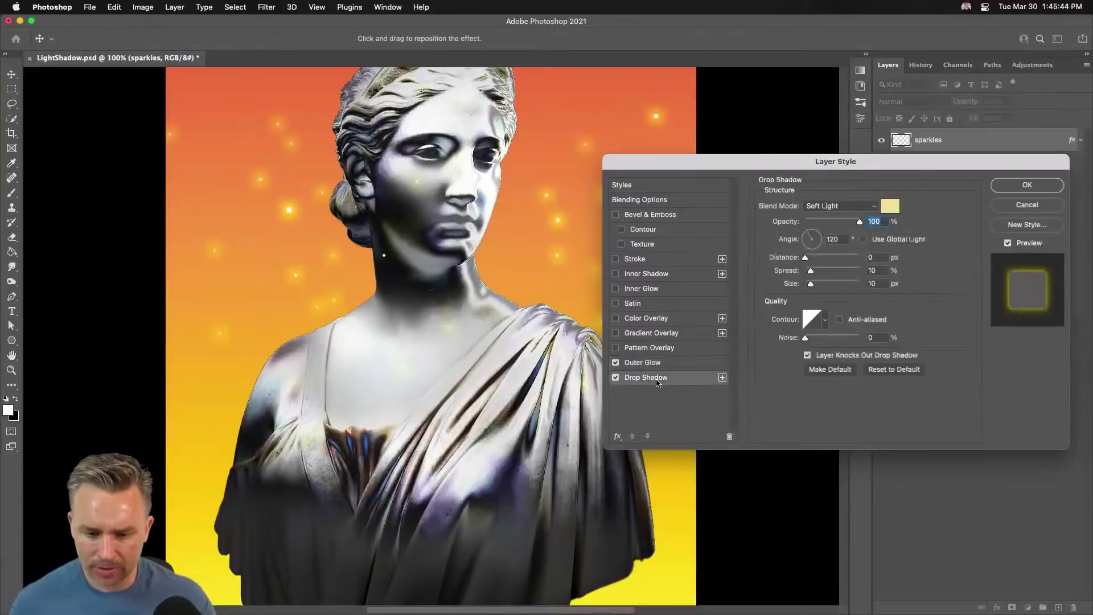
{"action": "left_click", "coordinate": [890, 205]}
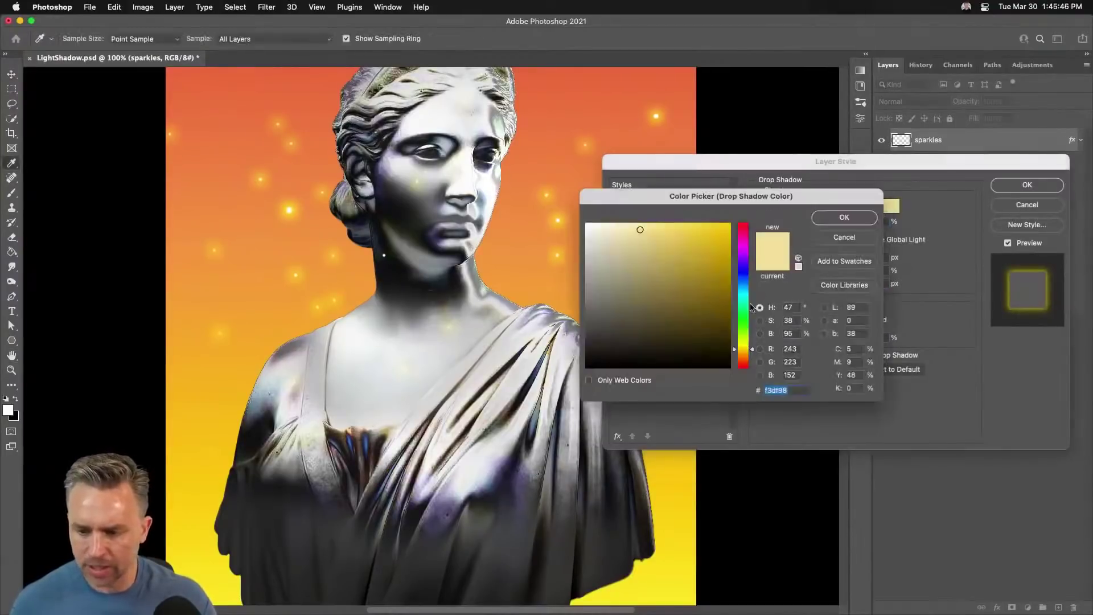
{"action": "left_click_drag", "start_coordinate": [626, 319], "coordinate": [578, 456]}
{"action": "key", "text": "Return"}
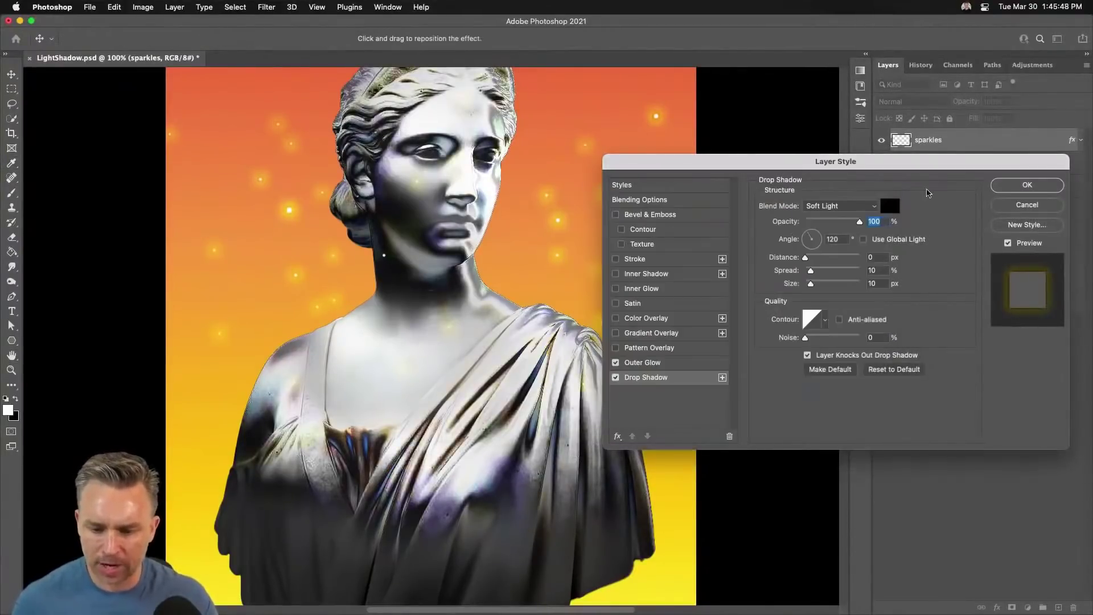
{"action": "key", "text": "Return"}
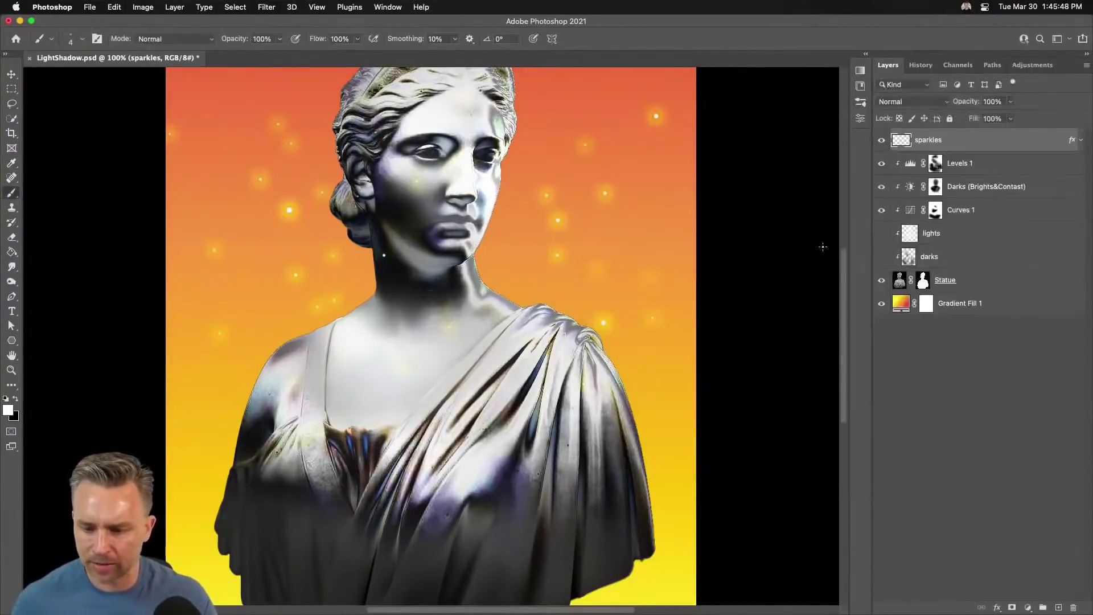
Reopen the sparkles Drop Shadow settings, set its blend mode to Normal, and try a 7 px distance before returning it to 0 px.
{"action": "left_click", "coordinate": [1081, 141]}
{"action": "double_click", "coordinate": [932, 181]}
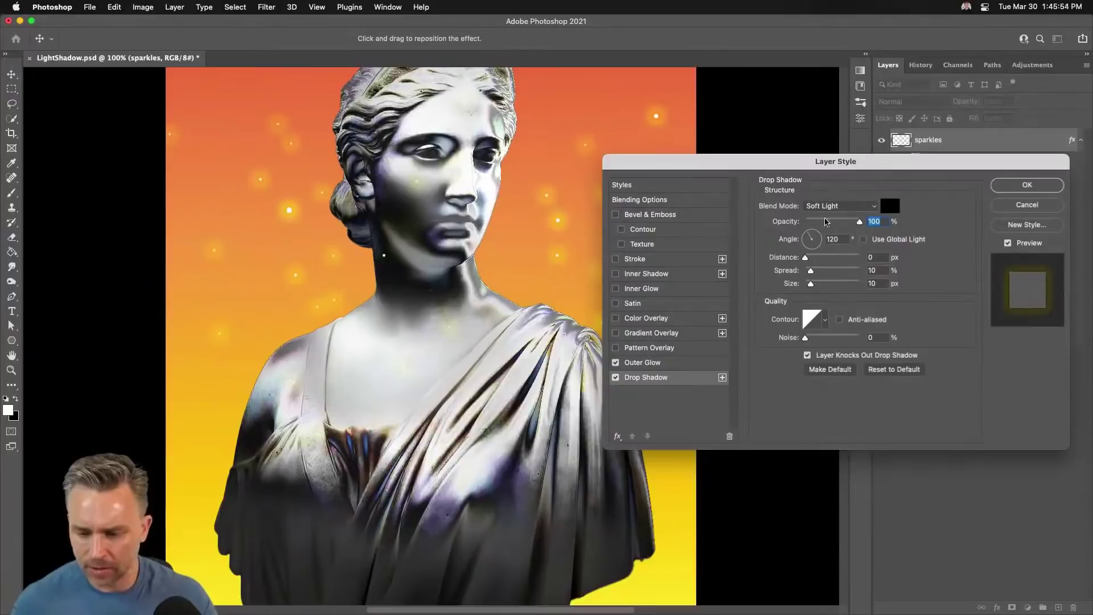
{"action": "left_click", "coordinate": [826, 207]}
{"action": "left_click", "coordinate": [826, 32]}
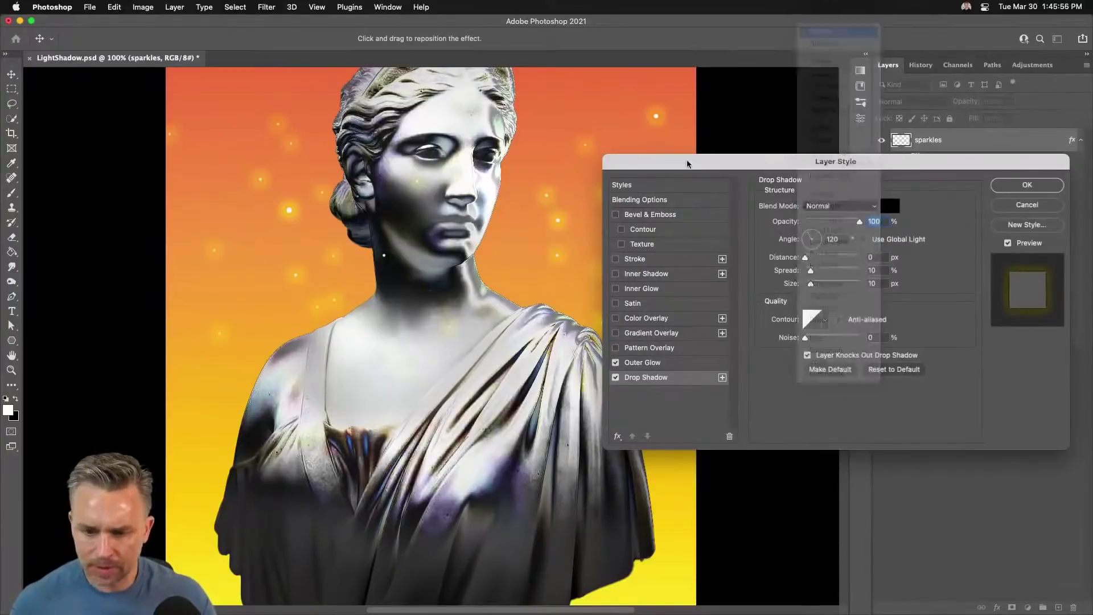
{"action": "left_click_drag", "start_coordinate": [655, 160], "coordinate": [617, 136]}
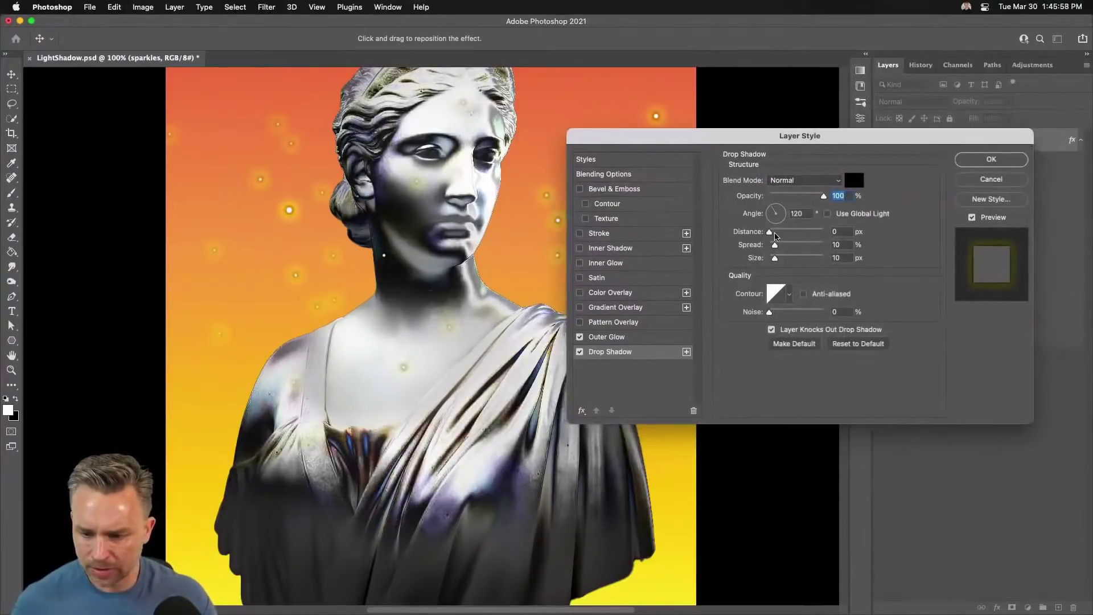
{"action": "left_click_drag", "start_coordinate": [770, 231], "coordinate": [773, 232]}
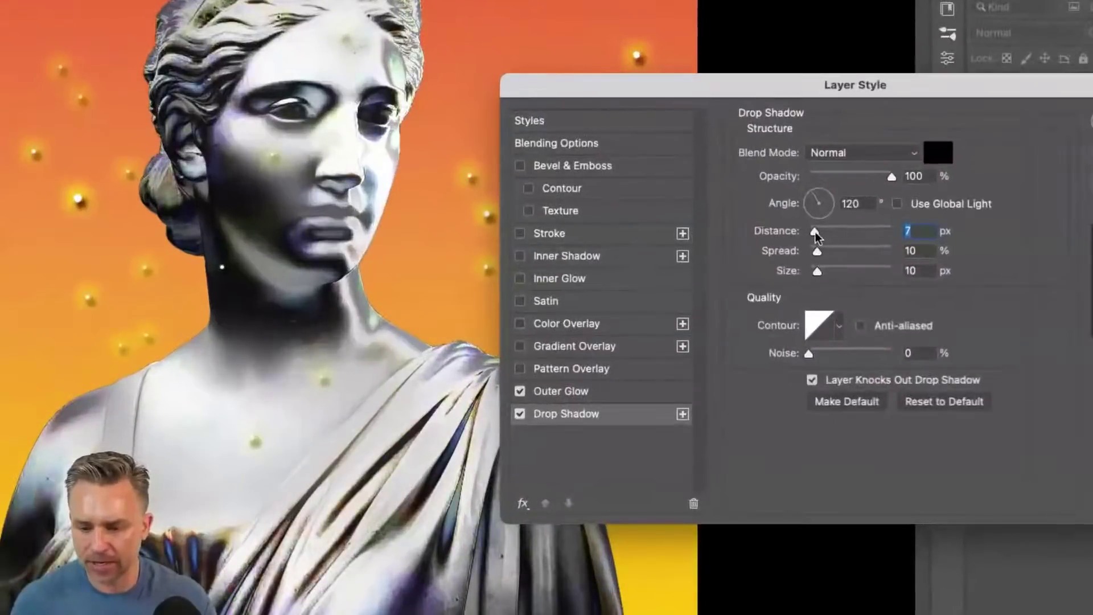
{"action": "left_click_drag", "start_coordinate": [815, 231], "coordinate": [746, 229]}
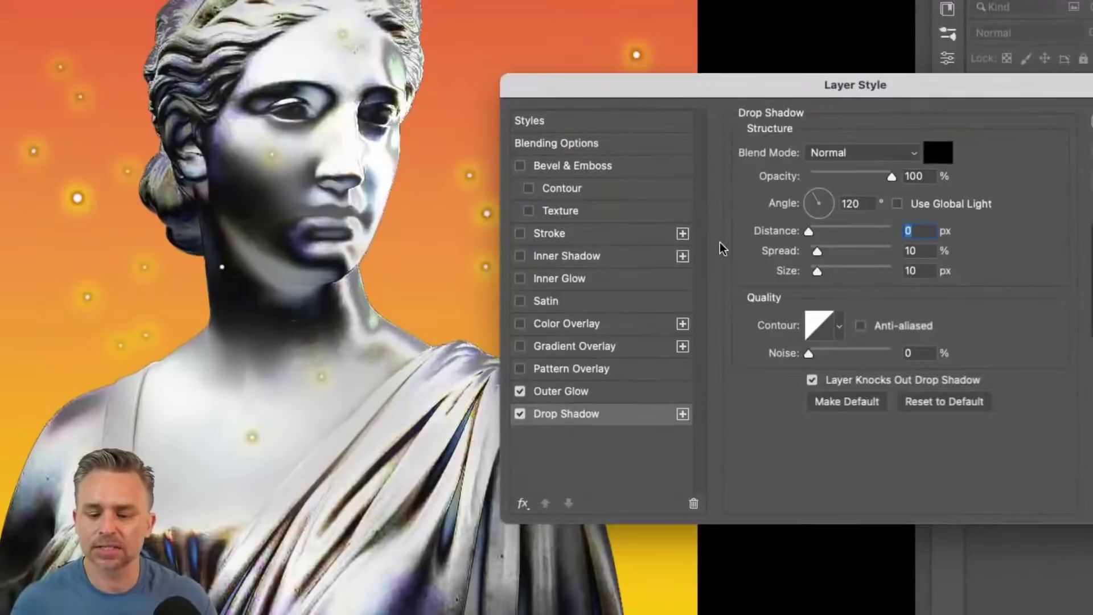
Change the Drop Shadow colour to a fully saturated bright yellow.
{"action": "left_click", "coordinate": [937, 156]}
{"action": "left_click_drag", "start_coordinate": [671, 318], "coordinate": [749, 218]}
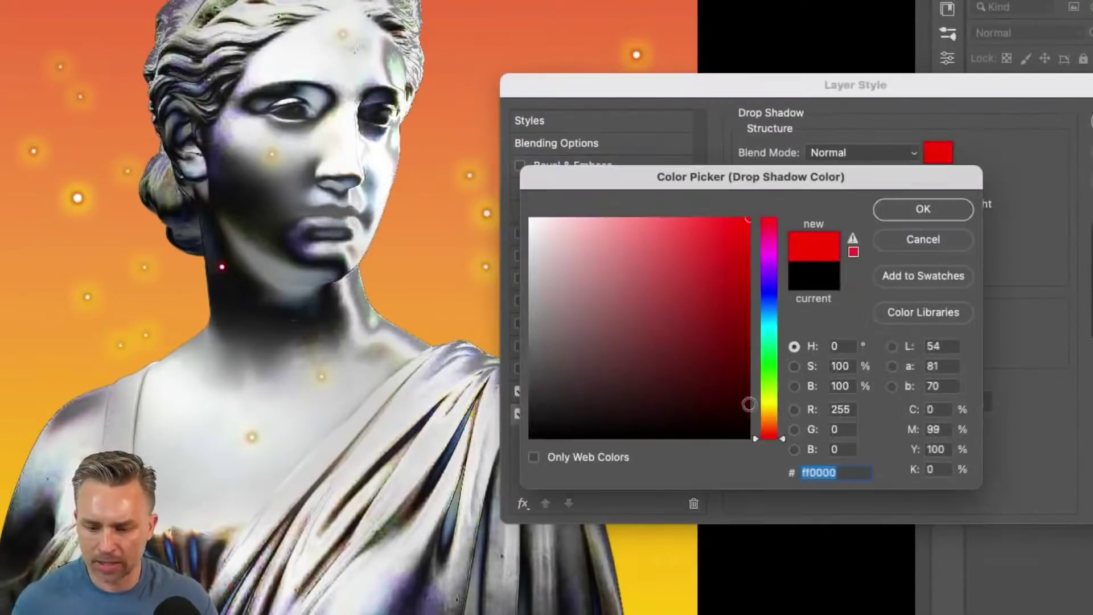
{"action": "mouse_move", "coordinate": [766, 406]}
{"action": "left_mouse_down"}
{"action": "mouse_move", "coordinate": [764, 393]}
{"action": "mouse_move", "coordinate": [767, 402]}
{"action": "left_mouse_up"}
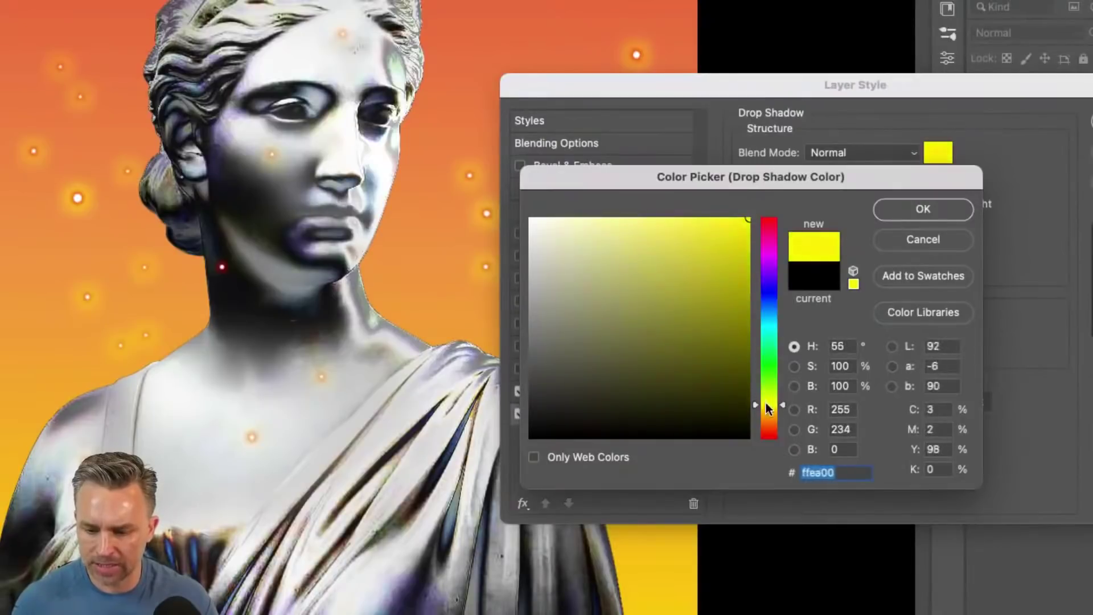
{"action": "left_click", "coordinate": [908, 209]}
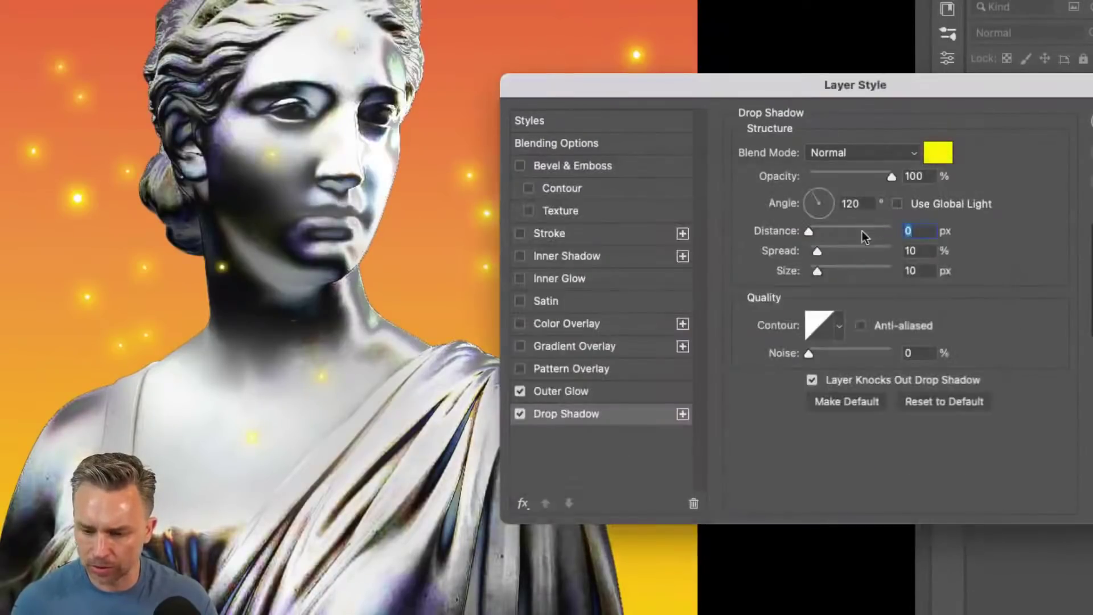
Change the Outer Glow colour to the orange-yellow ffba00 and apply the layer style.
{"action": "left_click", "coordinate": [568, 387]}
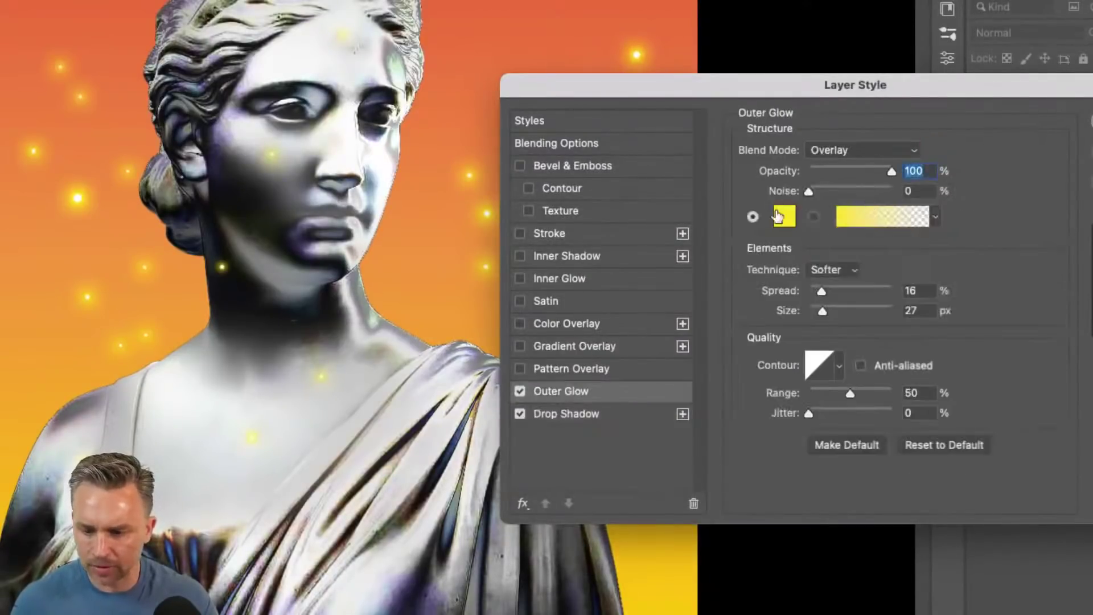
{"action": "left_click", "coordinate": [783, 215]}
{"action": "left_click_drag", "start_coordinate": [732, 269], "coordinate": [751, 300]}
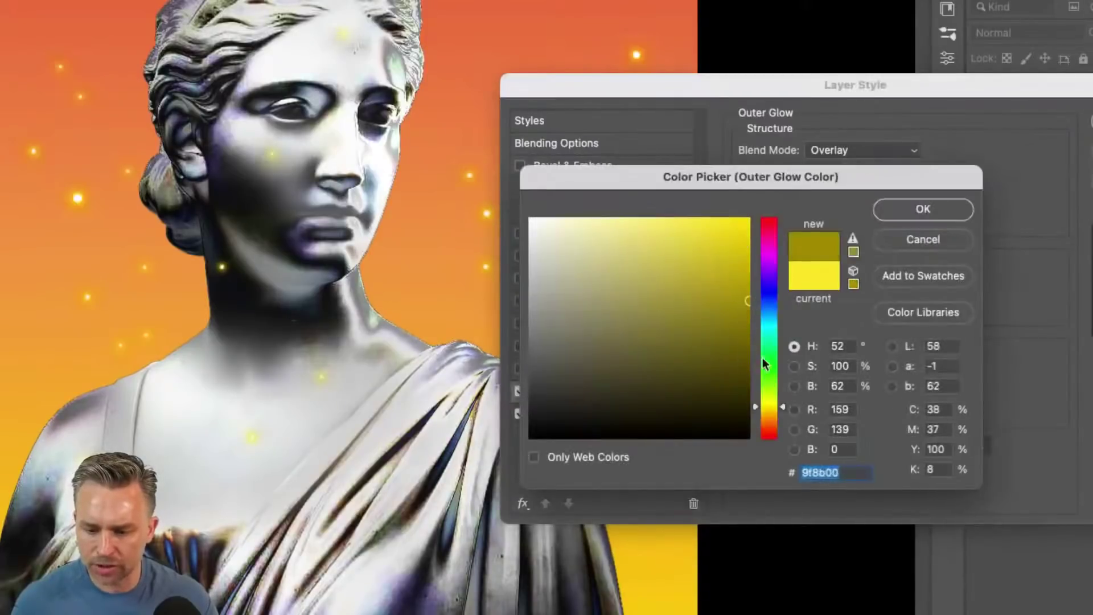
{"action": "left_click_drag", "start_coordinate": [763, 357], "coordinate": [765, 405]}
{"action": "left_click_drag", "start_coordinate": [727, 226], "coordinate": [763, 202]}
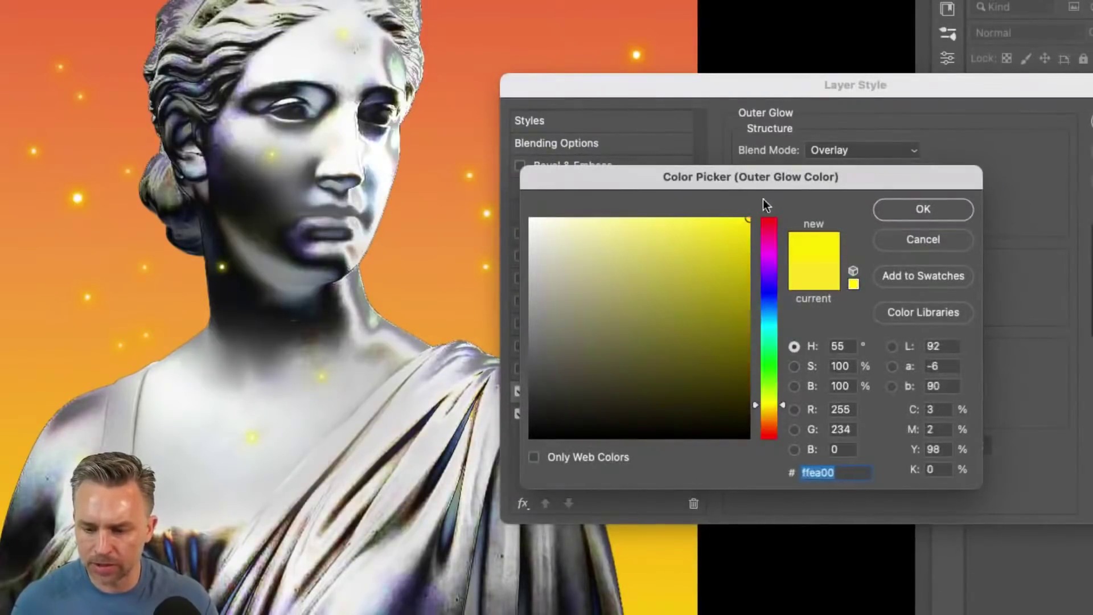
{"action": "left_click_drag", "start_coordinate": [763, 402], "coordinate": [763, 409]}
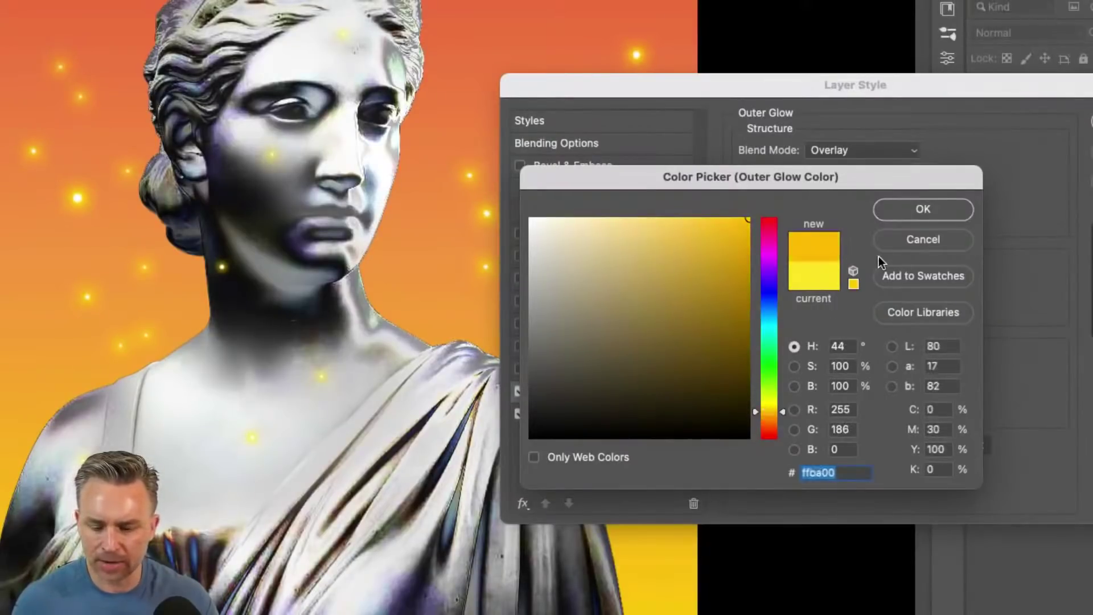
{"action": "left_click", "coordinate": [906, 212]}
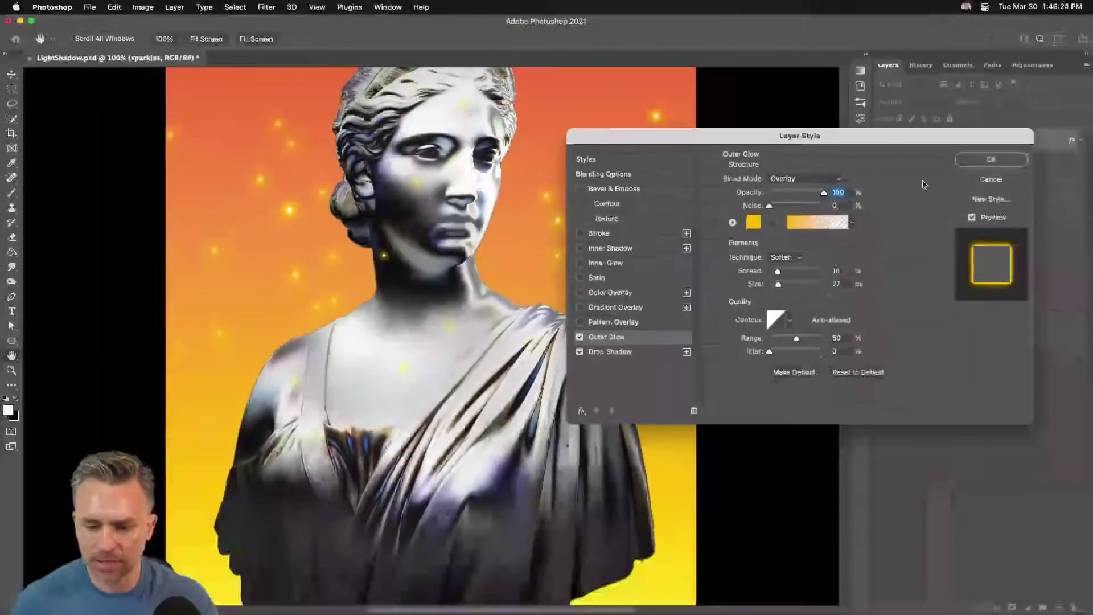
{"action": "left_click", "coordinate": [982, 162]}
Move the sparkles layer slightly down and to the left on the canvas.
{"action": "left_click", "coordinate": [13, 76]}
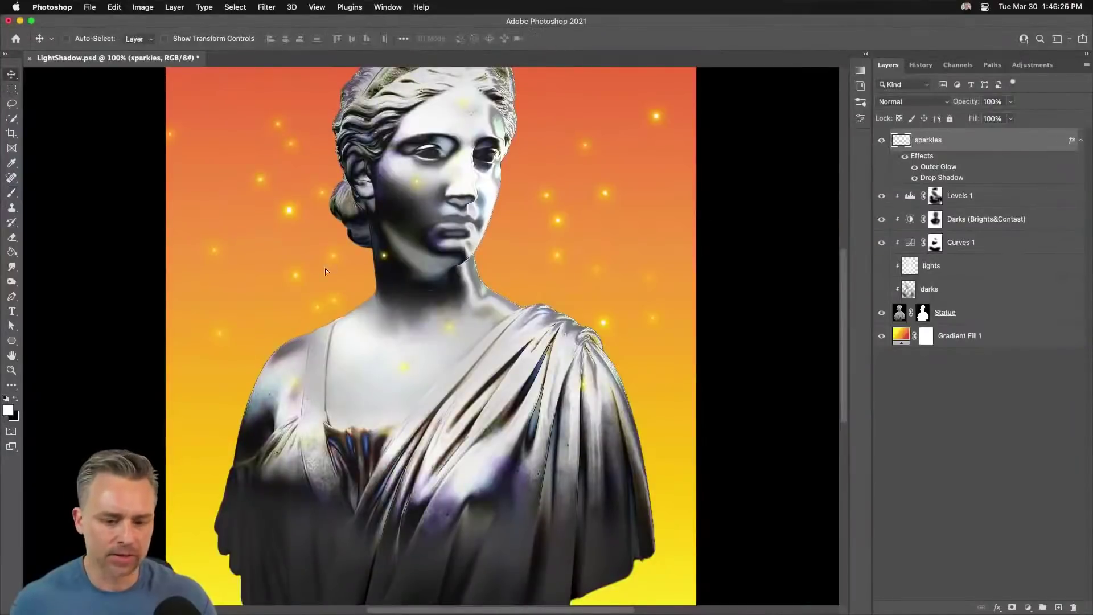
{"action": "mouse_move", "coordinate": [325, 269]}
{"action": "left_mouse_down"}
{"action": "mouse_move", "coordinate": [382, 320]}
{"action": "mouse_move", "coordinate": [309, 281]}
{"action": "left_mouse_up"}
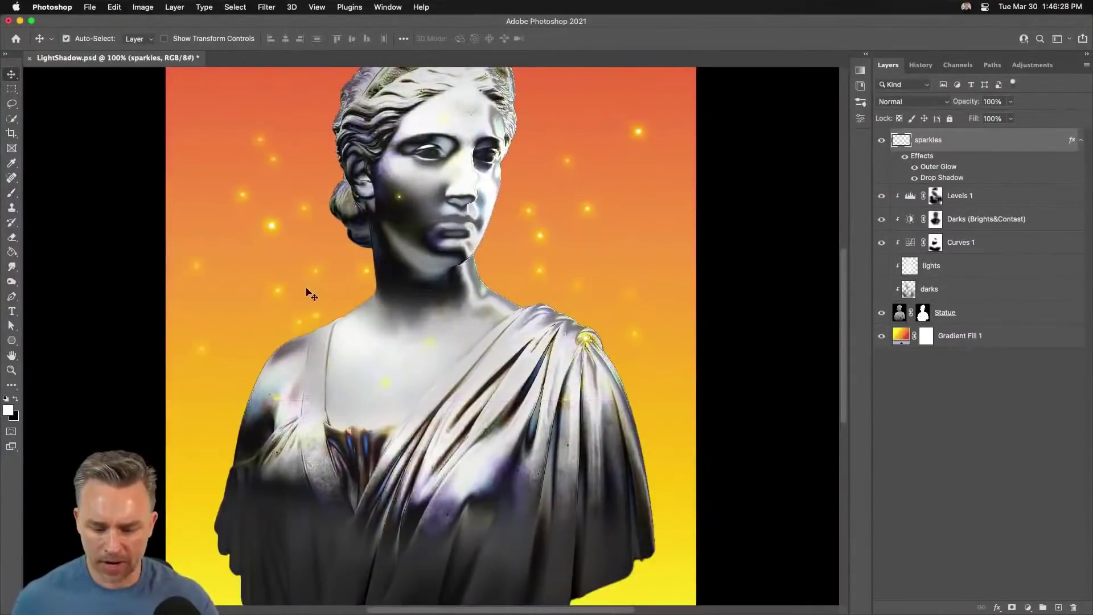
{"action": "key", "text": "super+0"}
{"action": "key", "text": "super+1"}
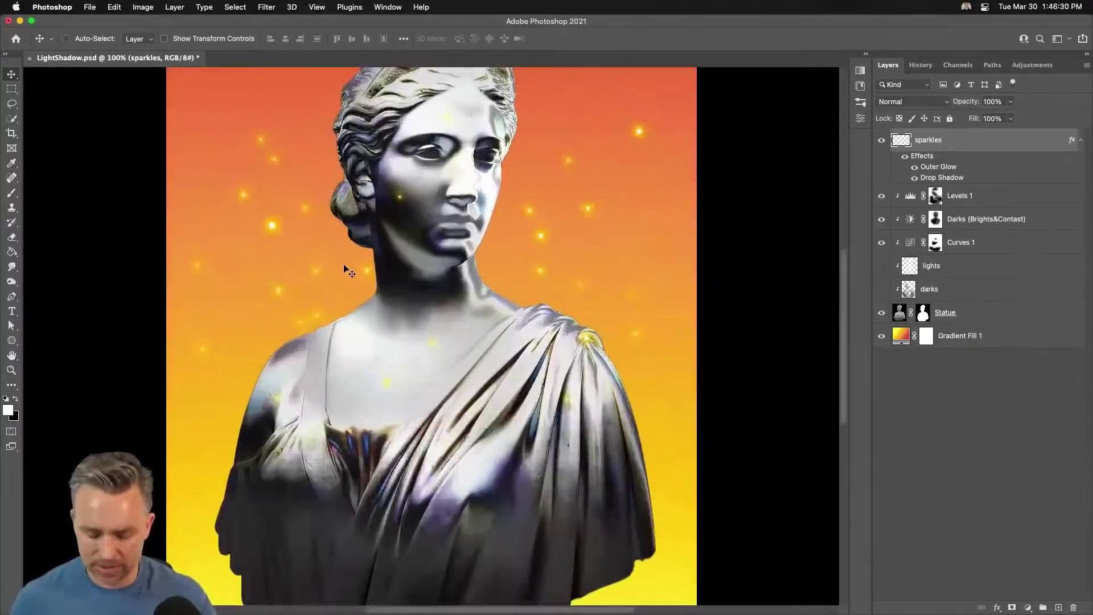
Paint more white sparkles with 4 to 15 px brush sizes on the background beside the statue and across its dress, then collapse the layer's effects.
{"action": "key", "text": "b"}
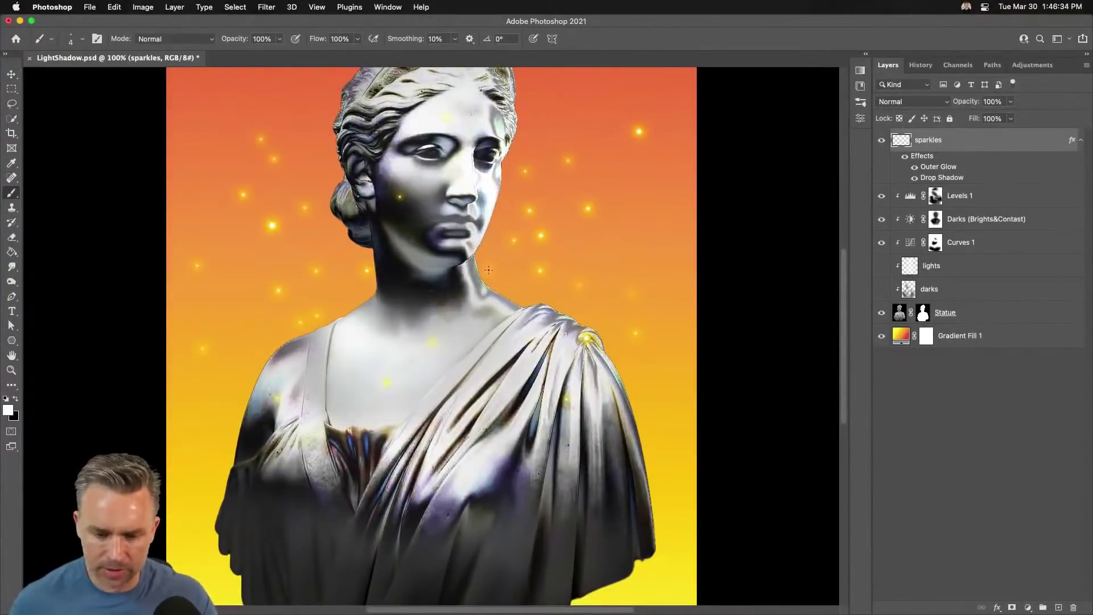
{"action": "left_click", "coordinate": [659, 448]}
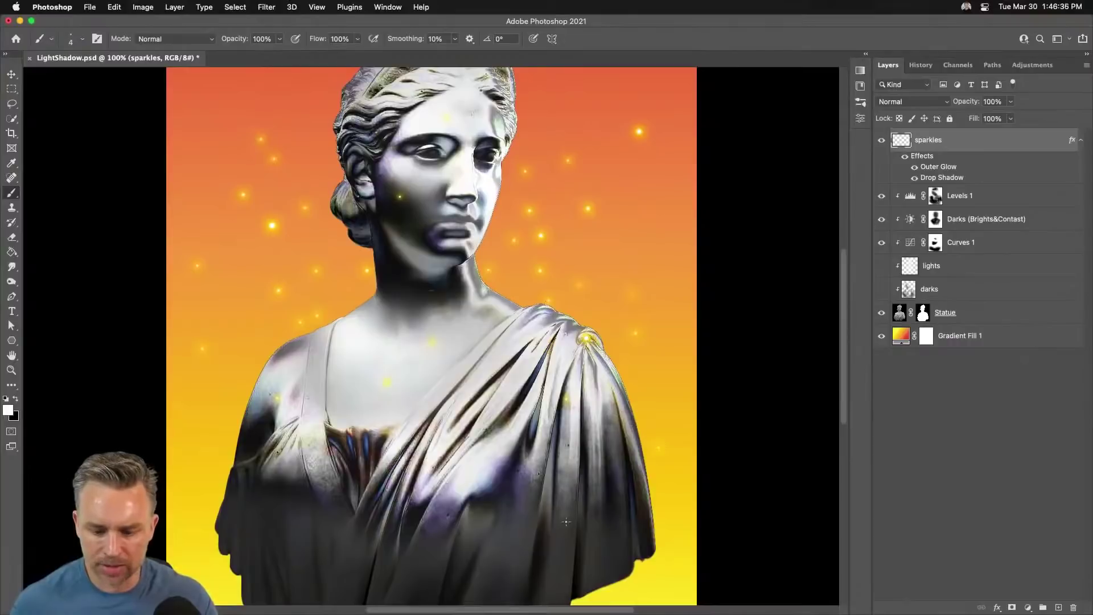
{"action": "left_click", "coordinate": [565, 521]}
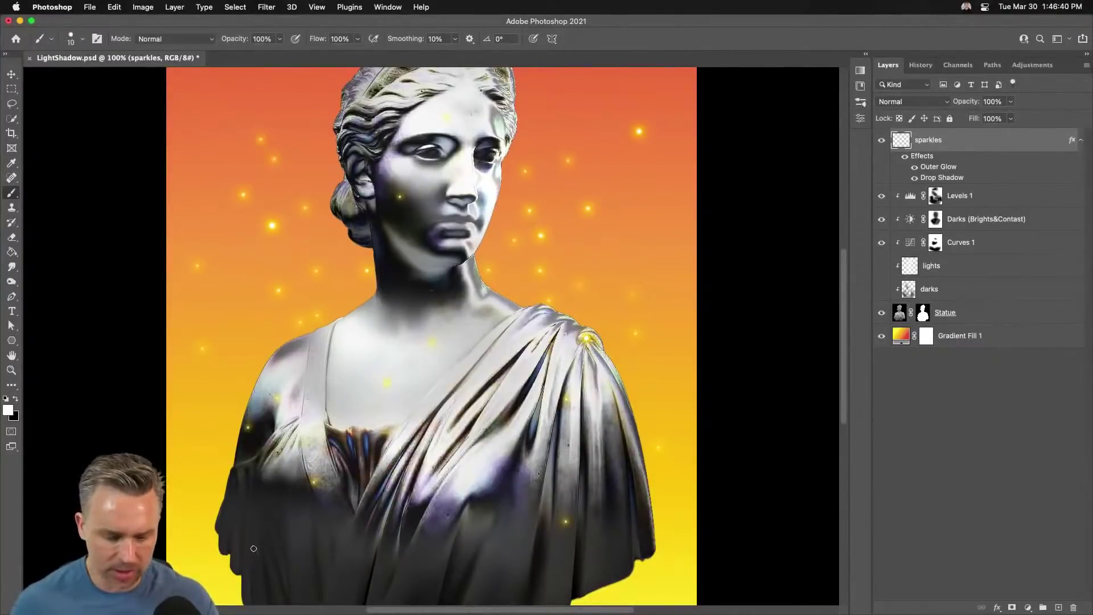
{"action": "left_click", "coordinate": [253, 548]}
{"action": "key", "text": "bracketright"}
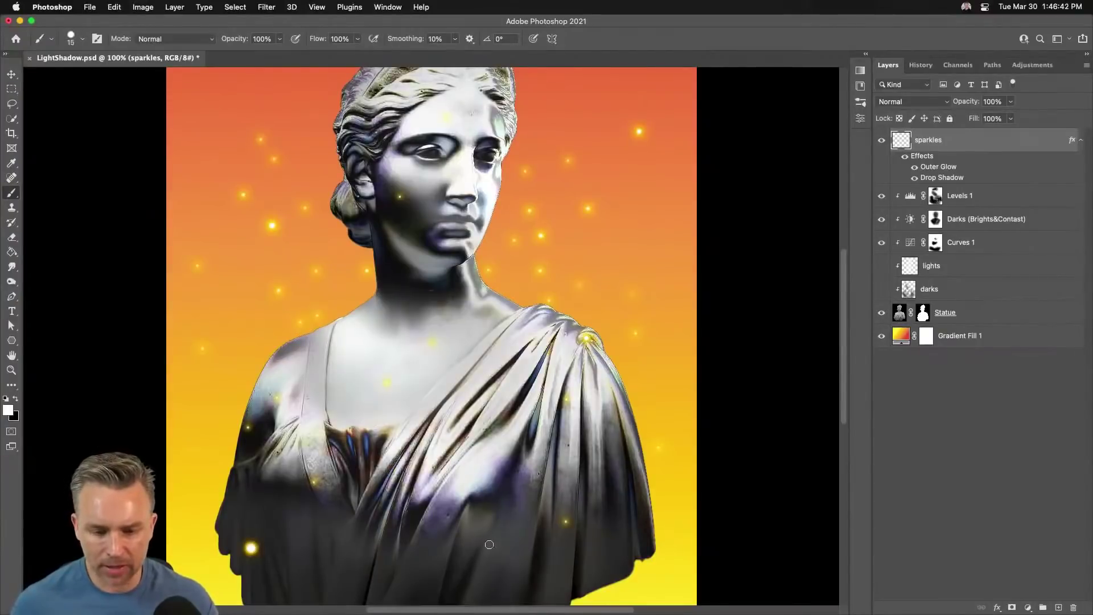
{"action": "left_click", "coordinate": [489, 545]}
{"action": "left_click", "coordinate": [541, 516]}
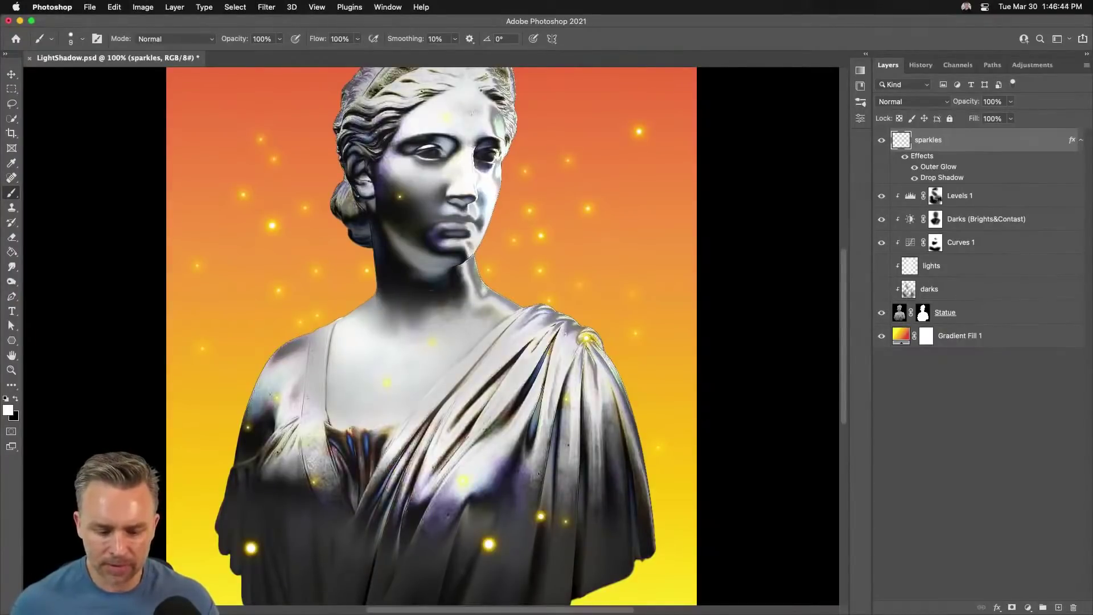
{"action": "left_click", "coordinate": [357, 568]}
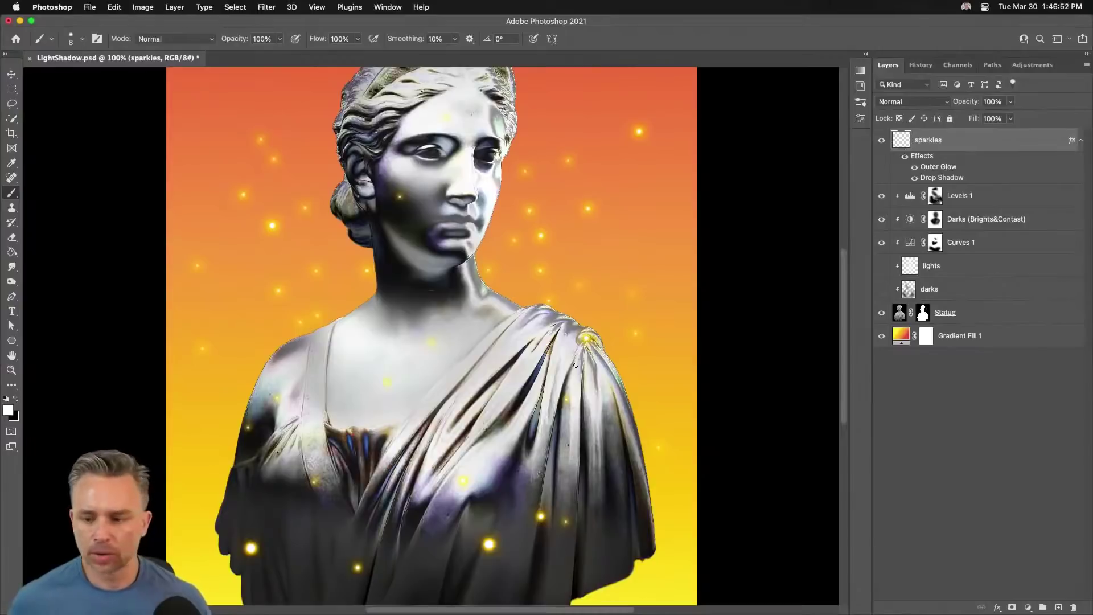
{"action": "left_click", "coordinate": [1081, 142]}
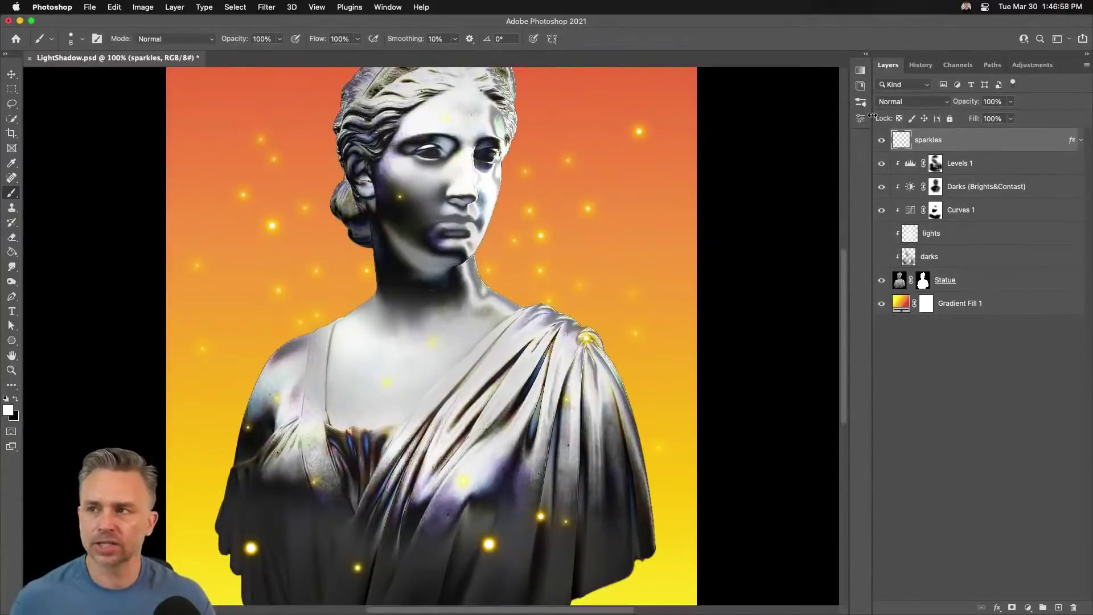
Add a Hue/Saturation adjustment layer above Levels 1 and set its saturation to +47.
{"action": "key", "text": "super+minus"}
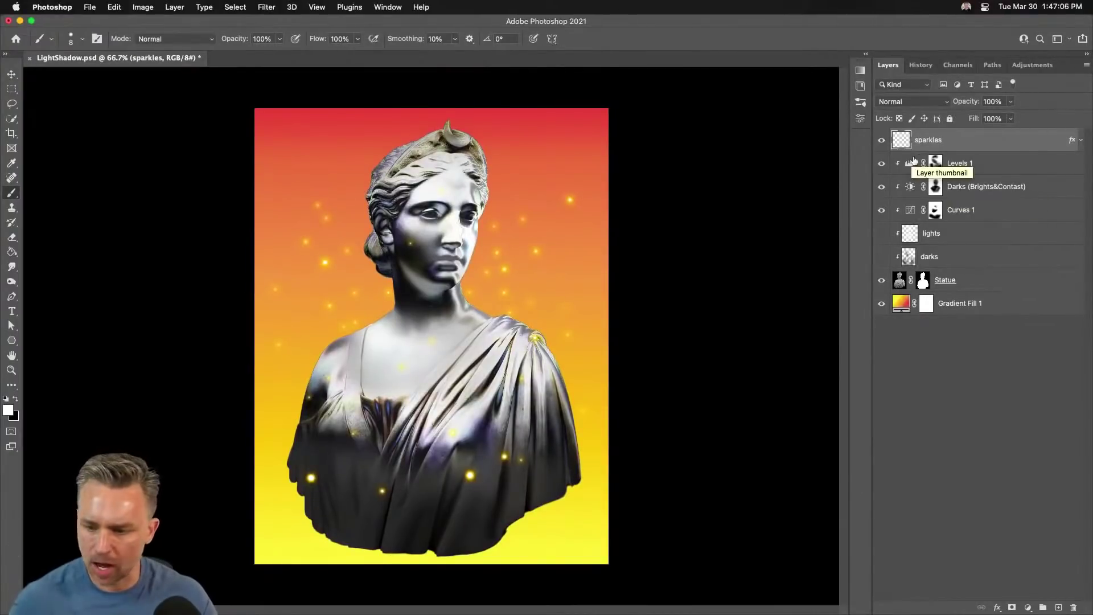
{"action": "left_click", "coordinate": [996, 170]}
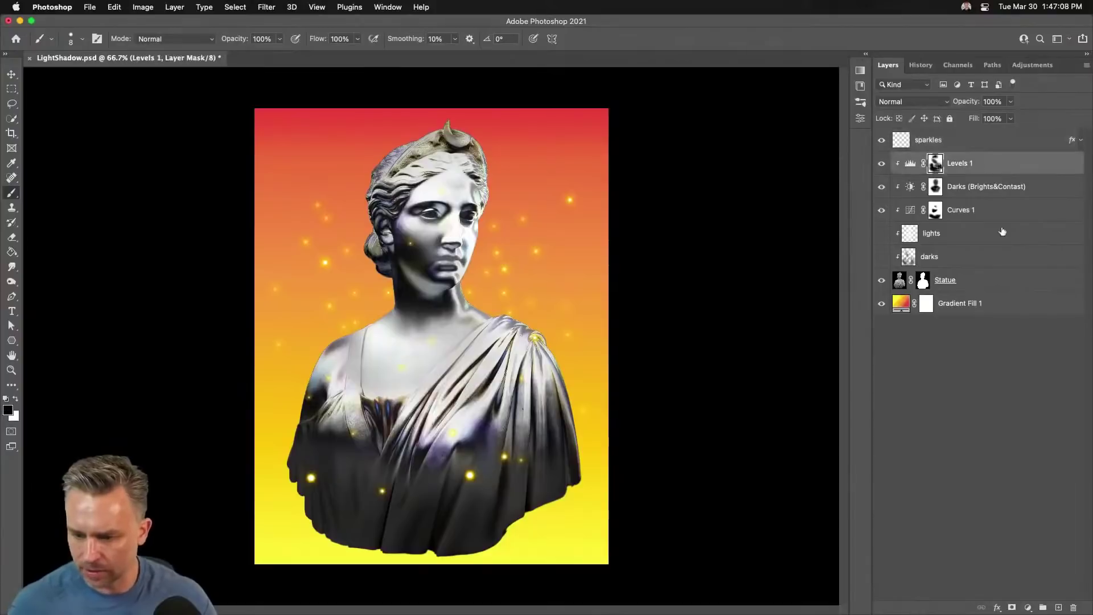
{"action": "left_click", "coordinate": [1028, 607]}
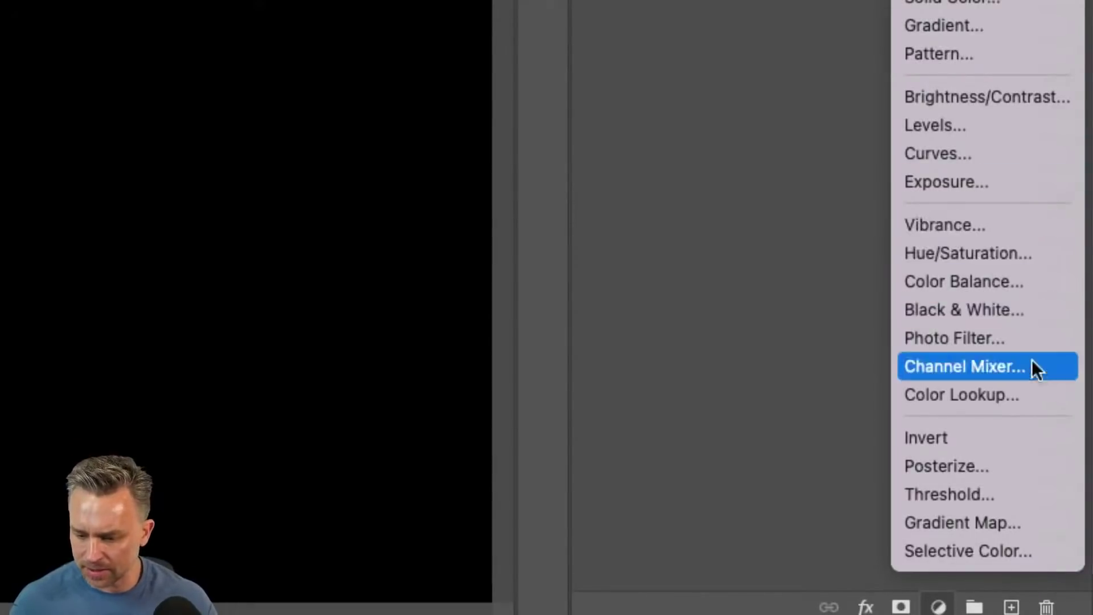
{"action": "left_click", "coordinate": [1021, 254]}
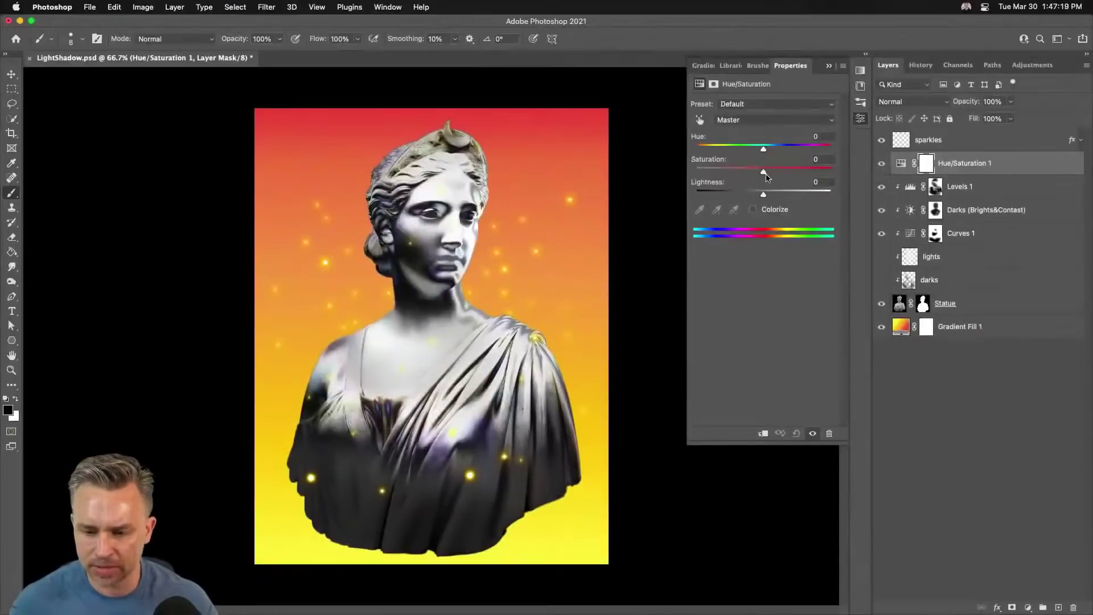
{"action": "left_click_drag", "start_coordinate": [766, 178], "coordinate": [796, 172]}
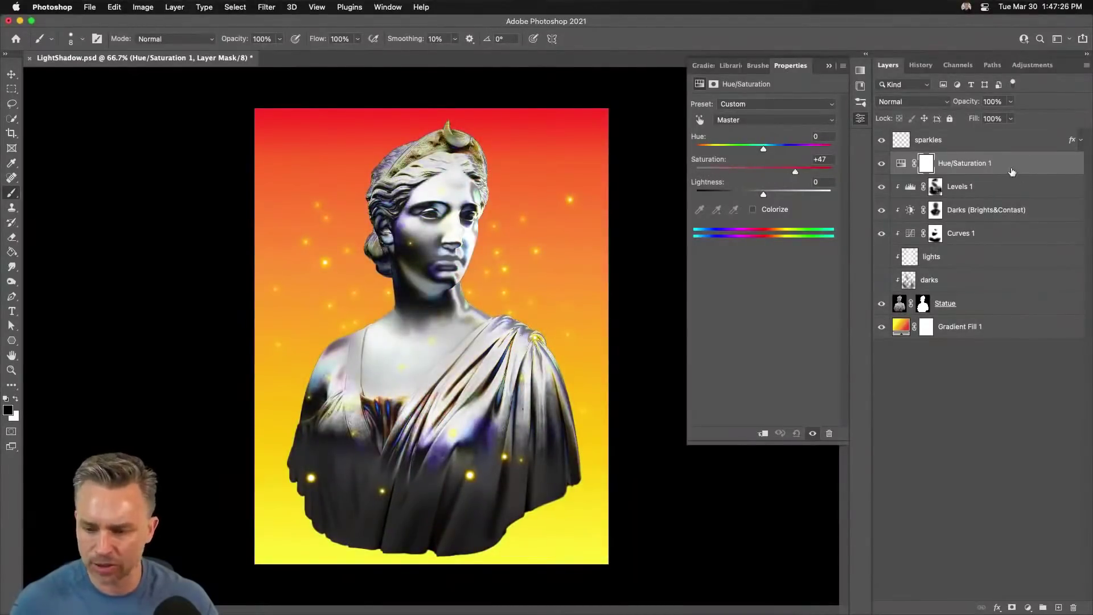
Clip the Hue/Saturation adjustment to the statue and toggle its visibility to compare the effect.
{"action": "left_click", "coordinate": [924, 171], "text": "alt"}
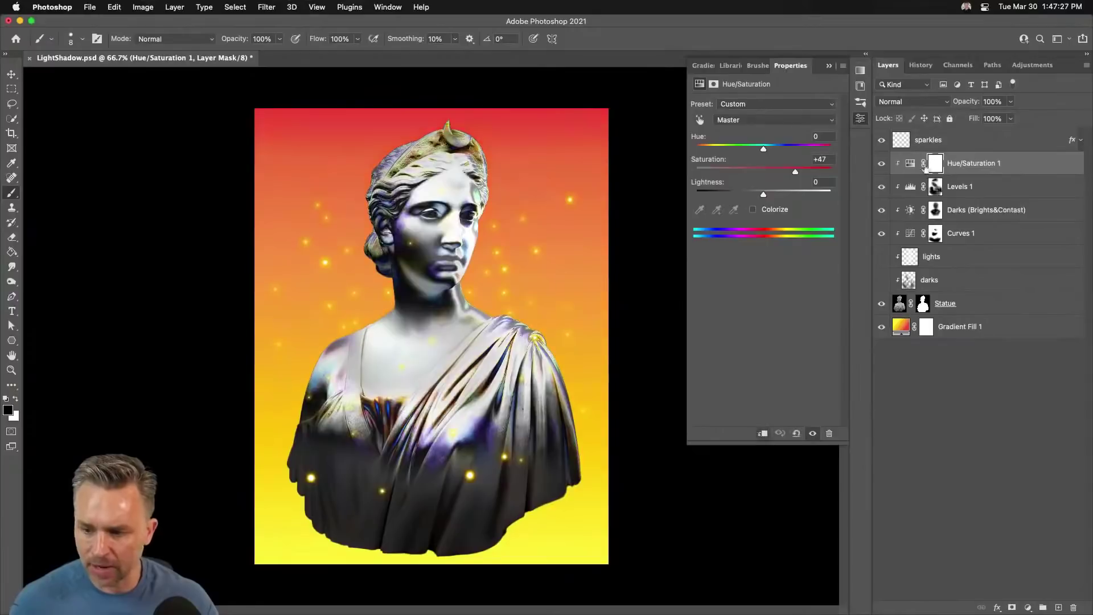
{"action": "left_click", "coordinate": [882, 164]}
{"action": "left_click", "coordinate": [882, 164]}
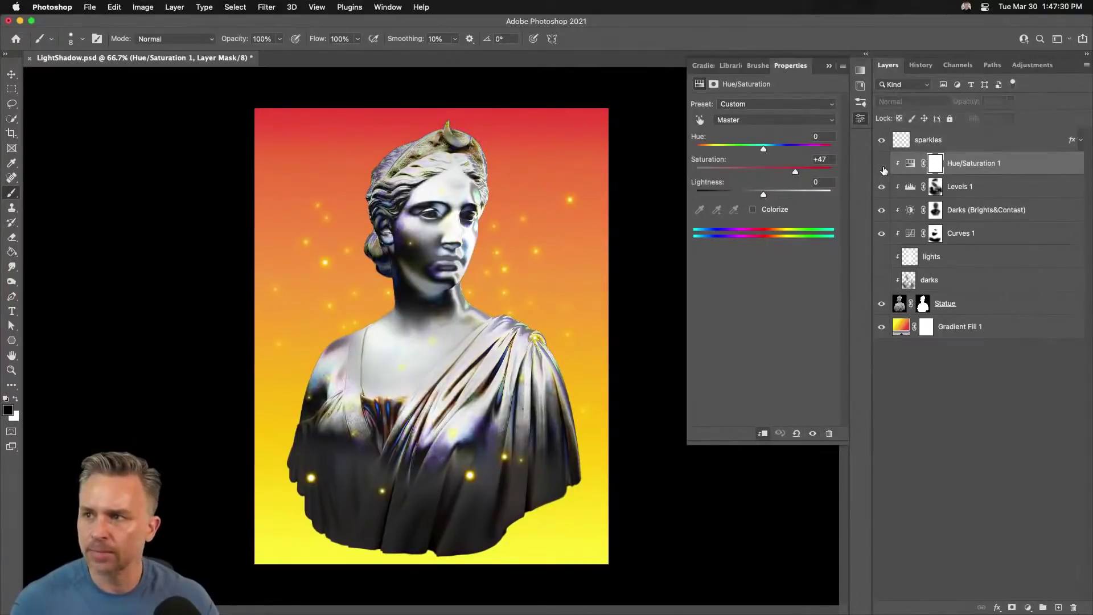
Compare the statue's face close up with the Hue/Saturation adjustment hidden and shown.
{"action": "scroll", "coordinate": [402, 181], "scroll_direction": "up", "scroll_amount": 1}
{"action": "scroll", "coordinate": [403, 184], "scroll_direction": "up", "scroll_amount": 10}
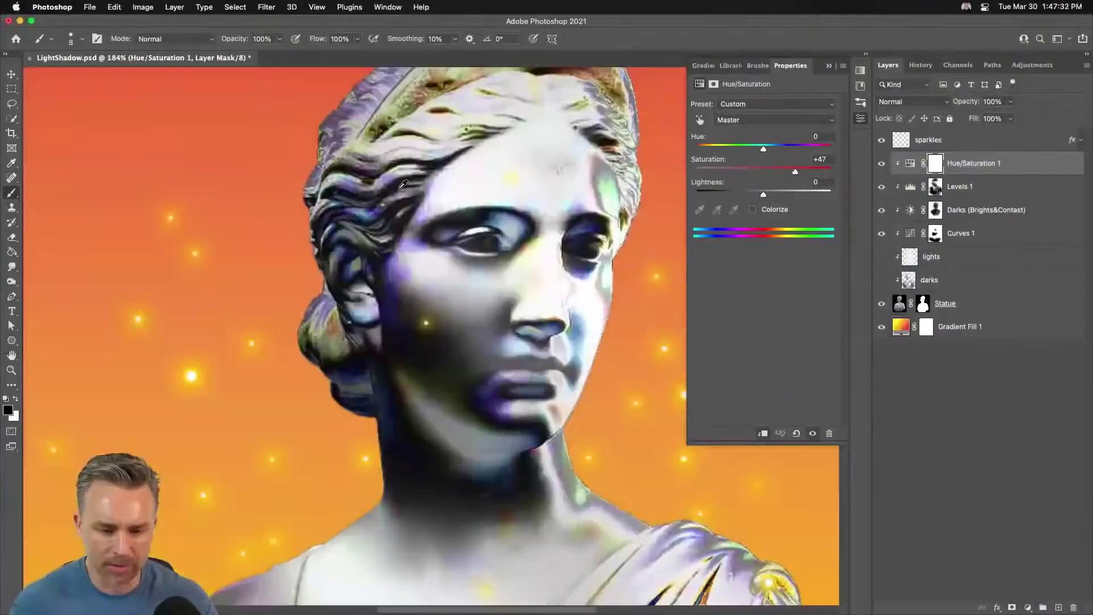
{"action": "left_click", "coordinate": [882, 165]}
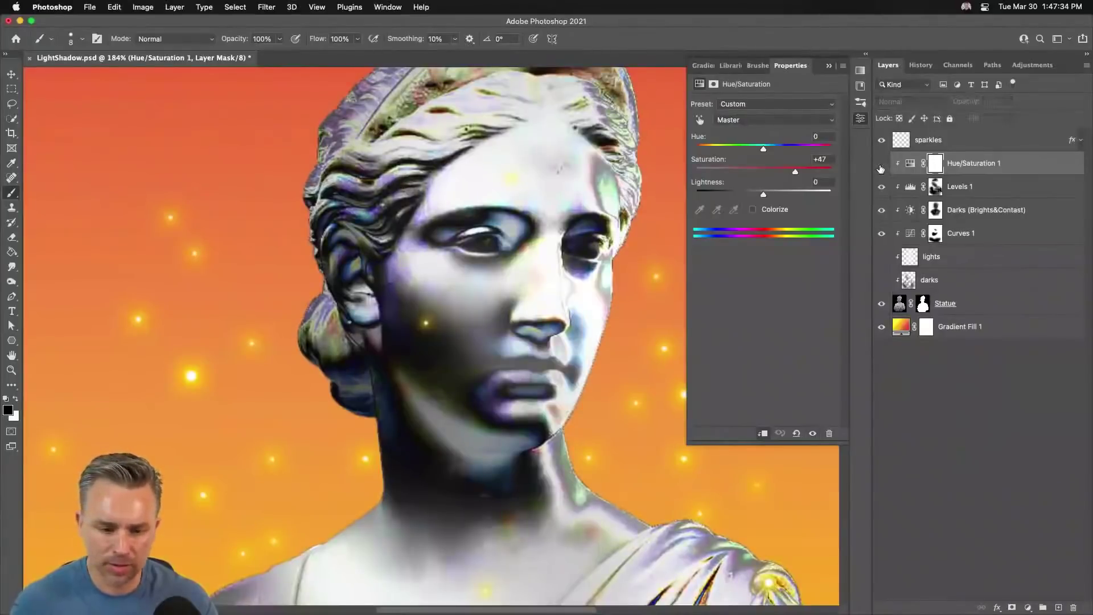
{"action": "left_click", "coordinate": [881, 165]}
{"action": "left_click", "coordinate": [881, 166]}
{"action": "left_click", "coordinate": [881, 165]}
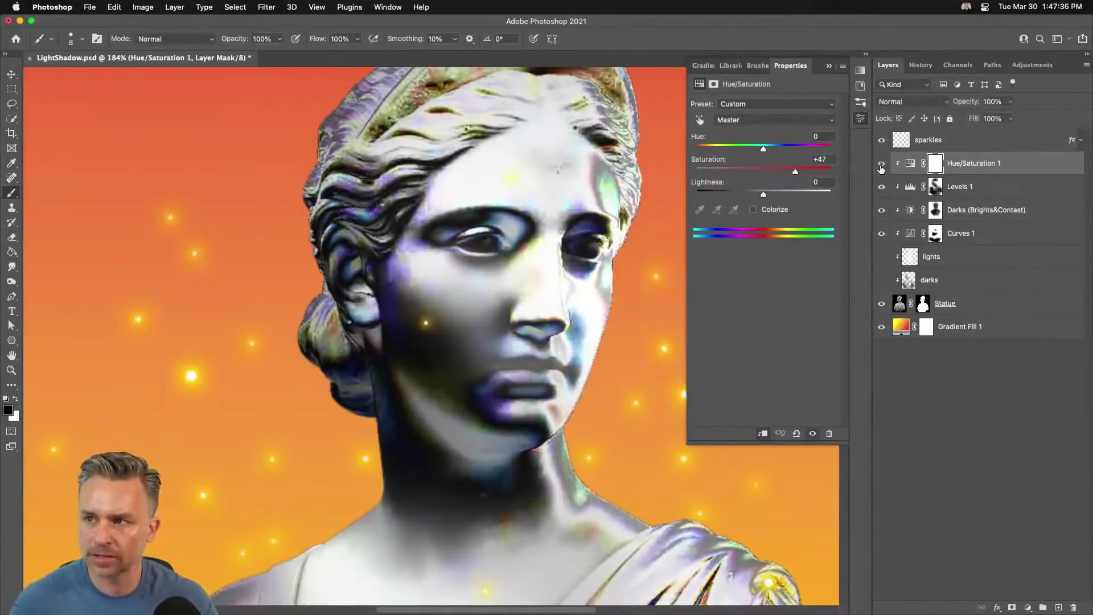
Add a Gradient Map adjustment layer above Hue/Saturation 1 and apply the Cobalt-Iron 1 preset gradient.
{"action": "left_click", "coordinate": [1031, 163]}
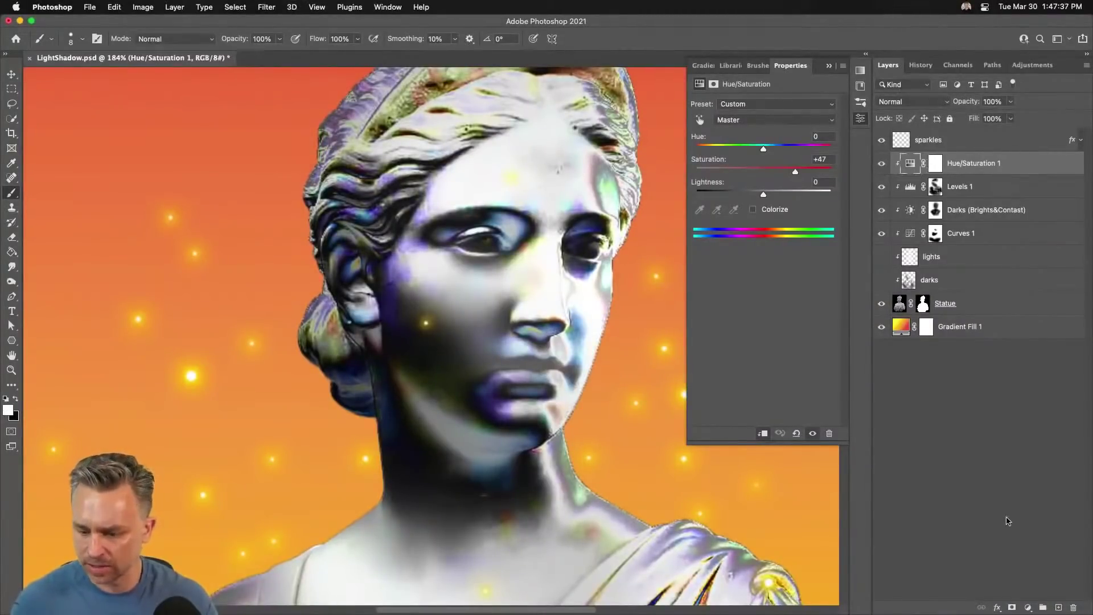
{"action": "left_click", "coordinate": [1028, 607]}
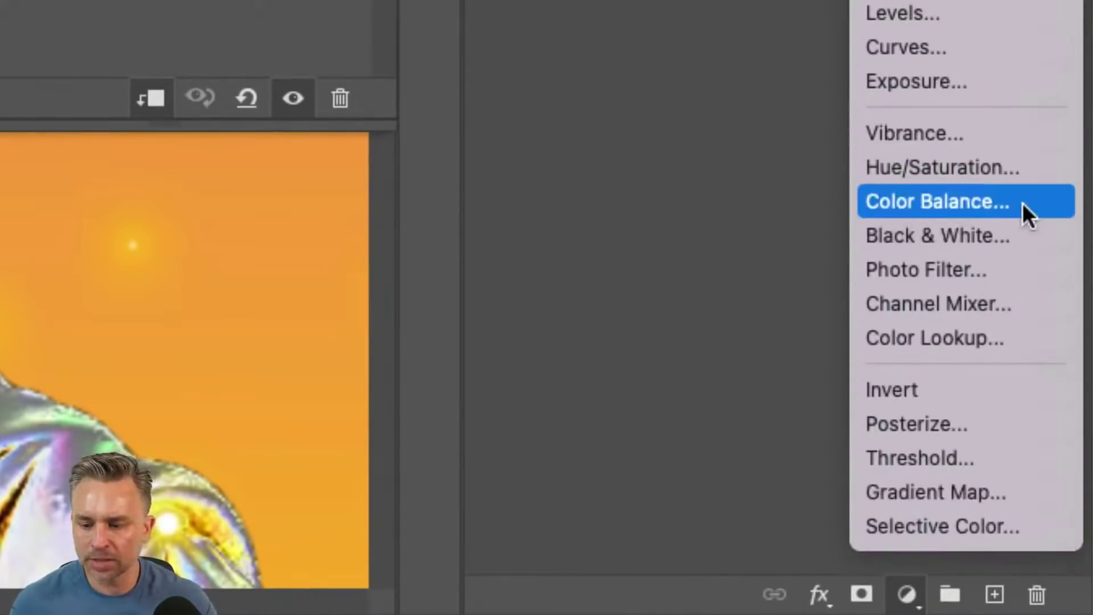
{"action": "left_click", "coordinate": [977, 493]}
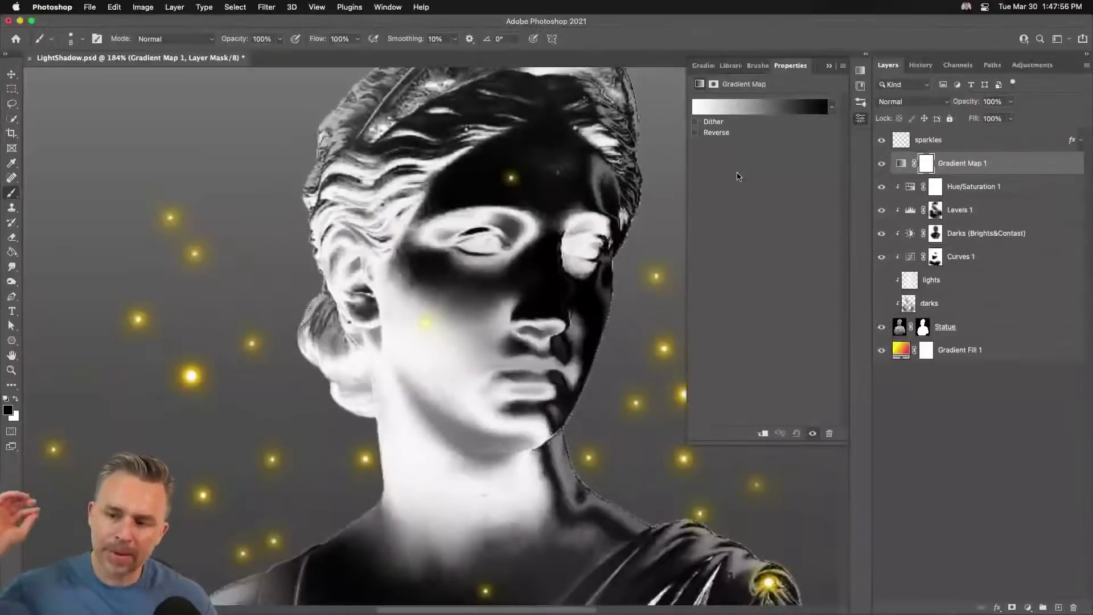
{"action": "left_click", "coordinate": [831, 108]}
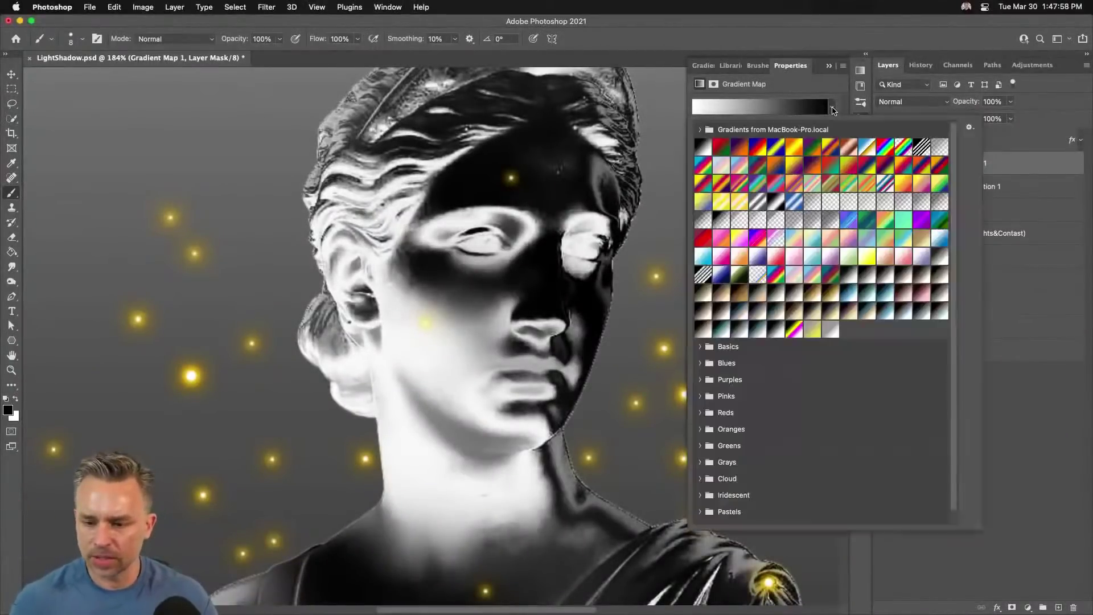
{"action": "left_click", "coordinate": [853, 277]}
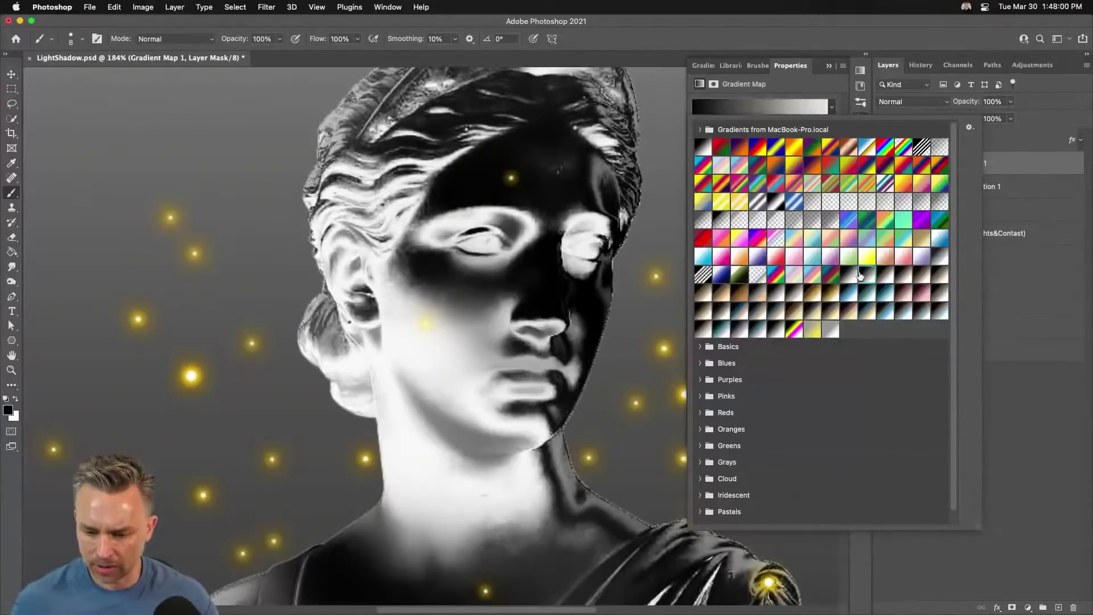
{"action": "left_click", "coordinate": [722, 332]}
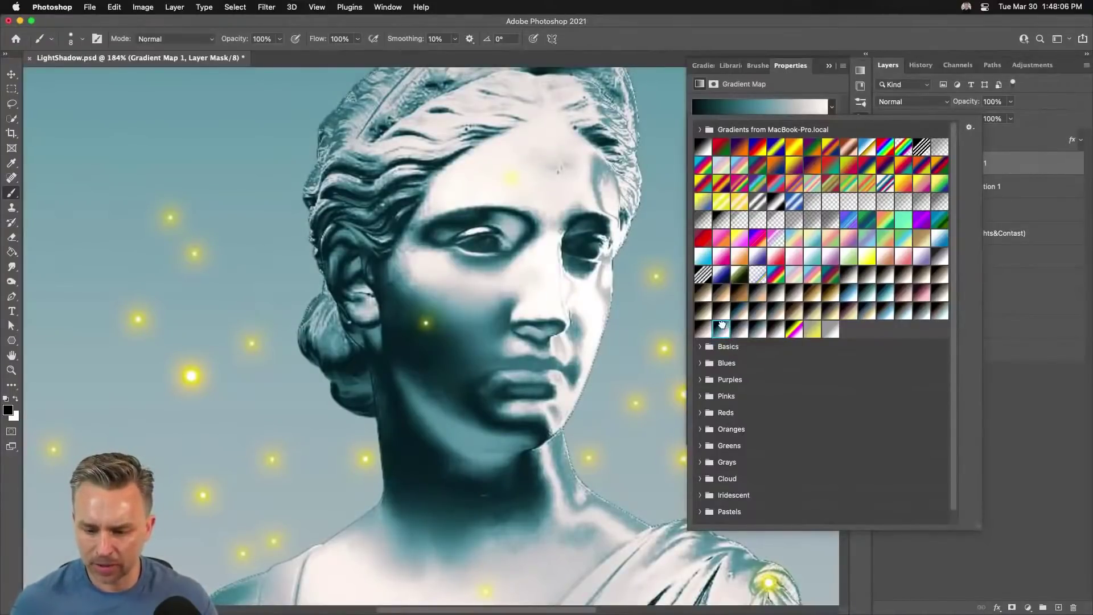
{"action": "double_click", "coordinate": [722, 325]}
Recolour the gradient map's stop at the 75% location to bright yellow, fff000.
{"action": "left_click", "coordinate": [729, 108]}
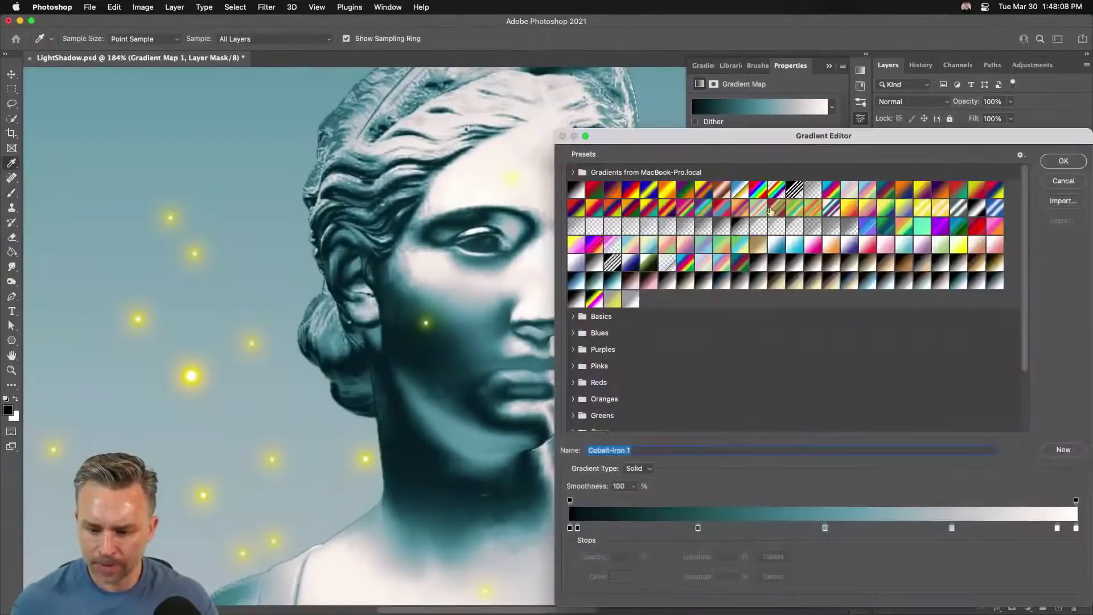
{"action": "left_click_drag", "start_coordinate": [678, 137], "coordinate": [620, 88]}
{"action": "left_click", "coordinate": [894, 480]}
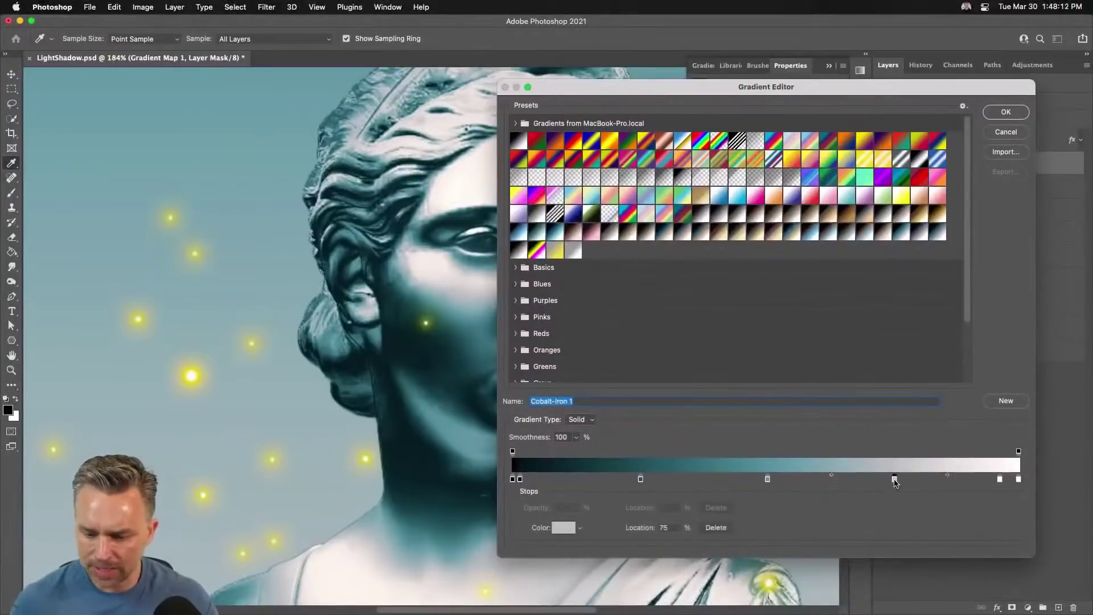
{"action": "double_click", "coordinate": [895, 480]}
{"action": "left_click", "coordinate": [684, 233]}
{"action": "left_click_drag", "start_coordinate": [685, 233], "coordinate": [731, 222]}
{"action": "left_click_drag", "start_coordinate": [741, 333], "coordinate": [741, 346]}
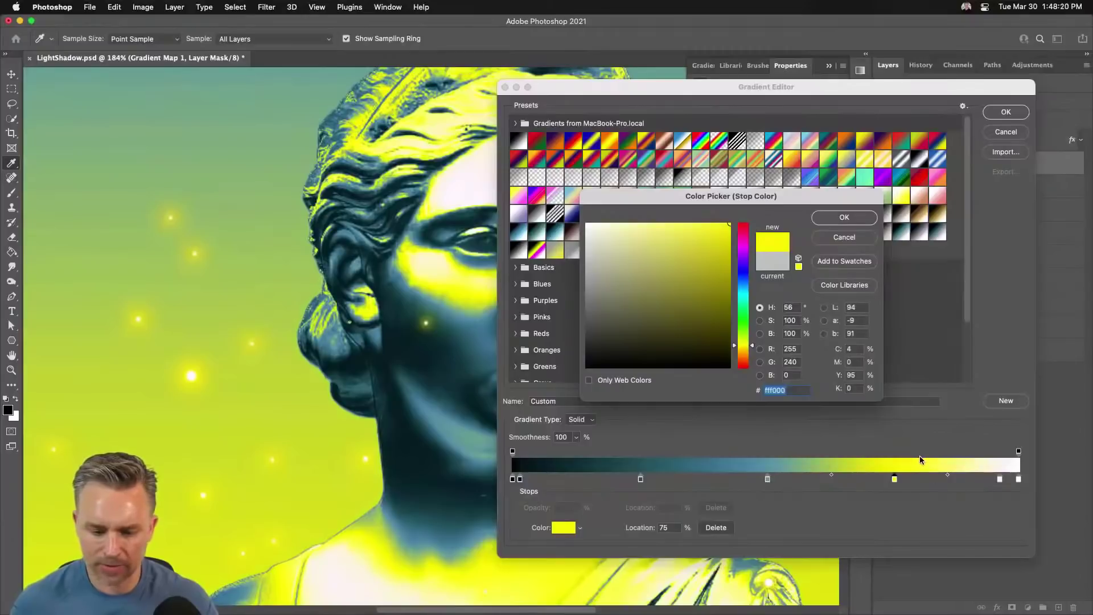
{"action": "left_click", "coordinate": [839, 221]}
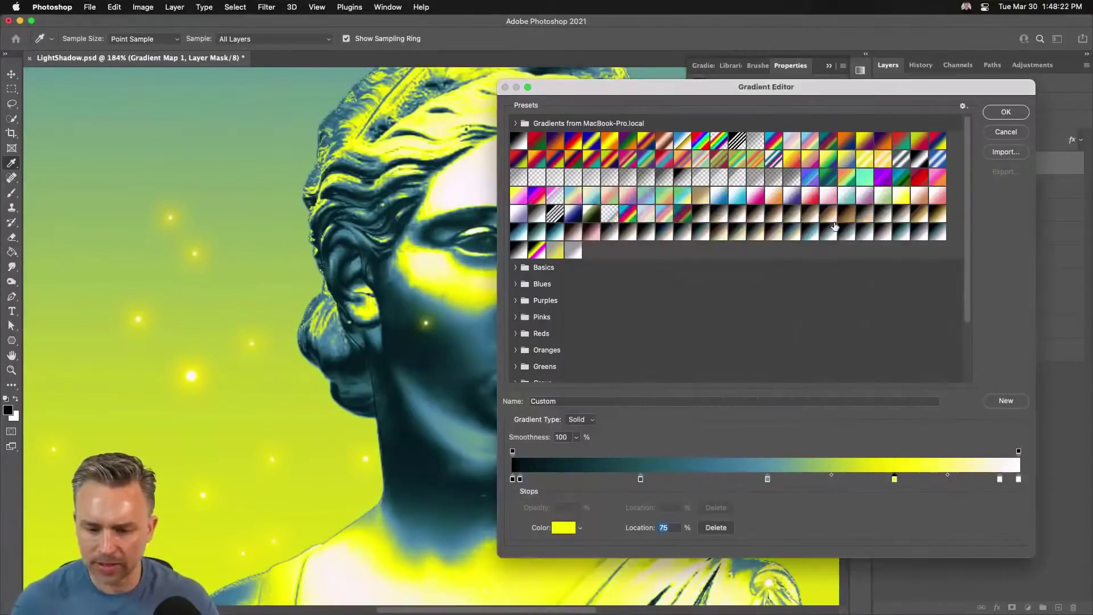
{"action": "left_click", "coordinate": [1006, 113]}
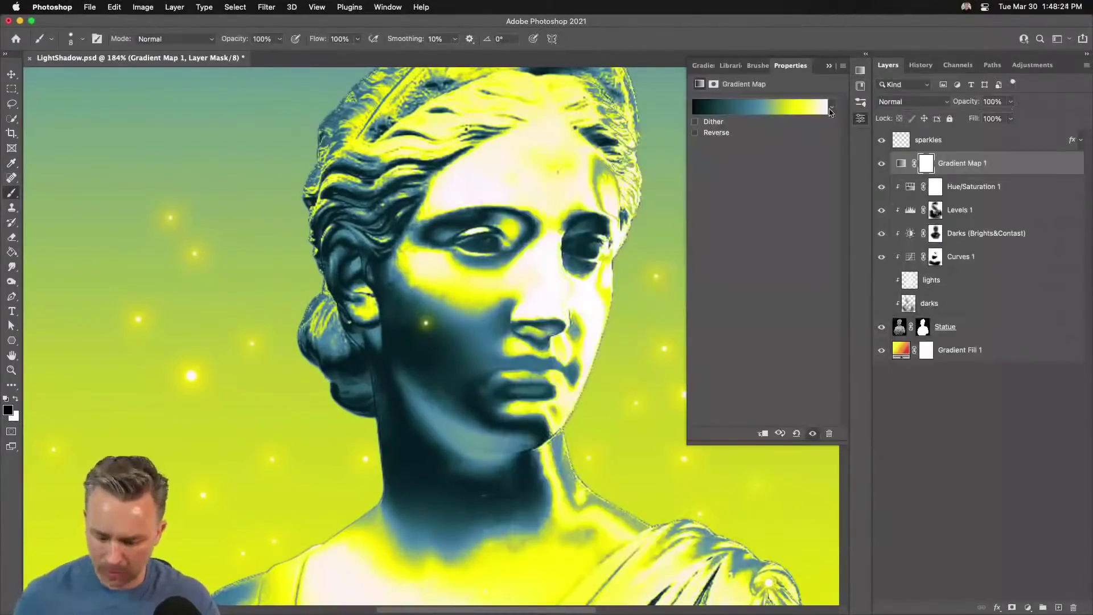
{"action": "key", "text": "super+0"}
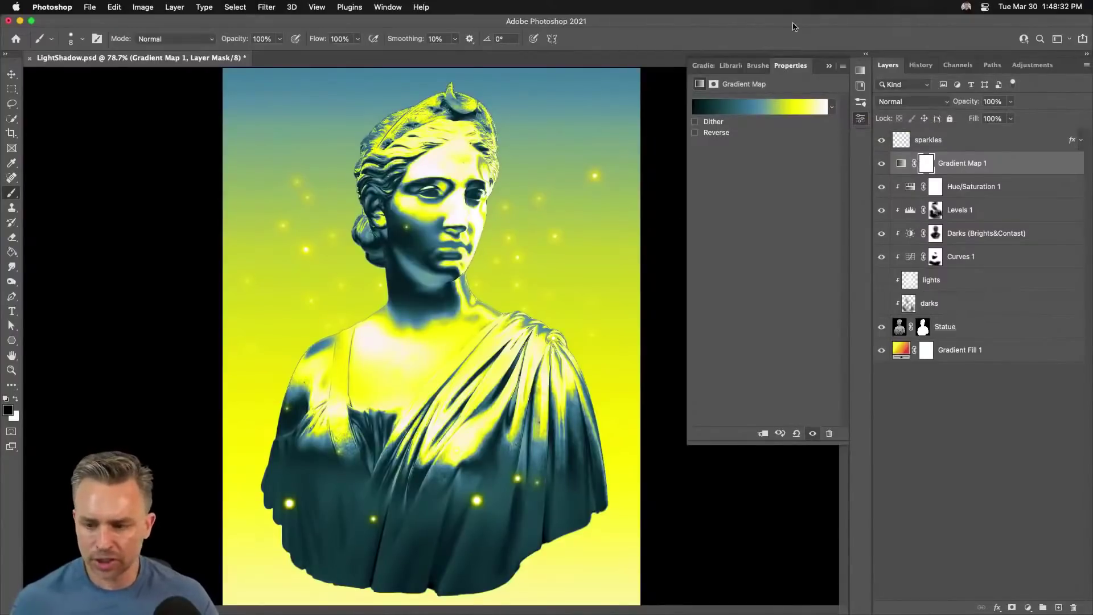
{"action": "left_click", "coordinate": [828, 67]}
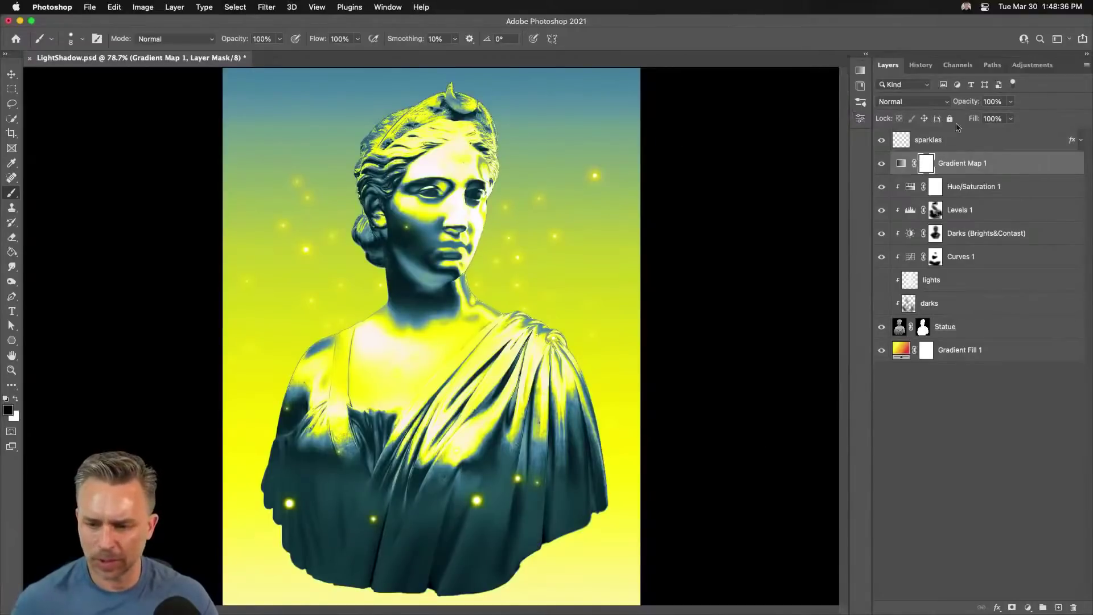
{"action": "left_click", "coordinate": [933, 102]}
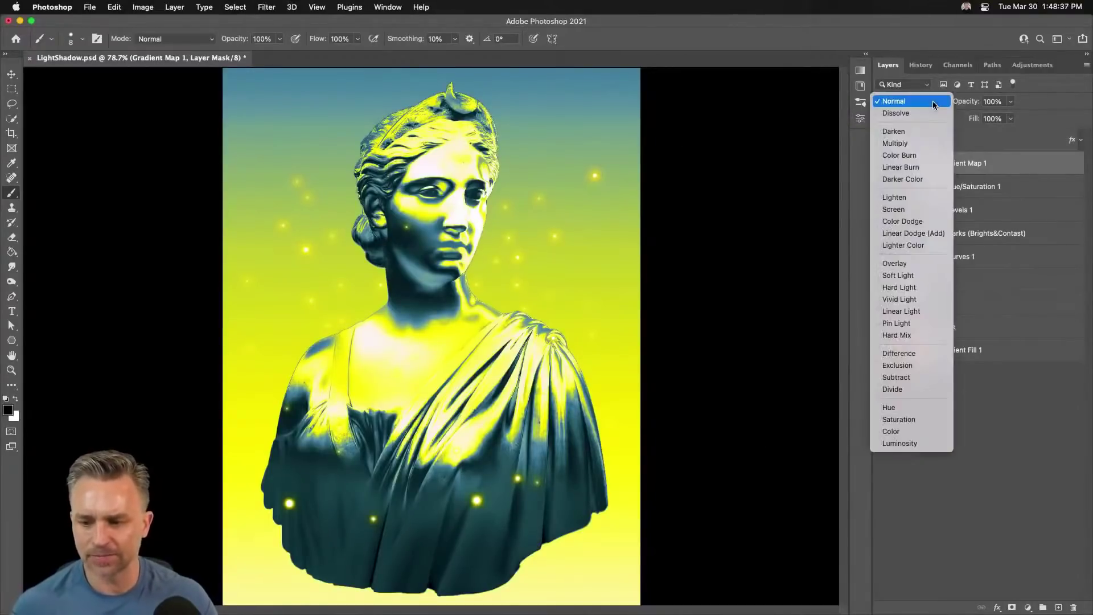
{"action": "left_click", "coordinate": [1020, 155]}
{"action": "key", "text": "super+equal"}
{"action": "key", "text": "super+equal"}
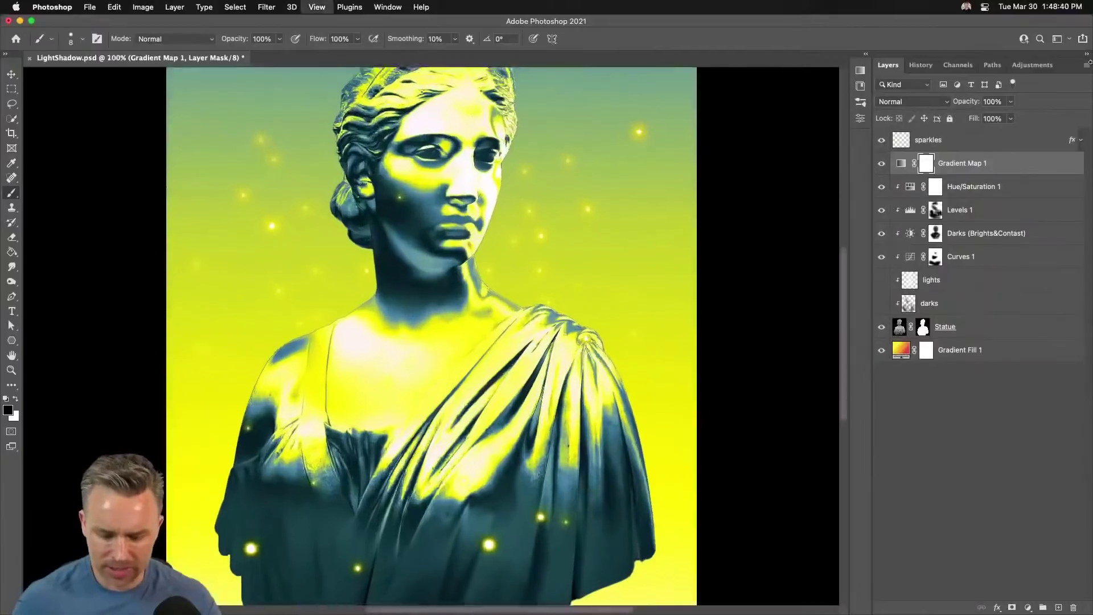
{"action": "left_click_drag", "start_coordinate": [591, 127], "coordinate": [500, 289]}
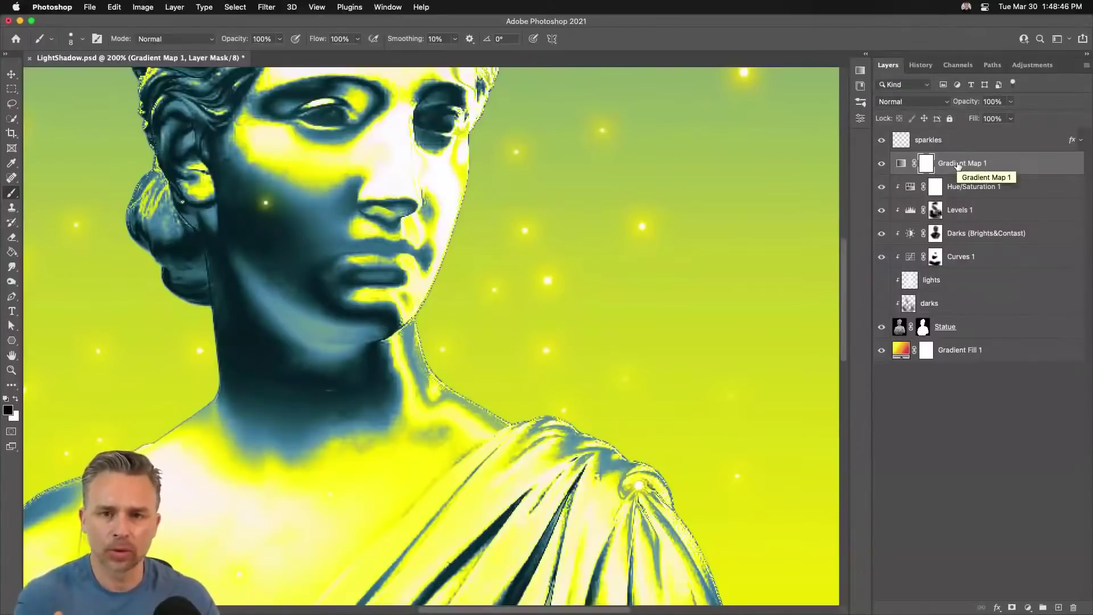
Recolour the gradient map's near-black stop at the 1% location to a dark teal.
{"action": "double_click", "coordinate": [901, 164]}
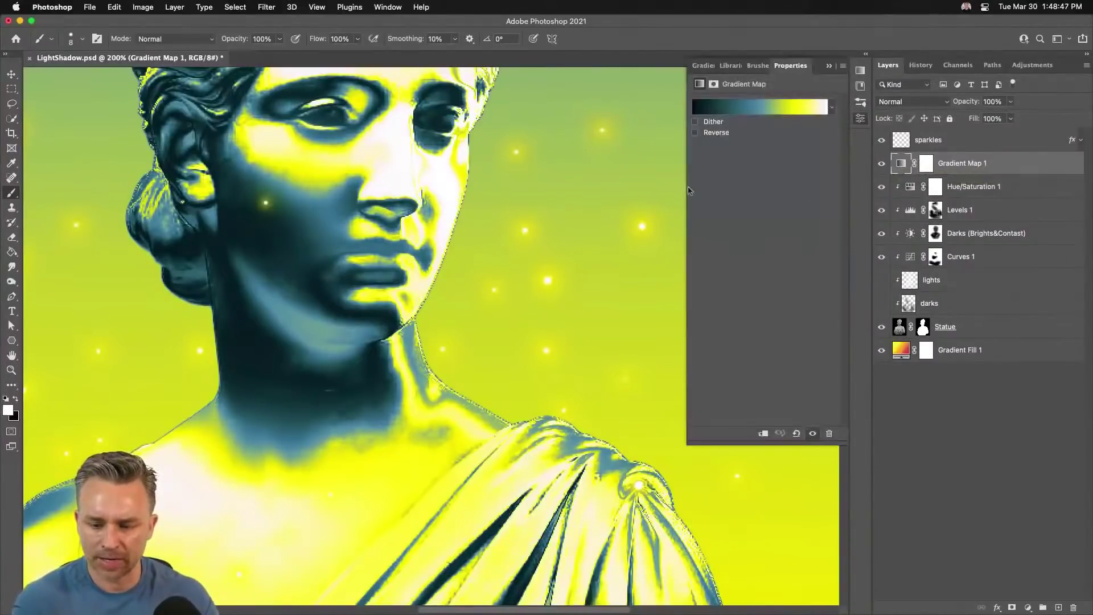
{"action": "left_click", "coordinate": [712, 111]}
{"action": "left_click", "coordinate": [519, 480]}
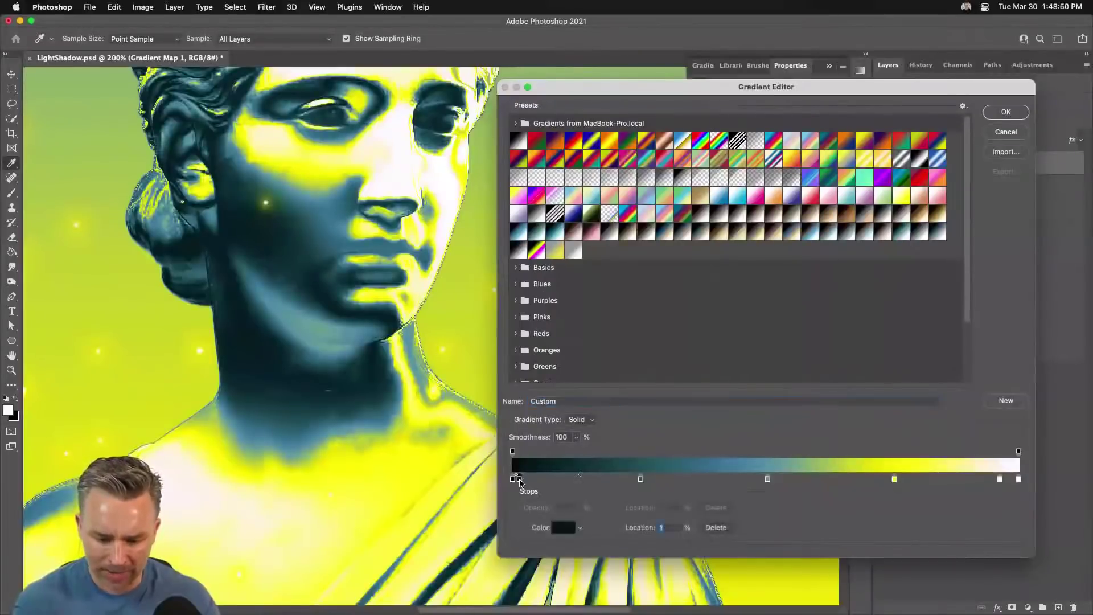
{"action": "double_click", "coordinate": [519, 480]}
{"action": "left_click_drag", "start_coordinate": [658, 317], "coordinate": [743, 337]}
{"action": "key", "text": "Return"}
{"action": "left_click", "coordinate": [1003, 112]}
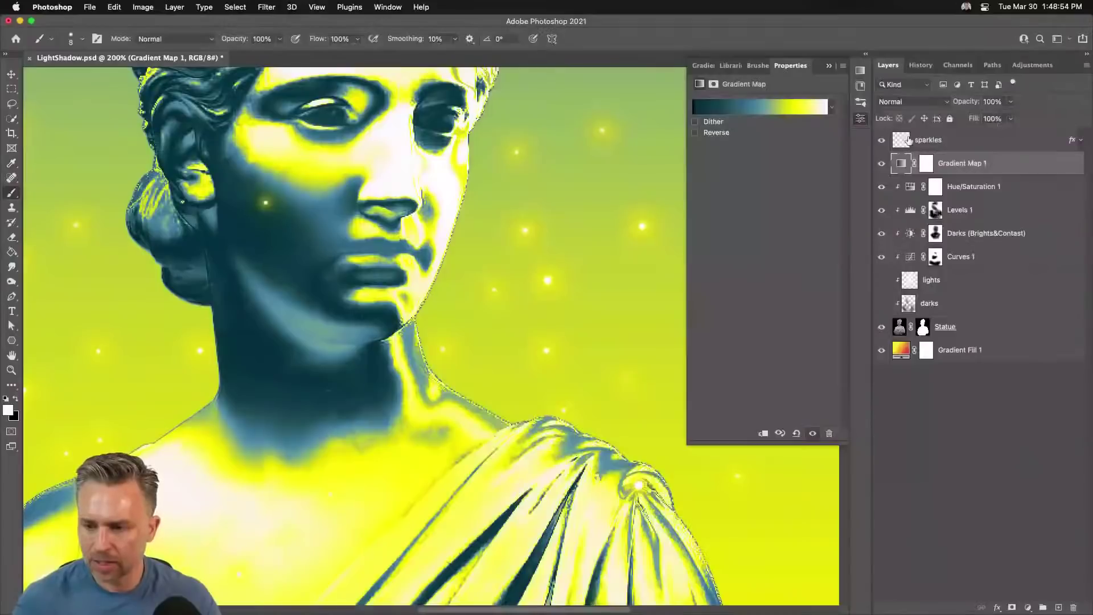
Preview blend modes on the Gradient Map layer, keep Normal, and clip the adjustment to the statue.
{"action": "left_click", "coordinate": [912, 102]}
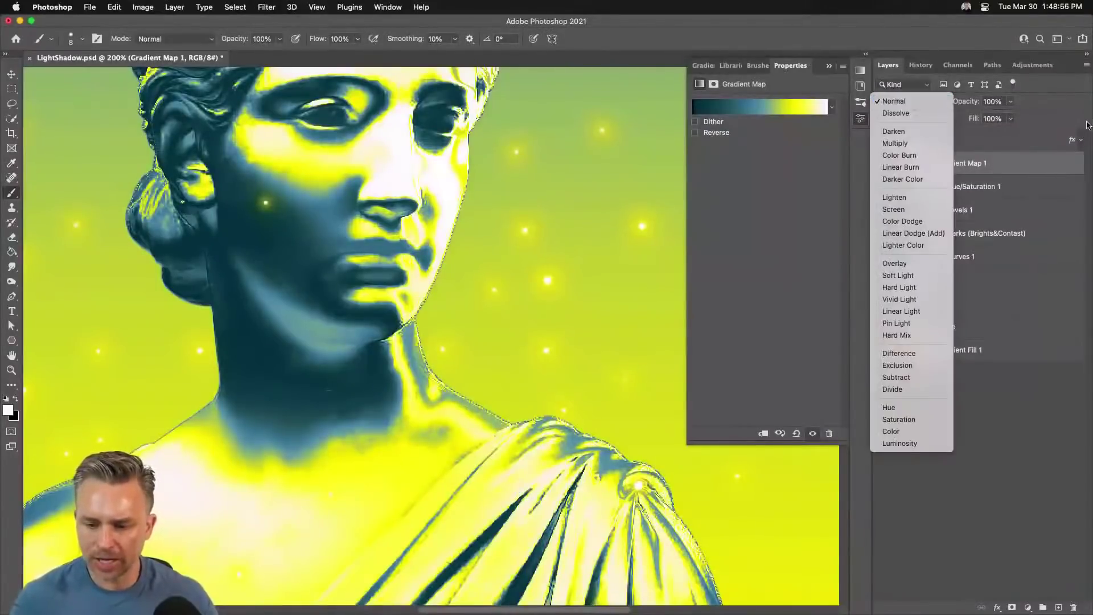
{"action": "left_click", "coordinate": [826, 56]}
{"action": "left_click", "coordinate": [830, 66]}
{"action": "left_click", "coordinate": [917, 101]}
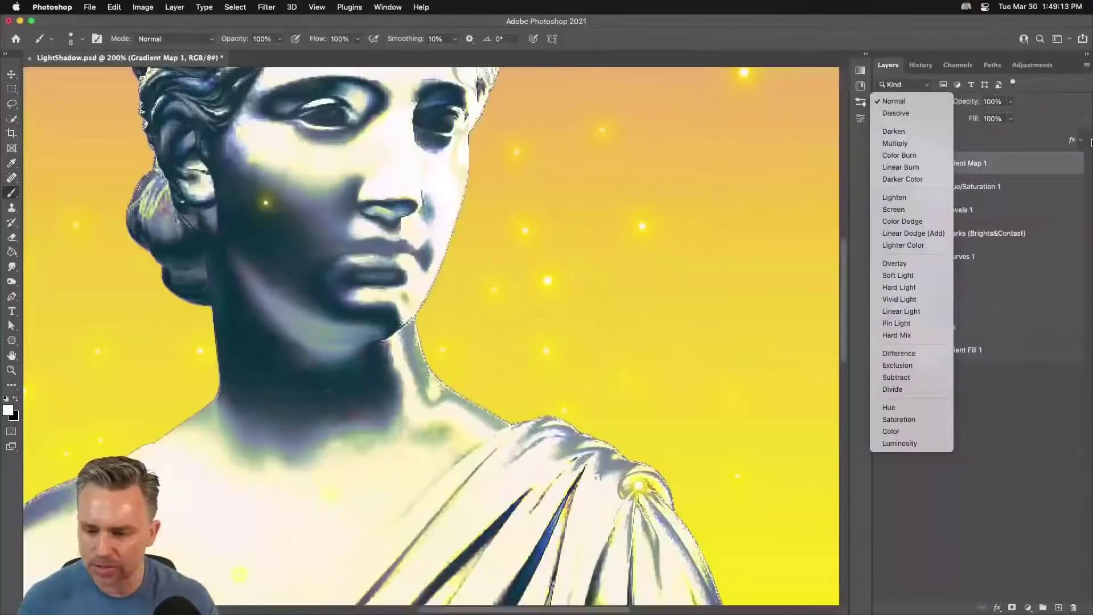
{"action": "left_click", "coordinate": [970, 254]}
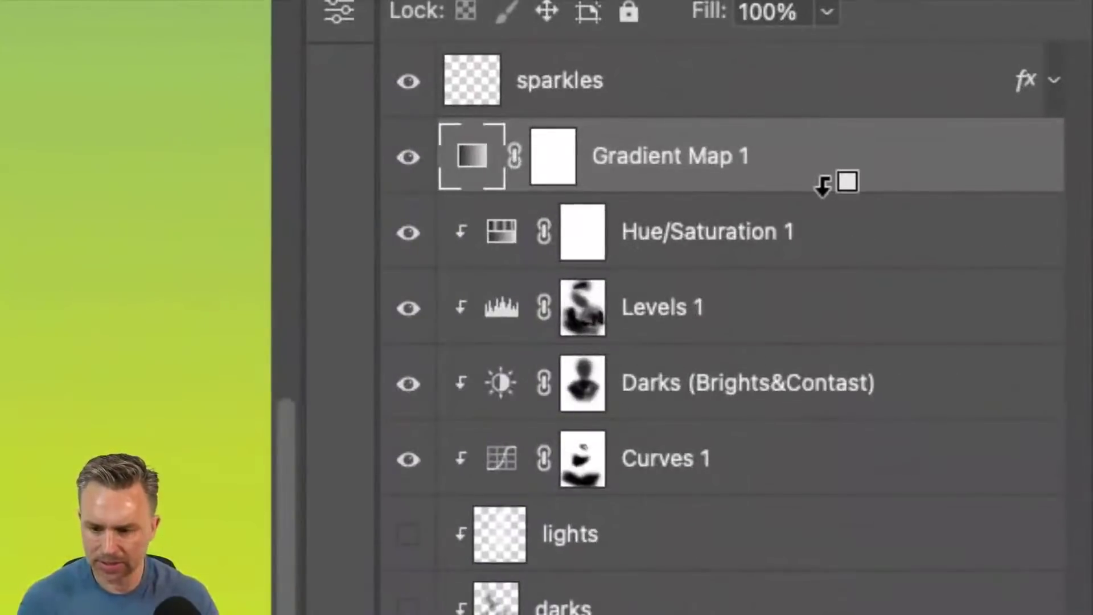
{"action": "left_click", "coordinate": [824, 185], "text": "alt"}
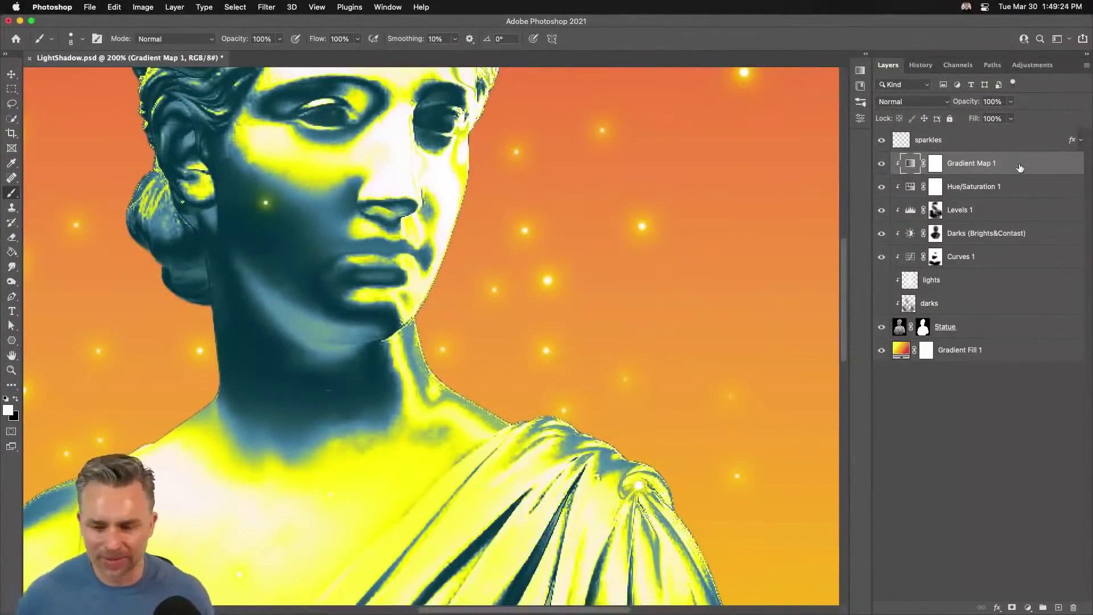
{"action": "key", "text": "super+0"}
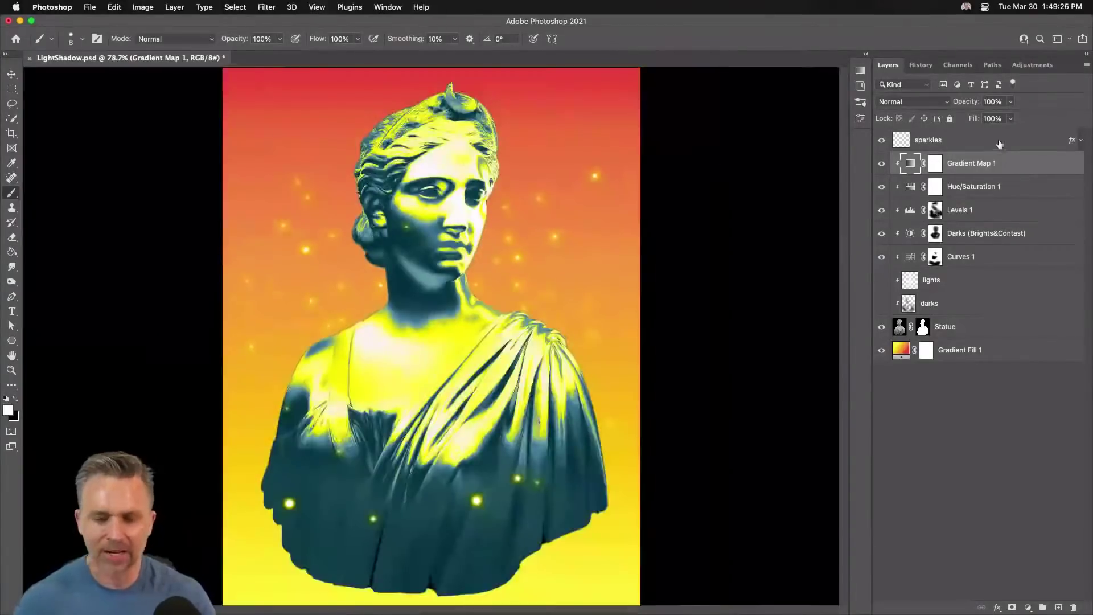
Try the Hue blend mode on the Gradient Map layer and toggle its visibility to compare the effect.
{"action": "left_click", "coordinate": [906, 101]}
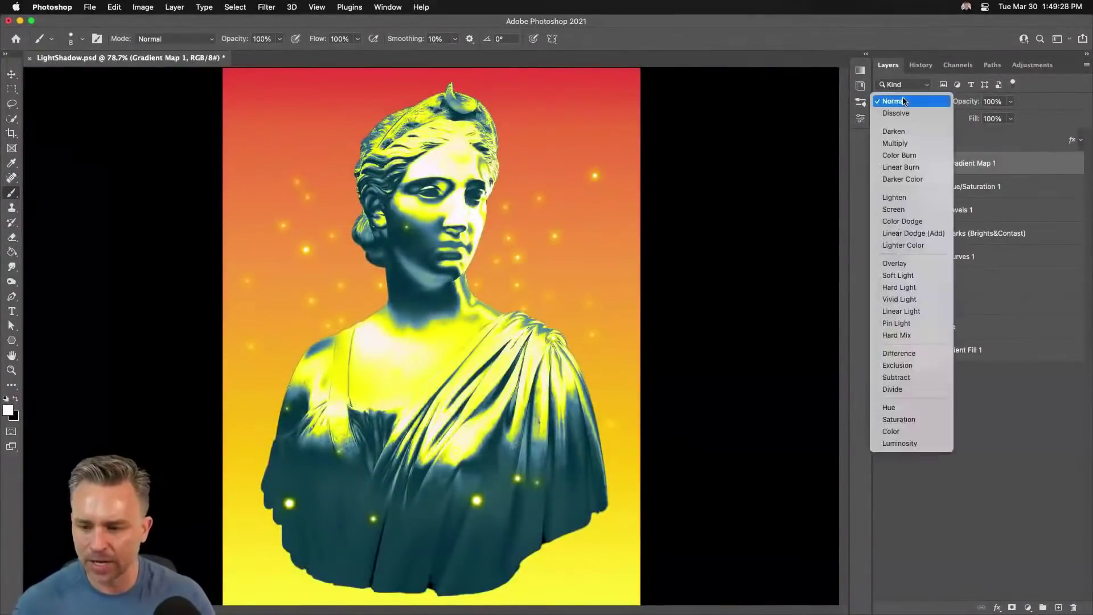
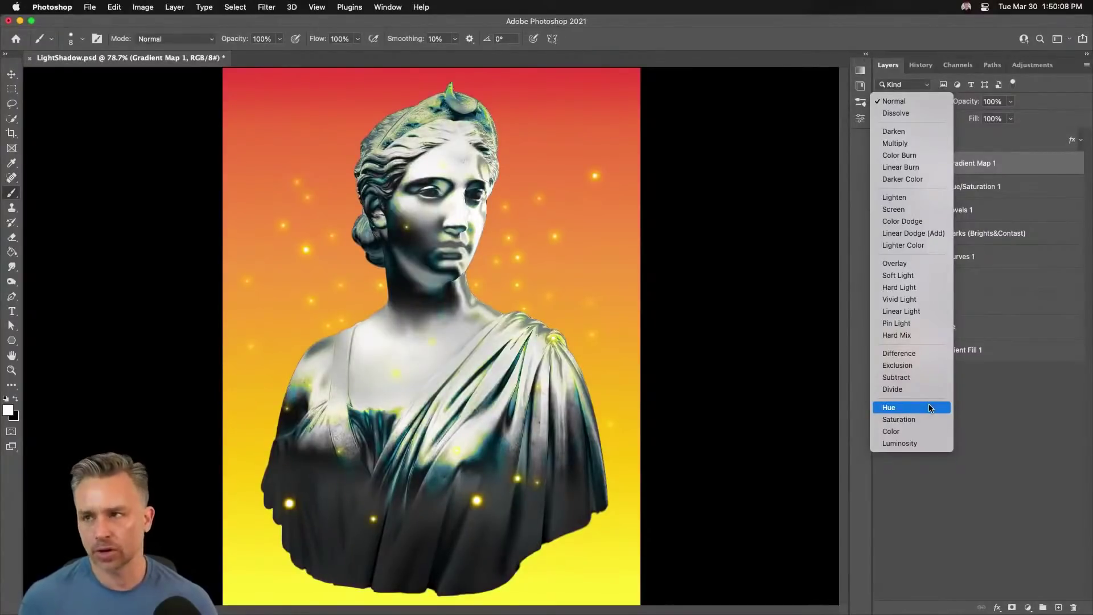
{"action": "left_click", "coordinate": [931, 408]}
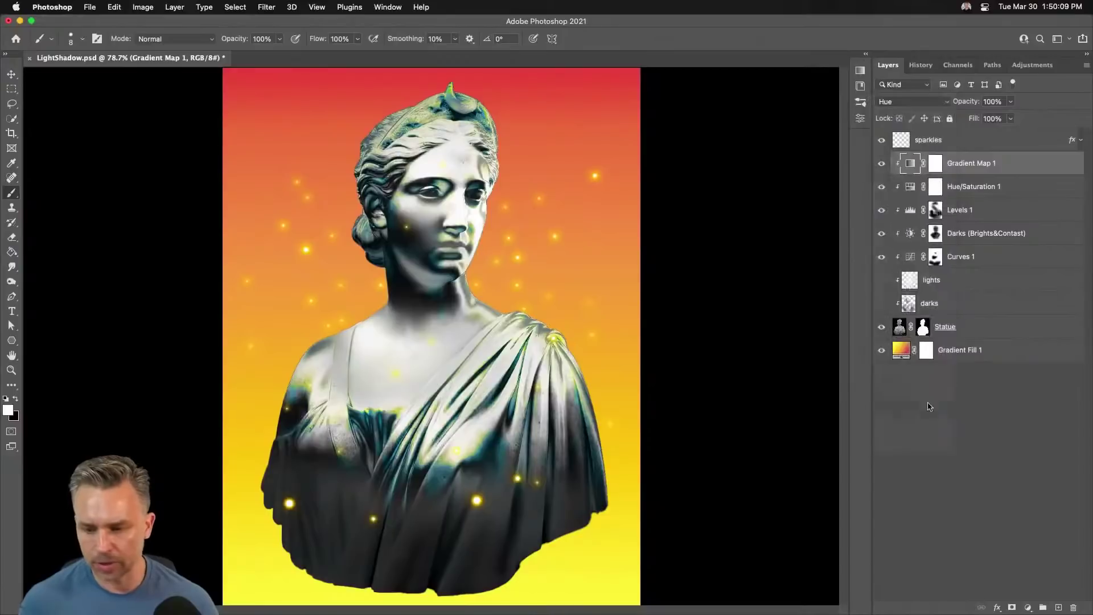
{"action": "left_click", "coordinate": [881, 164]}
{"action": "left_click", "coordinate": [881, 164]}
{"action": "left_click", "coordinate": [880, 163]}
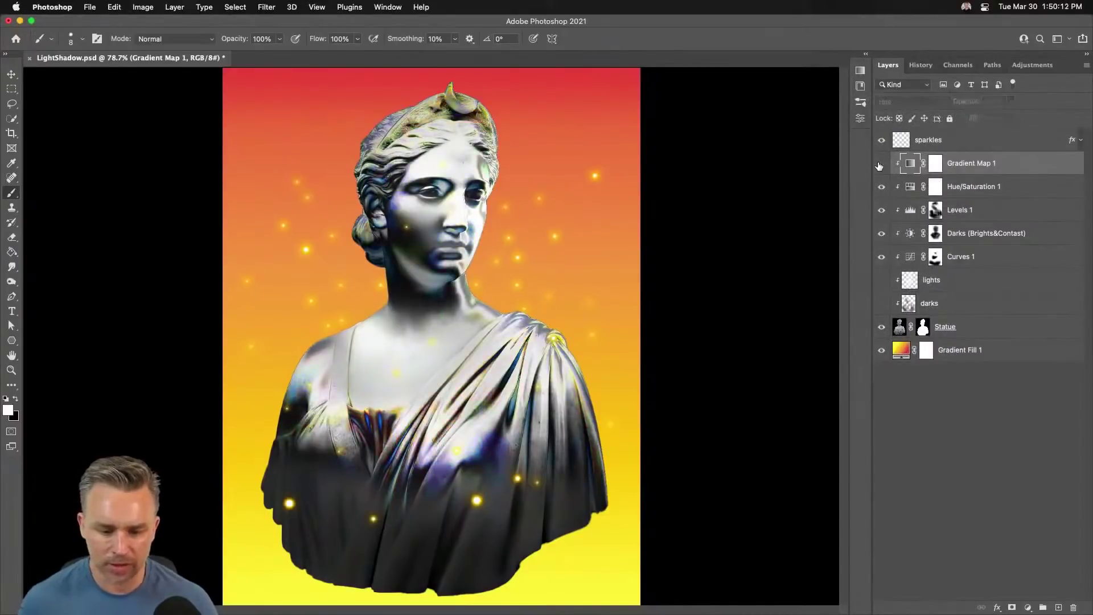
{"action": "left_click", "coordinate": [880, 164]}
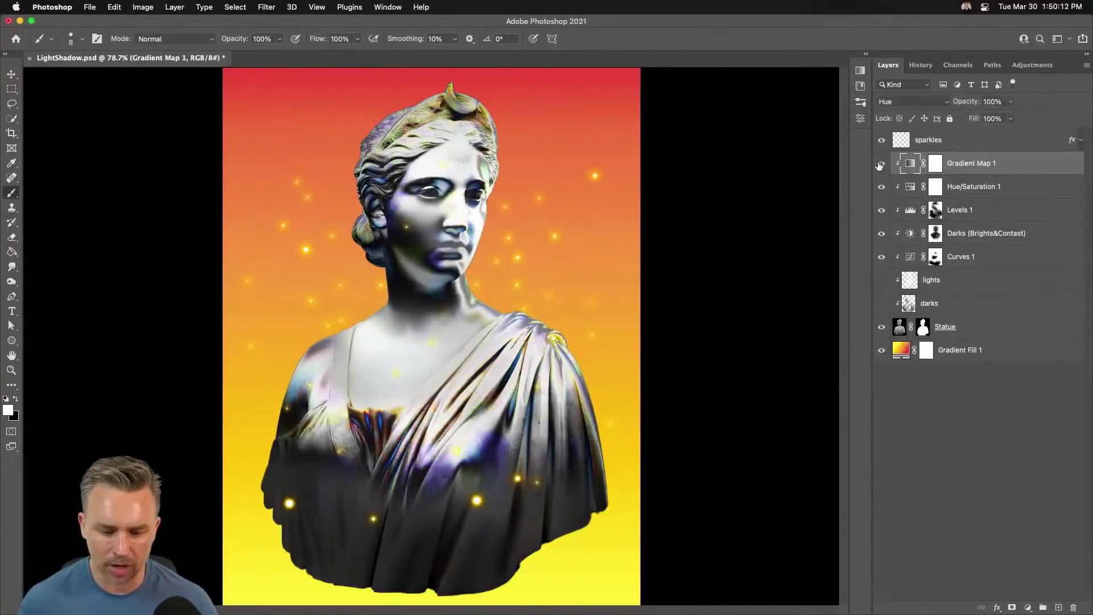
Set the Gradient Map layer's blend mode to Luminosity and toggle its visibility to compare the effect.
{"action": "left_click", "coordinate": [920, 103]}
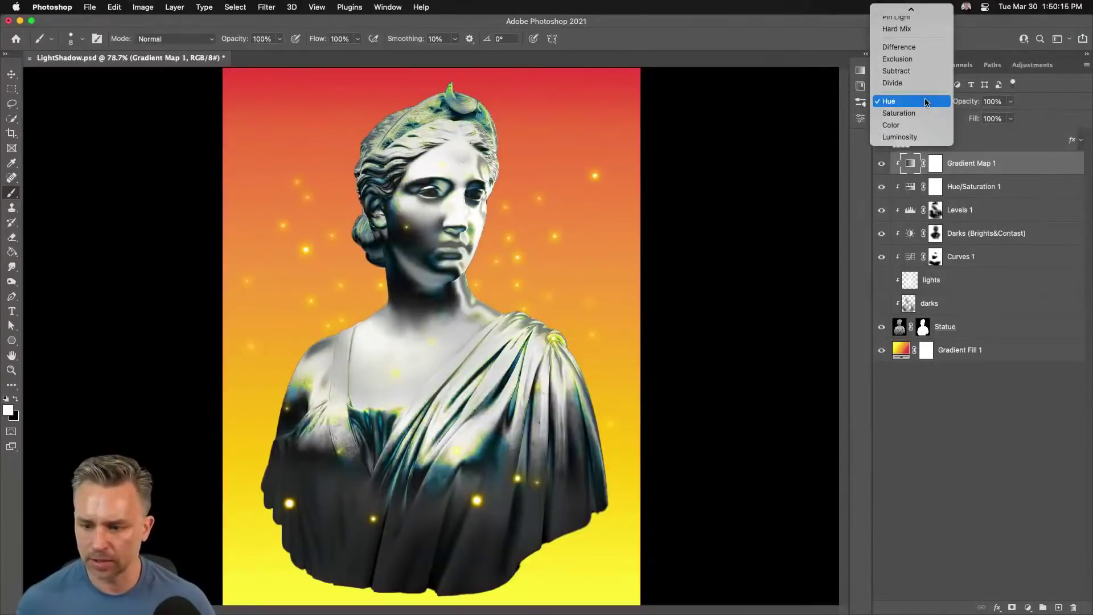
{"action": "left_click", "coordinate": [923, 138]}
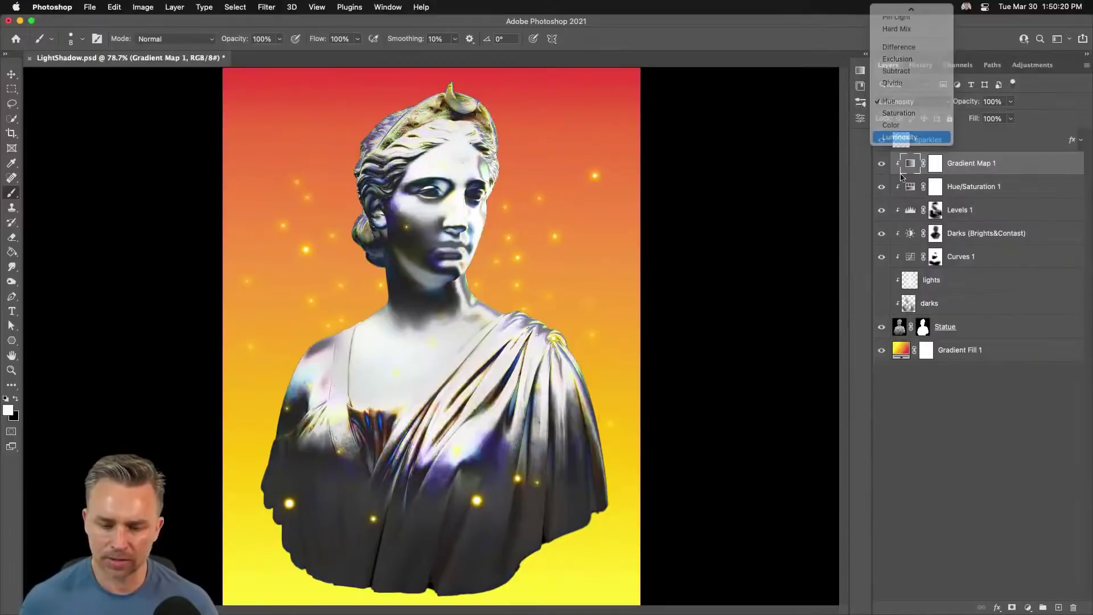
{"action": "left_click", "coordinate": [882, 164]}
{"action": "left_click", "coordinate": [881, 164]}
{"action": "left_click", "coordinate": [881, 164]}
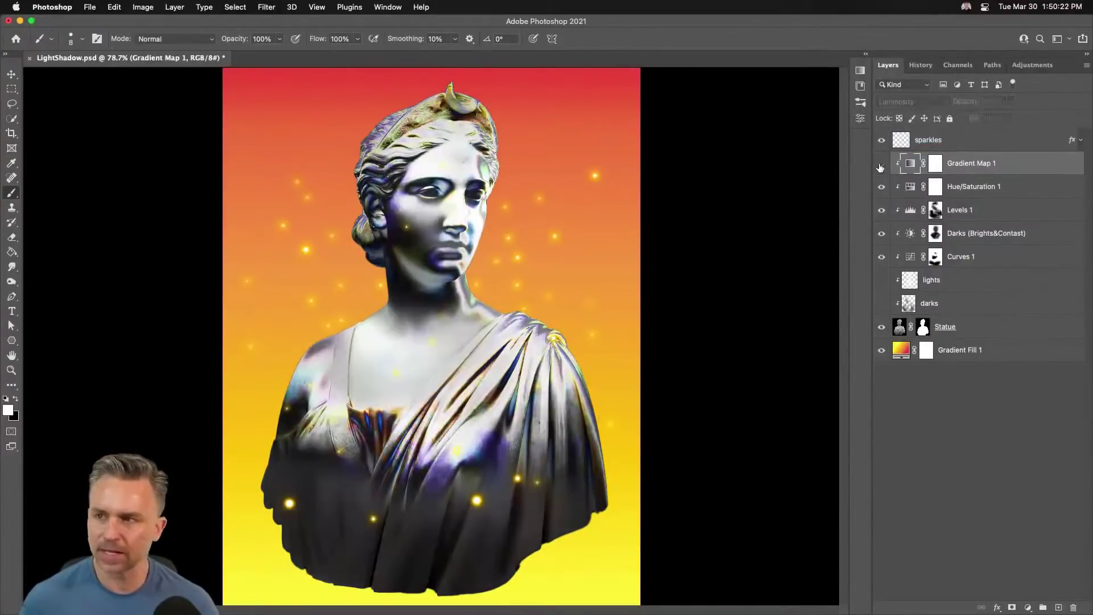
Set the Gradient Map layer's blend mode to Soft Light.
{"action": "left_click", "coordinate": [881, 164]}
{"action": "left_click", "coordinate": [921, 102]}
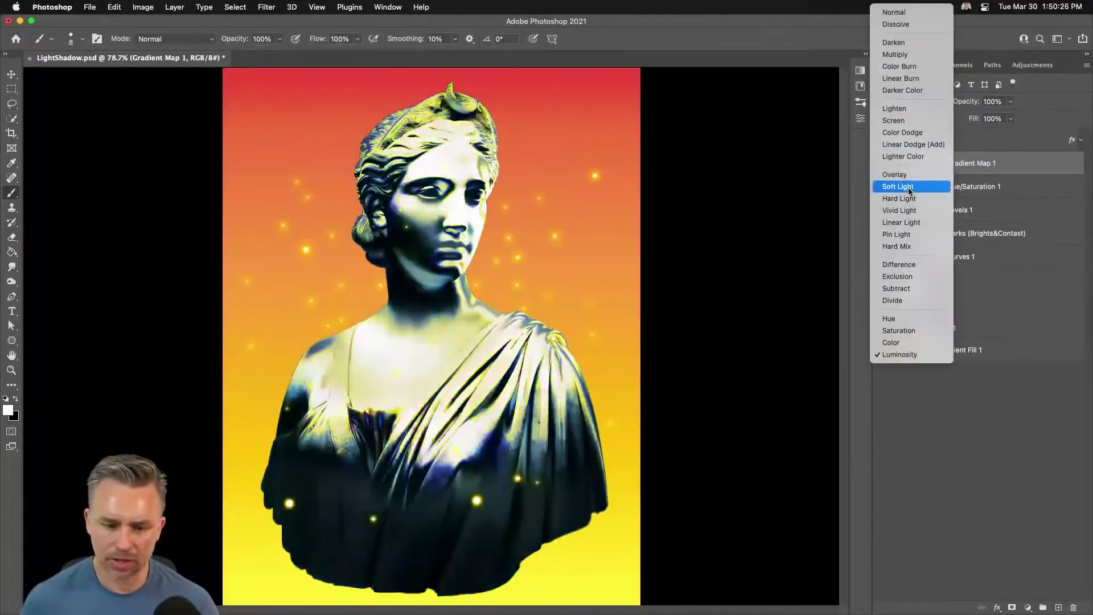
{"action": "left_click", "coordinate": [909, 188]}
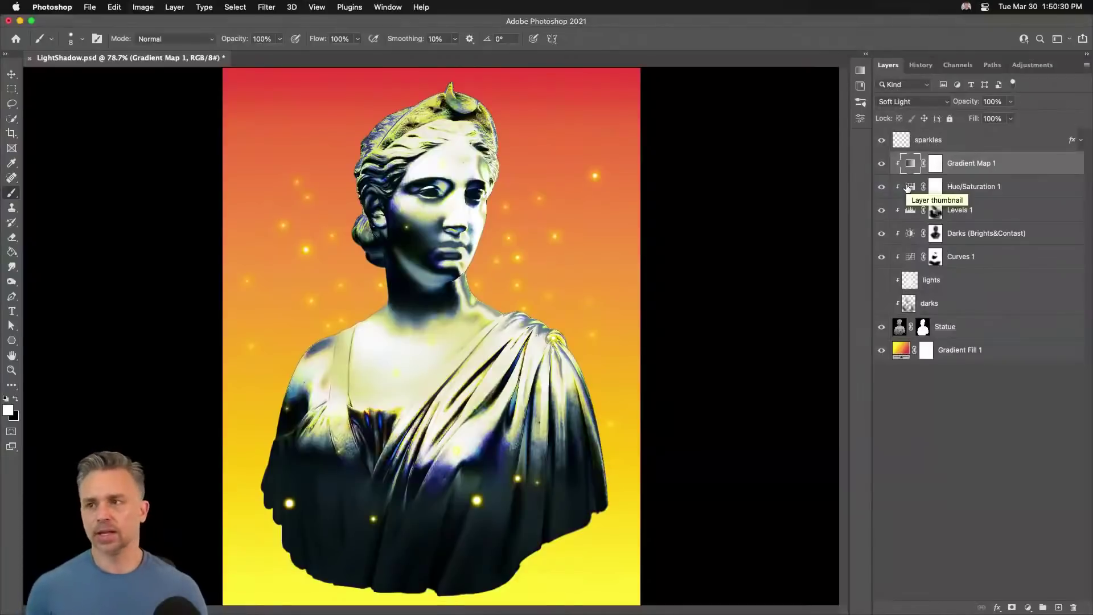
Add a gradient fill layer above the Gradient Map layer using the blue-green-yellow preset gradient.
{"action": "left_click", "coordinate": [957, 313]}
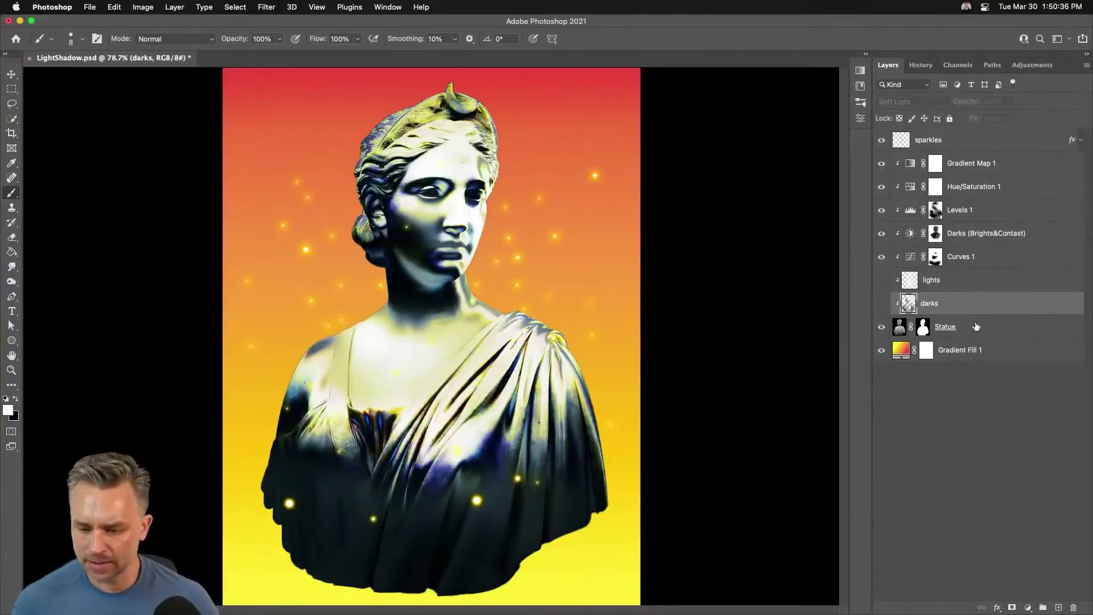
{"action": "left_click", "coordinate": [976, 327]}
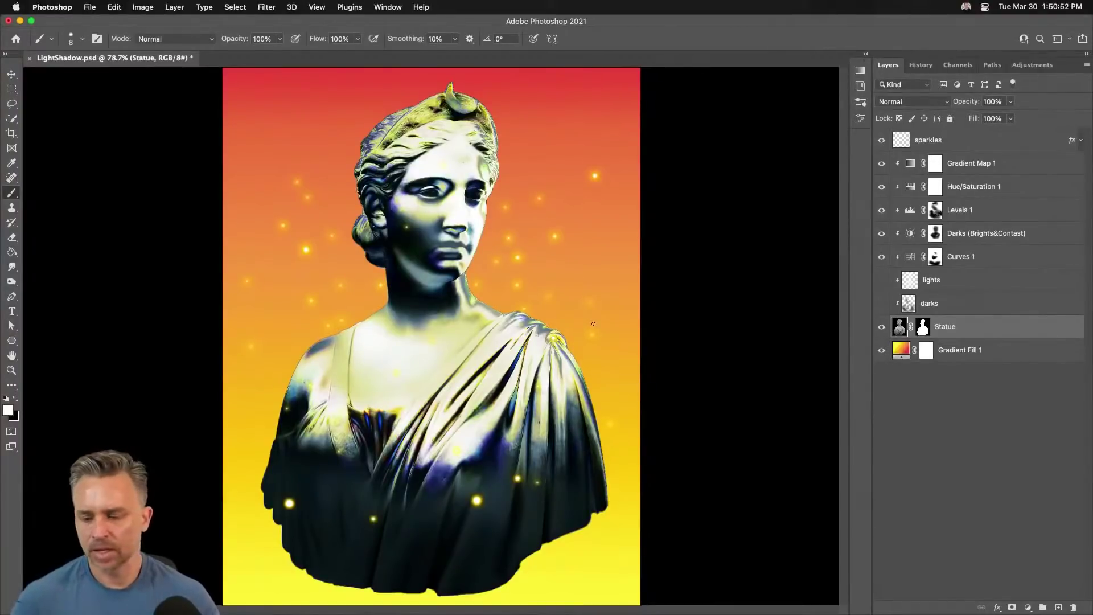
{"action": "left_click", "coordinate": [1008, 168]}
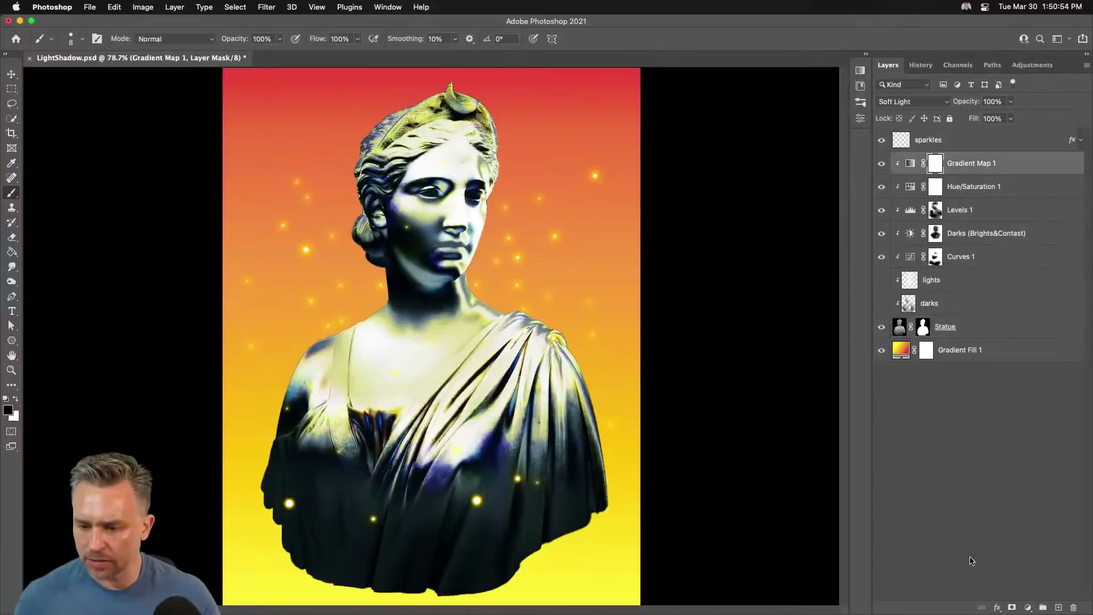
{"action": "key", "text": "x"}
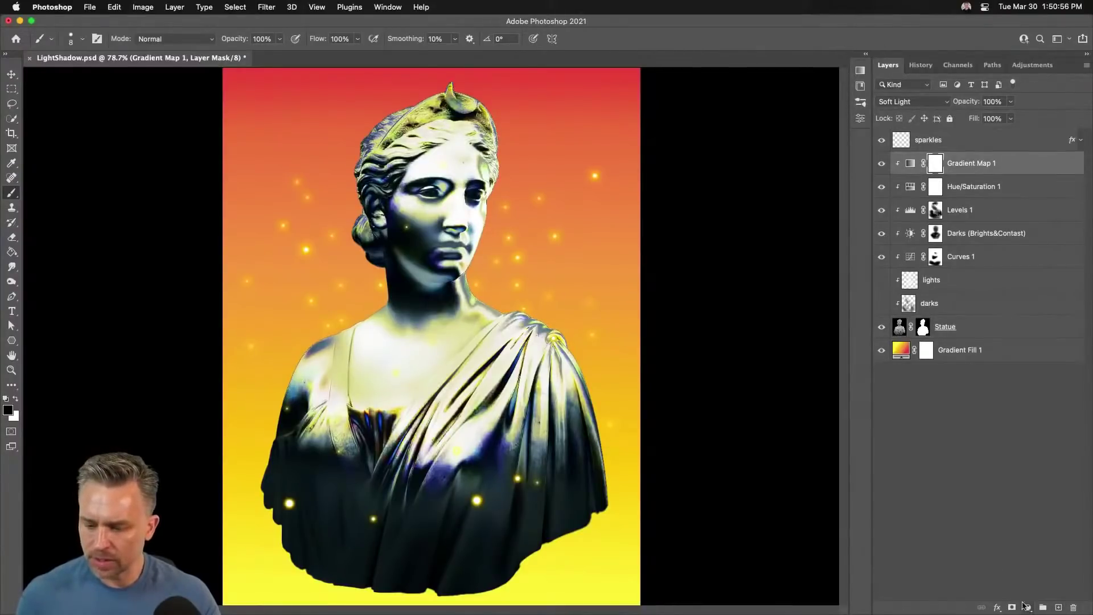
{"action": "left_click", "coordinate": [1059, 607]}
{"action": "left_click", "coordinate": [865, 54]}
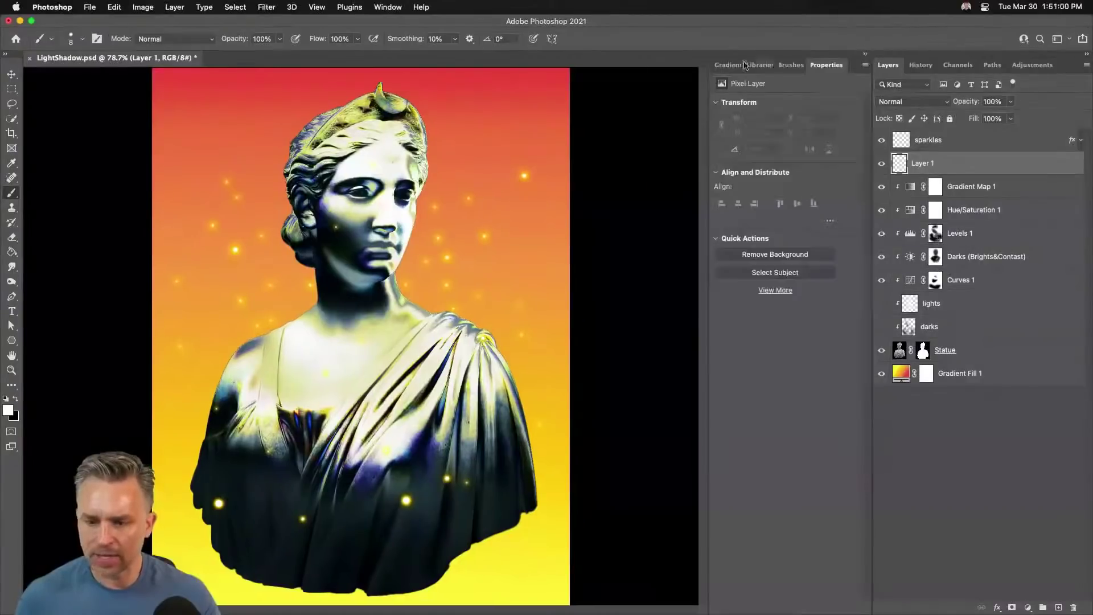
{"action": "left_click", "coordinate": [724, 65]}
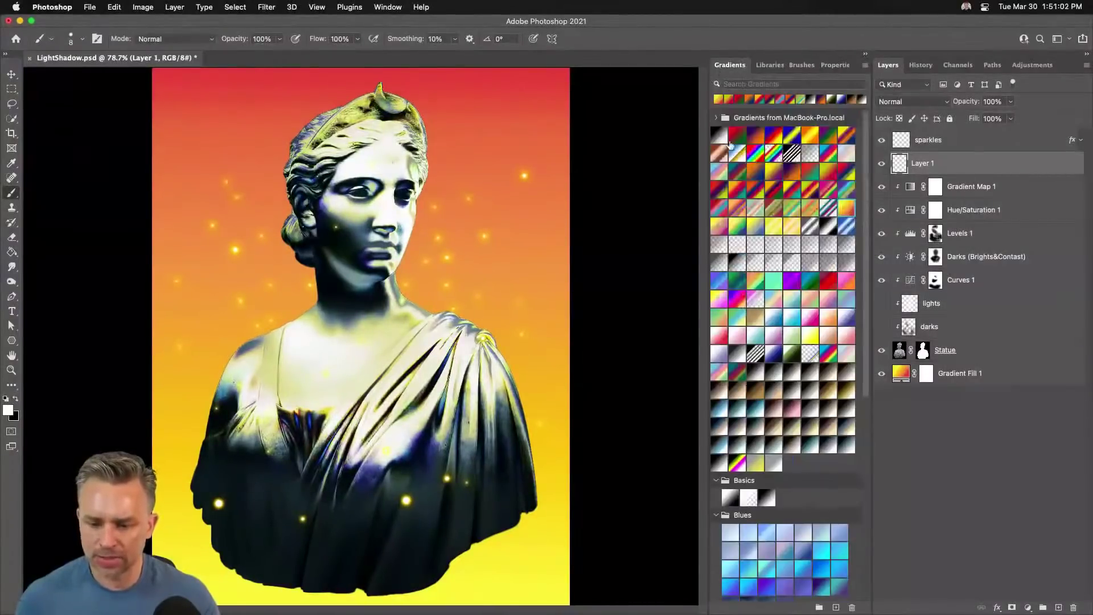
{"action": "left_click", "coordinate": [723, 232]}
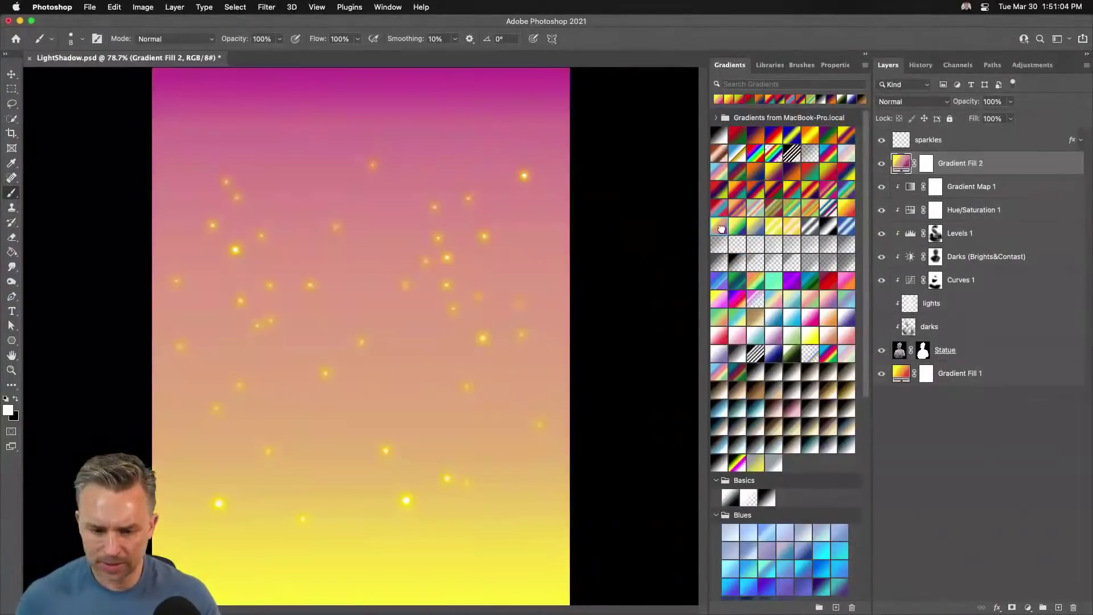
{"action": "left_click", "coordinate": [741, 231]}
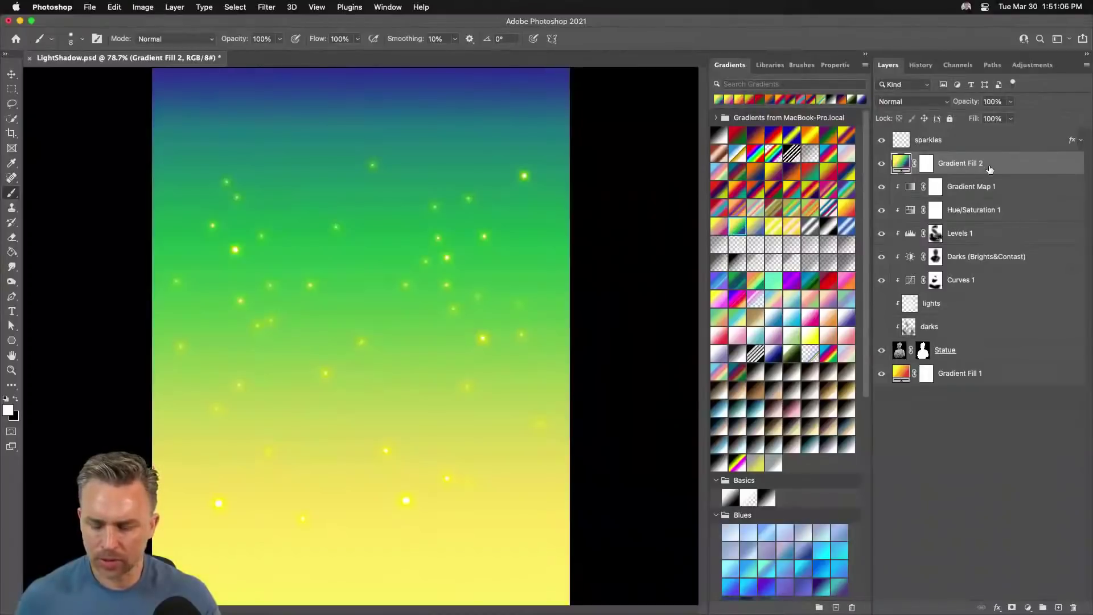
Try the Soft Light blend mode on the new gradient fill layer and toggle its visibility to compare the effect.
{"action": "left_click", "coordinate": [911, 101]}
{"action": "left_click", "coordinate": [911, 101]}
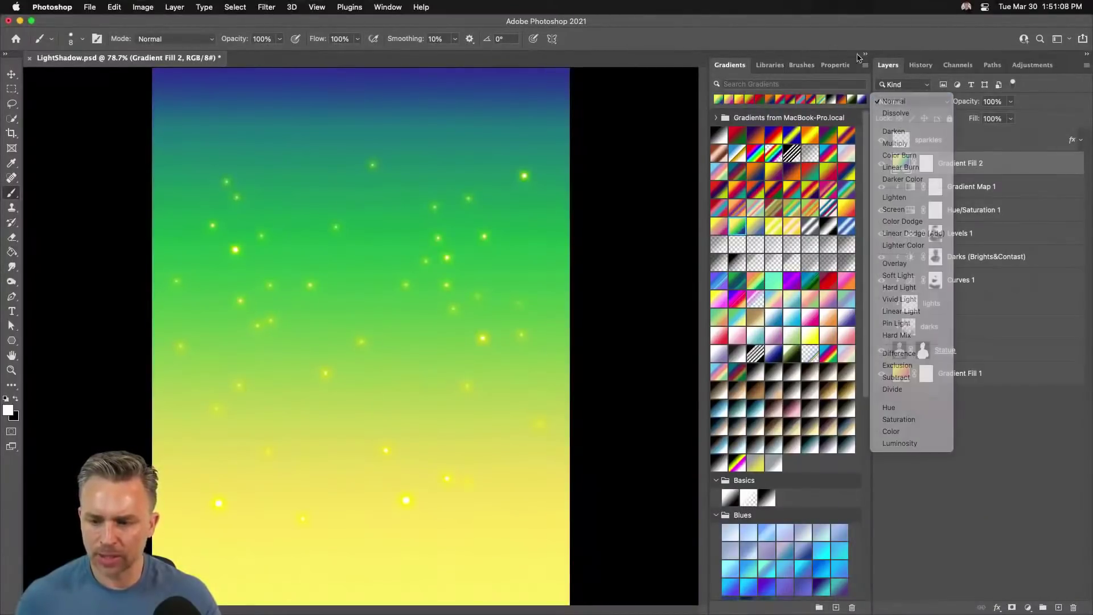
{"action": "left_click", "coordinate": [865, 54]}
{"action": "left_click", "coordinate": [932, 103]}
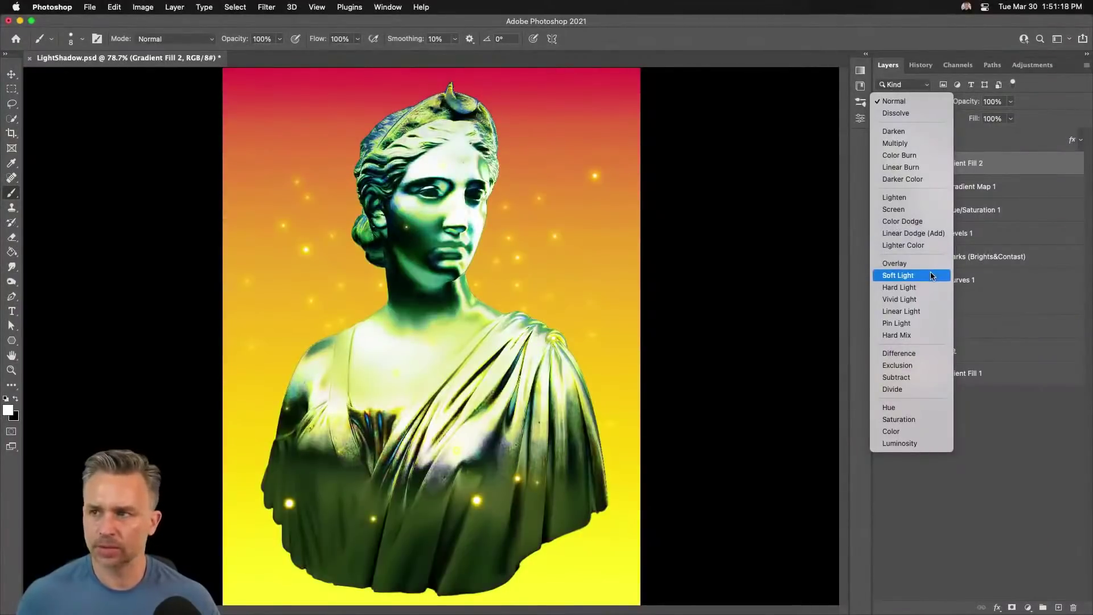
{"action": "left_click", "coordinate": [932, 276]}
{"action": "left_click", "coordinate": [882, 164]}
{"action": "left_click", "coordinate": [882, 164]}
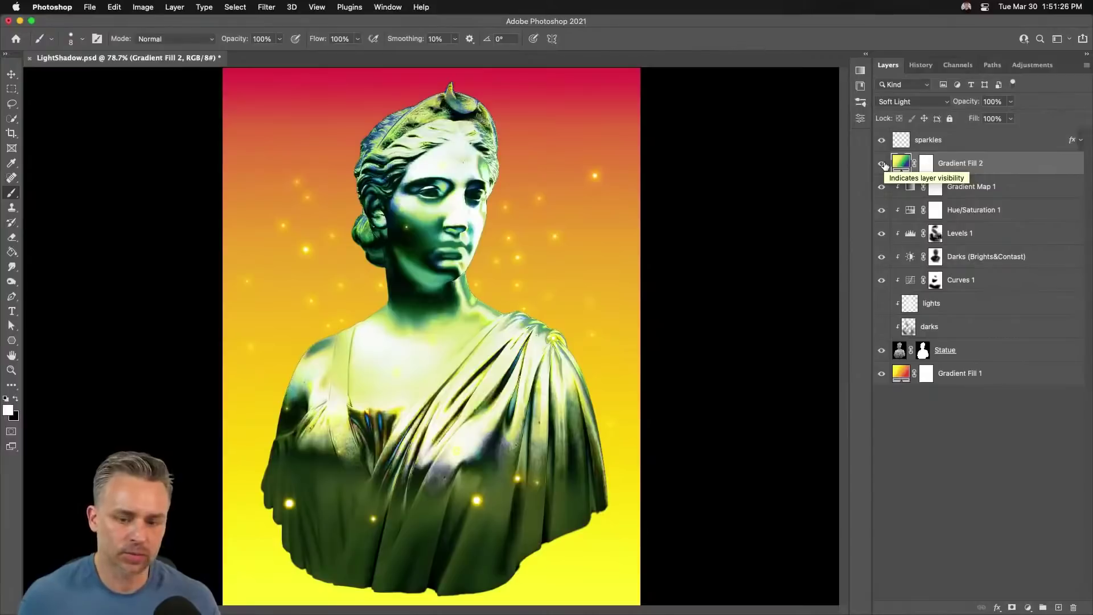
{"action": "left_click", "coordinate": [881, 165]}
{"action": "left_click", "coordinate": [881, 166]}
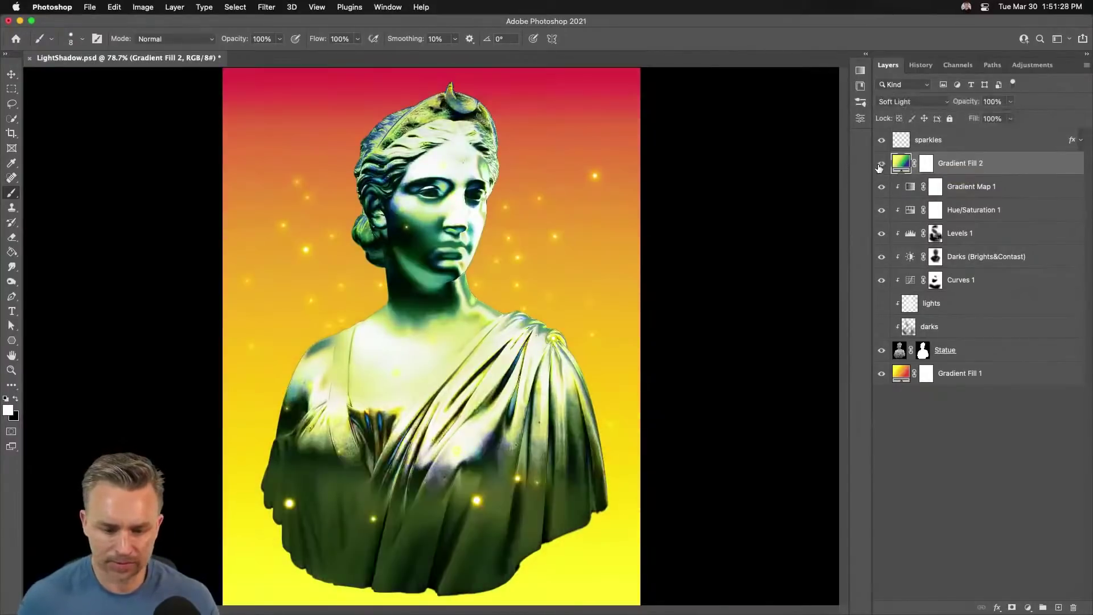
Preview Hard Light on the Gradient Fill 2 layer, keep Soft Light, and clip the layer to the statue.
{"action": "left_click", "coordinate": [895, 101]}
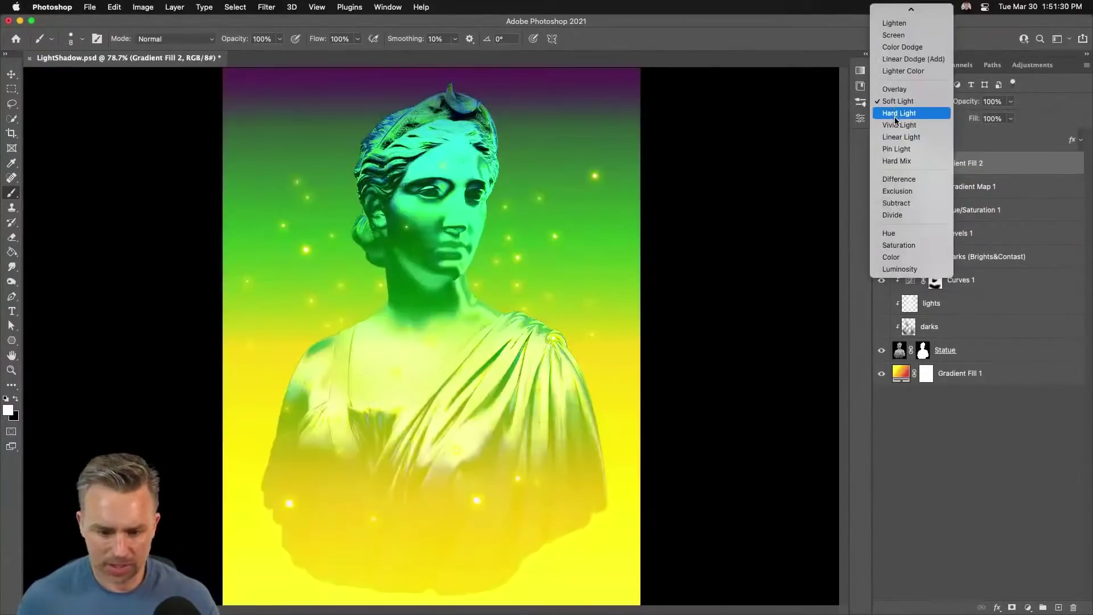
{"action": "left_click", "coordinate": [898, 102]}
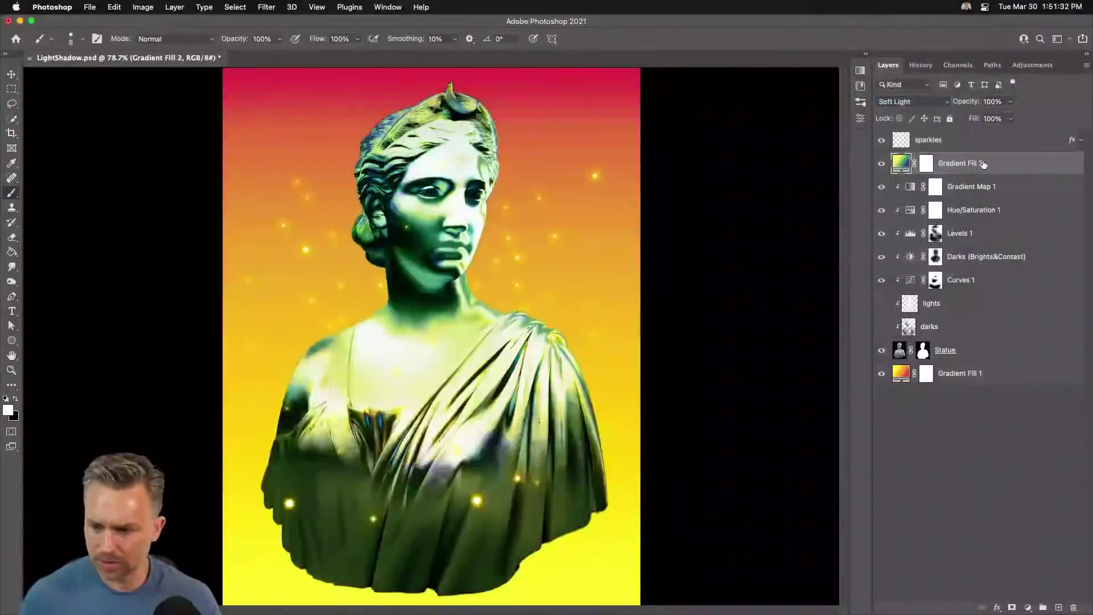
{"action": "left_click", "coordinate": [1030, 174], "text": "alt"}
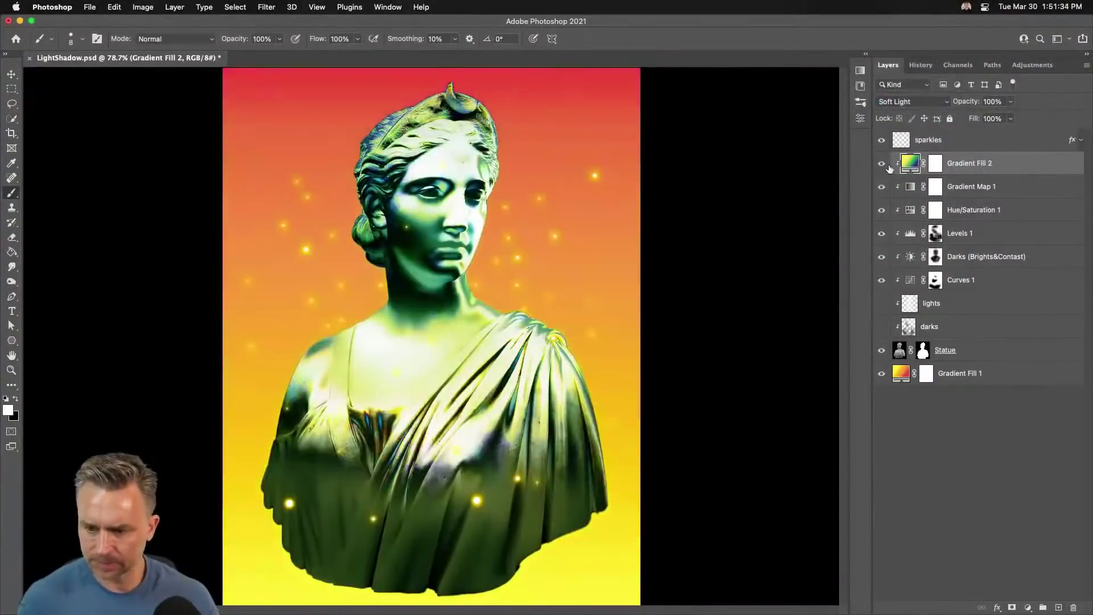
Set the Gradient Fill 2 layer's blend mode to Hard Light, target its mask, and toggle visibility to compare the effect.
{"action": "left_click", "coordinate": [897, 102]}
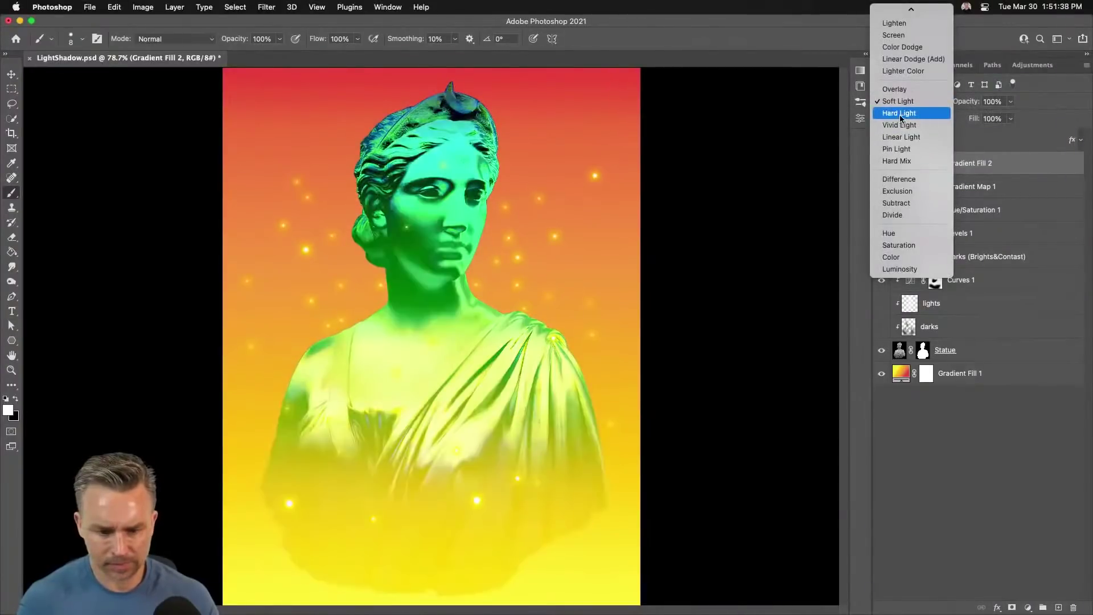
{"action": "left_click", "coordinate": [901, 114]}
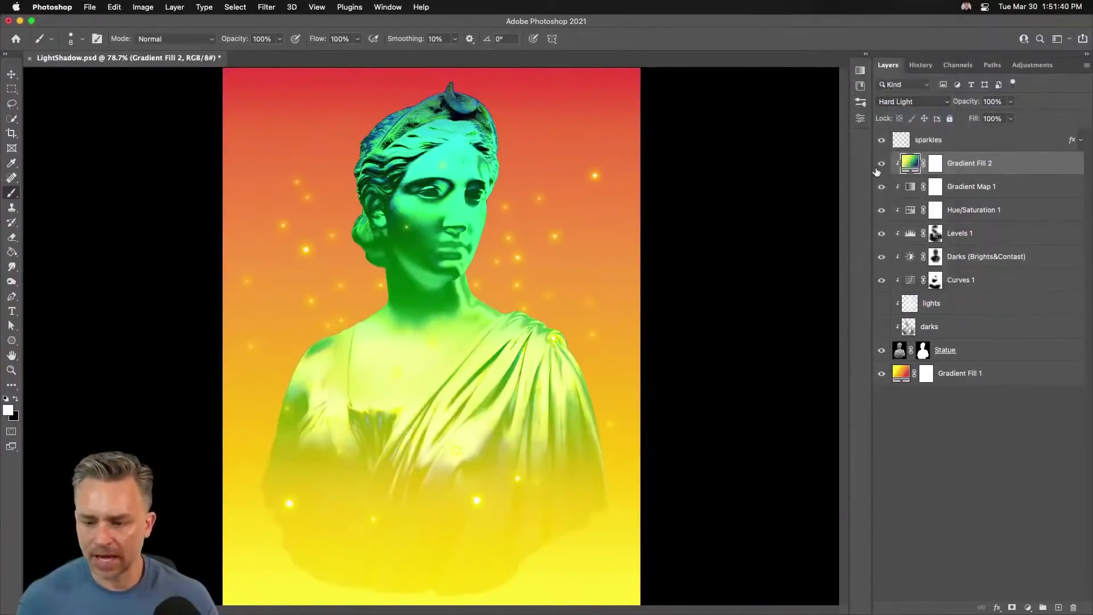
{"action": "left_click", "coordinate": [937, 165]}
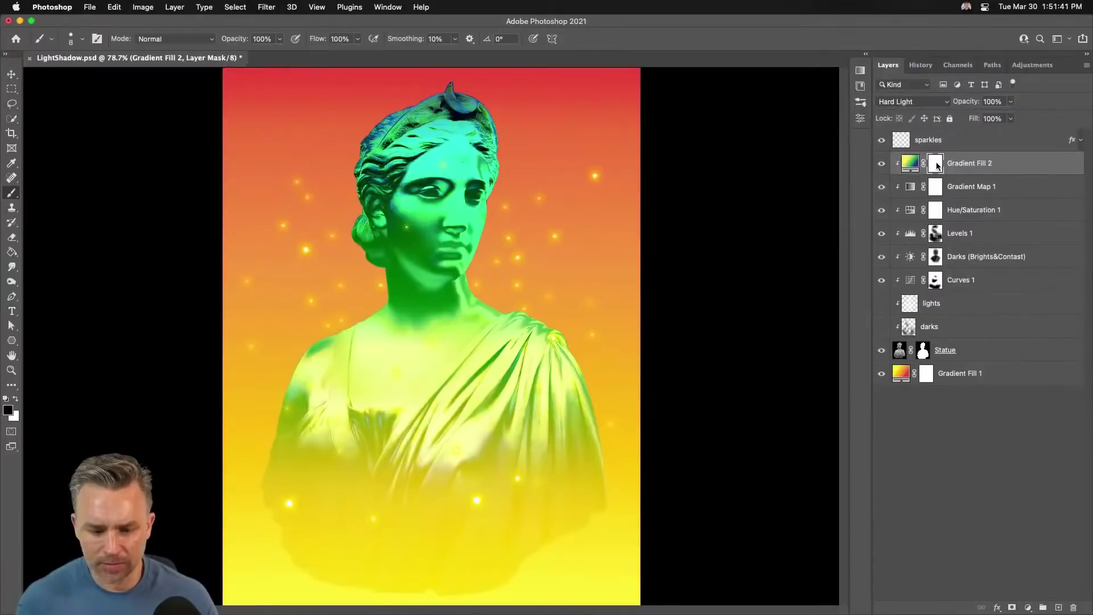
{"action": "left_click", "coordinate": [877, 169]}
{"action": "left_click", "coordinate": [877, 169]}
{"action": "left_click", "coordinate": [877, 169]}
{"action": "left_click", "coordinate": [877, 168]}
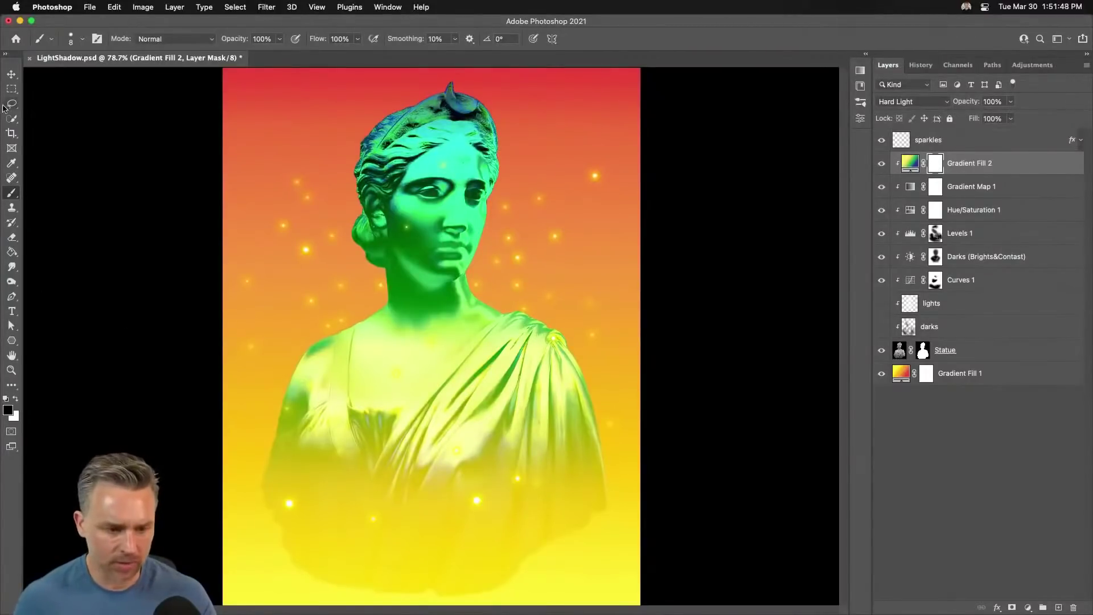
Paint black on the Gradient Fill 2 mask with a 35 px round brush along the shoulder strap and down the garment.
{"action": "left_click", "coordinate": [11, 119]}
{"action": "key", "text": "b"}
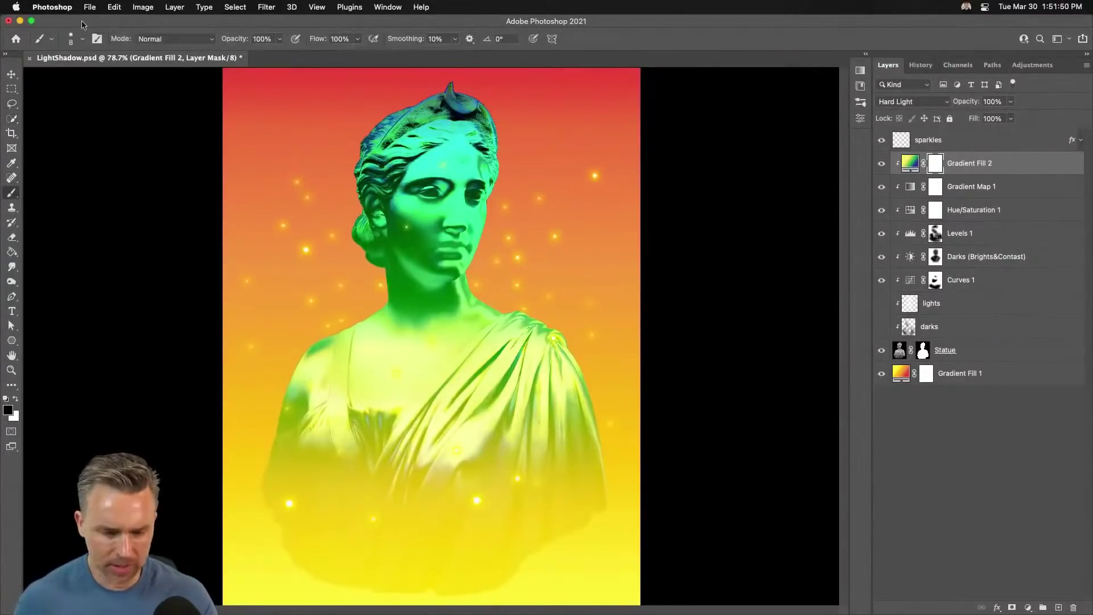
{"action": "left_click", "coordinate": [81, 40]}
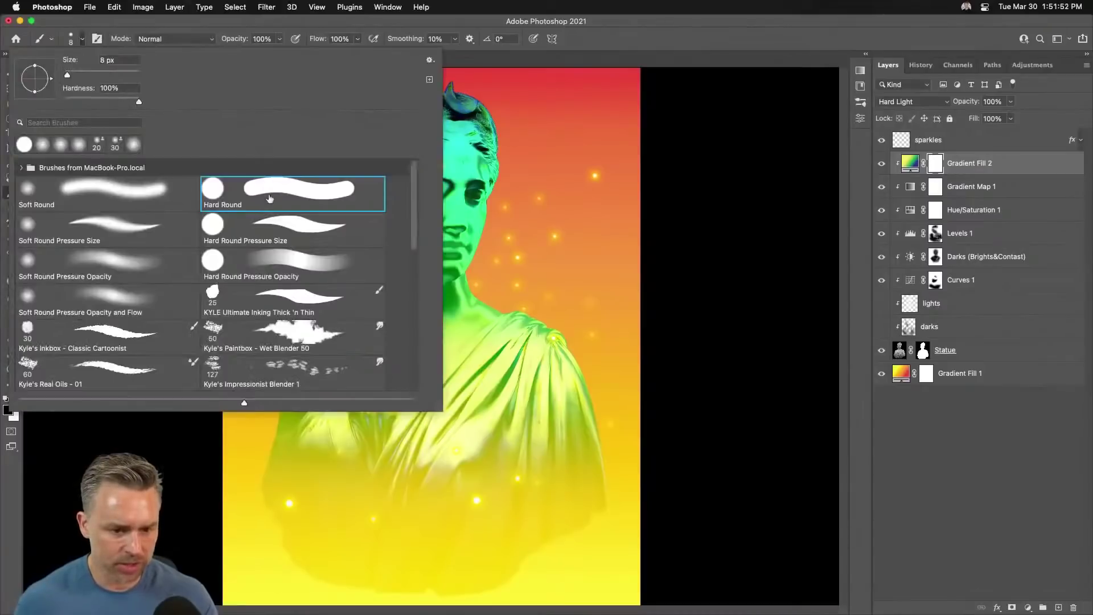
{"action": "key", "text": "Return"}
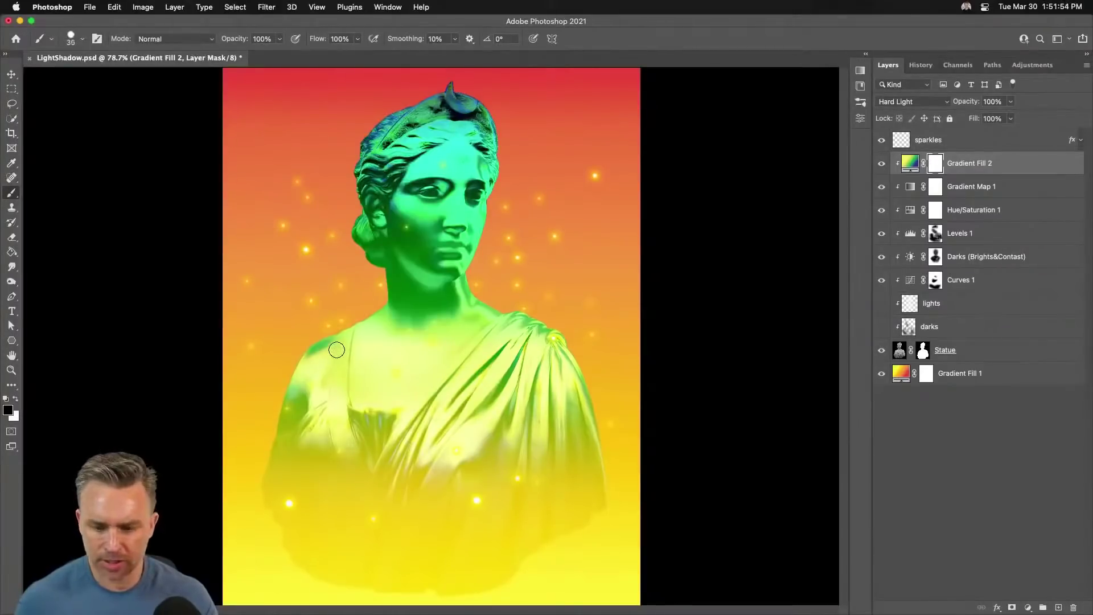
{"action": "mouse_move", "coordinate": [340, 326]}
{"action": "left_mouse_down"}
{"action": "mouse_move", "coordinate": [342, 457]}
{"action": "mouse_move", "coordinate": [400, 580]}
{"action": "left_mouse_up"}
Enlarge the brush and paint black on the mask over the statue's draped robe and lower garment.
{"action": "key", "text": "bracketright"}
{"action": "key", "text": "bracketright"}
{"action": "key", "text": "bracketright"}
{"action": "key", "text": "bracketright"}
{"action": "key", "text": "bracketright"}
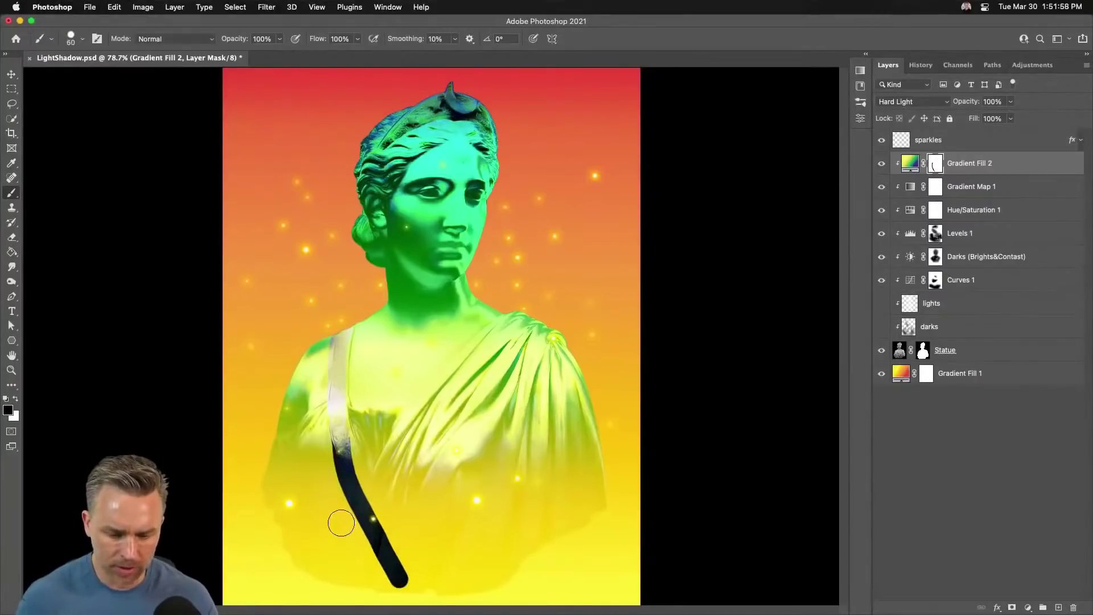
{"action": "key", "text": "bracketright"}
{"action": "key", "text": "bracketright"}
{"action": "key", "text": "bracketright"}
{"action": "key", "text": "bracketright"}
{"action": "key", "text": "bracketright"}
{"action": "mouse_move", "coordinate": [295, 522]}
{"action": "left_mouse_down"}
{"action": "mouse_move", "coordinate": [493, 598]}
{"action": "mouse_move", "coordinate": [637, 583]}
{"action": "mouse_move", "coordinate": [305, 552]}
{"action": "mouse_move", "coordinate": [544, 529]}
{"action": "mouse_move", "coordinate": [385, 528]}
{"action": "mouse_move", "coordinate": [462, 509]}
{"action": "mouse_move", "coordinate": [459, 497]}
{"action": "mouse_move", "coordinate": [557, 488]}
{"action": "mouse_move", "coordinate": [594, 408]}
{"action": "mouse_move", "coordinate": [592, 355]}
{"action": "mouse_move", "coordinate": [530, 413]}
{"action": "mouse_move", "coordinate": [562, 351]}
{"action": "mouse_move", "coordinate": [523, 358]}
{"action": "mouse_move", "coordinate": [436, 437]}
{"action": "mouse_move", "coordinate": [368, 527]}
{"action": "mouse_move", "coordinate": [327, 553]}
{"action": "left_mouse_up"}
Reduce the brush to 60 px and mask the green fill off the bodice around the strap and neckline.
{"action": "key", "text": "["}
{"action": "key", "text": "["}
{"action": "key", "text": "["}
{"action": "key", "text": "["}
{"action": "key", "text": "["}
{"action": "key", "text": "["}
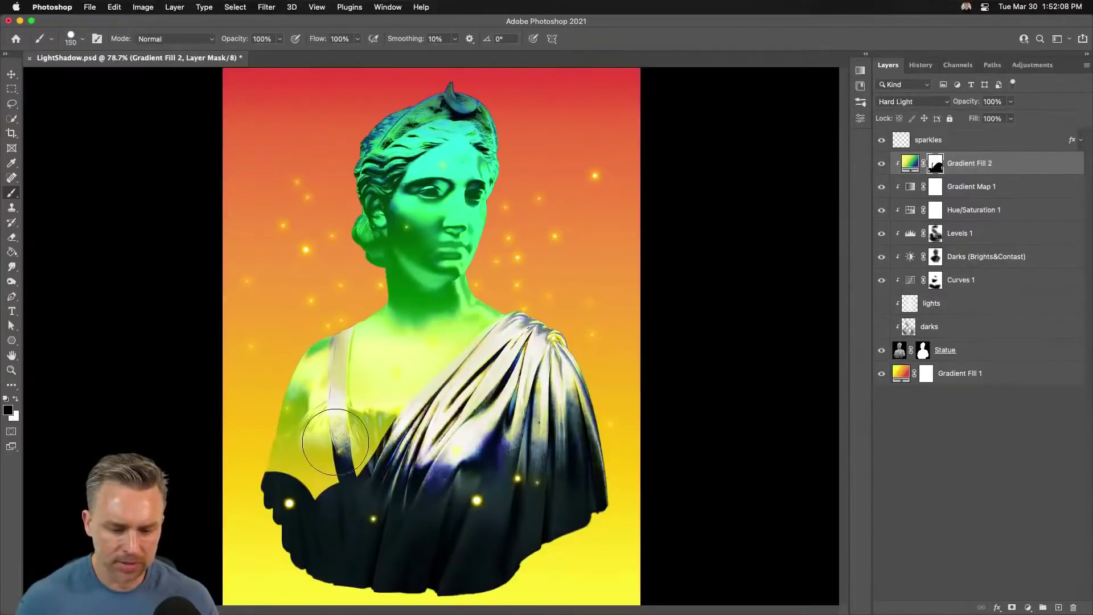
{"action": "key", "text": "bracketleft"}
{"action": "key", "text": "bracketleft"}
{"action": "key", "text": "bracketleft"}
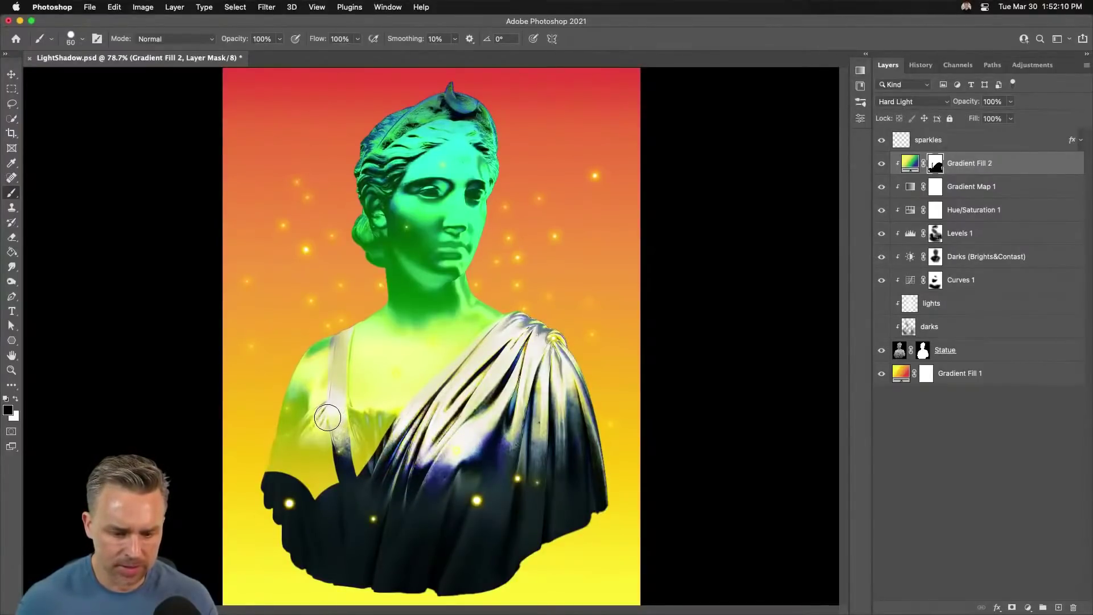
{"action": "mouse_move", "coordinate": [328, 415]}
{"action": "left_mouse_down"}
{"action": "mouse_move", "coordinate": [241, 464]}
{"action": "mouse_move", "coordinate": [332, 505]}
{"action": "mouse_move", "coordinate": [269, 477]}
{"action": "mouse_move", "coordinate": [365, 478]}
{"action": "mouse_move", "coordinate": [320, 482]}
{"action": "mouse_move", "coordinate": [312, 467]}
{"action": "mouse_move", "coordinate": [339, 419]}
{"action": "mouse_move", "coordinate": [405, 422]}
{"action": "mouse_move", "coordinate": [351, 454]}
{"action": "mouse_move", "coordinate": [396, 441]}
{"action": "left_mouse_up"}
Reduce the brush to 25 px and clean up the mask along the garment's edge beside the shoulder strap.
{"action": "key", "text": "bracketright"}
{"action": "key", "text": "bracketright"}
{"action": "key", "text": "bracketright"}
{"action": "key", "text": "bracketright"}
{"action": "key", "text": "bracketleft"}
{"action": "key", "text": "bracketleft"}
{"action": "key", "text": "bracketleft"}
{"action": "key", "text": "bracketleft"}
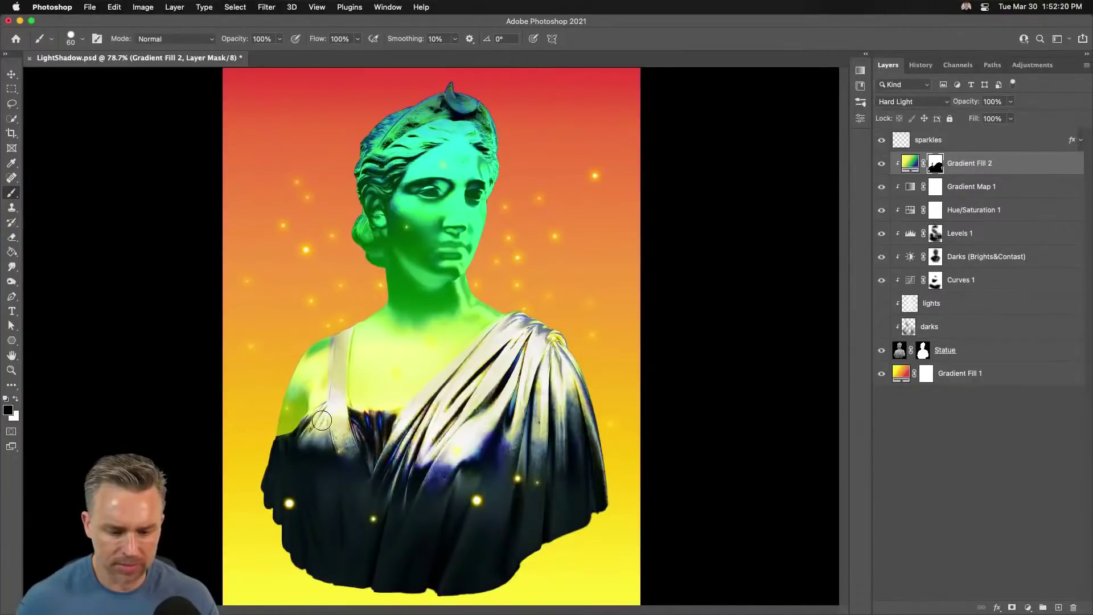
{"action": "key", "text": "bracketleft"}
{"action": "key", "text": "bracketleft"}
{"action": "key", "text": "bracketleft"}
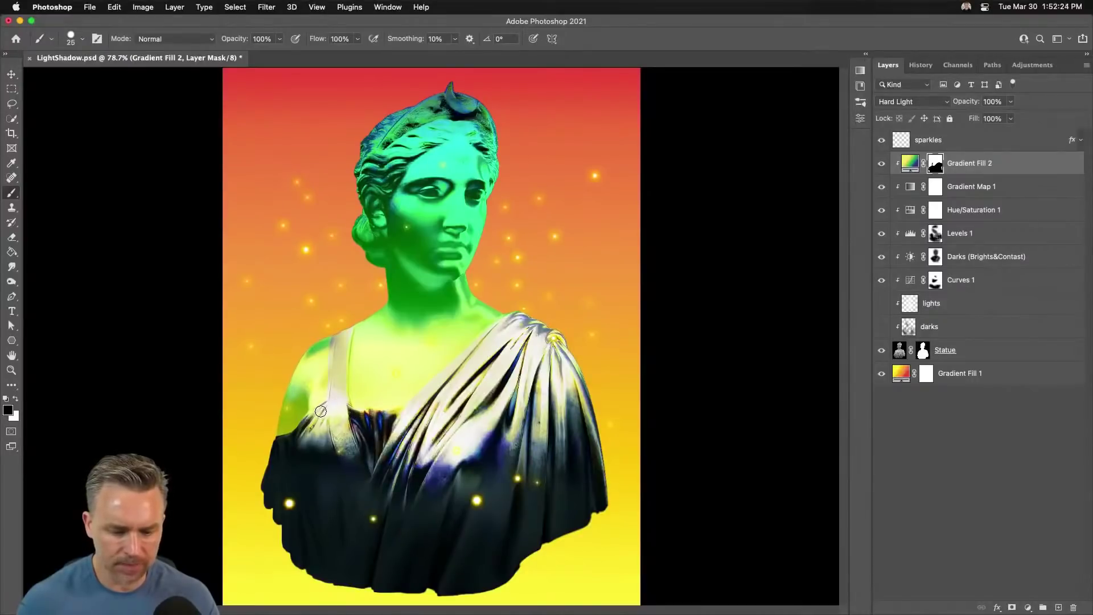
{"action": "left_click_drag", "start_coordinate": [310, 418], "coordinate": [332, 408]}
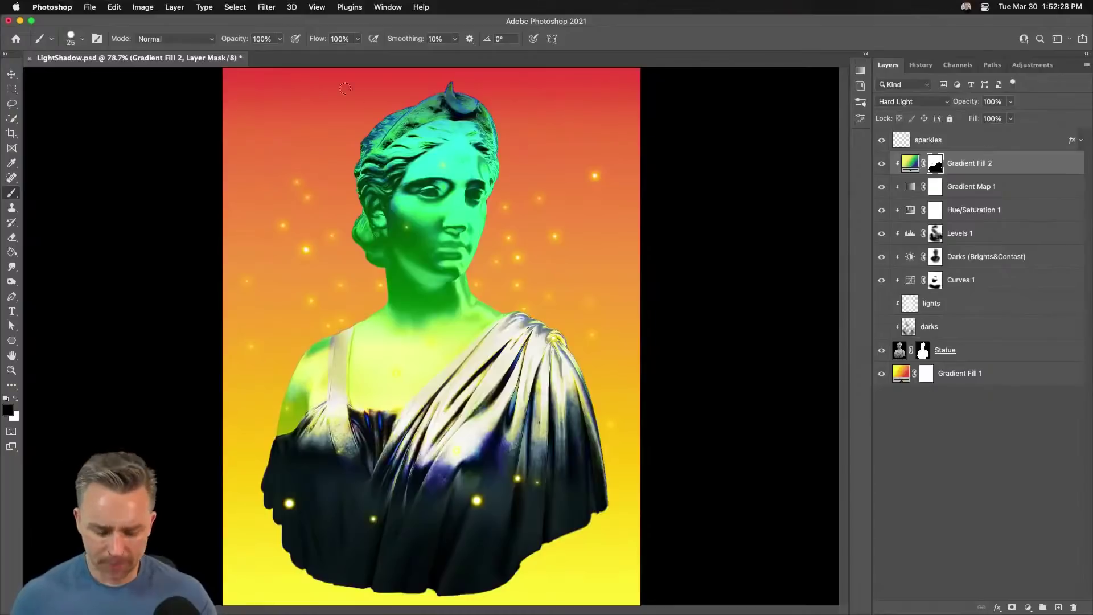
Paint black on the Gradient Fill 2 mask with a small brush over the statue's tiara and its crescent ornament.
{"action": "key", "text": "super+equal"}
{"action": "key", "text": "super+equal"}
{"action": "scroll", "coordinate": [457, 254], "scroll_direction": "up", "scroll_amount": 10}
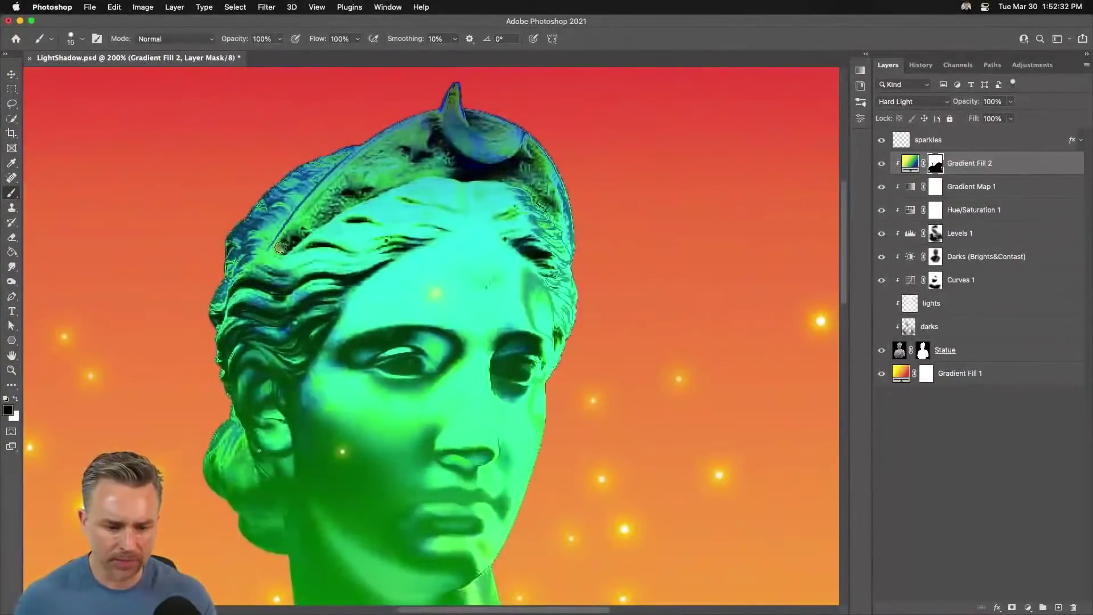
{"action": "mouse_move", "coordinate": [280, 246]}
{"action": "left_mouse_down"}
{"action": "mouse_move", "coordinate": [342, 198]}
{"action": "mouse_move", "coordinate": [315, 202]}
{"action": "left_mouse_up"}
{"action": "key", "text": "bracketright"}
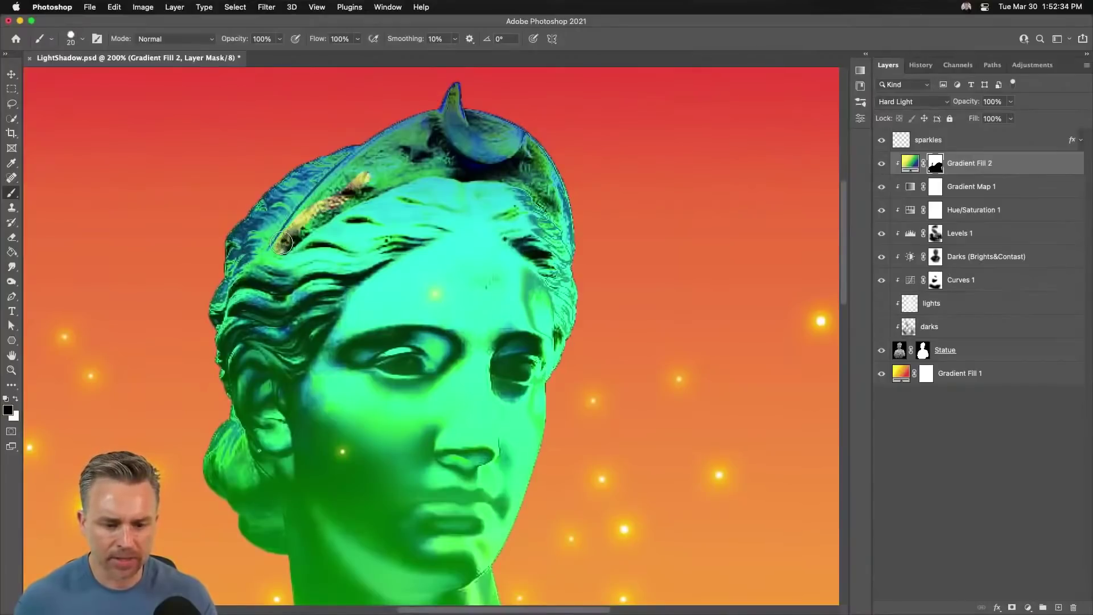
{"action": "mouse_move", "coordinate": [282, 243]}
{"action": "left_mouse_down"}
{"action": "mouse_move", "coordinate": [332, 206]}
{"action": "mouse_move", "coordinate": [443, 168]}
{"action": "mouse_move", "coordinate": [540, 173]}
{"action": "mouse_move", "coordinate": [587, 254]}
{"action": "mouse_move", "coordinate": [503, 135]}
{"action": "mouse_move", "coordinate": [450, 87]}
{"action": "mouse_move", "coordinate": [479, 147]}
{"action": "mouse_move", "coordinate": [454, 137]}
{"action": "mouse_move", "coordinate": [563, 186]}
{"action": "mouse_move", "coordinate": [572, 202]}
{"action": "mouse_move", "coordinate": [499, 118]}
{"action": "mouse_move", "coordinate": [440, 101]}
{"action": "mouse_move", "coordinate": [439, 123]}
{"action": "mouse_move", "coordinate": [396, 135]}
{"action": "mouse_move", "coordinate": [296, 226]}
{"action": "left_mouse_up"}
{"action": "key", "text": "bracketright"}
{"action": "key", "text": "bracketleft"}
{"action": "key", "text": "bracketleft"}
{"action": "mouse_move", "coordinate": [384, 166]}
{"action": "left_mouse_down"}
{"action": "mouse_move", "coordinate": [446, 155]}
{"action": "mouse_move", "coordinate": [483, 130]}
{"action": "left_mouse_up"}
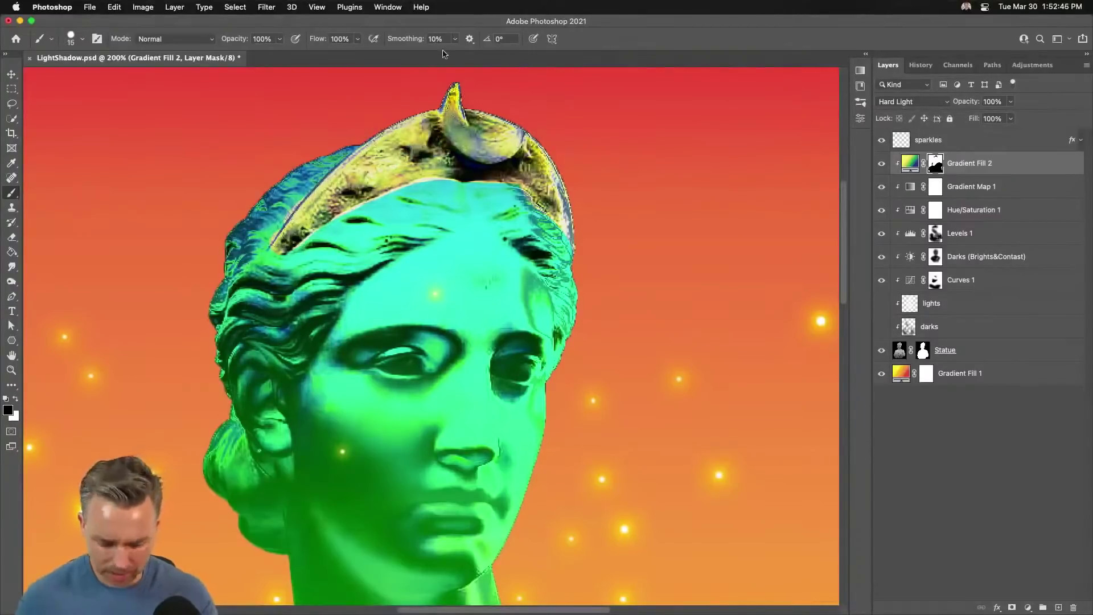
Fit the whole image in view and enlarge the brush to 45 px.
{"action": "key", "text": "super+0"}
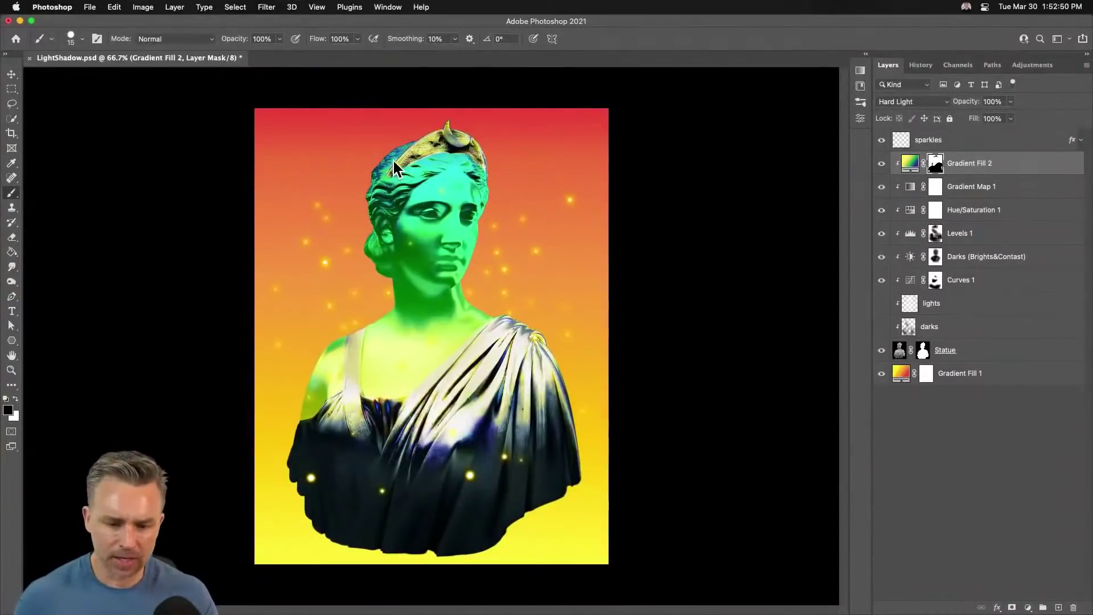
{"action": "key", "text": "bracketright"}
{"action": "key", "text": "bracketright"}
{"action": "key", "text": "bracketright"}
{"action": "key", "text": "bracketright"}
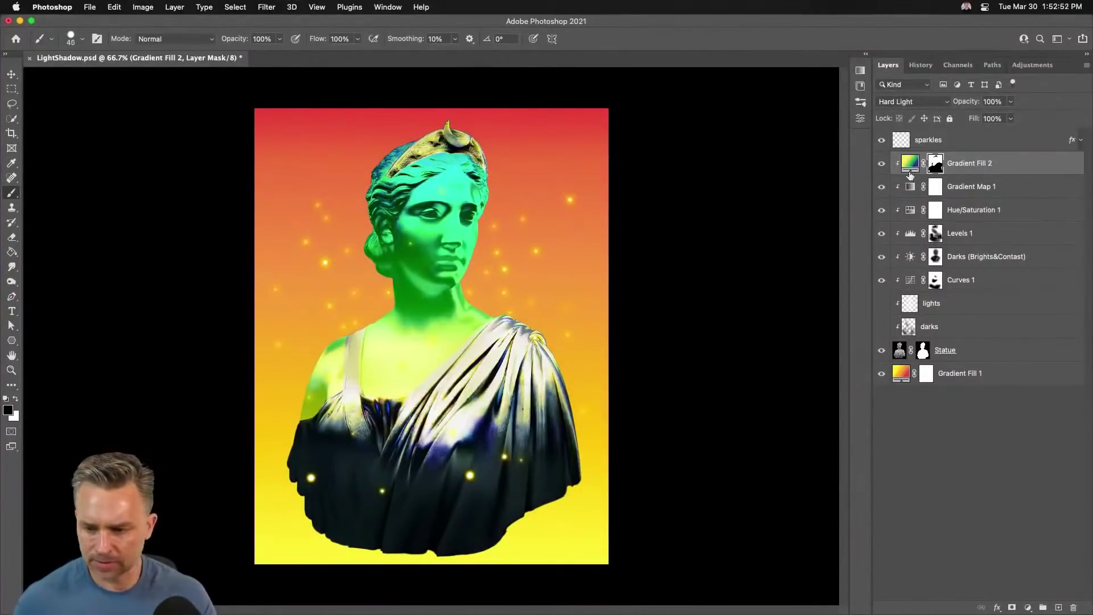
Toggle the Gradient Fill 2 layer's visibility to compare the statue with and without the green fill.
{"action": "left_click", "coordinate": [882, 164]}
{"action": "left_click", "coordinate": [881, 164]}
{"action": "left_click", "coordinate": [882, 164]}
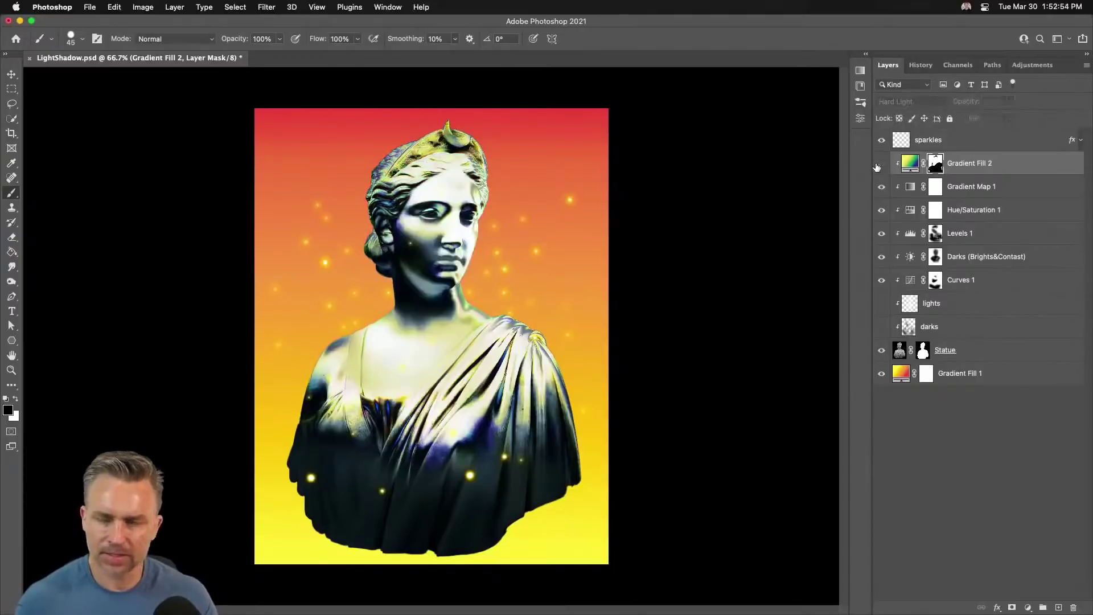
{"action": "left_click", "coordinate": [881, 164]}
Enlarge the brush to 80 px, mask the green fill off the statue's hair and bun, and switch to white with a 40 px brush.
{"action": "key", "text": "bracketright"}
{"action": "key", "text": "bracketright"}
{"action": "mouse_move", "coordinate": [399, 173]}
{"action": "left_mouse_down"}
{"action": "mouse_move", "coordinate": [439, 155]}
{"action": "mouse_move", "coordinate": [484, 169]}
{"action": "left_mouse_up"}
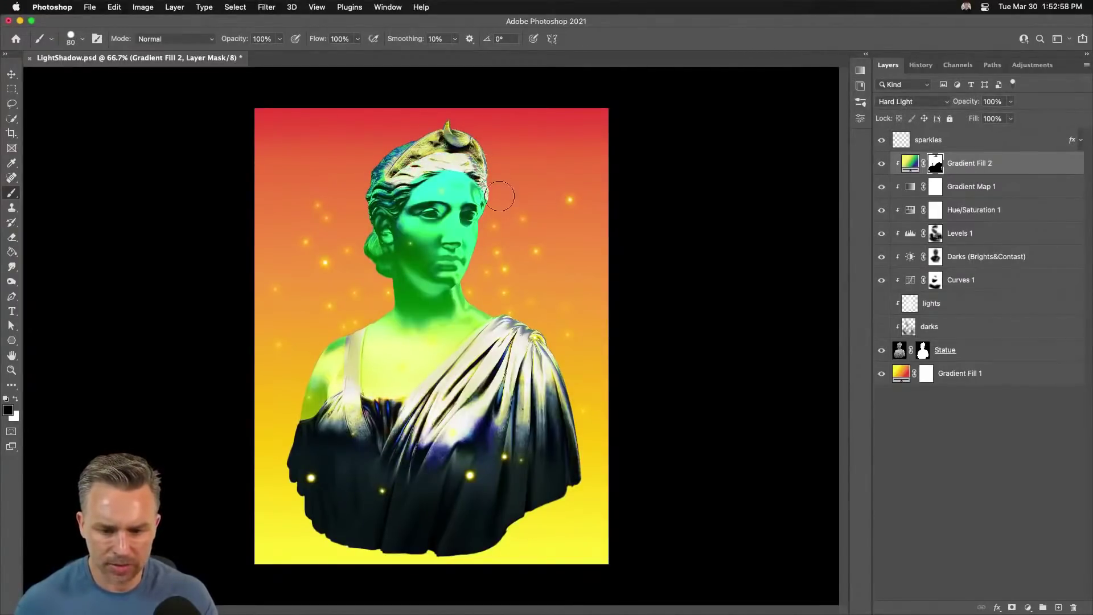
{"action": "mouse_move", "coordinate": [417, 170]}
{"action": "left_mouse_down"}
{"action": "mouse_move", "coordinate": [386, 209]}
{"action": "mouse_move", "coordinate": [377, 194]}
{"action": "mouse_move", "coordinate": [427, 123]}
{"action": "mouse_move", "coordinate": [359, 214]}
{"action": "mouse_move", "coordinate": [383, 281]}
{"action": "left_mouse_up"}
{"action": "key", "text": "bracketleft"}
{"action": "key", "text": "bracketleft"}
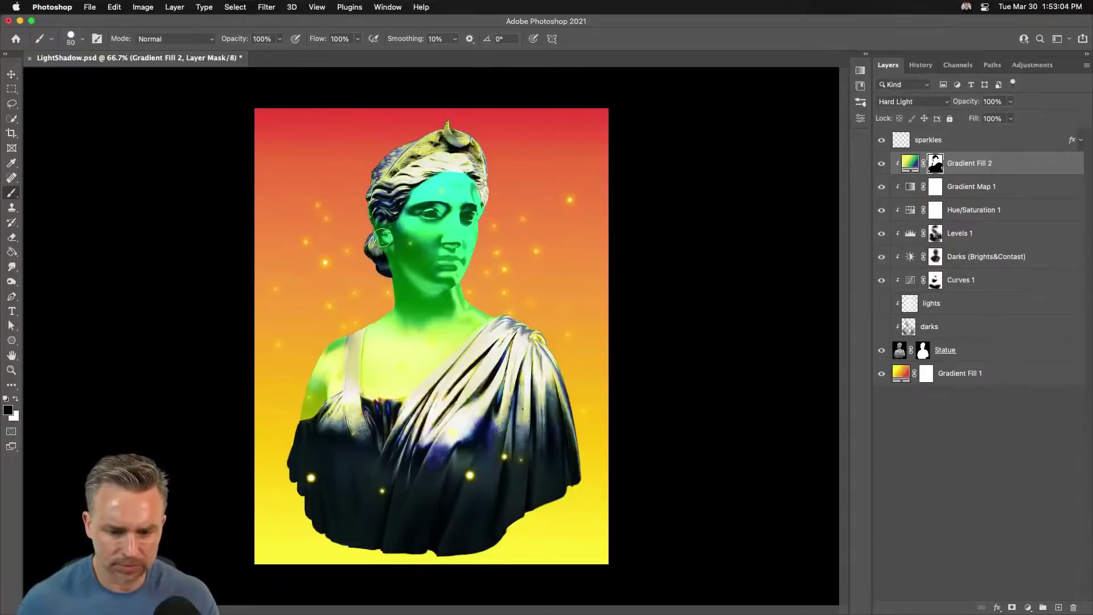
{"action": "key", "text": "x"}
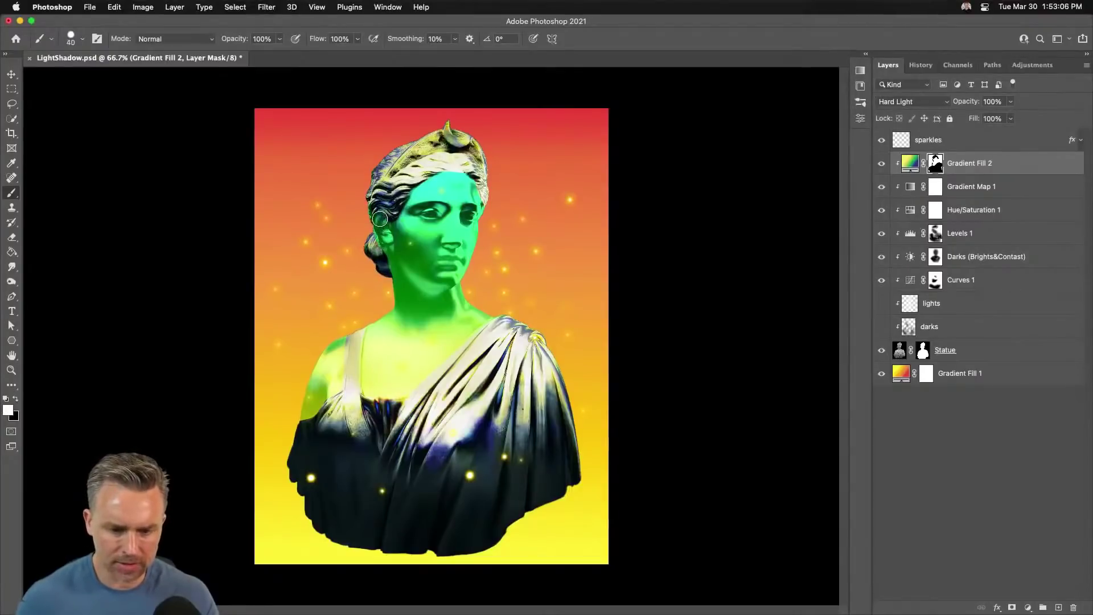
Try a yellow-to-red gradient preset on Gradient Fill 2 and replace it with the yellow-to-purple preset.
{"action": "left_click", "coordinate": [911, 165]}
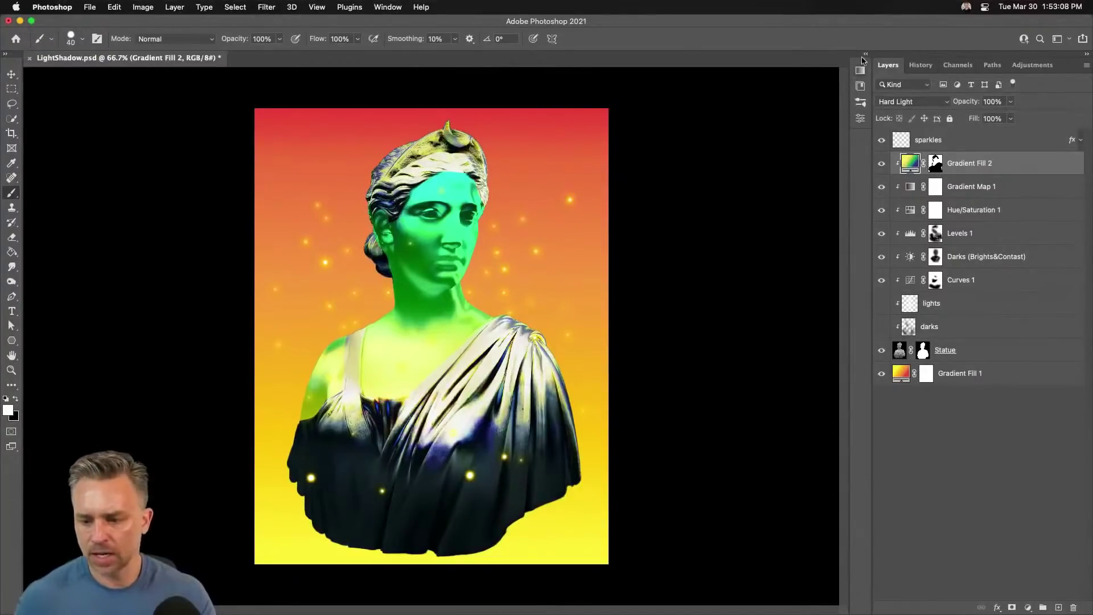
{"action": "left_click", "coordinate": [866, 56]}
{"action": "left_click", "coordinate": [845, 208]}
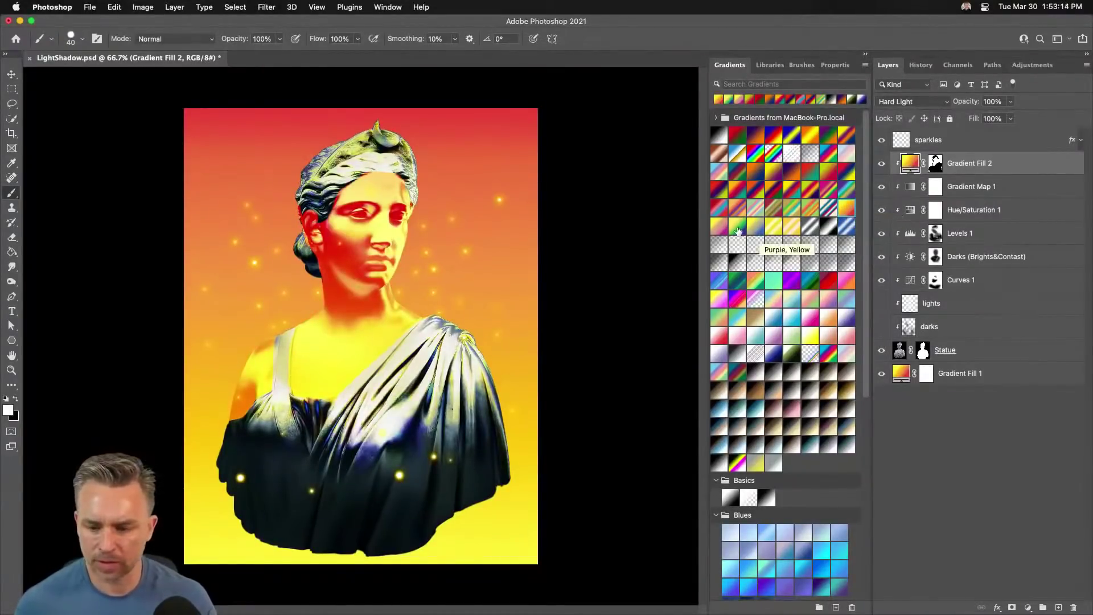
{"action": "left_click", "coordinate": [720, 228]}
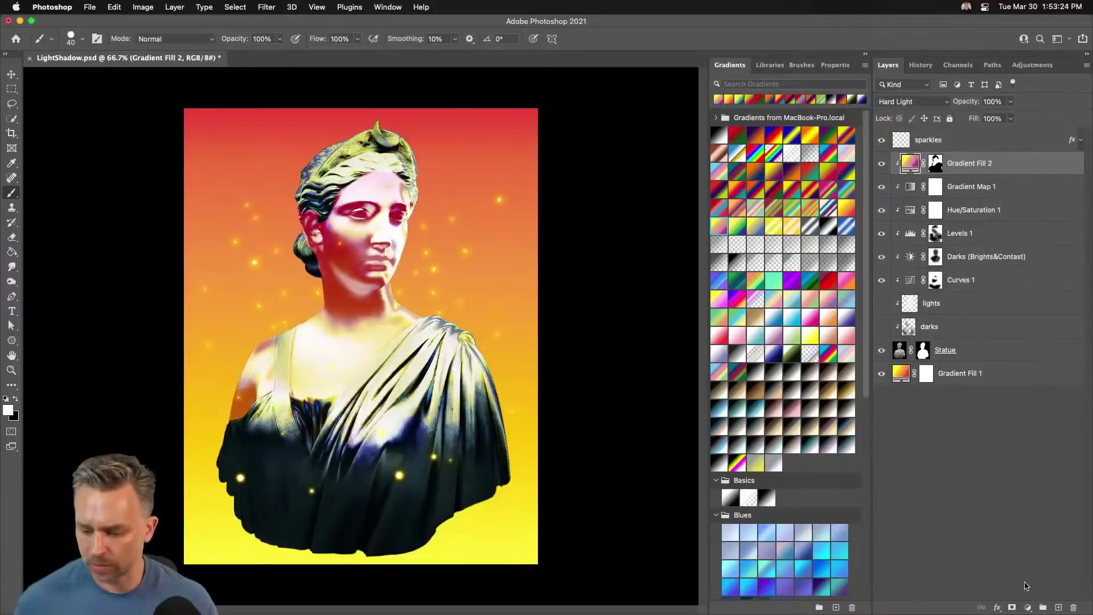
Add a Color Lookup adjustment layer above the sparkles layer.
{"action": "left_click", "coordinate": [1028, 609]}
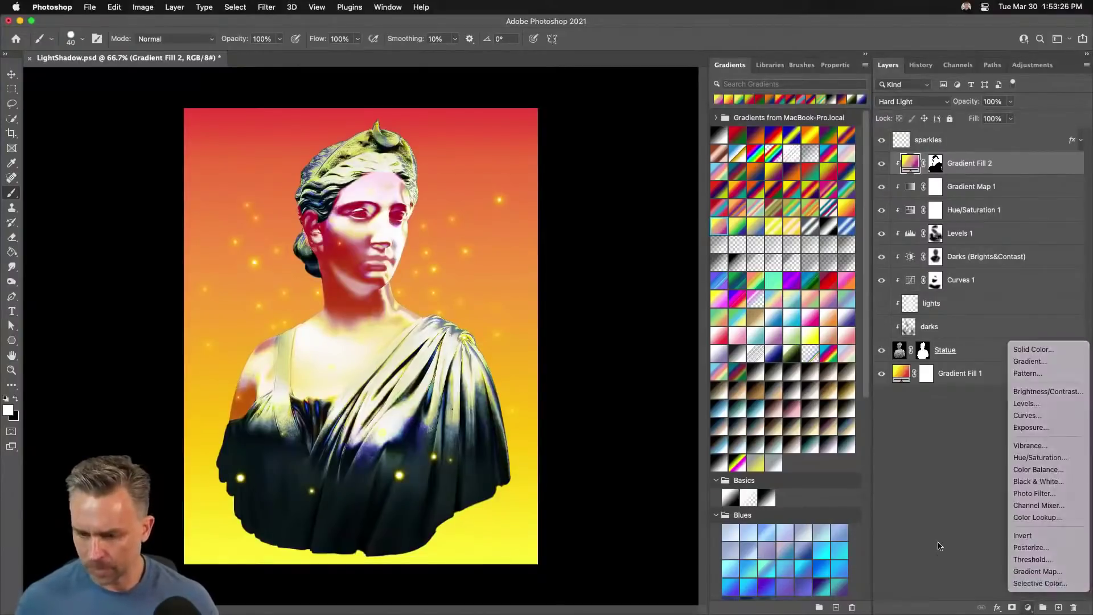
{"action": "key", "text": "Escape"}
{"action": "left_click", "coordinate": [974, 147]}
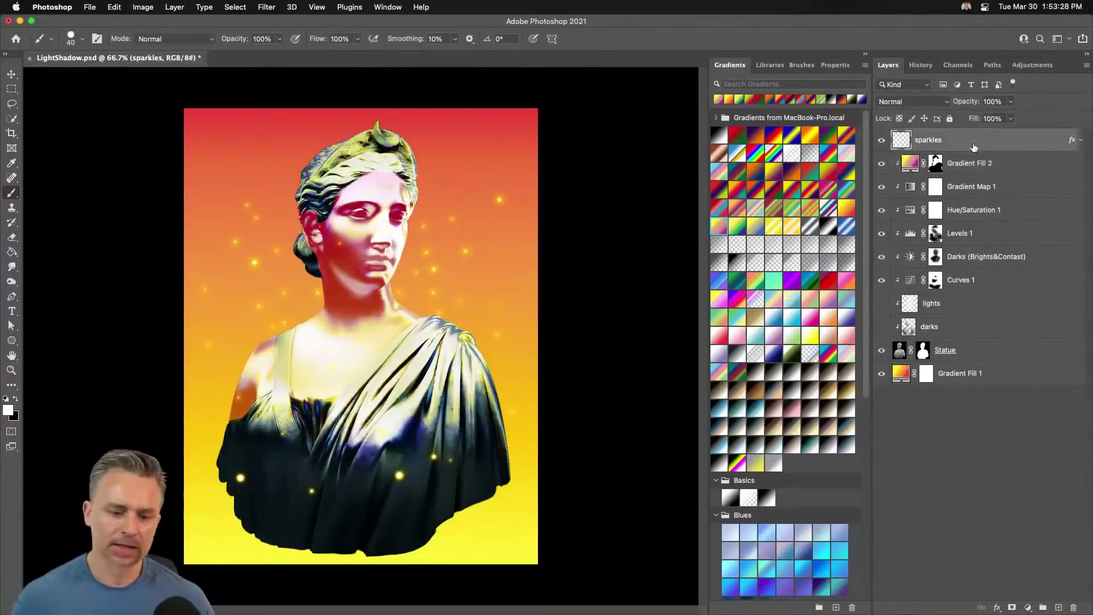
{"action": "left_click", "coordinate": [1028, 609]}
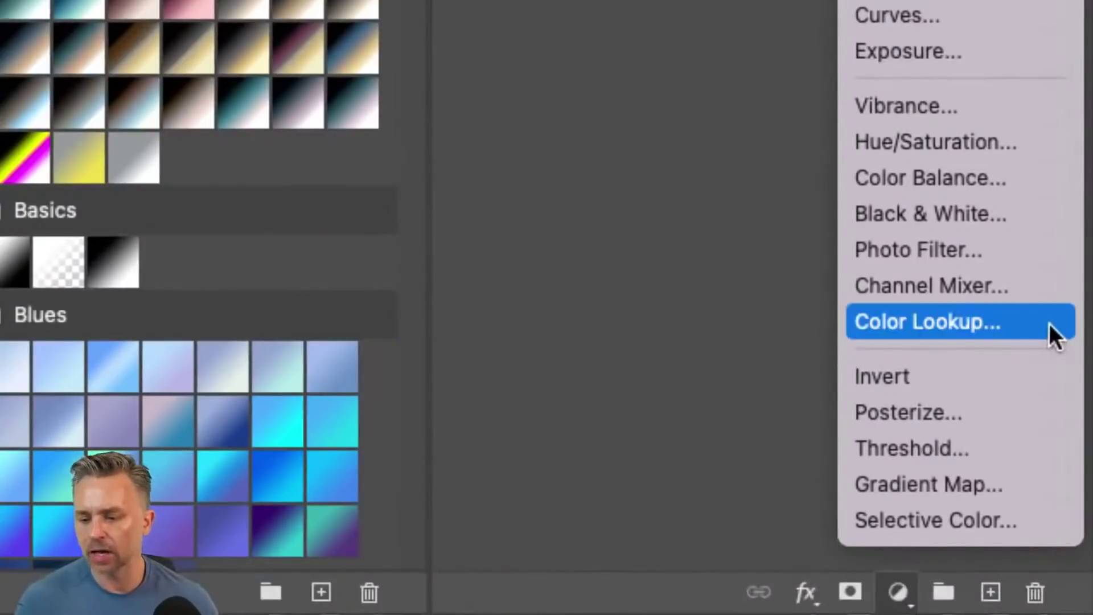
{"action": "left_click", "coordinate": [1050, 323]}
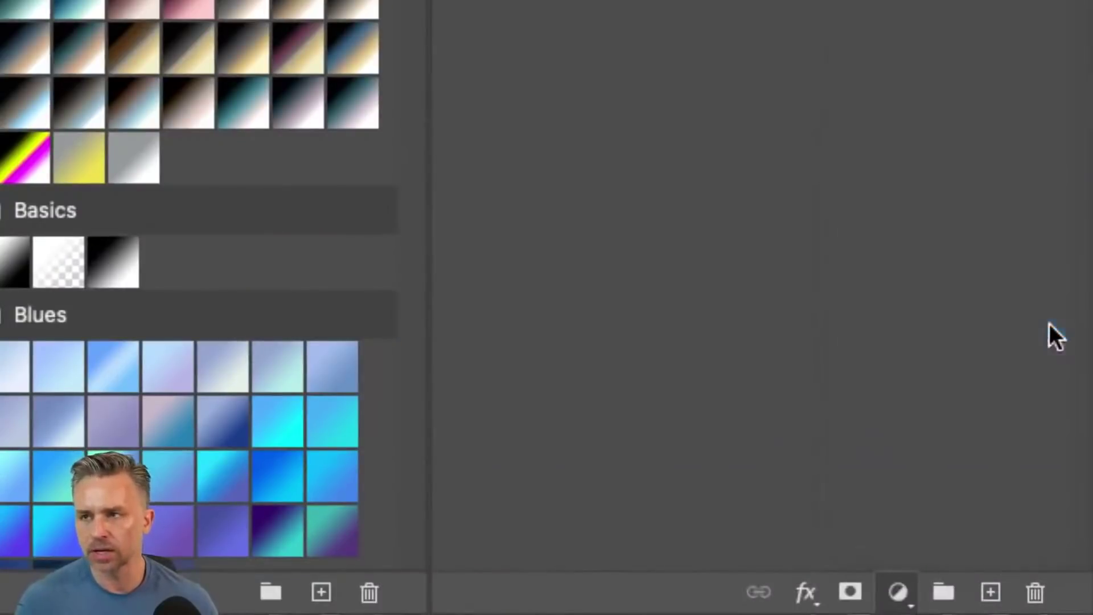
{"action": "left_click", "coordinate": [802, 103]}
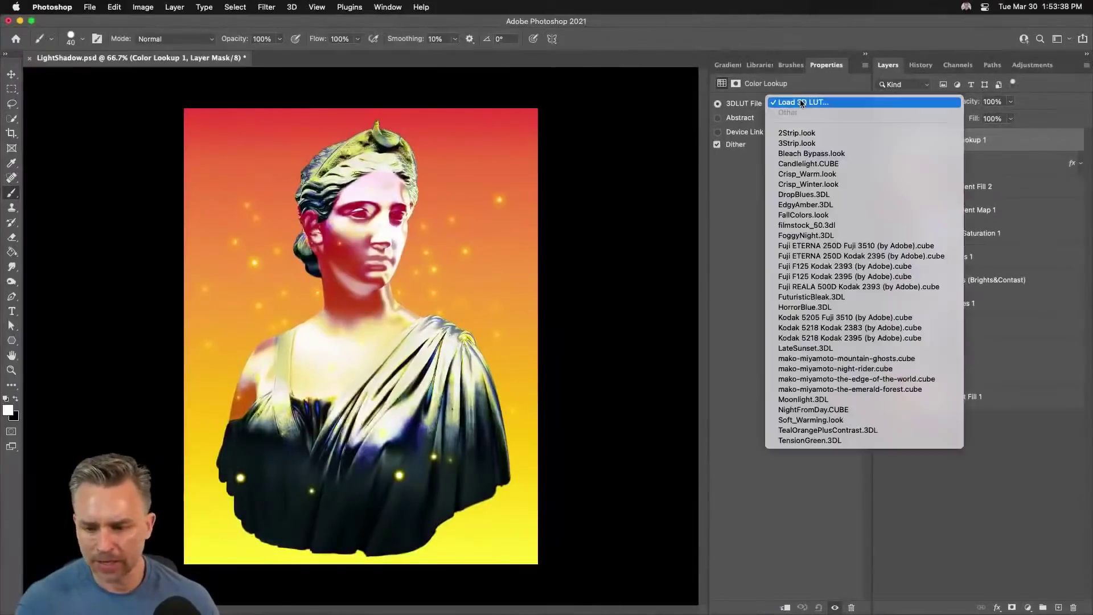
{"action": "left_click", "coordinate": [803, 103]}
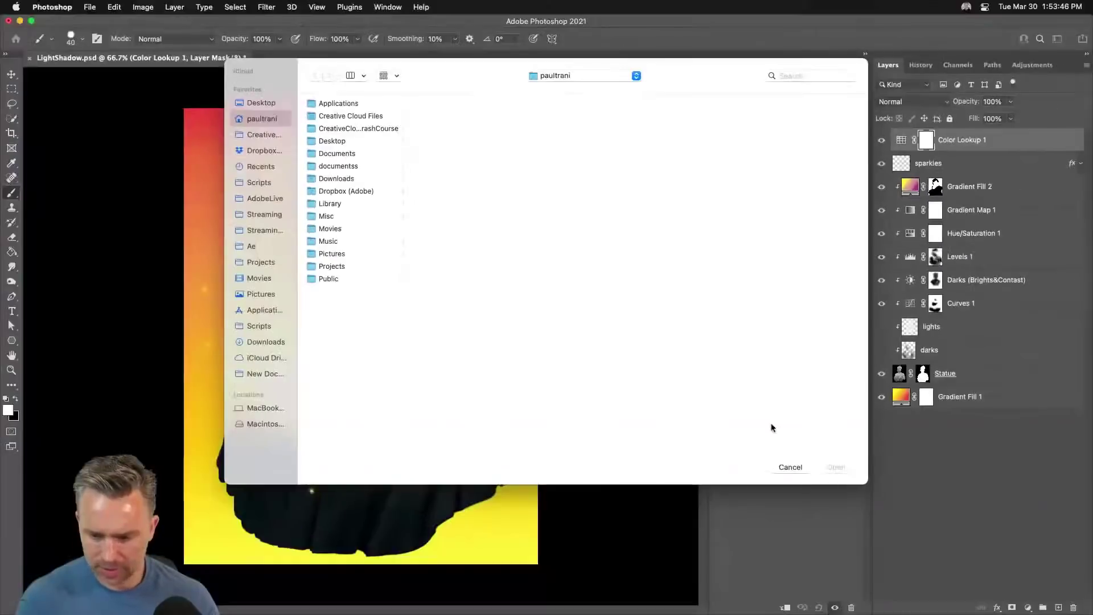
{"action": "left_click", "coordinate": [790, 467]}
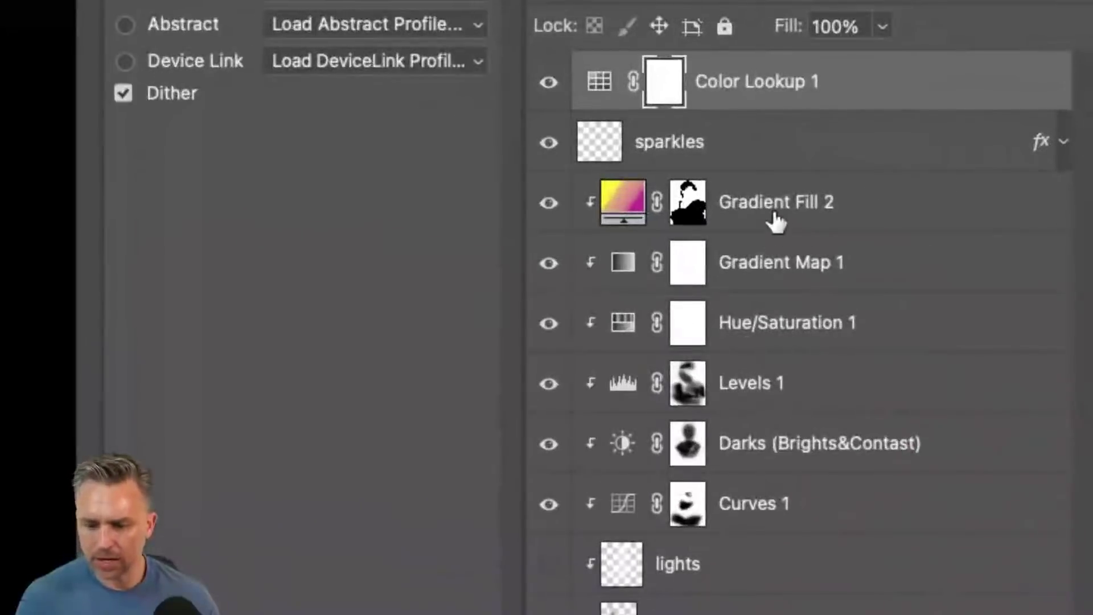
{"action": "left_click", "coordinate": [951, 219]}
{"action": "left_click", "coordinate": [760, 327]}
{"action": "left_click", "coordinate": [771, 201]}
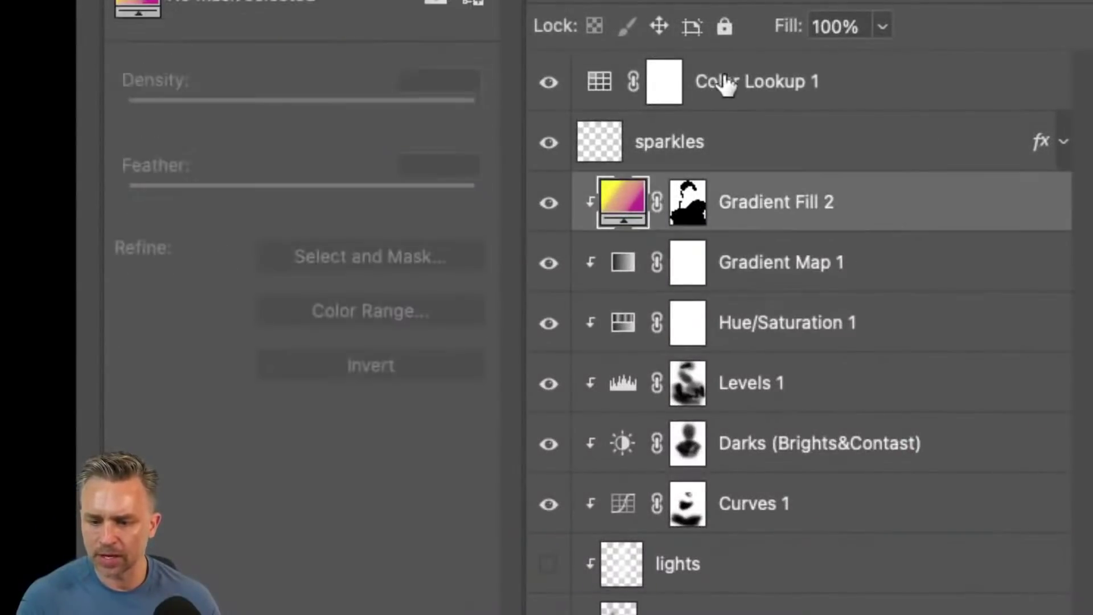
{"action": "left_click", "coordinate": [694, 90]}
{"action": "left_click", "coordinate": [354, 25]}
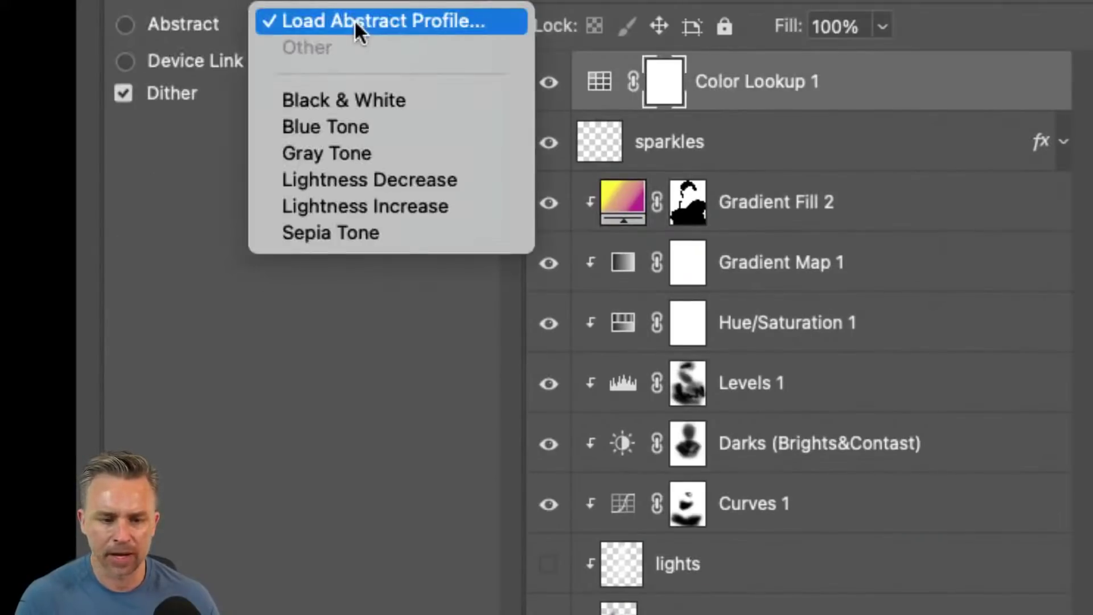
{"action": "left_click", "coordinate": [110, 217]}
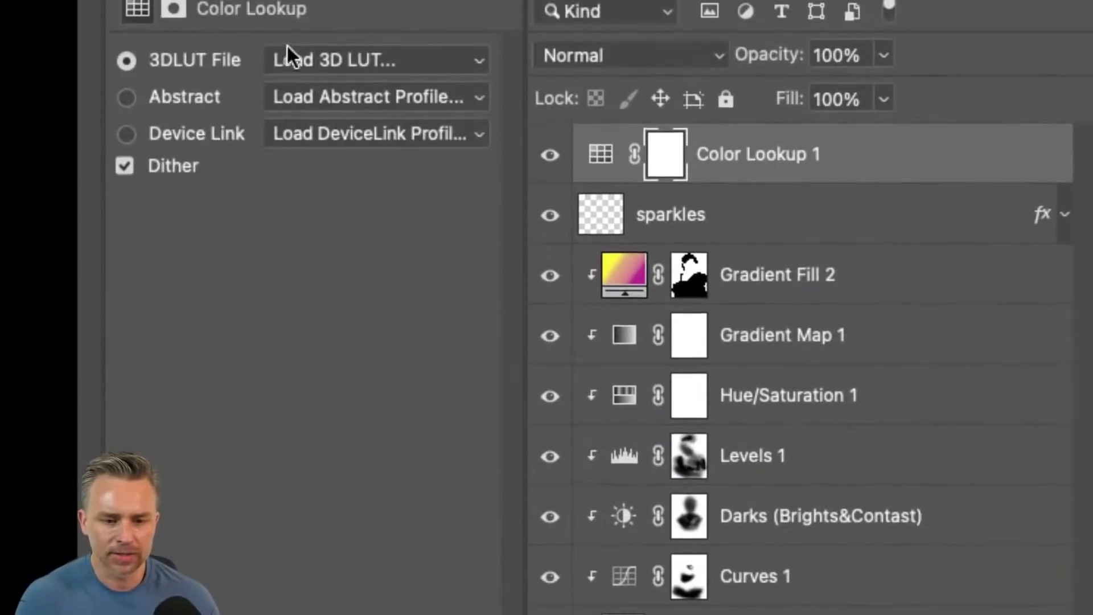
Apply the 2Strip.look 3DLUT to the Color Lookup layer and hide Gradient Fill 2.
{"action": "left_click", "coordinate": [288, 55]}
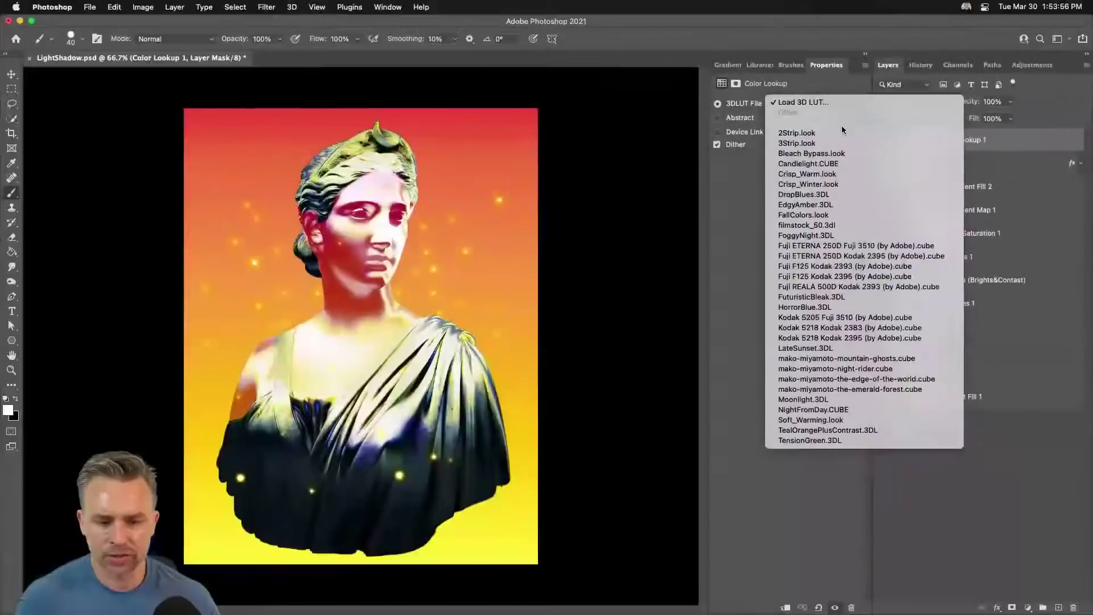
{"action": "left_click", "coordinate": [432, 137]}
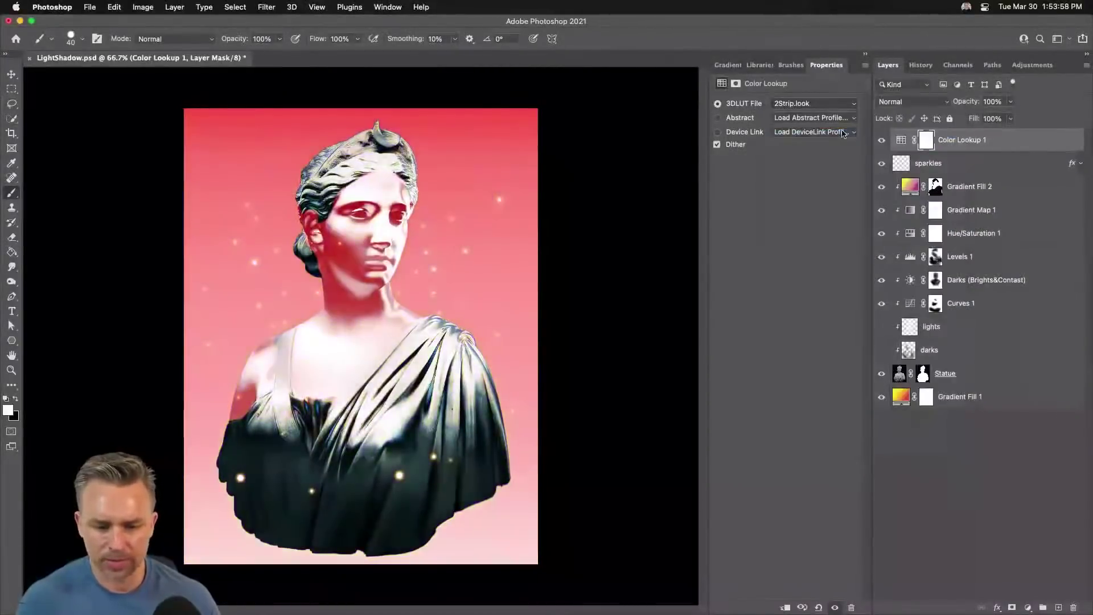
{"action": "left_click", "coordinate": [880, 186]}
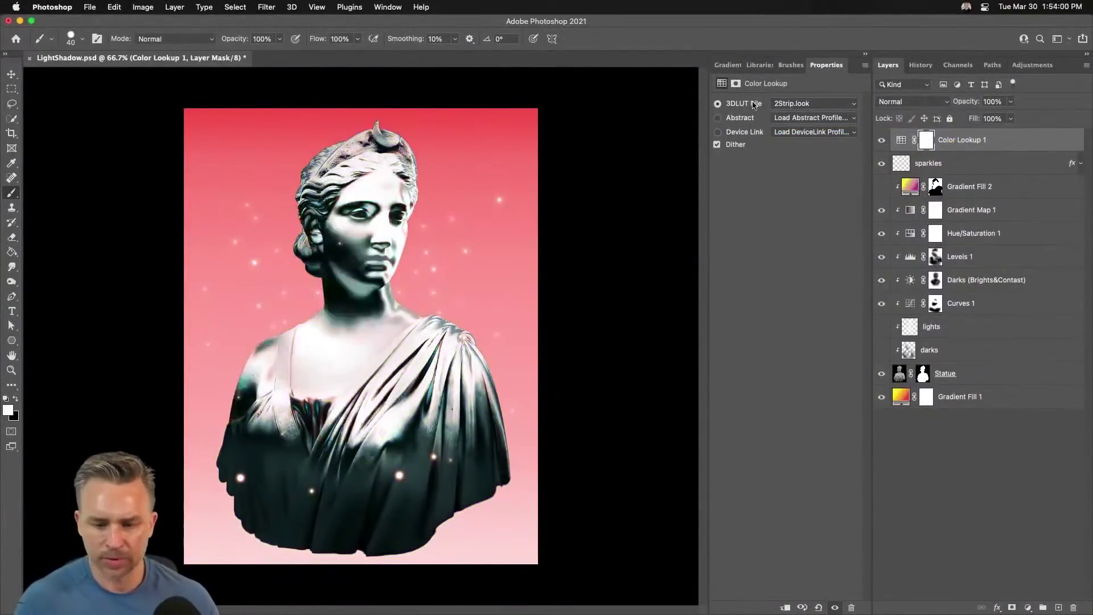
Try the Crisp_Winter.look and EdgyAmber.3DL 3DLUT files on the Color Lookup layer.
{"action": "left_click", "coordinate": [779, 104]}
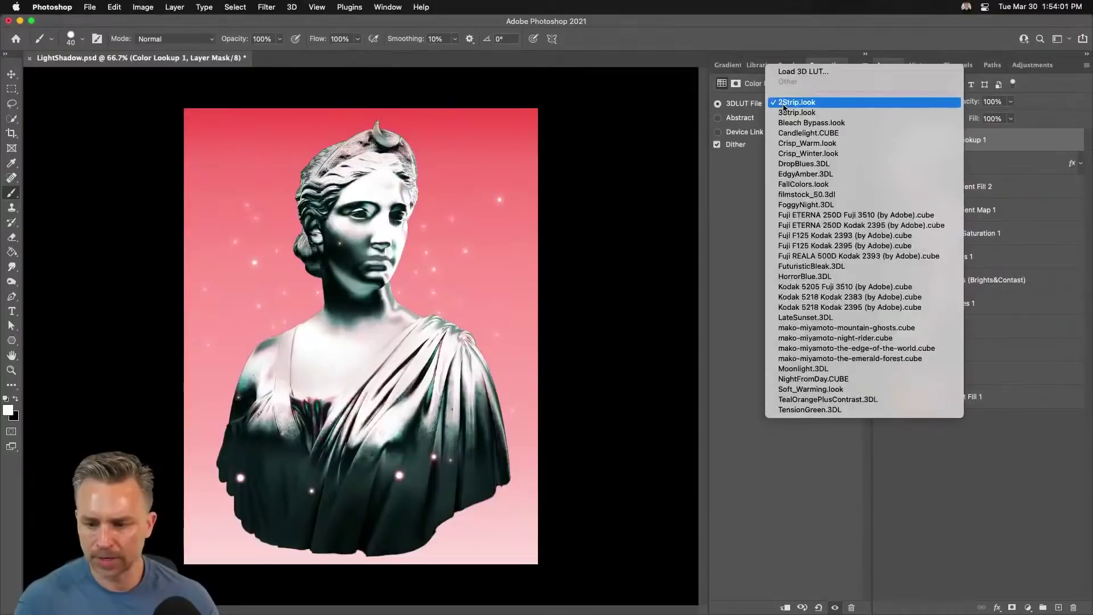
{"action": "left_click", "coordinate": [814, 154]}
{"action": "left_click", "coordinate": [805, 108]}
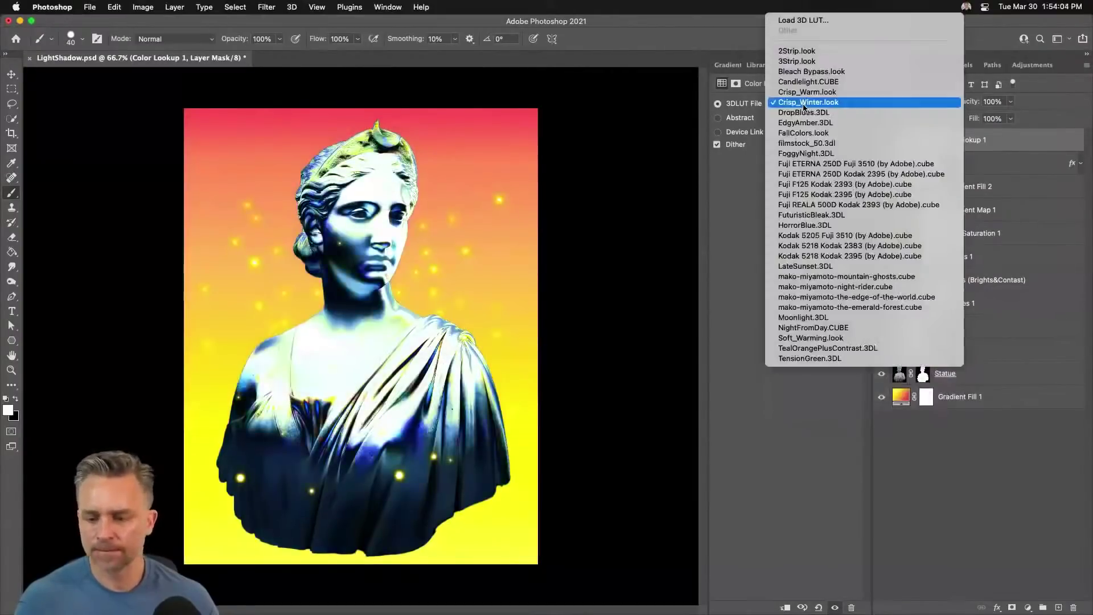
{"action": "left_click", "coordinate": [807, 122]}
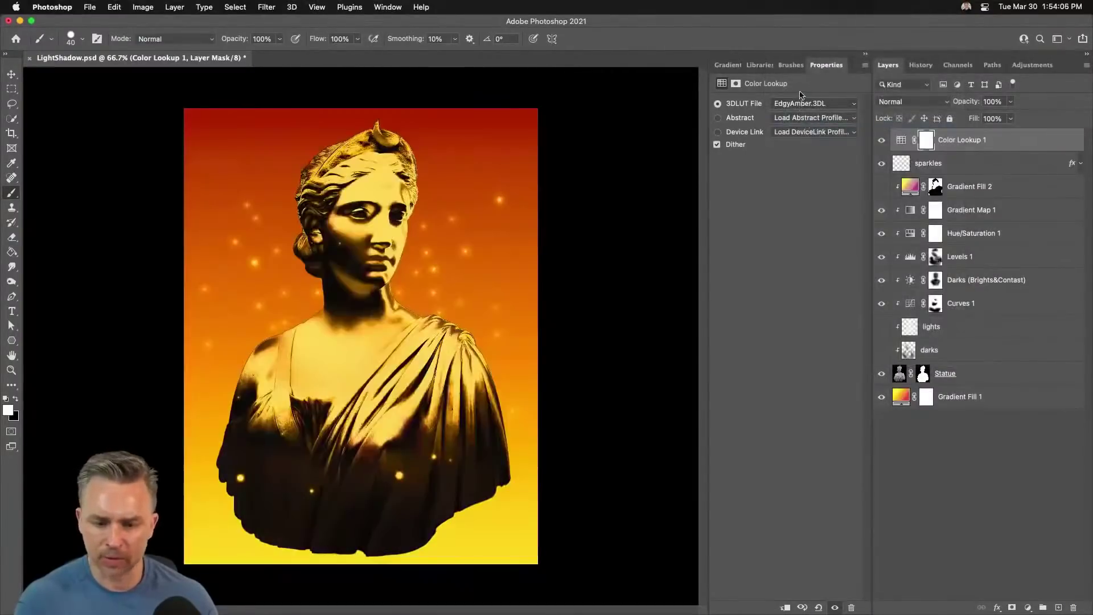
Try the FallColors.look, filmstock_50.3dl and FoggyNight.3DL 3DLUT files on the image.
{"action": "left_click", "coordinate": [803, 103]}
{"action": "left_click", "coordinate": [804, 114]}
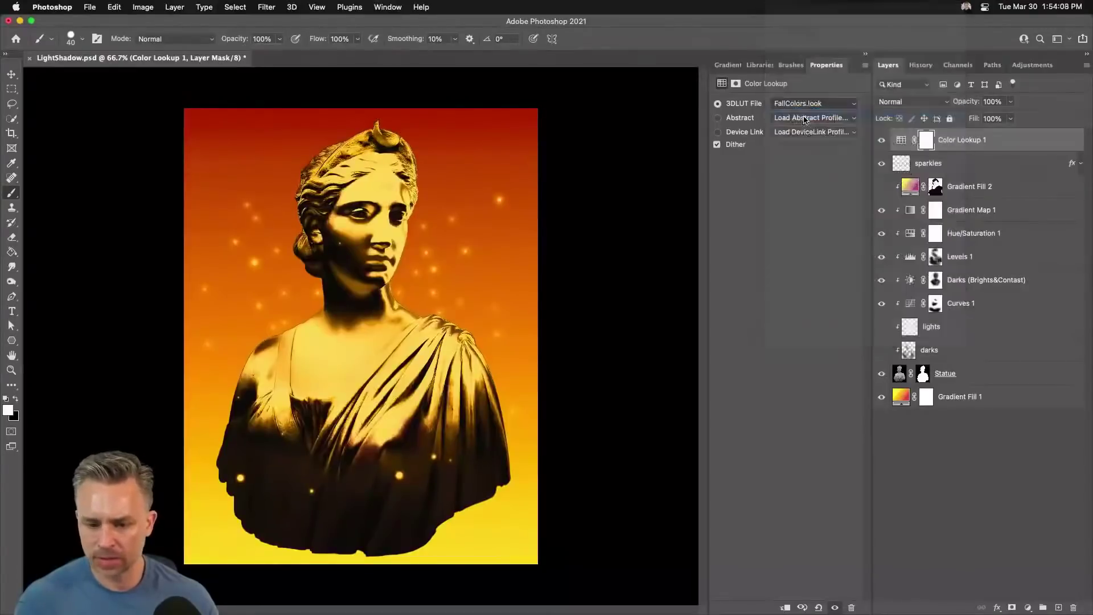
{"action": "left_click", "coordinate": [803, 103]}
{"action": "left_click", "coordinate": [807, 114]}
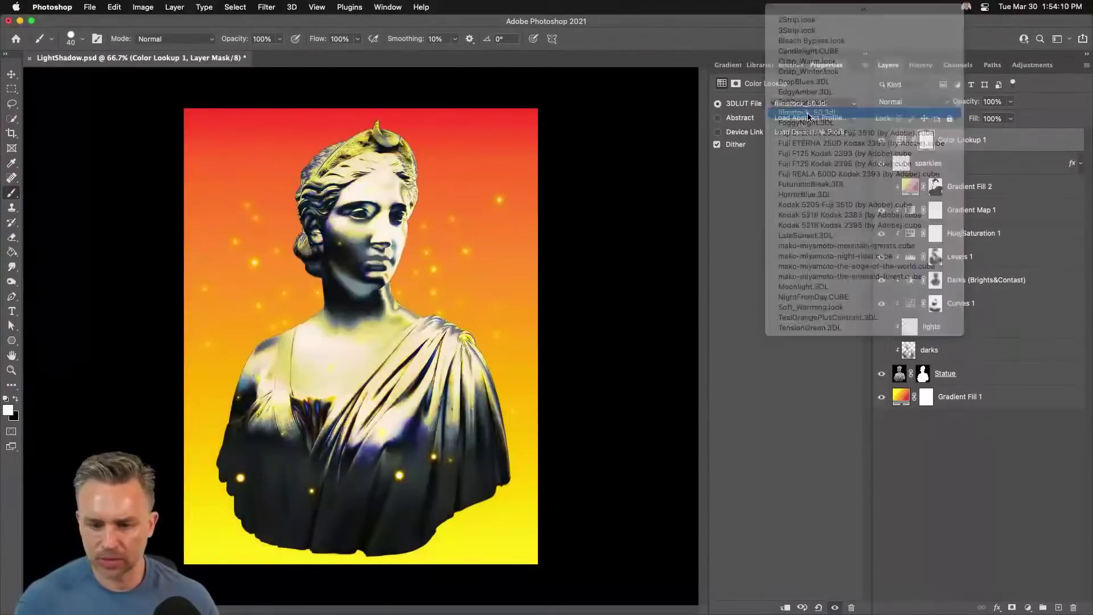
{"action": "left_click", "coordinate": [804, 104]}
{"action": "left_click", "coordinate": [805, 113]}
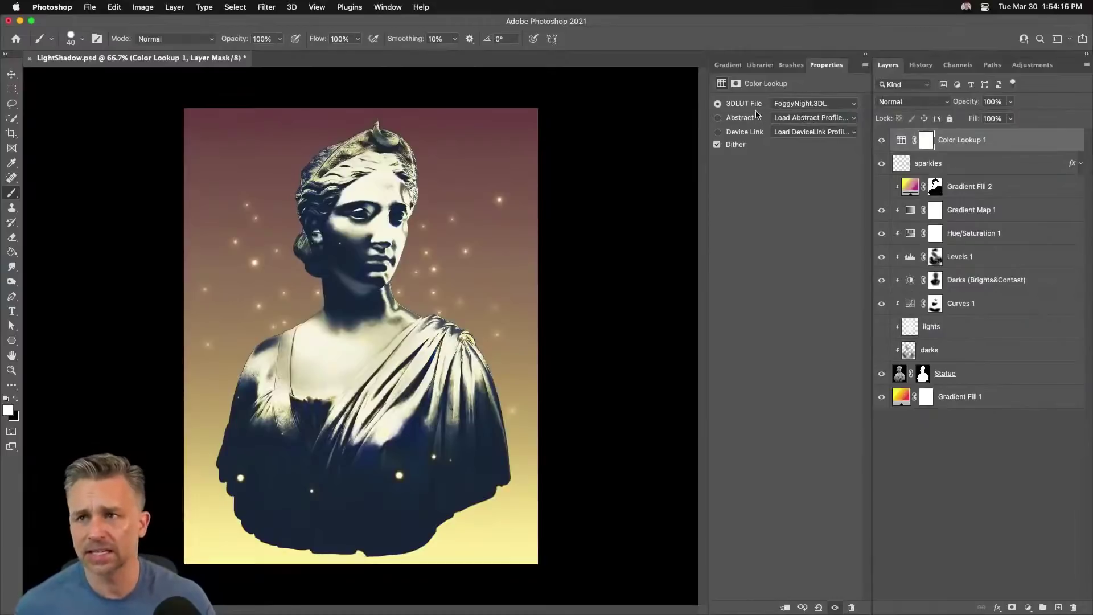
Try the Fuji ETERNA 250D Fuji 3510, Fuji ETERNA 250D Kodak 2395 and HorrorBlue.3DL 3DLUT files.
{"action": "left_click", "coordinate": [791, 109]}
{"action": "left_click", "coordinate": [792, 113]}
{"action": "left_click", "coordinate": [791, 108]}
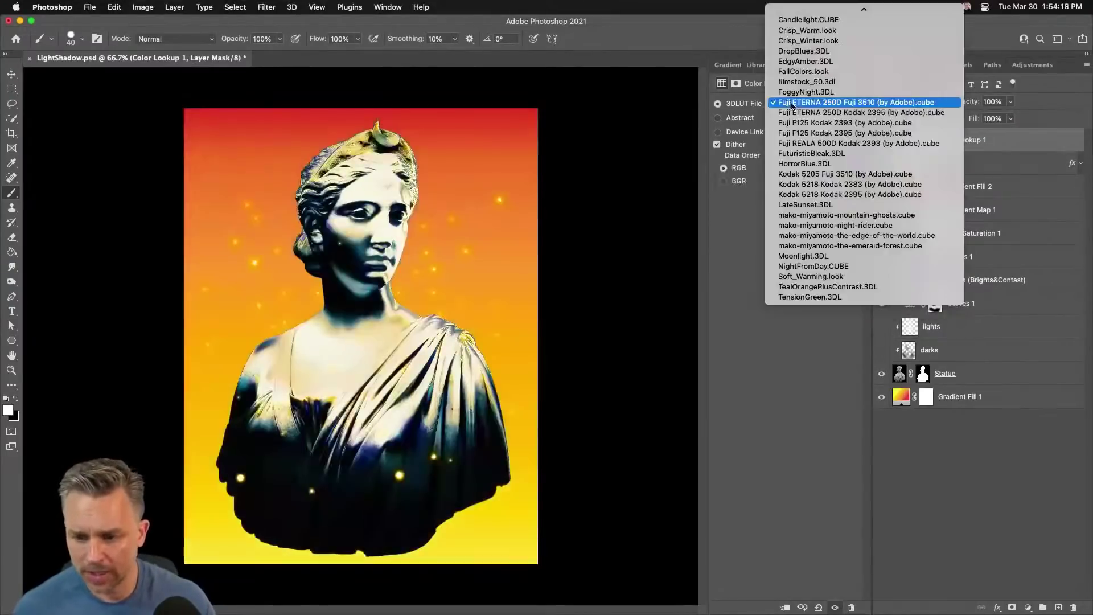
{"action": "left_click", "coordinate": [791, 112]}
{"action": "left_click", "coordinate": [791, 109]}
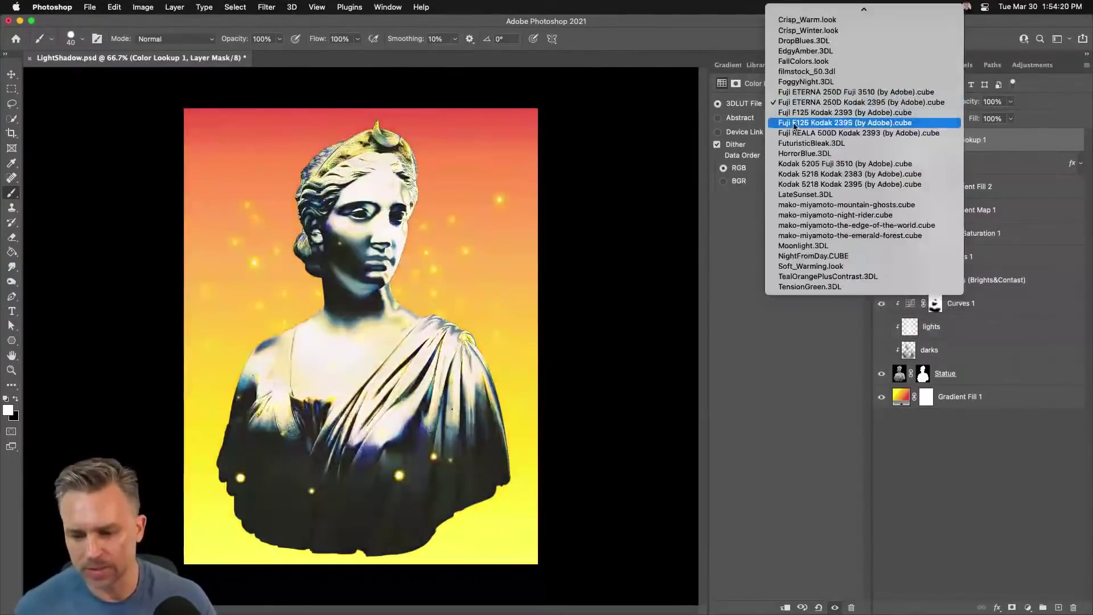
{"action": "left_click", "coordinate": [798, 154]}
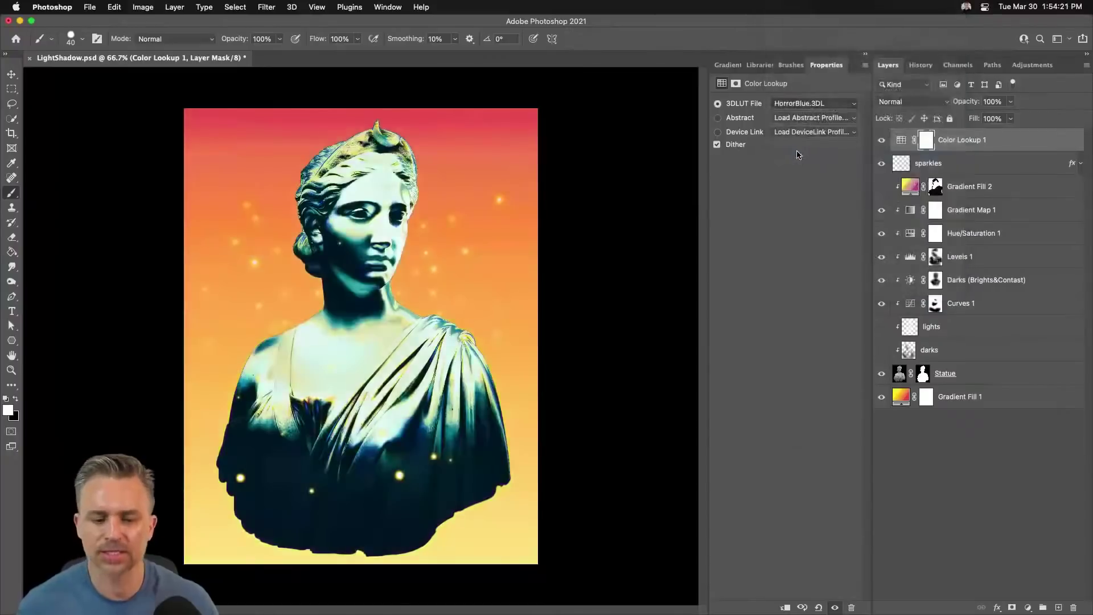
Preview the Kodak 5205 Fuji 3510 3DLUT, and set the Color Lookup to Fuji ETERNA 250D Fuji 3510 (by Adobe).cube.
{"action": "left_click", "coordinate": [805, 103]}
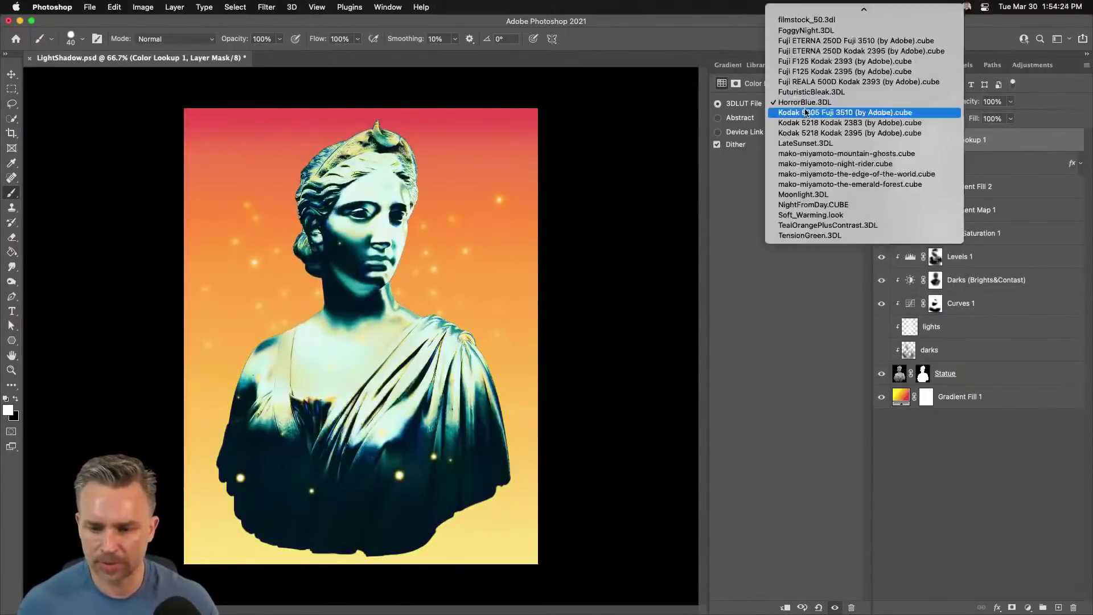
{"action": "left_click", "coordinate": [806, 111]}
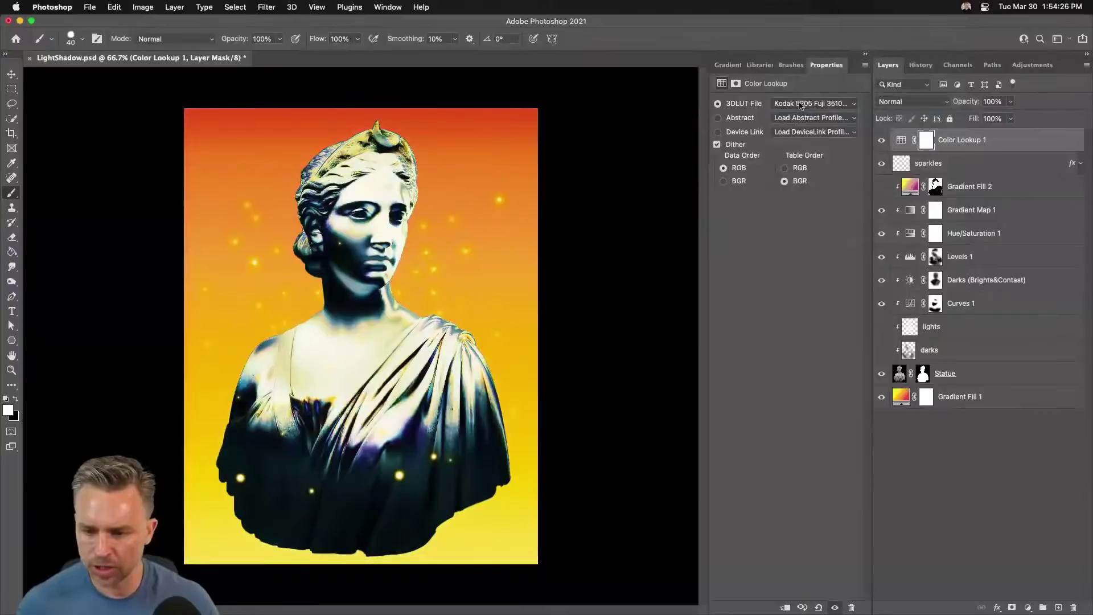
{"action": "left_click", "coordinate": [800, 105]}
{"action": "scroll", "coordinate": [904, 108], "scroll_direction": "up", "scroll_amount": 3}
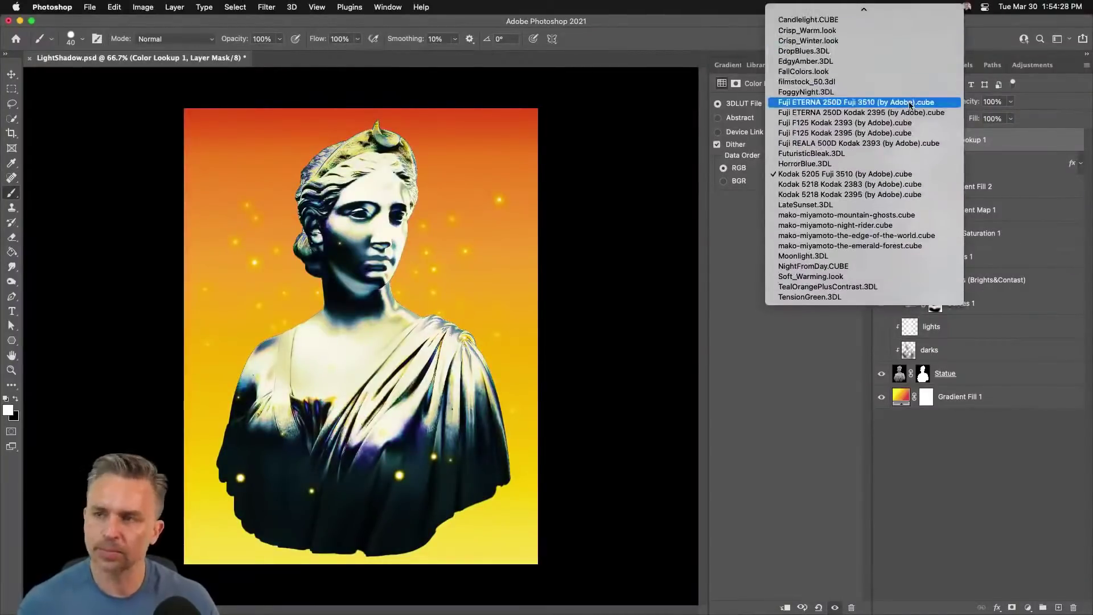
{"action": "left_click", "coordinate": [910, 103]}
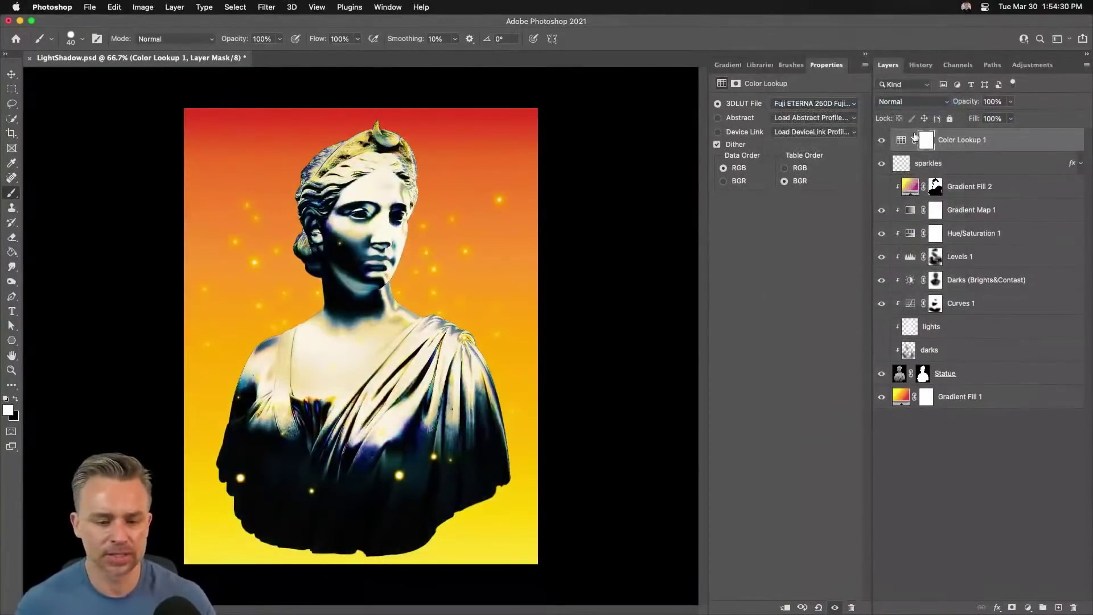
Toggle the Color Lookup 1 layer's visibility to compare the image with and without the colour grade.
{"action": "left_click", "coordinate": [881, 141]}
{"action": "left_click", "coordinate": [880, 142]}
{"action": "left_click", "coordinate": [880, 141]}
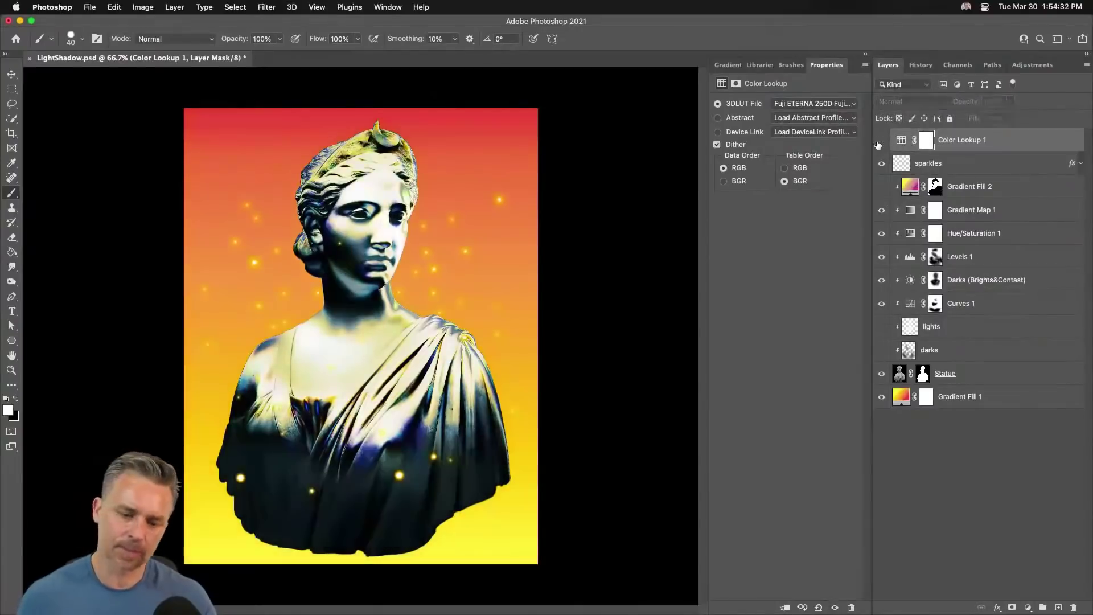
{"action": "left_click", "coordinate": [880, 141]}
{"action": "left_click", "coordinate": [880, 141]}
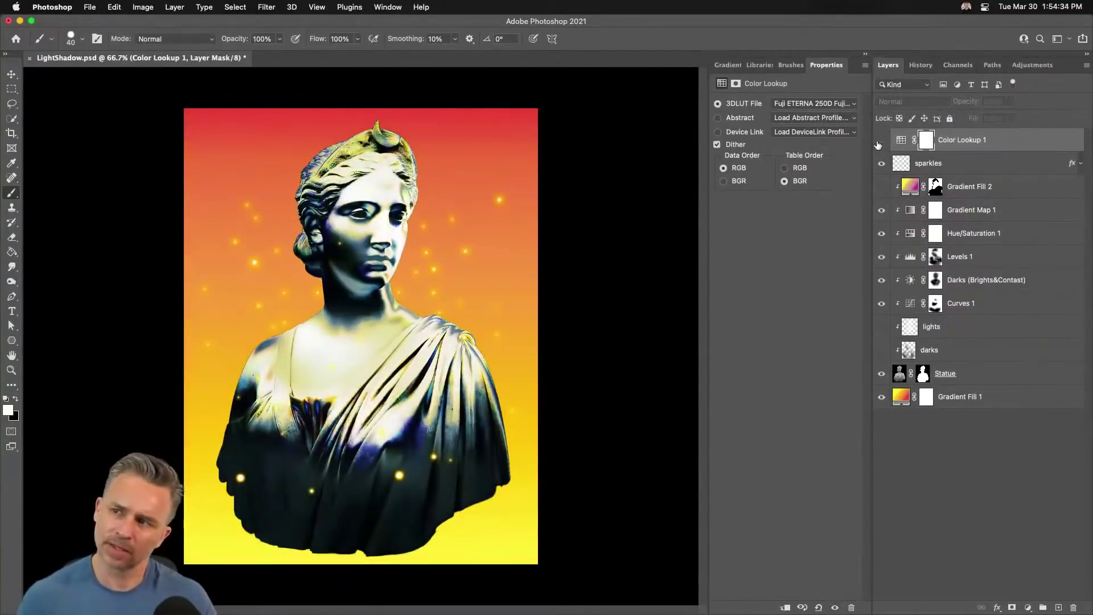
Show the Gradient Fill 2 layer, duplicate it, and clip the copy to the statue with the other adjustments.
{"action": "left_click", "coordinate": [880, 186]}
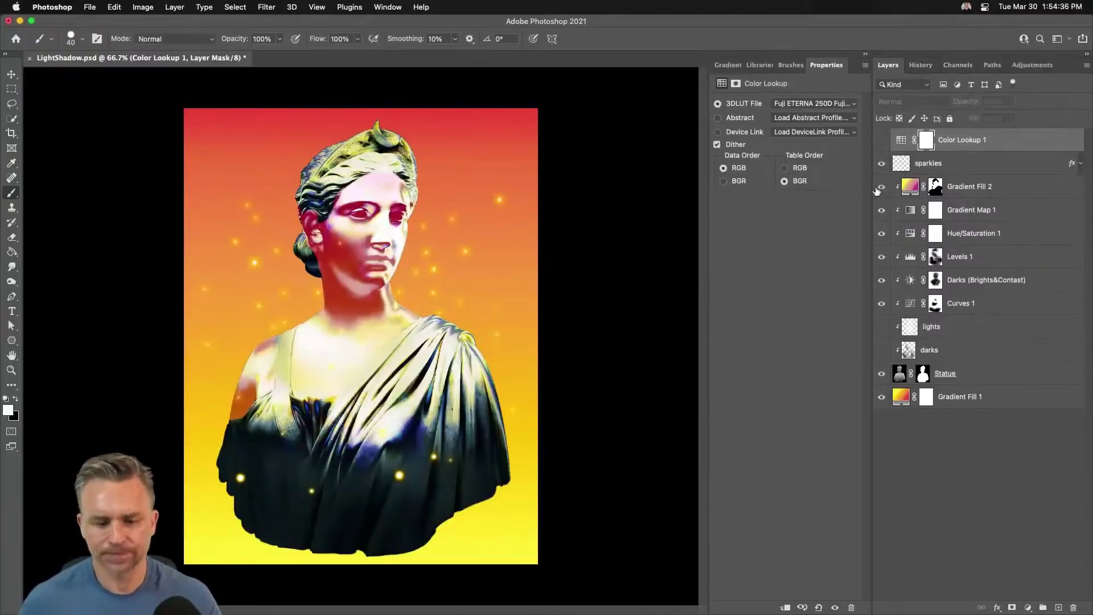
{"action": "left_click", "coordinate": [975, 191]}
{"action": "key", "text": "super+j"}
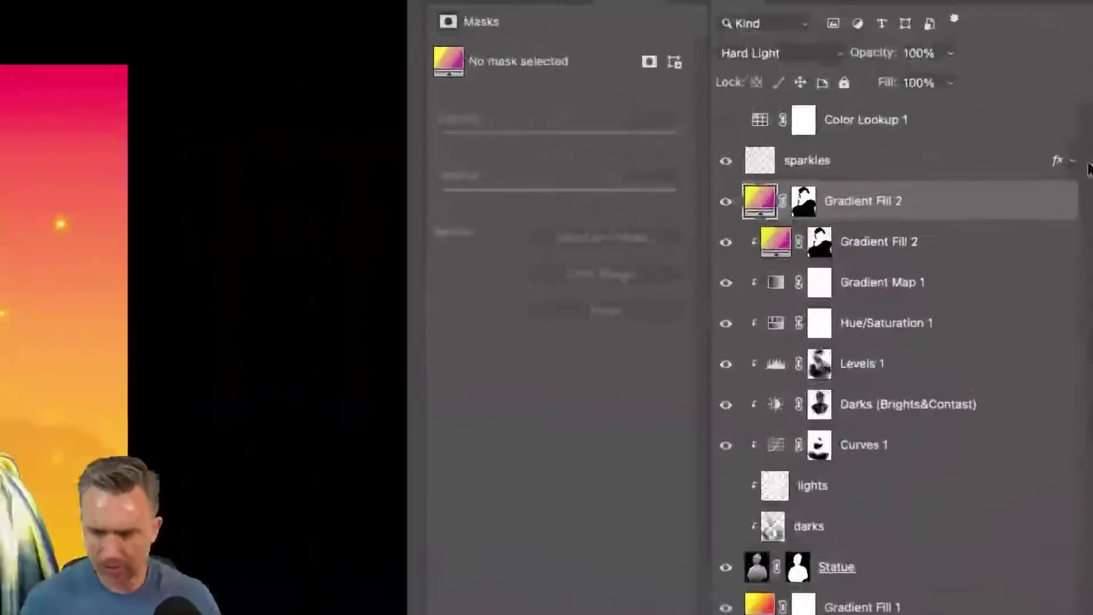
{"action": "left_click", "coordinate": [992, 196], "text": "alt"}
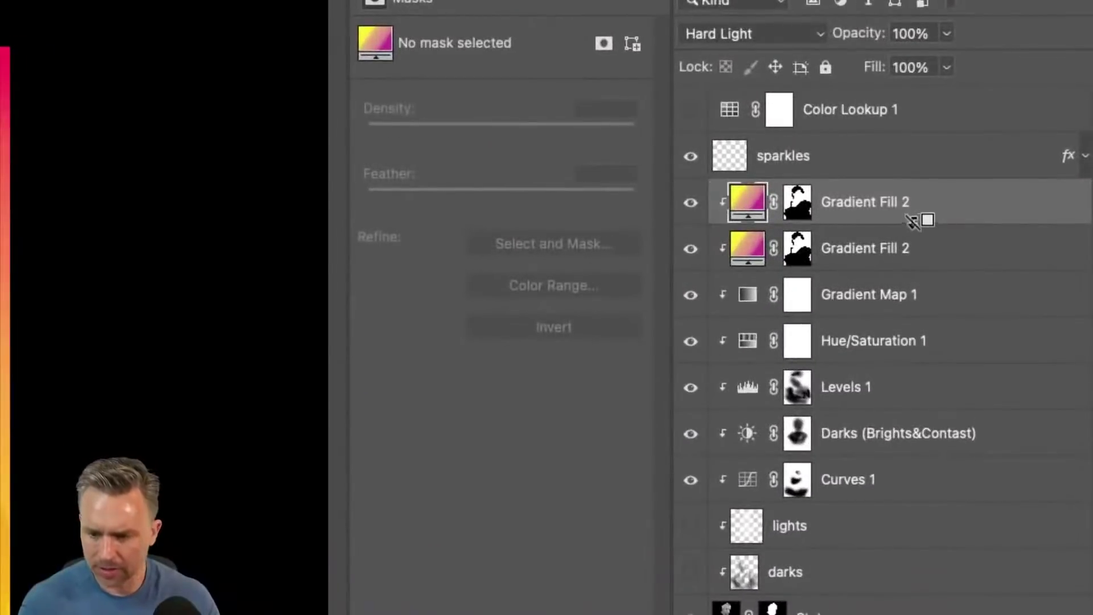
Hide the original Gradient Fill 2 layer and delete the layer mask from its copy.
{"action": "left_click", "coordinate": [691, 249]}
{"action": "left_click", "coordinate": [797, 203]}
{"action": "right_click", "coordinate": [796, 205]}
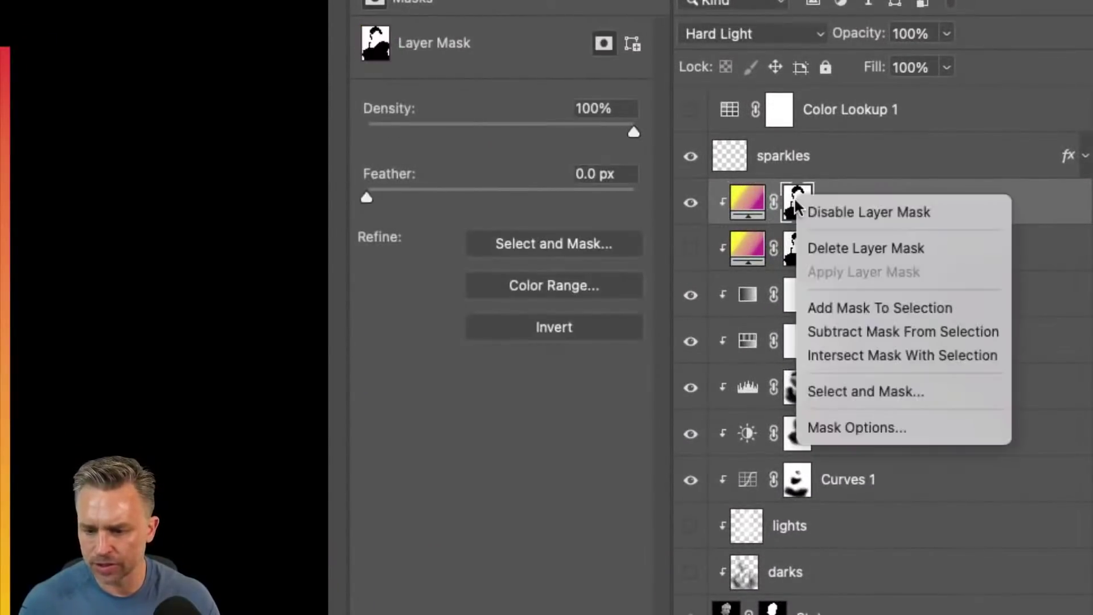
{"action": "left_click", "coordinate": [854, 250]}
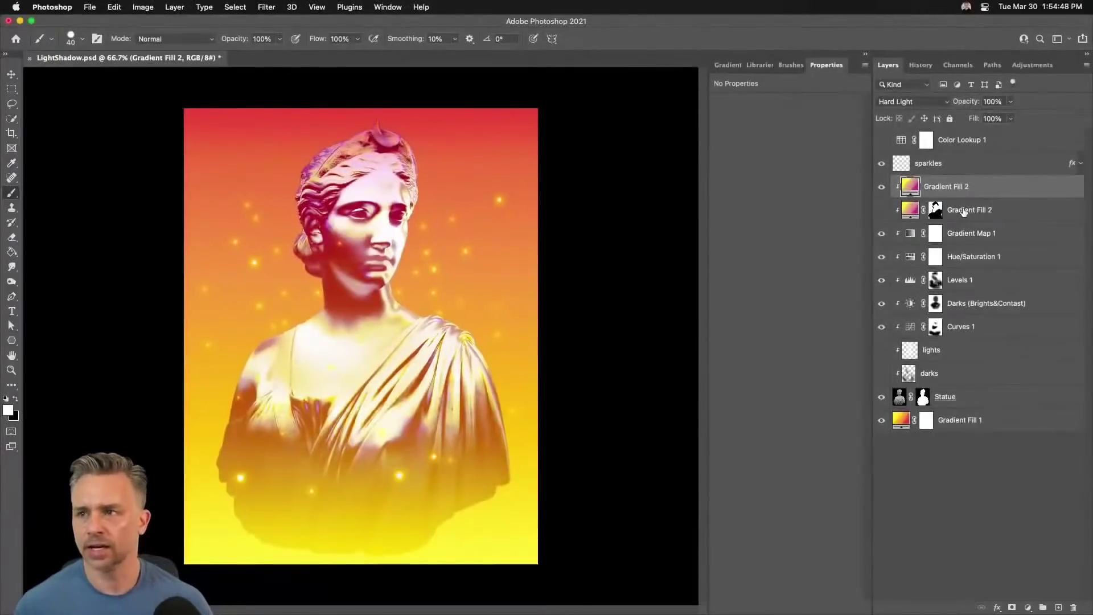
Try several gradient presets on the Gradient Fill 1 background and settle on the yellow-to-magenta gradient.
{"action": "left_click", "coordinate": [972, 421]}
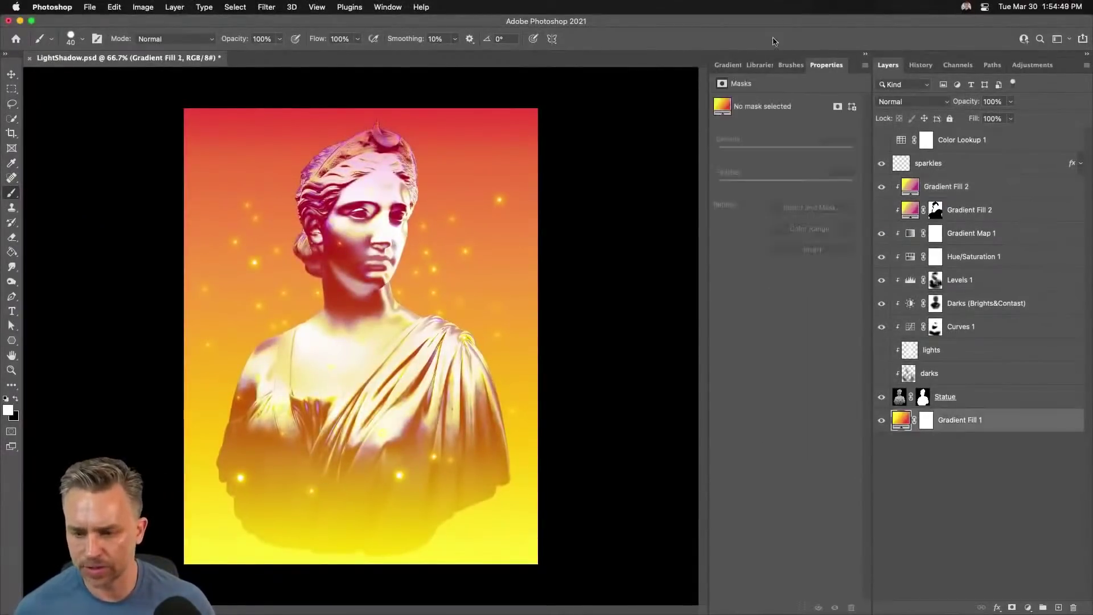
{"action": "left_click", "coordinate": [751, 66]}
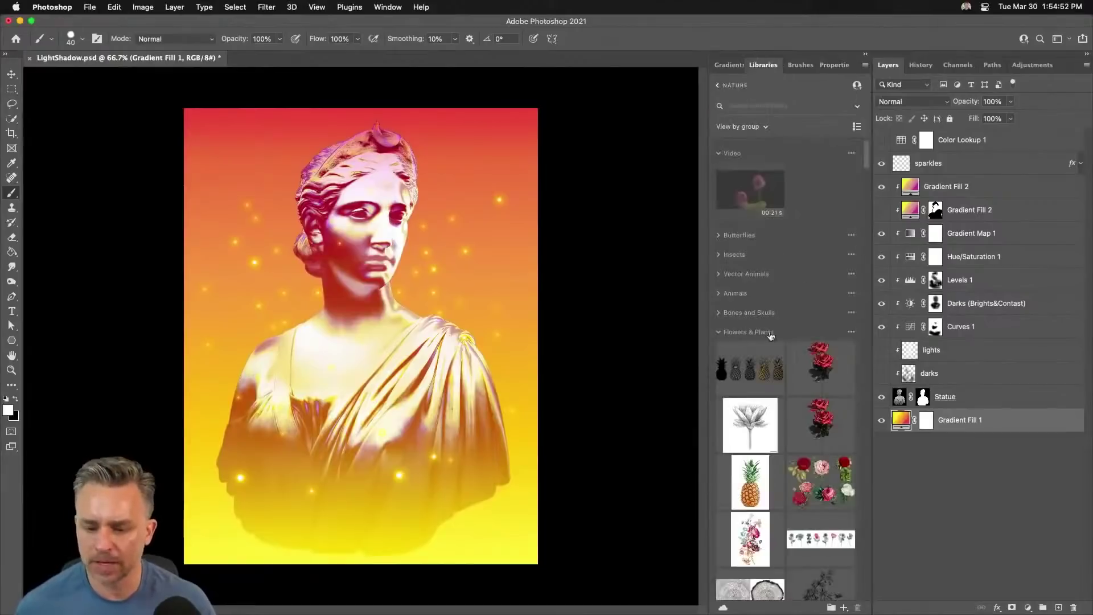
{"action": "left_click", "coordinate": [729, 65]}
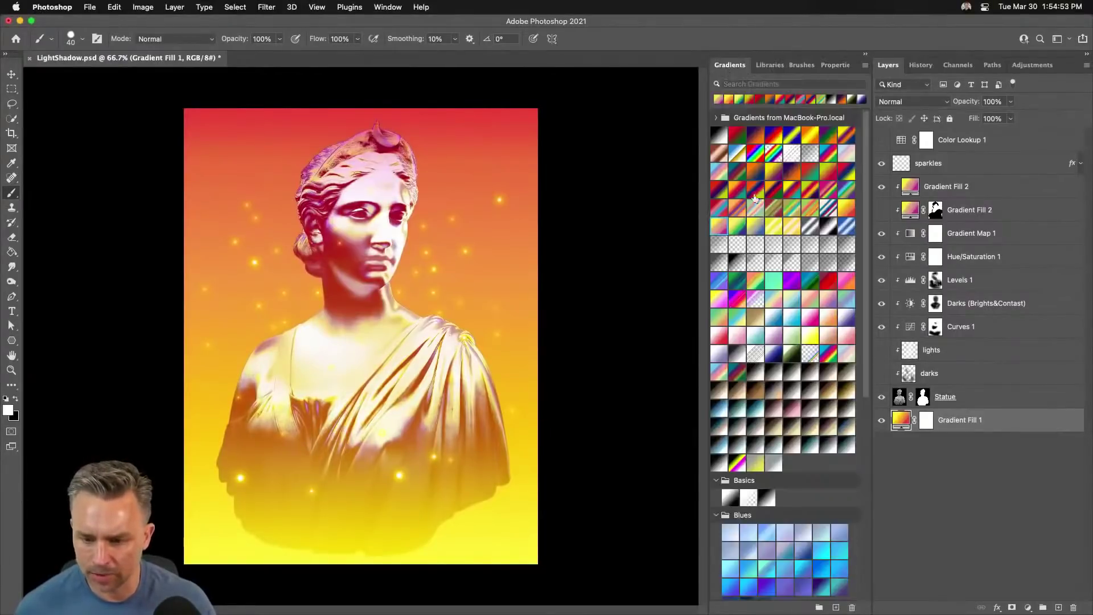
{"action": "left_click", "coordinate": [740, 230]}
{"action": "left_click", "coordinate": [847, 211]}
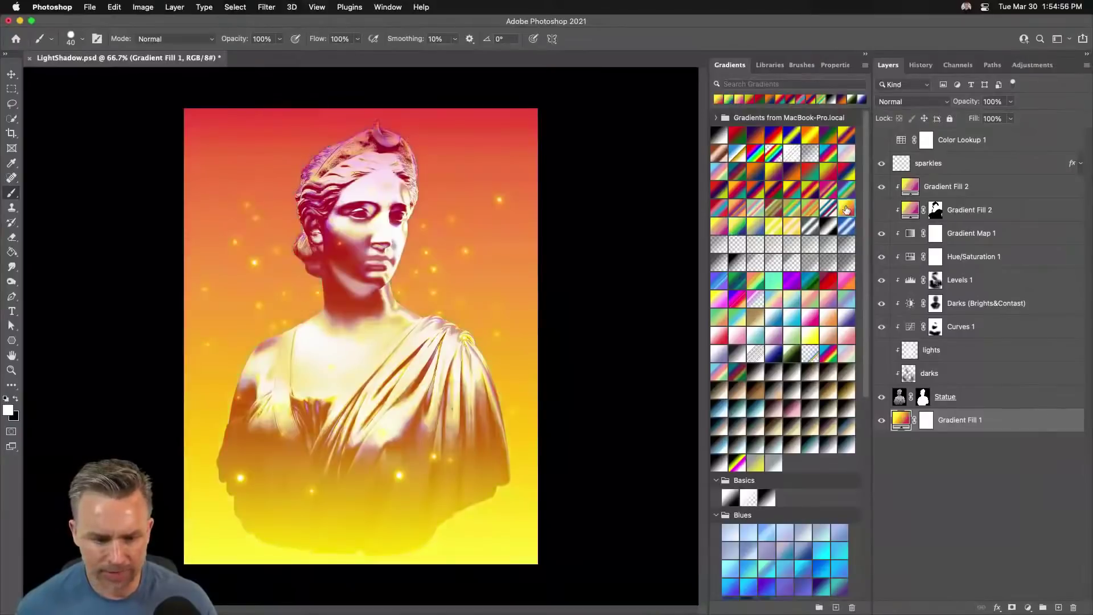
{"action": "left_click", "coordinate": [809, 136]}
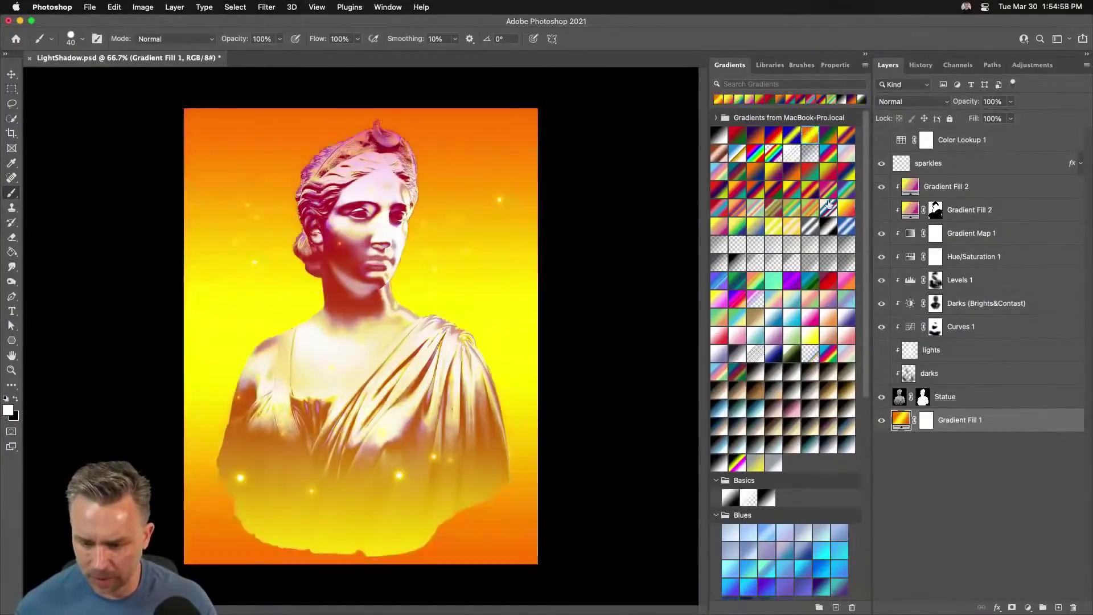
{"action": "left_click", "coordinate": [845, 211]}
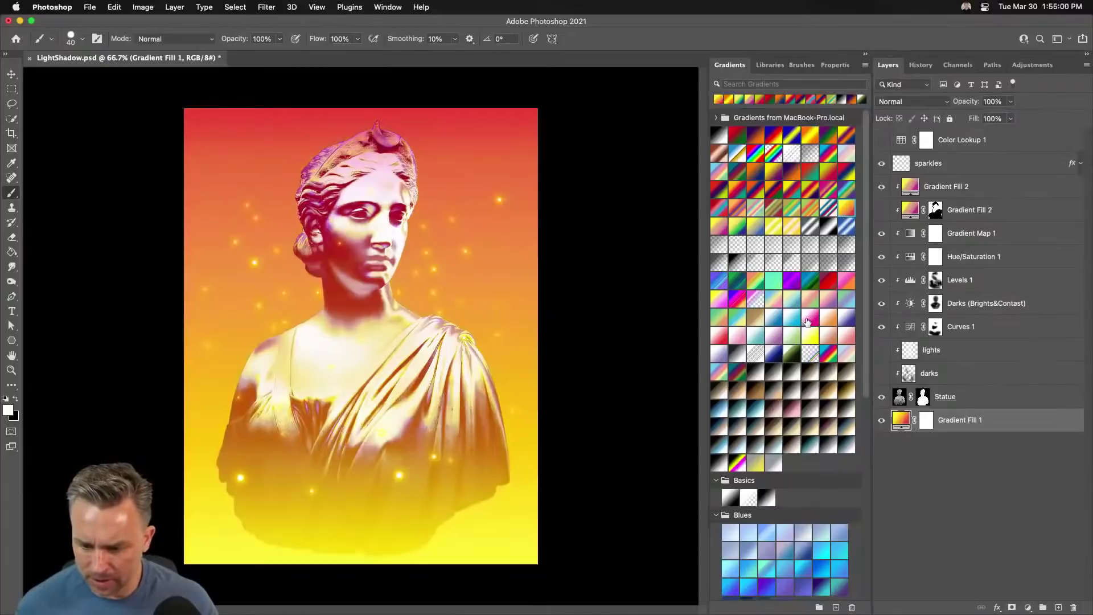
{"action": "left_click", "coordinate": [719, 304]}
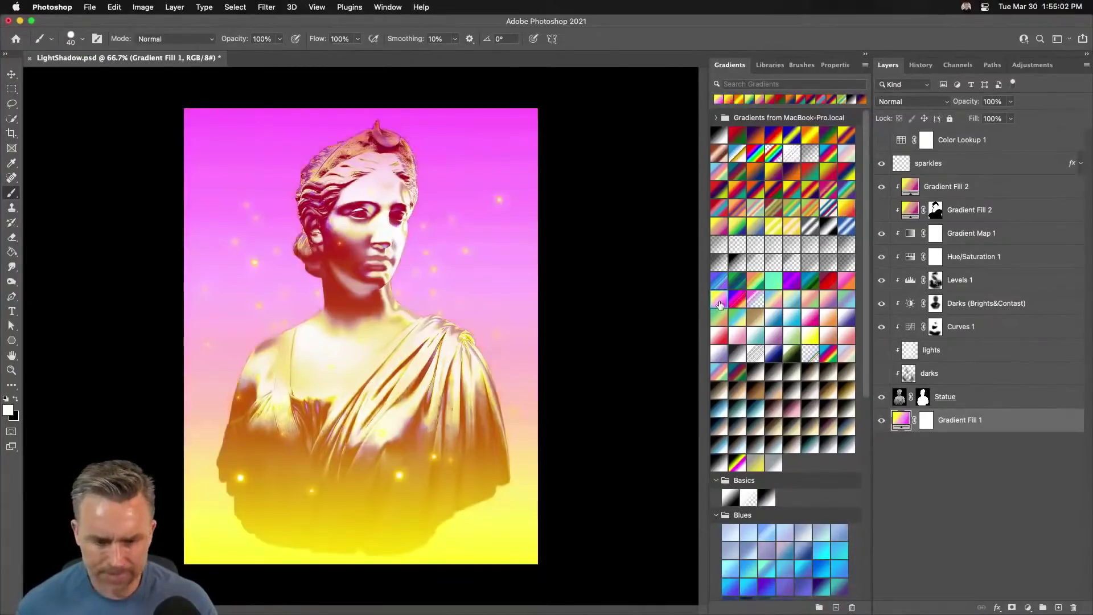
Apply a pink-to-orange gradient preset to the unmasked copy of Gradient Fill 2.
{"action": "left_click", "coordinate": [932, 188]}
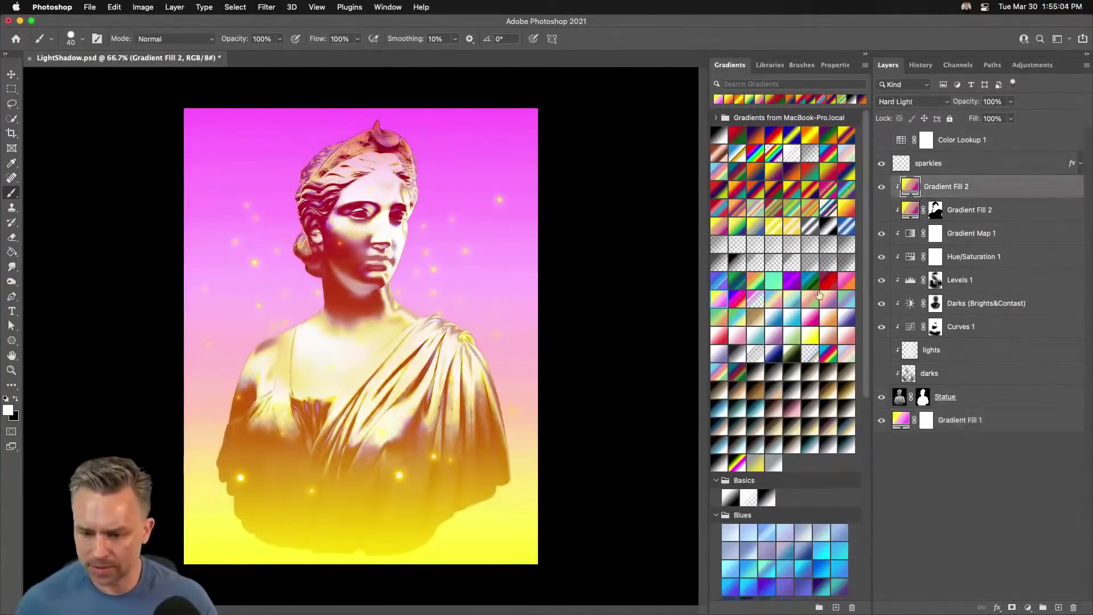
{"action": "left_click", "coordinate": [847, 282]}
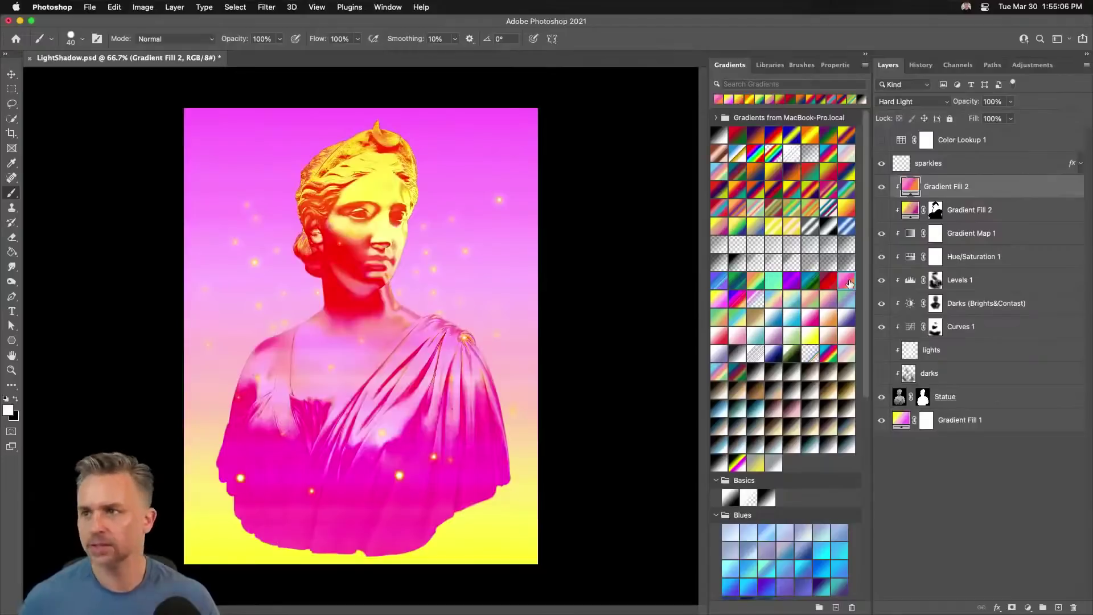
Export the artwork with Save for Web as a JPEG High image named LightShadow.jpg in the Desktop folder.
{"action": "left_click", "coordinate": [89, 7]}
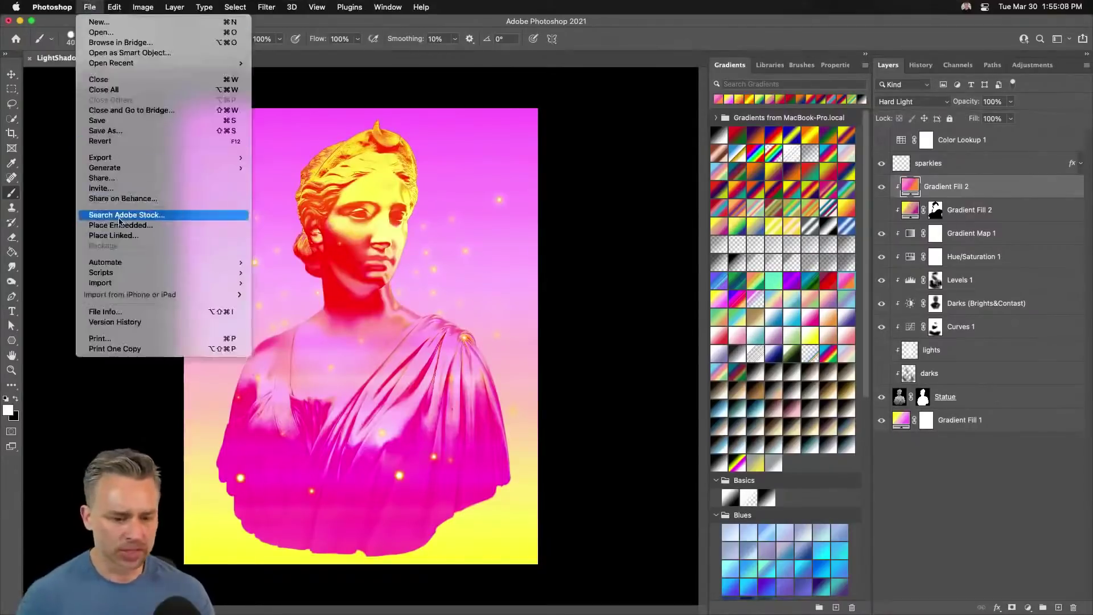
{"action": "mouse_move", "coordinate": [134, 170]}
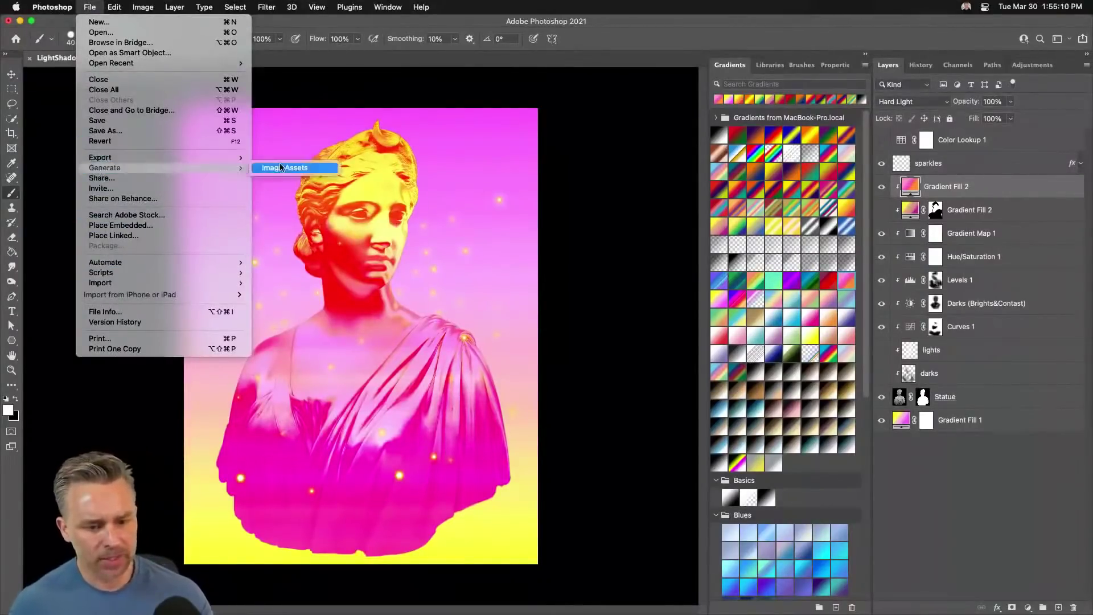
{"action": "left_click", "coordinate": [294, 200]}
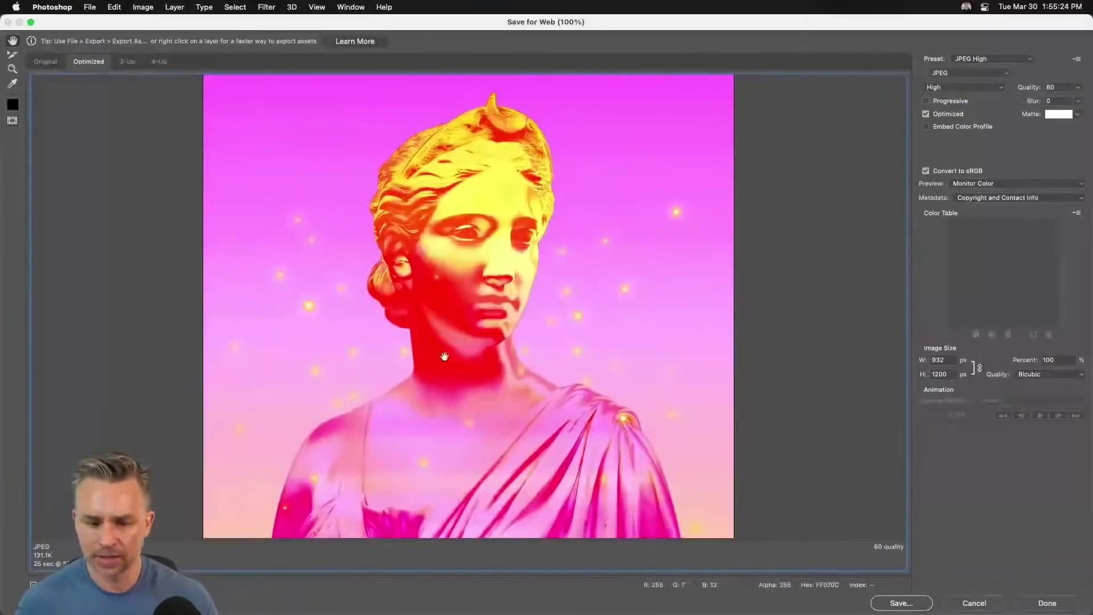
{"action": "left_click", "coordinate": [890, 604]}
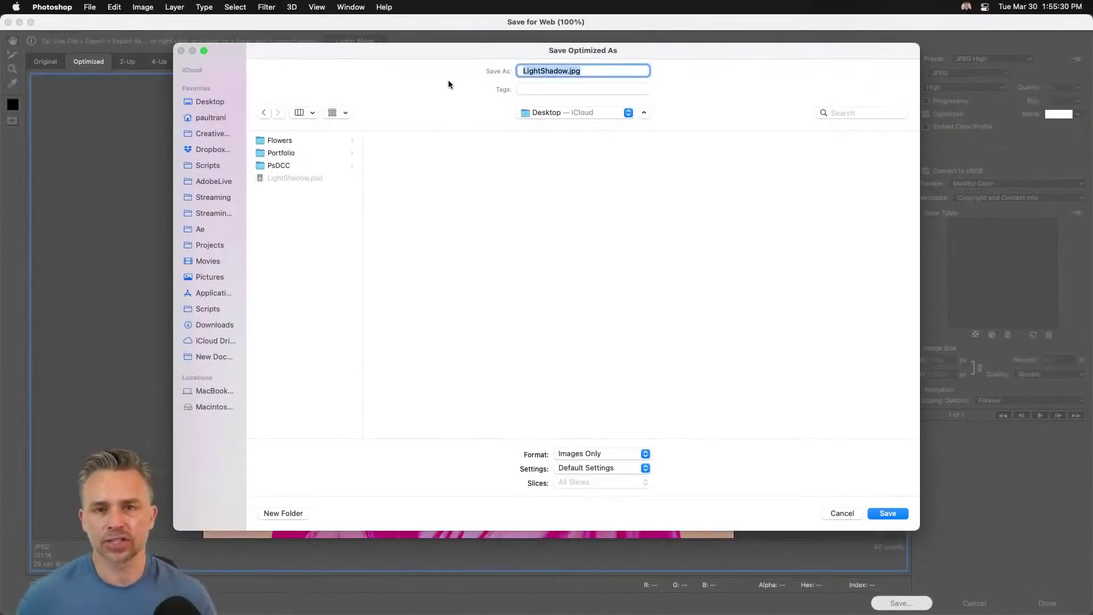
{"action": "left_click", "coordinate": [201, 103]}
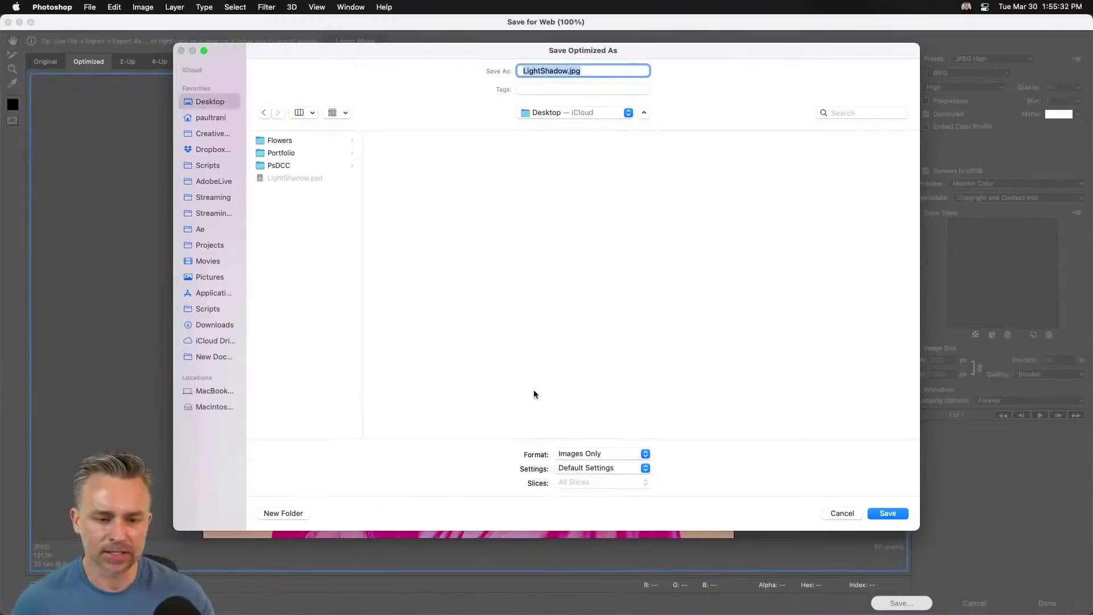
{"action": "left_click", "coordinate": [887, 513]}
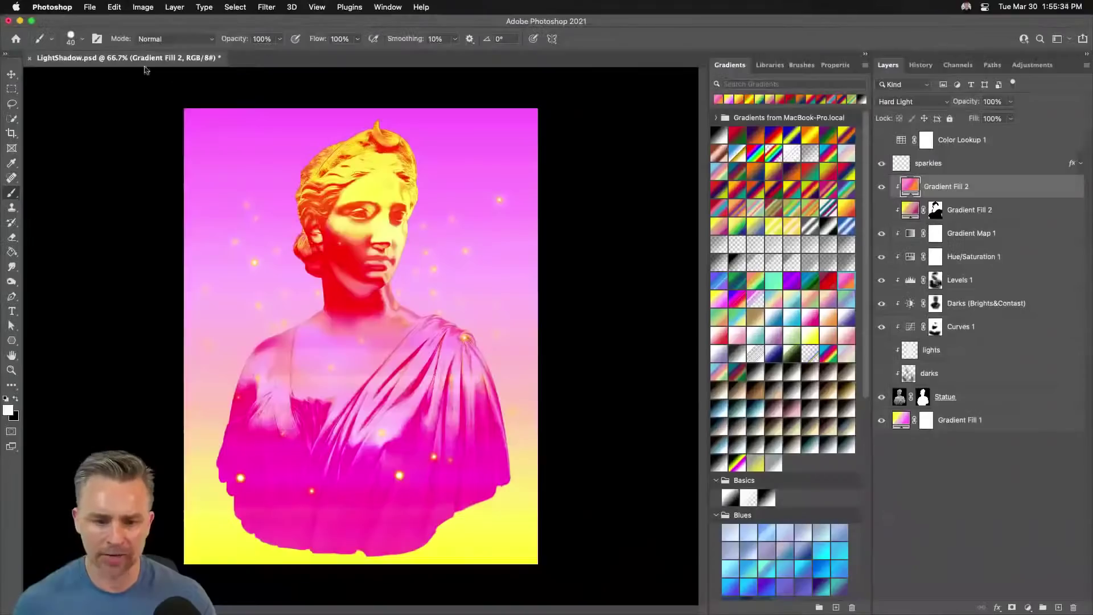
Minimise the document window and compare LightShadow.psd with LightShadow.jpg on the desktop using file previews.
{"action": "left_click", "coordinate": [19, 20]}
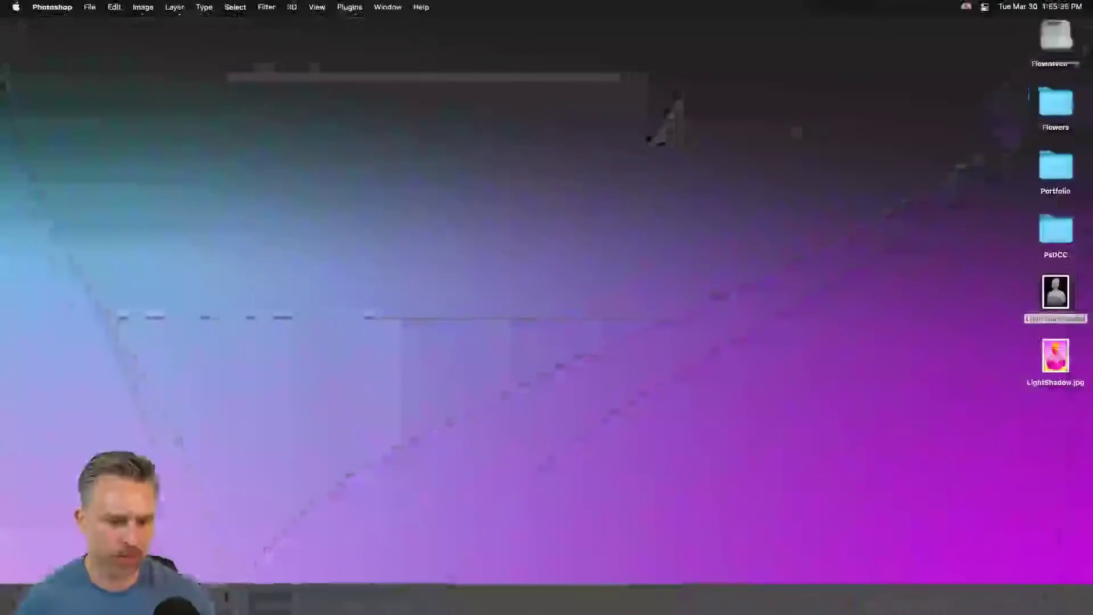
{"action": "left_click", "coordinate": [1055, 291]}
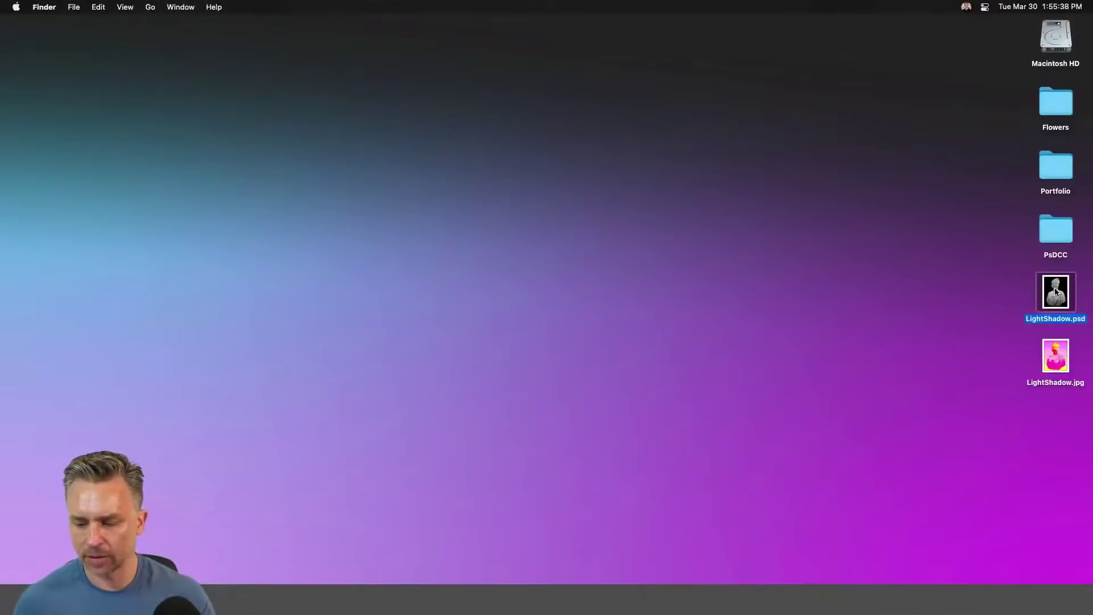
{"action": "key", "text": "space"}
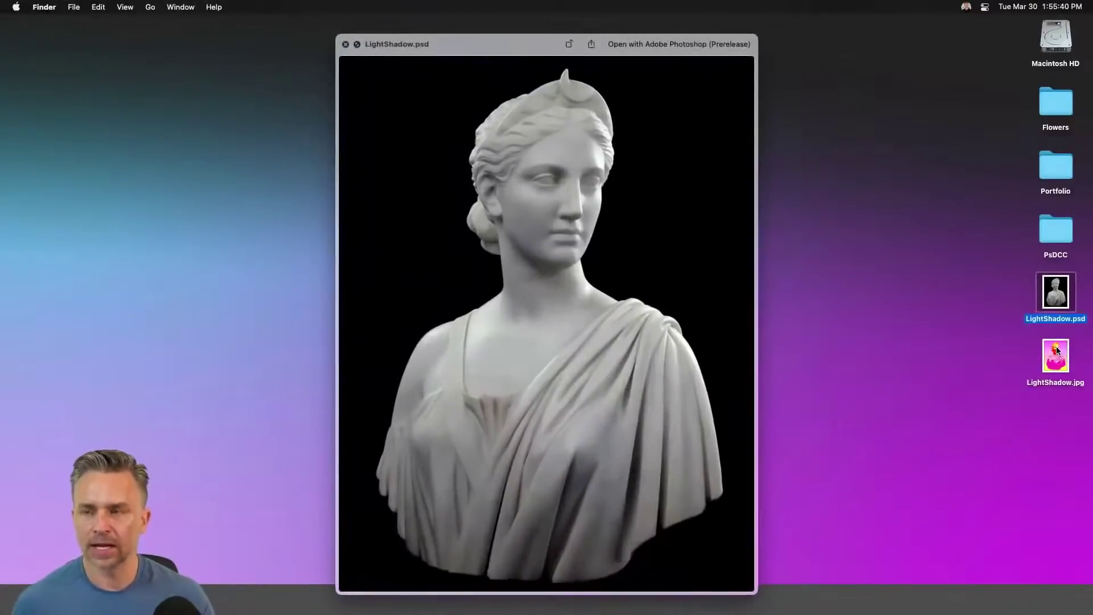
{"action": "key", "text": "Down"}
{"action": "key", "text": "Up"}
{"action": "key", "text": "Down"}
{"action": "key", "text": "Up"}
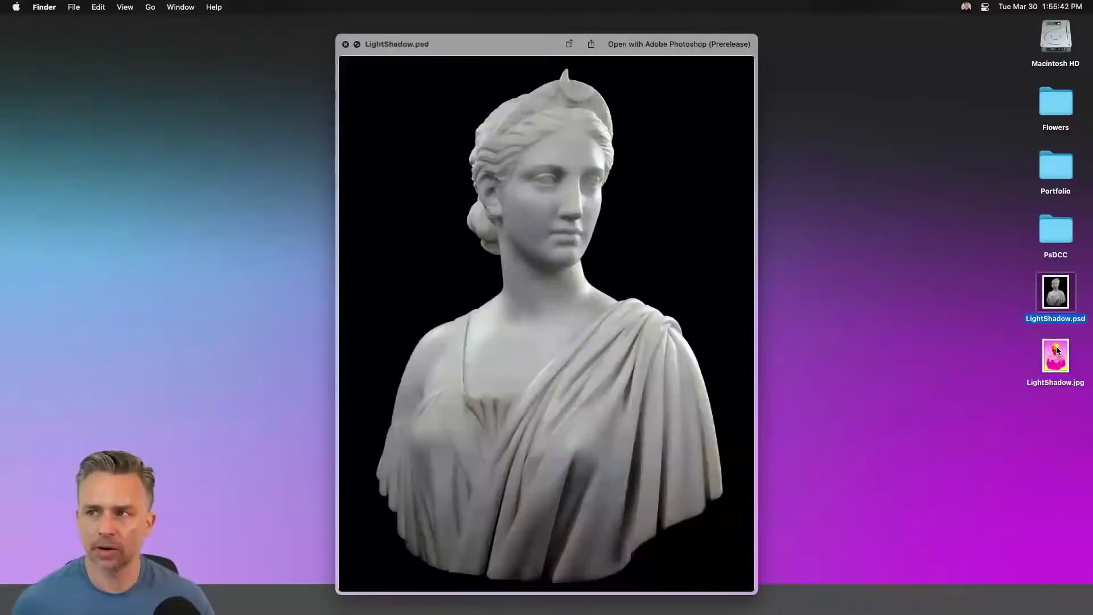
{"action": "key", "text": "Down"}
{"action": "key", "text": "Up"}
{"action": "key", "text": "Down"}
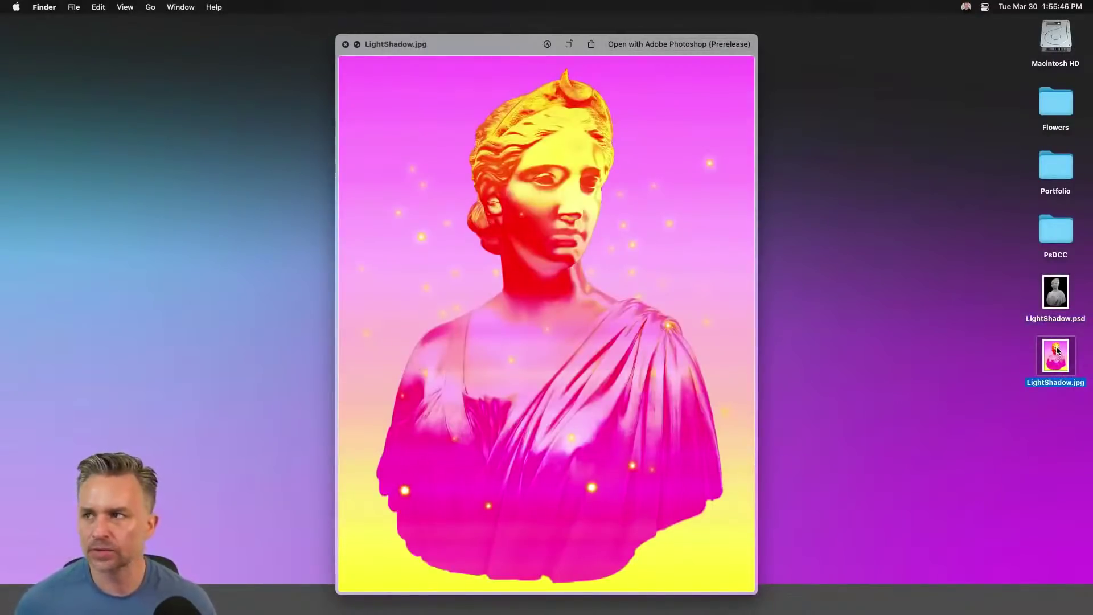
{"action": "key", "text": "Up"}
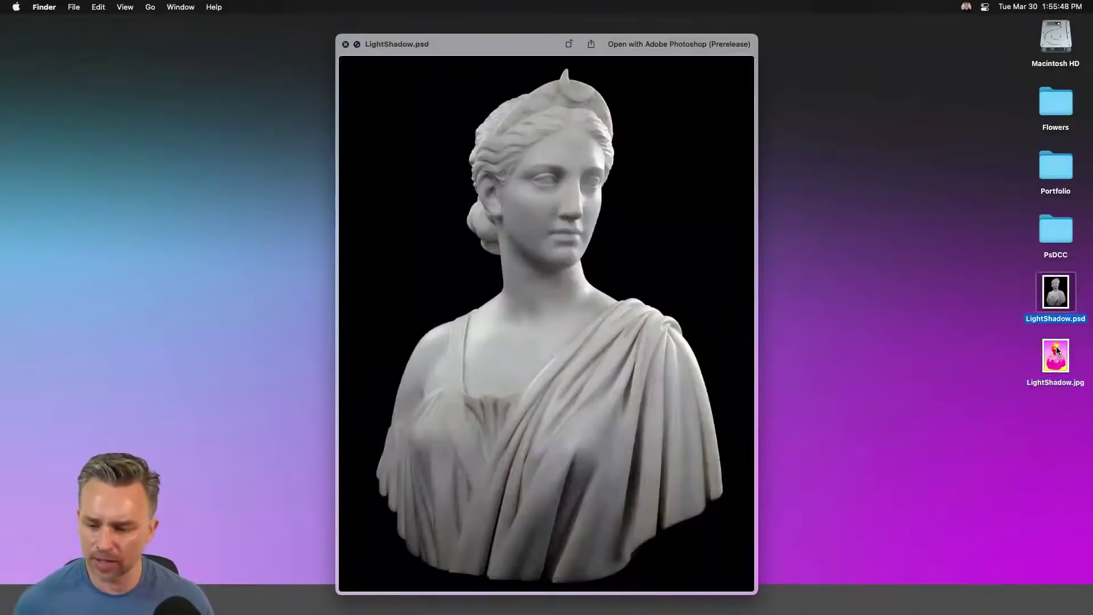
{"action": "key", "text": "Down"}
{"action": "key", "text": "Up"}
{"action": "key", "text": "space"}
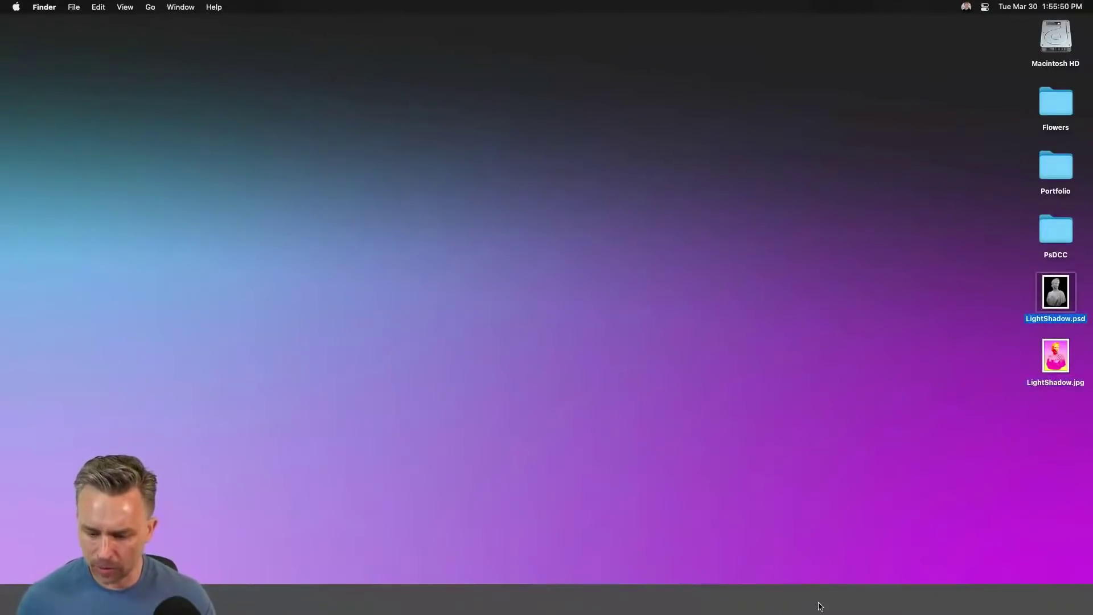
Switch to Discord and open the challenge channel under Feedback on the Adobe Photoshop server.
{"action": "mouse_move", "coordinate": [710, 606]}
{"action": "left_click", "coordinate": [609, 602]}
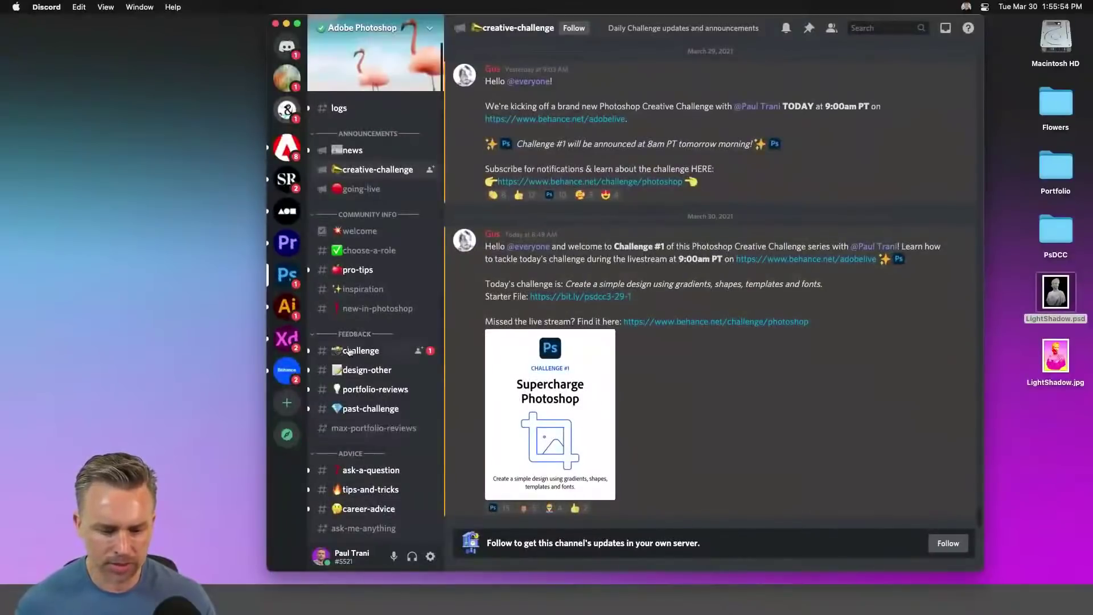
{"action": "left_click", "coordinate": [349, 351]}
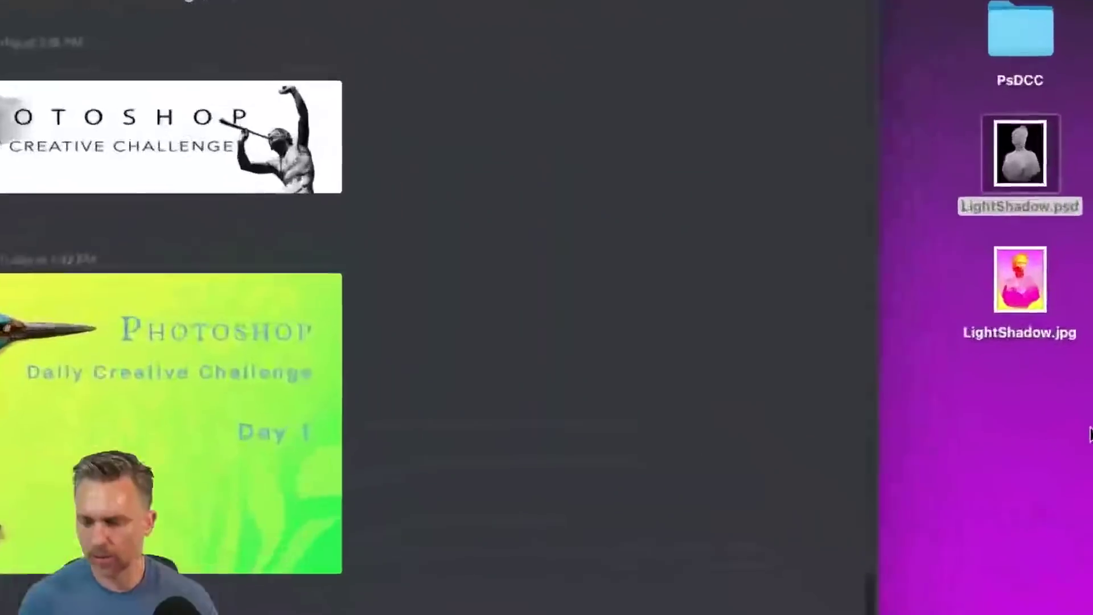
Carry LightShadow.jpg from the desktop over the challenge channel and back without posting it.
{"action": "left_click_drag", "start_coordinate": [1058, 353], "coordinate": [852, 409]}
{"action": "left_click_drag", "start_coordinate": [586, 382], "coordinate": [1010, 289]}
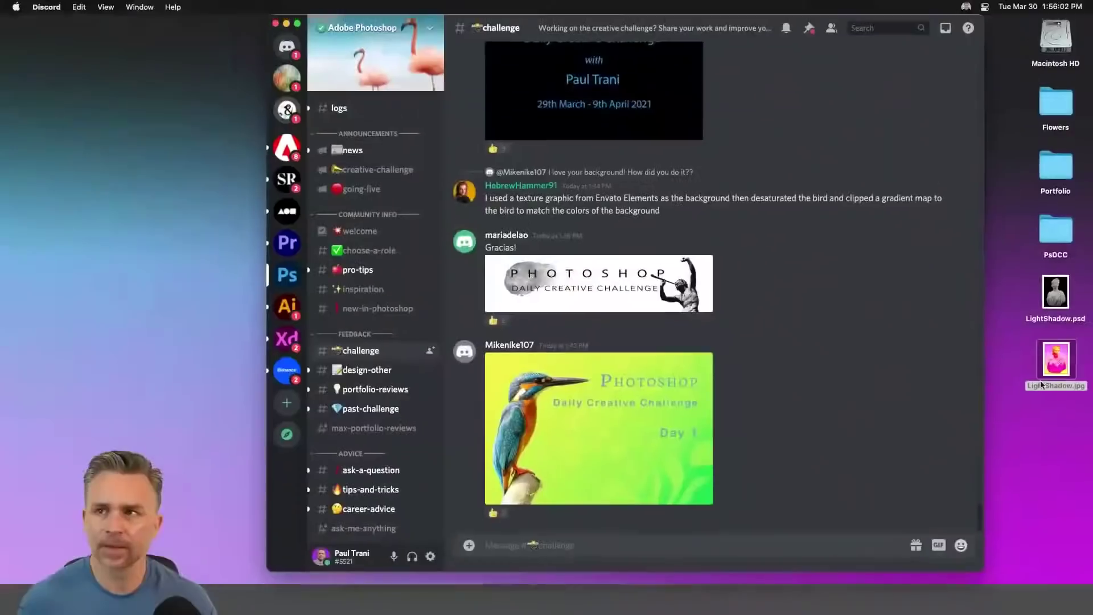